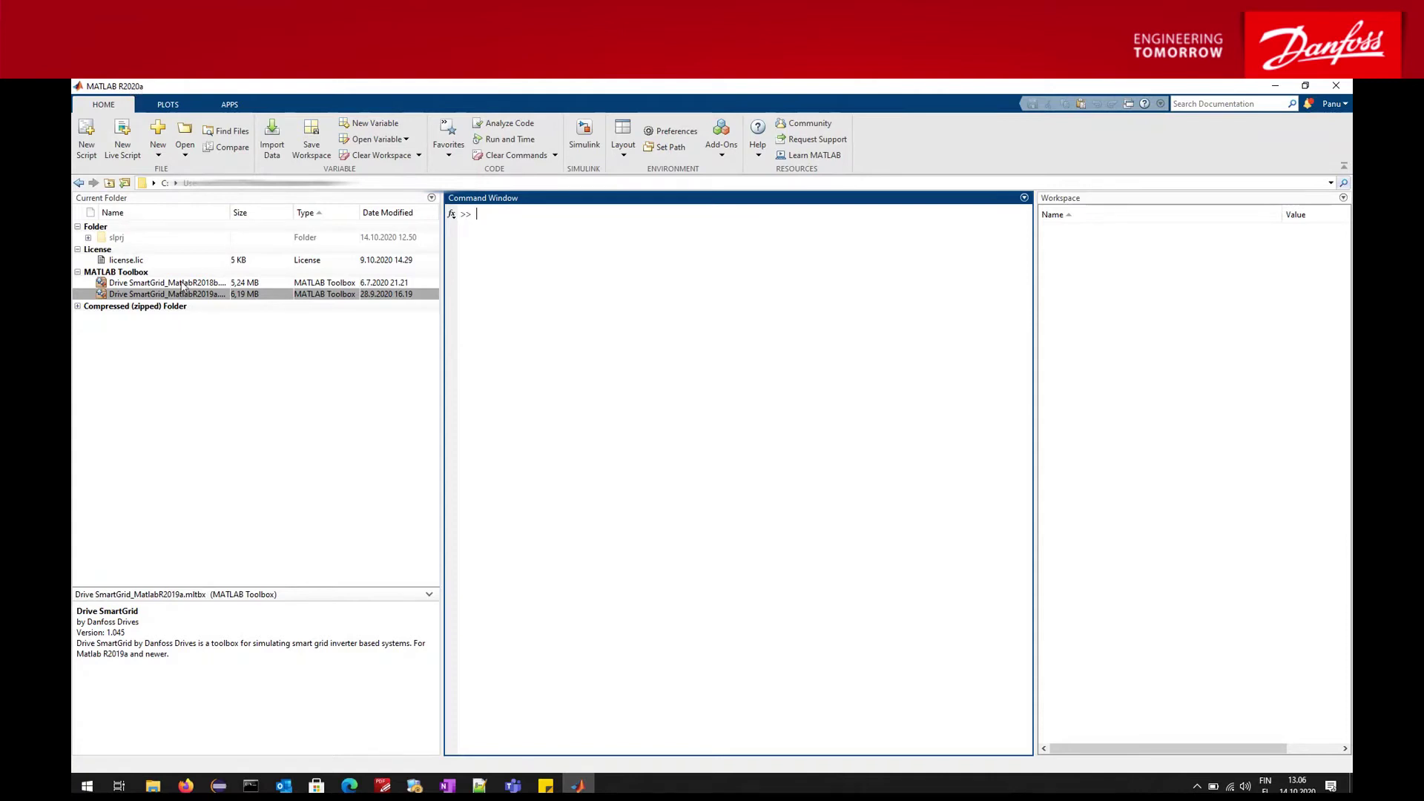
- Widen the Name column of the folder listing and view the details of the R2018b and R2019a Drive SmartGrid toolbox files
left_click_drag(229, 216, 272, 215)
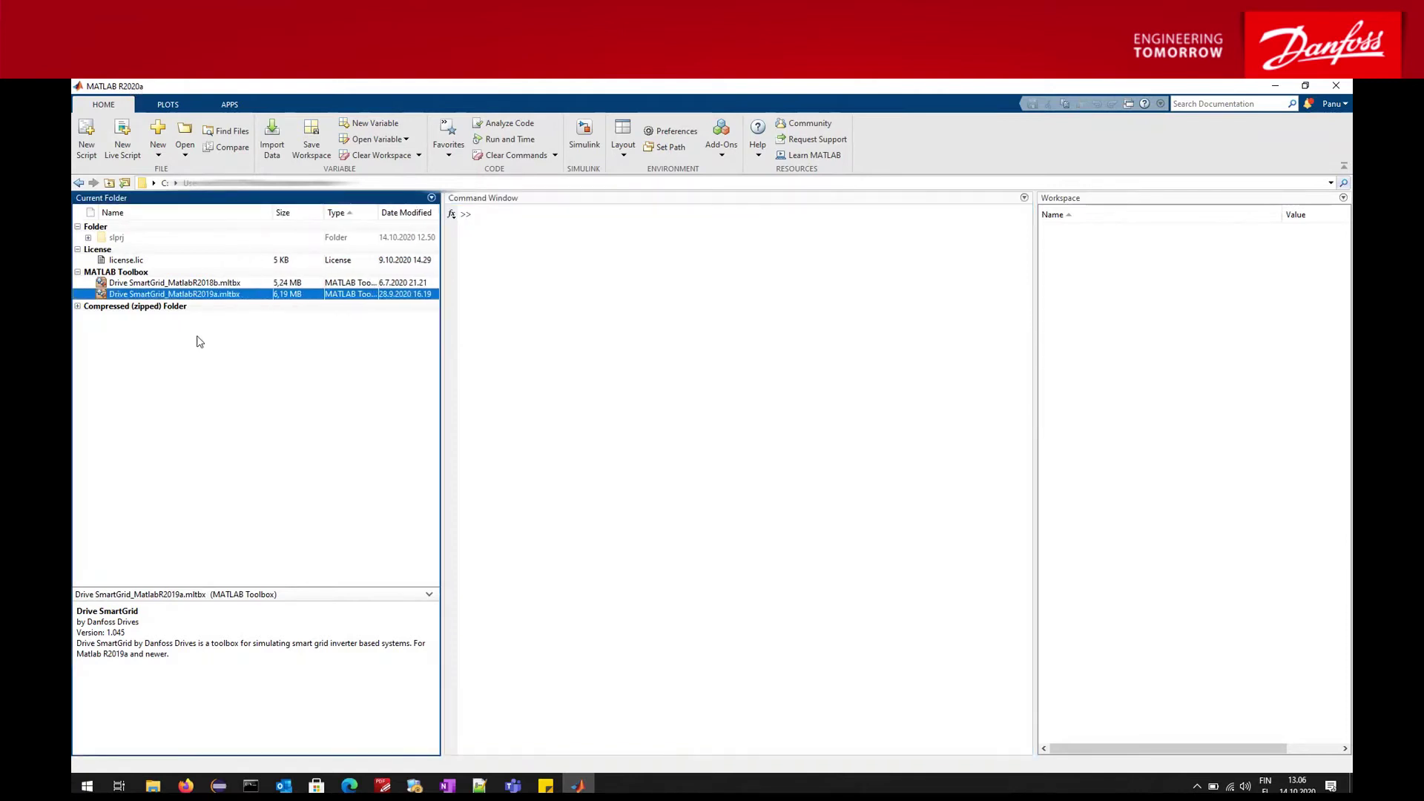
left_click(219, 317)
left_click(218, 286)
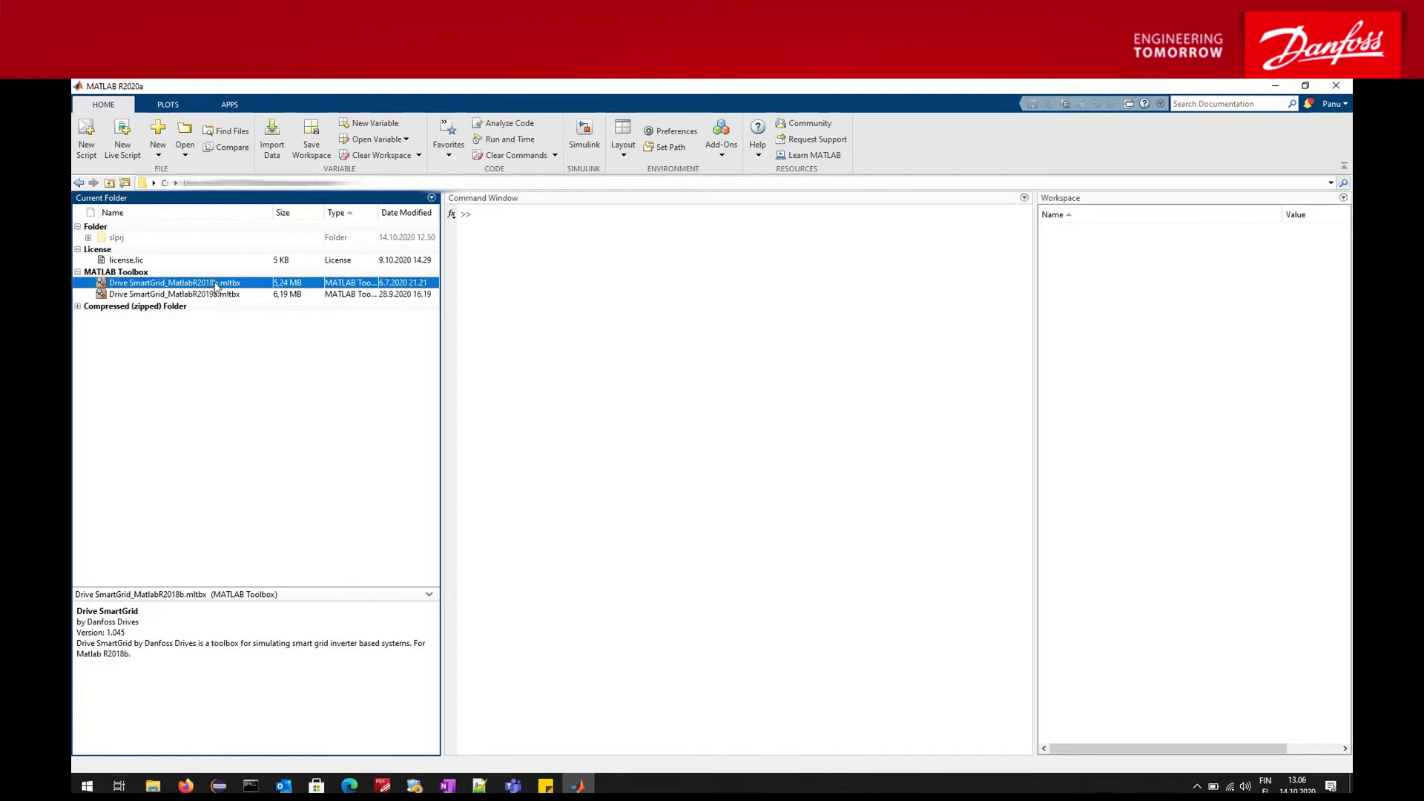
left_click(201, 296)
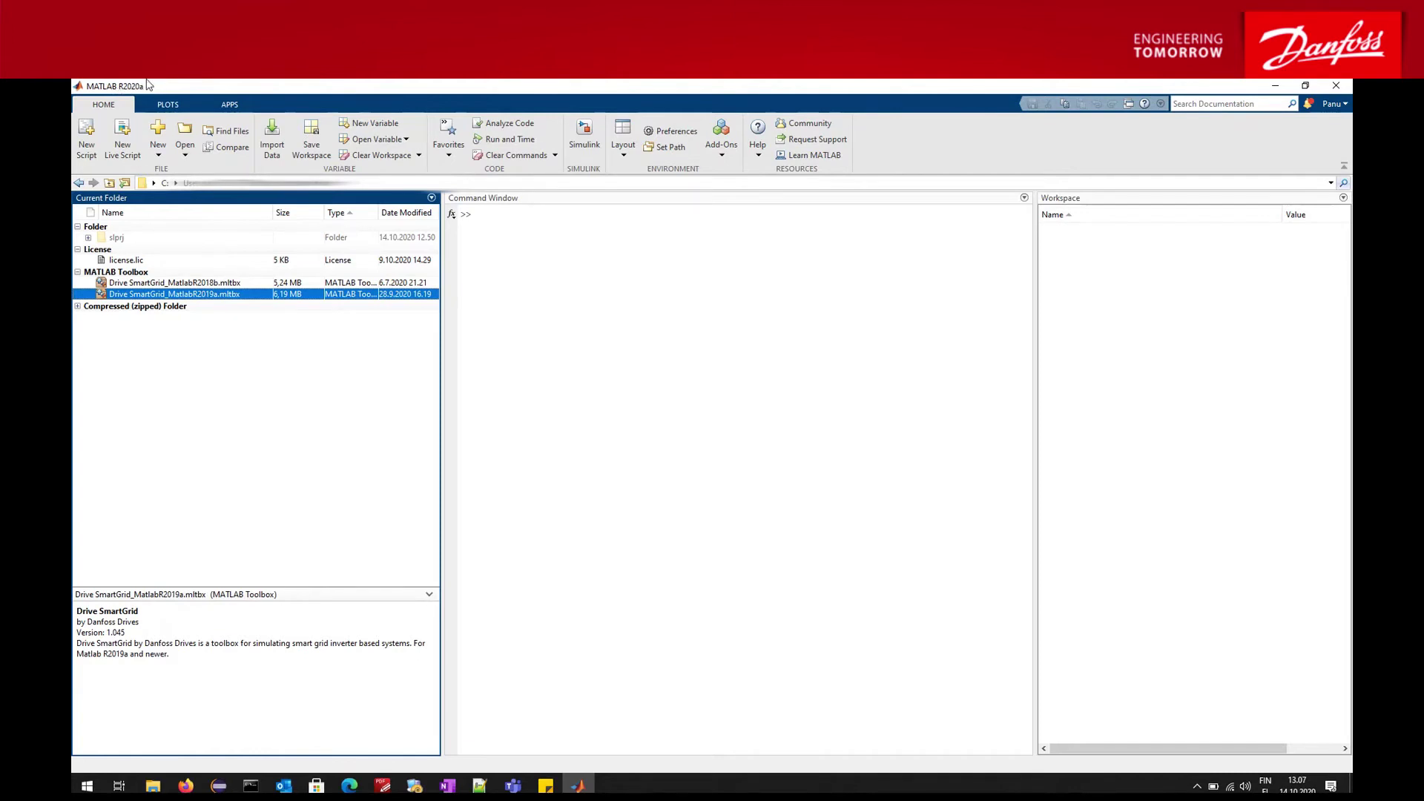
- Install the toolbox from Drive SmartGrid_MatlabR2019a.mltbx and close the Add-On Manager
double_click(221, 295)
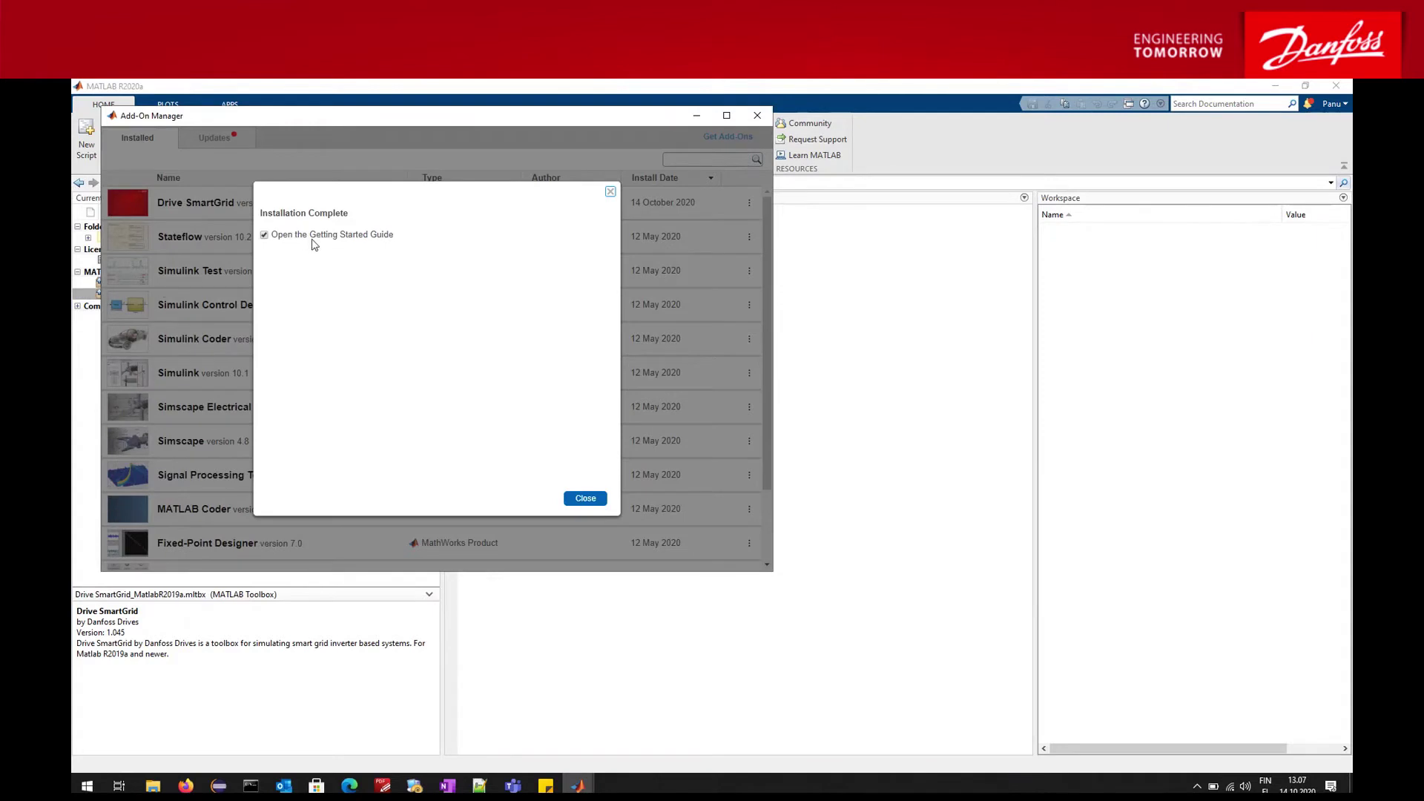
left_click(585, 498)
left_click(261, 206)
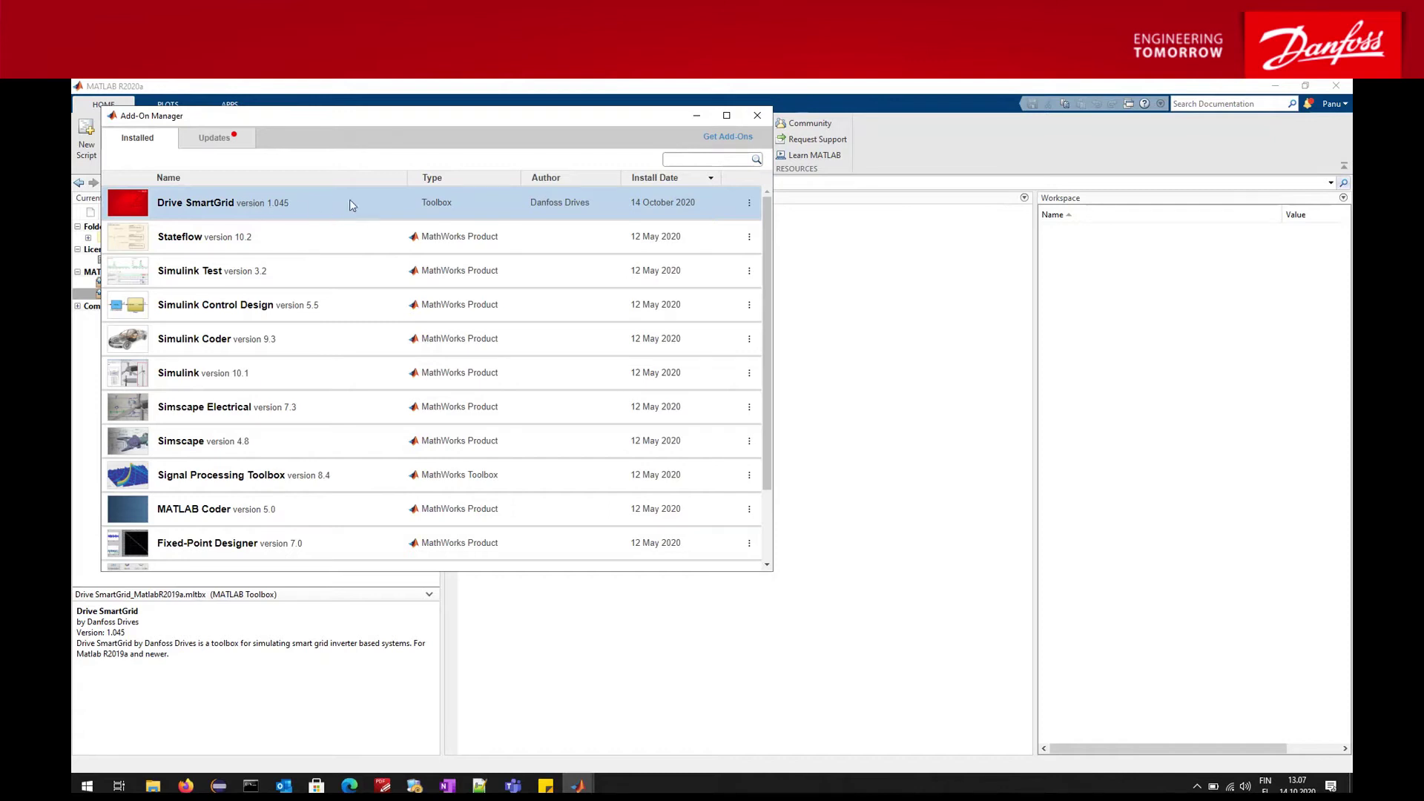
left_click_drag(397, 125, 641, 155)
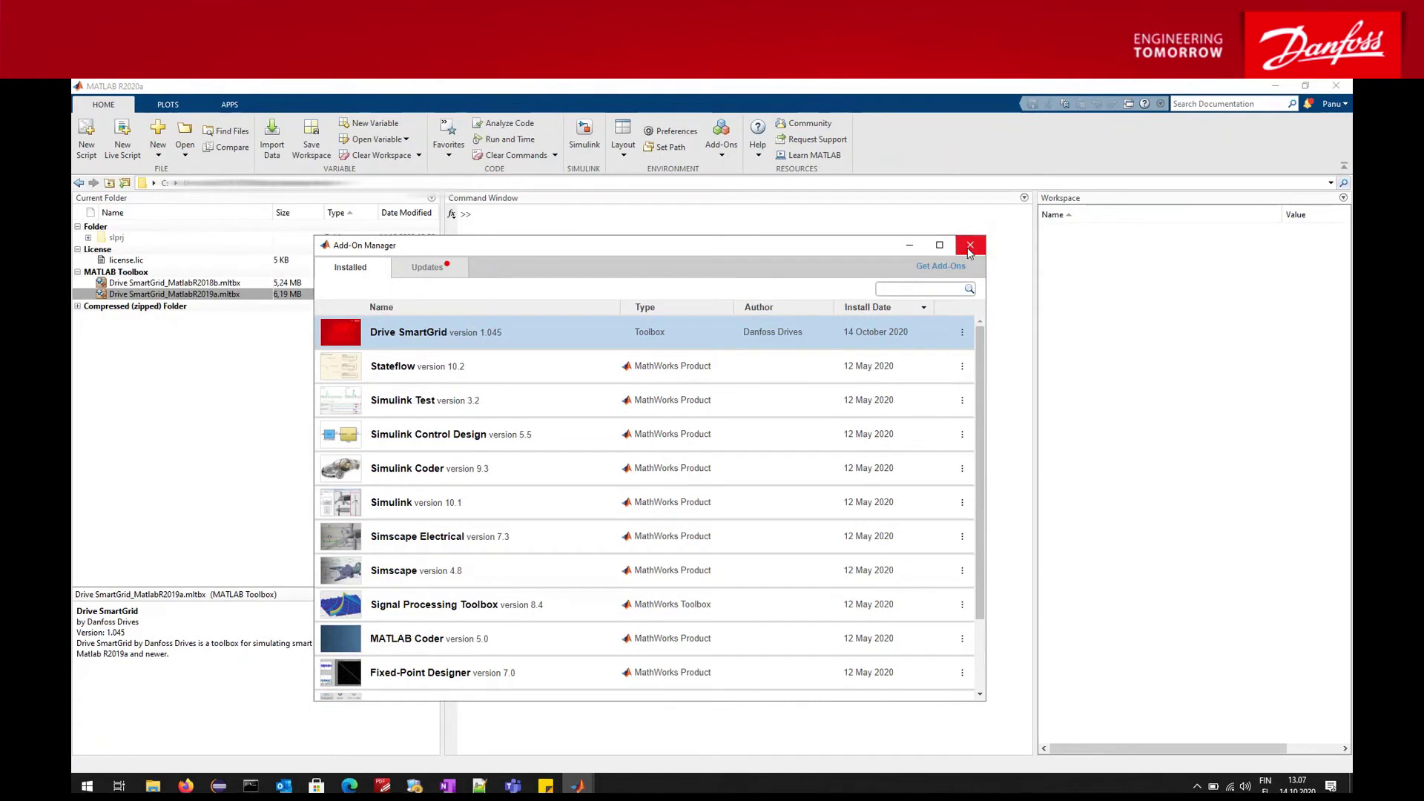
left_click(969, 245)
- Reopen the Add-On Manager to examine the Drive SmartGrid entry and its available options, and close it again
left_click(720, 137)
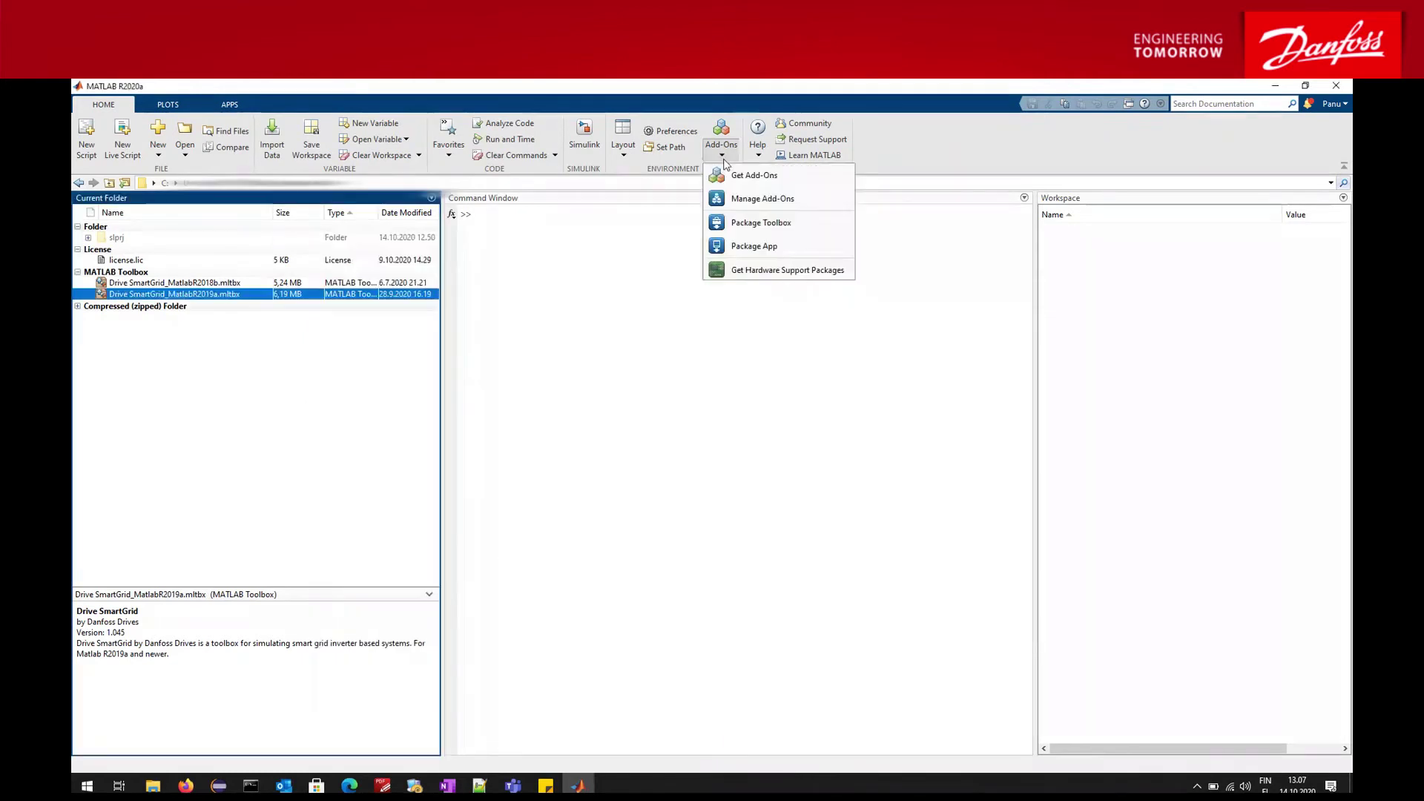
left_click(744, 201)
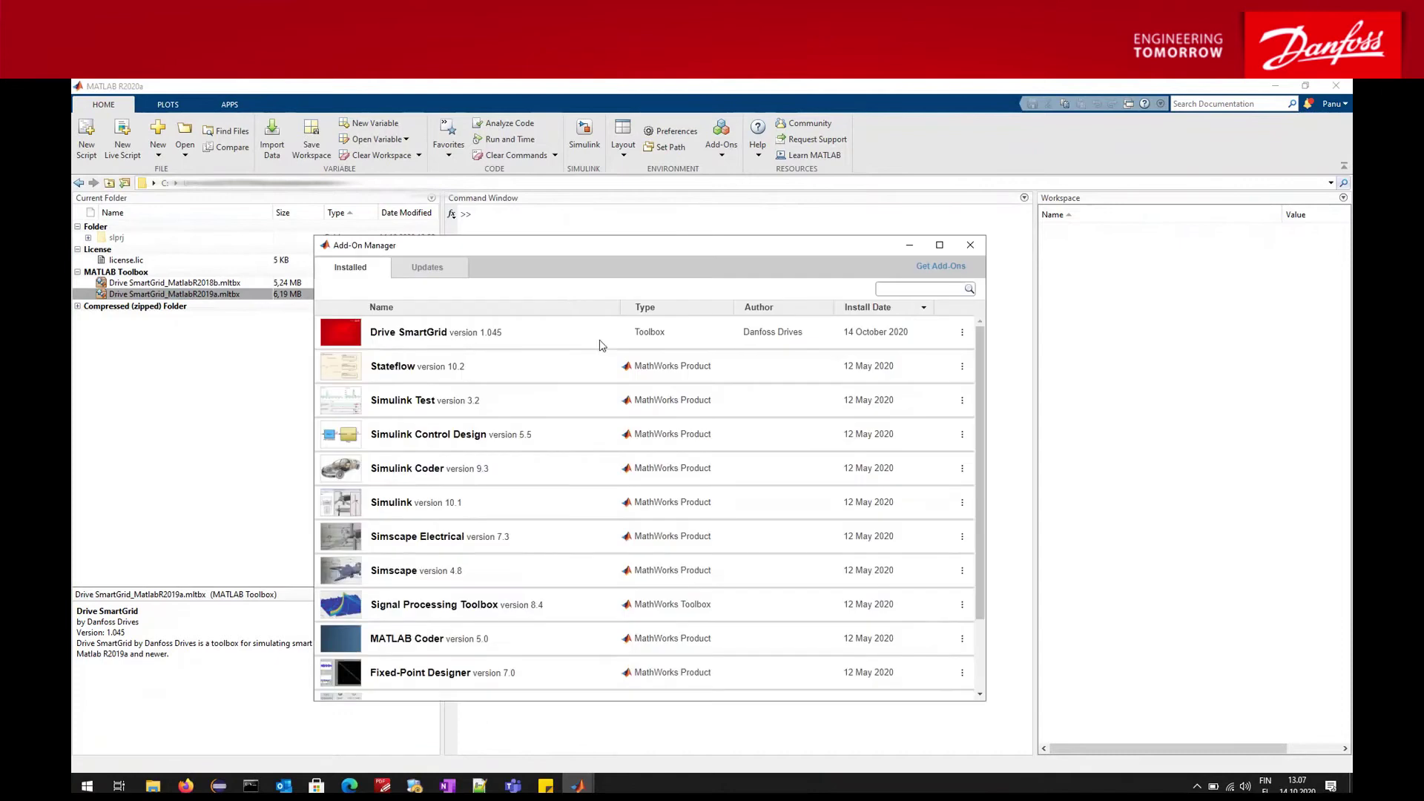
left_click(470, 349)
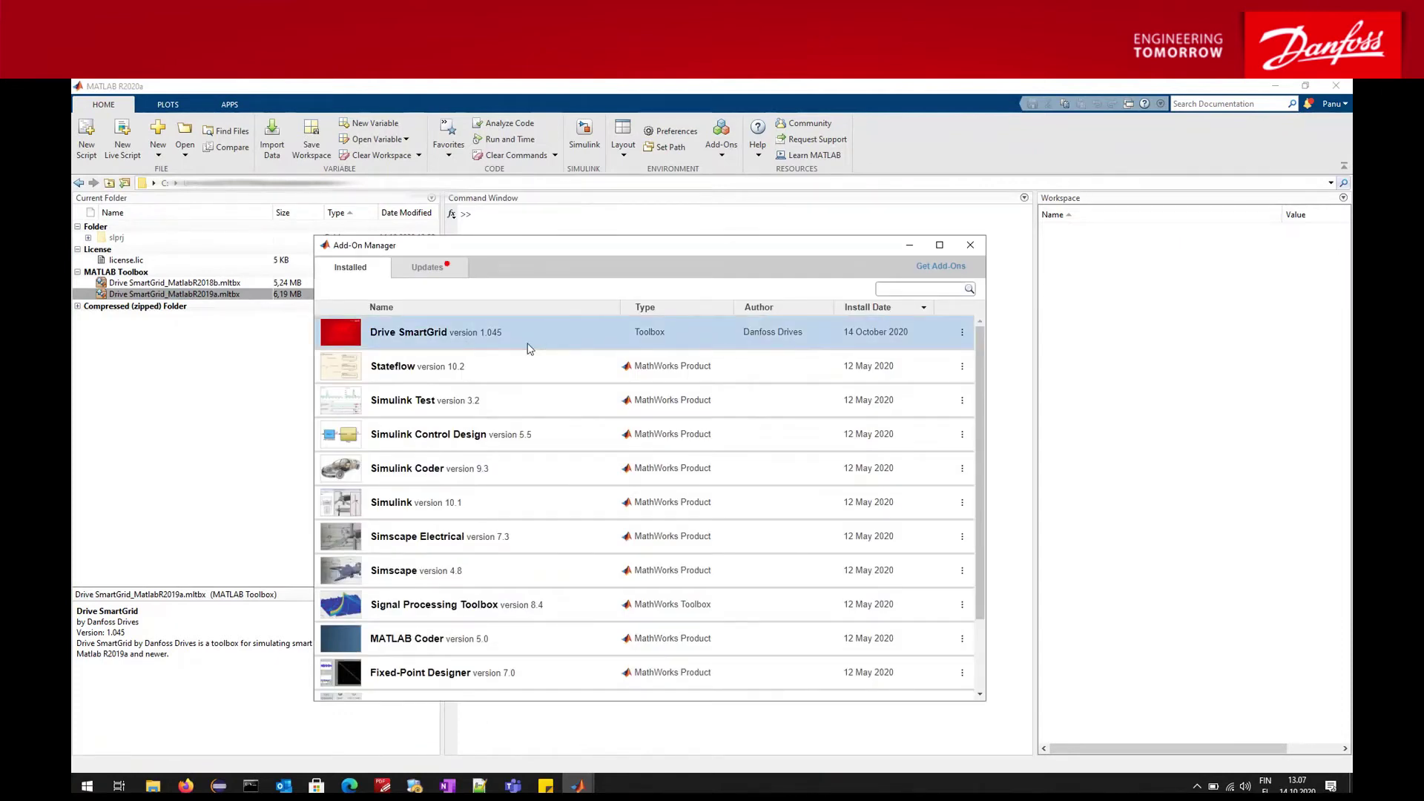
left_click(963, 332)
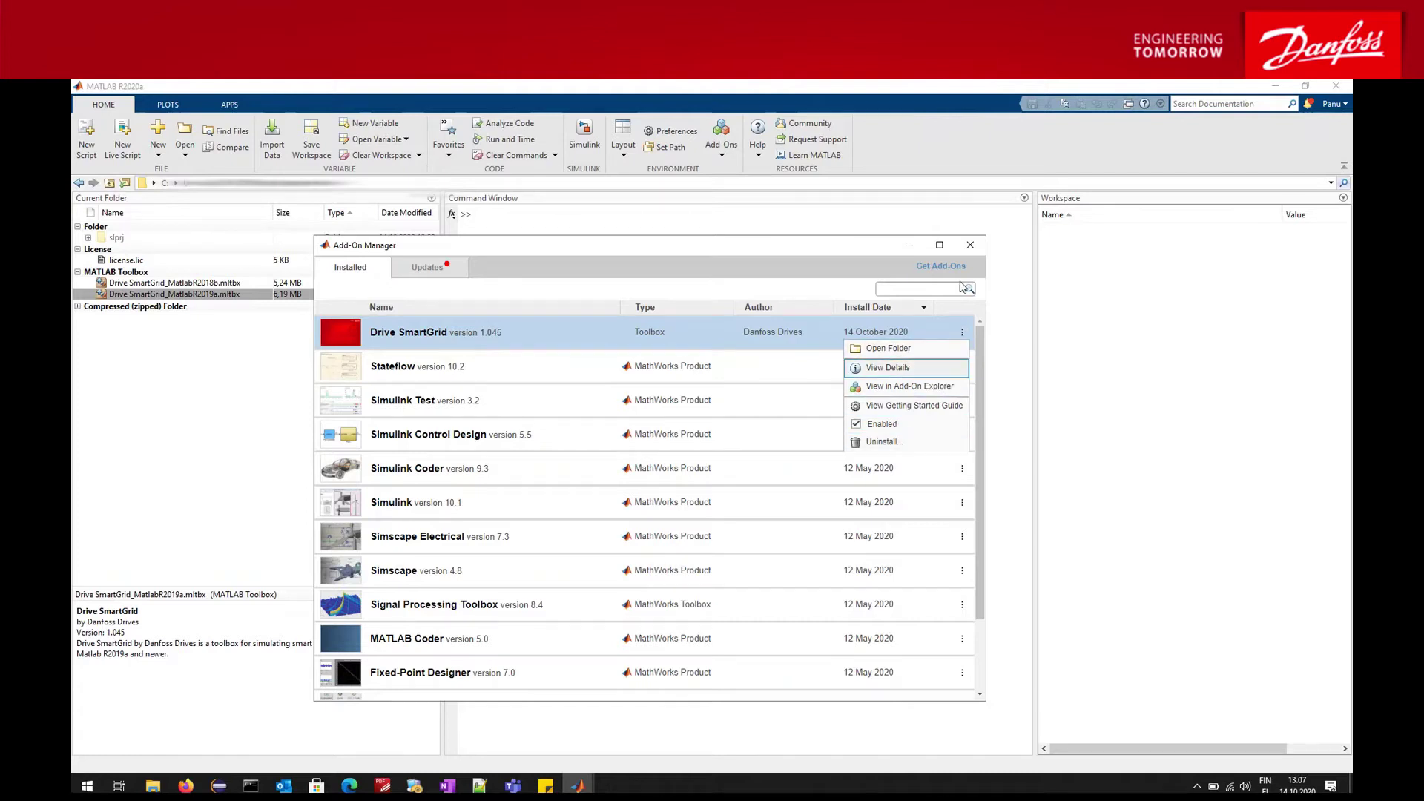
left_click(970, 245)
left_click(623, 427)
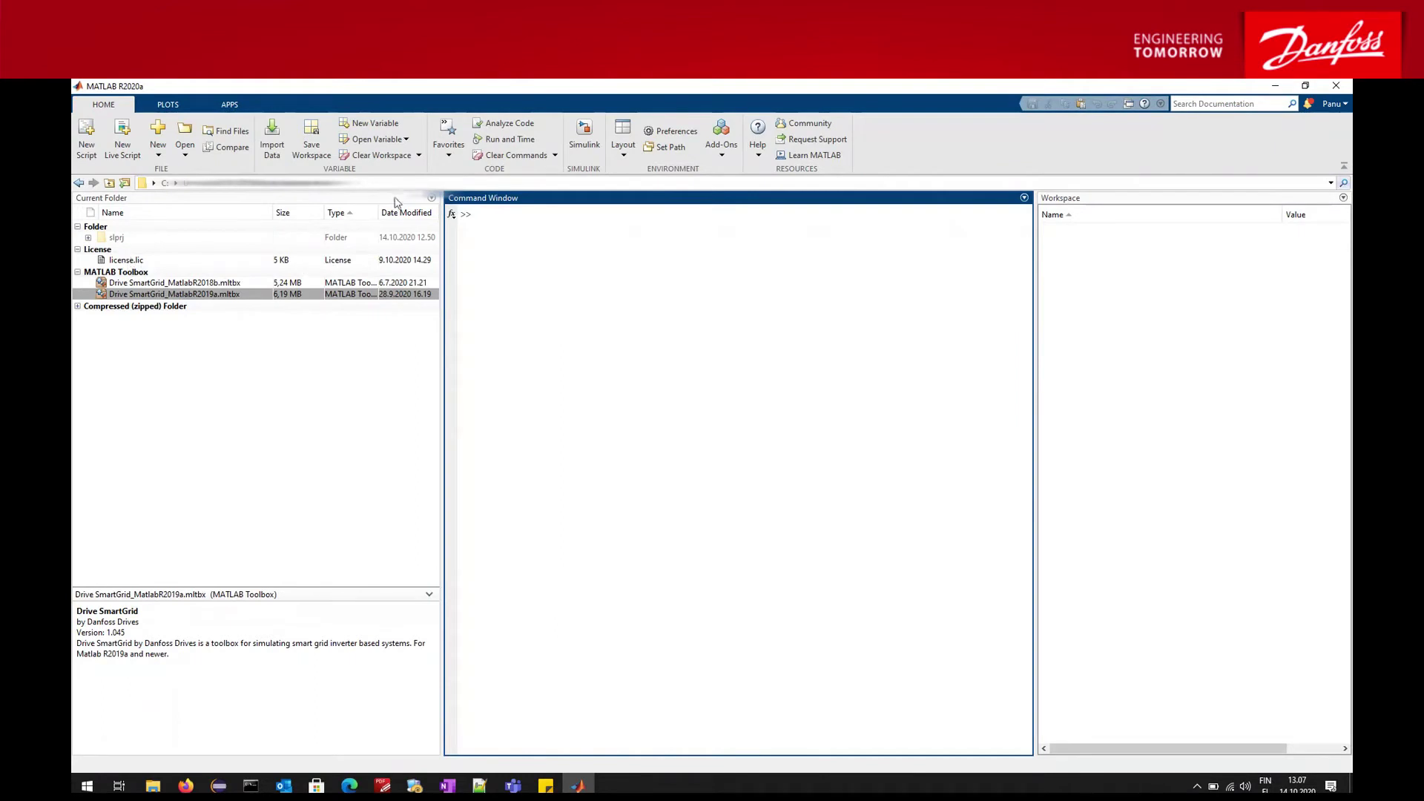
- Create a blank Simulink model and maximize its window
left_click(584, 133)
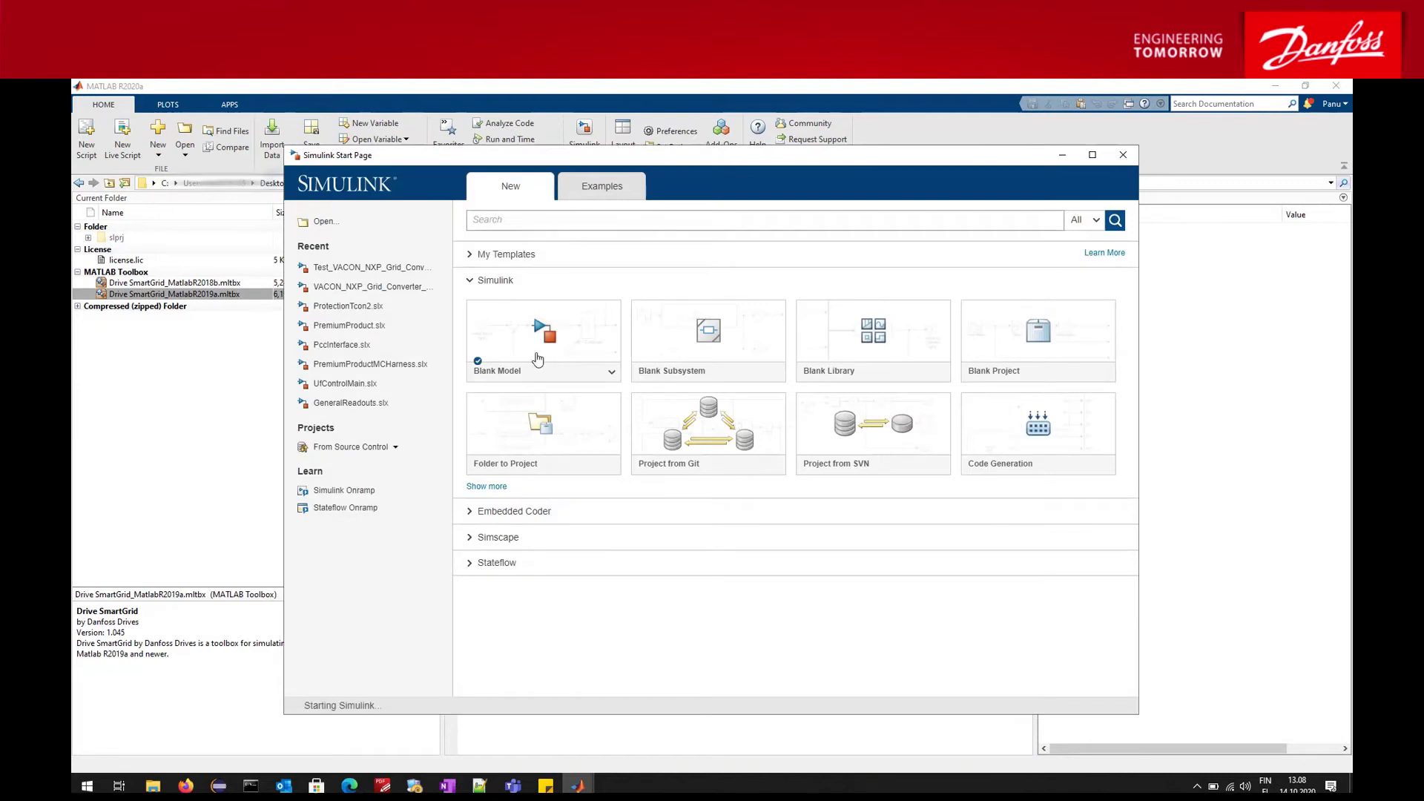
left_click(539, 328)
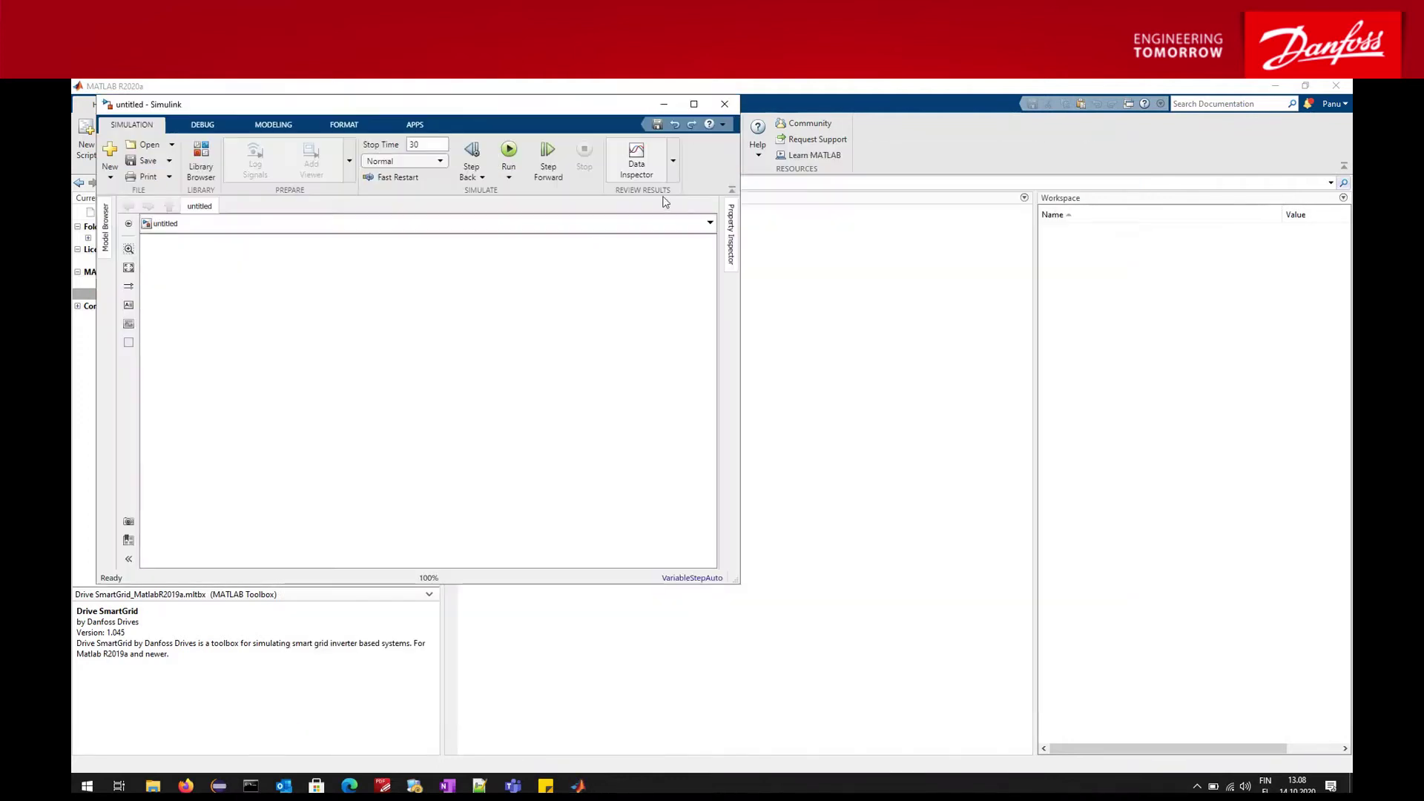
left_click(694, 103)
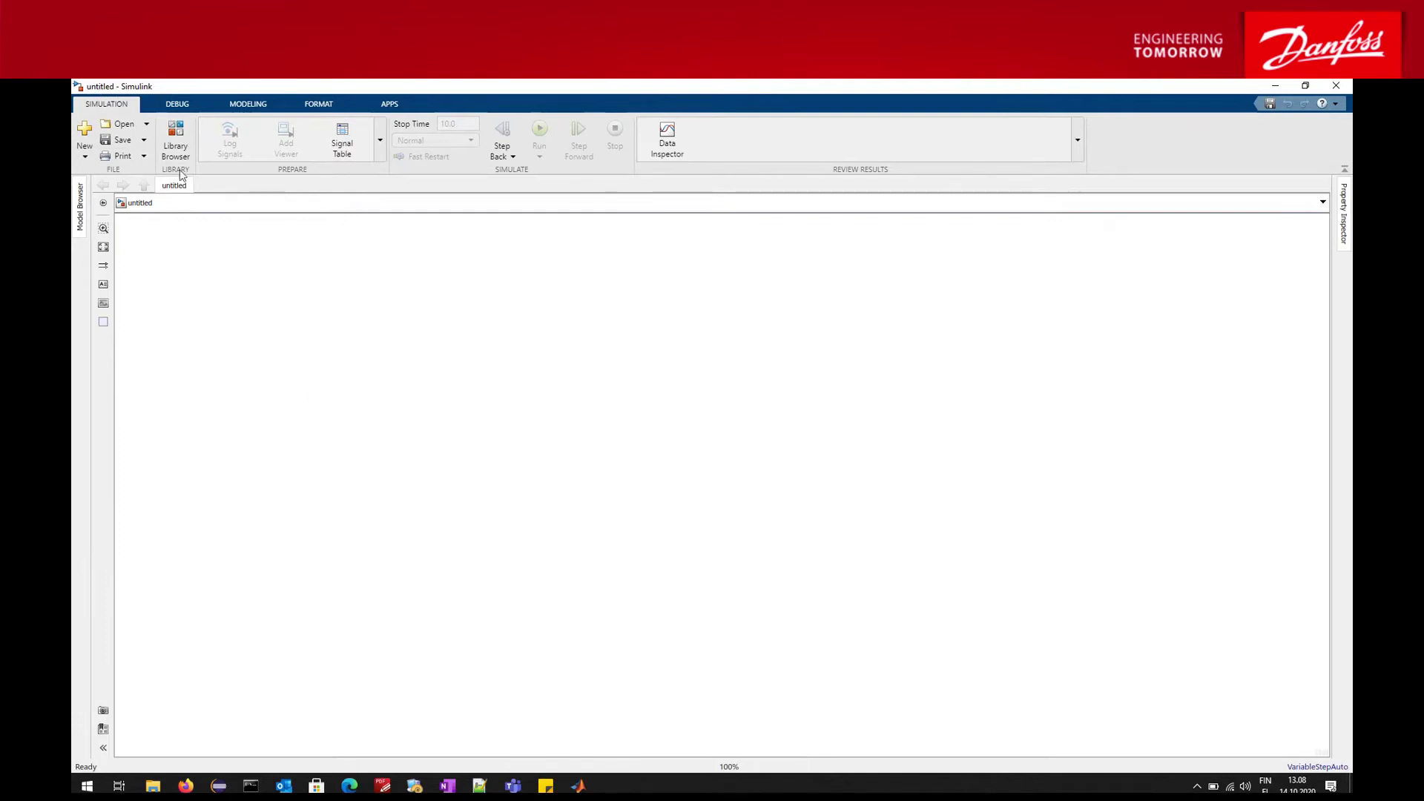
- Examine the R2019a demos and the R2019a and newer models in the Danfoss Drive SmartGrid block library
left_click(176, 133)
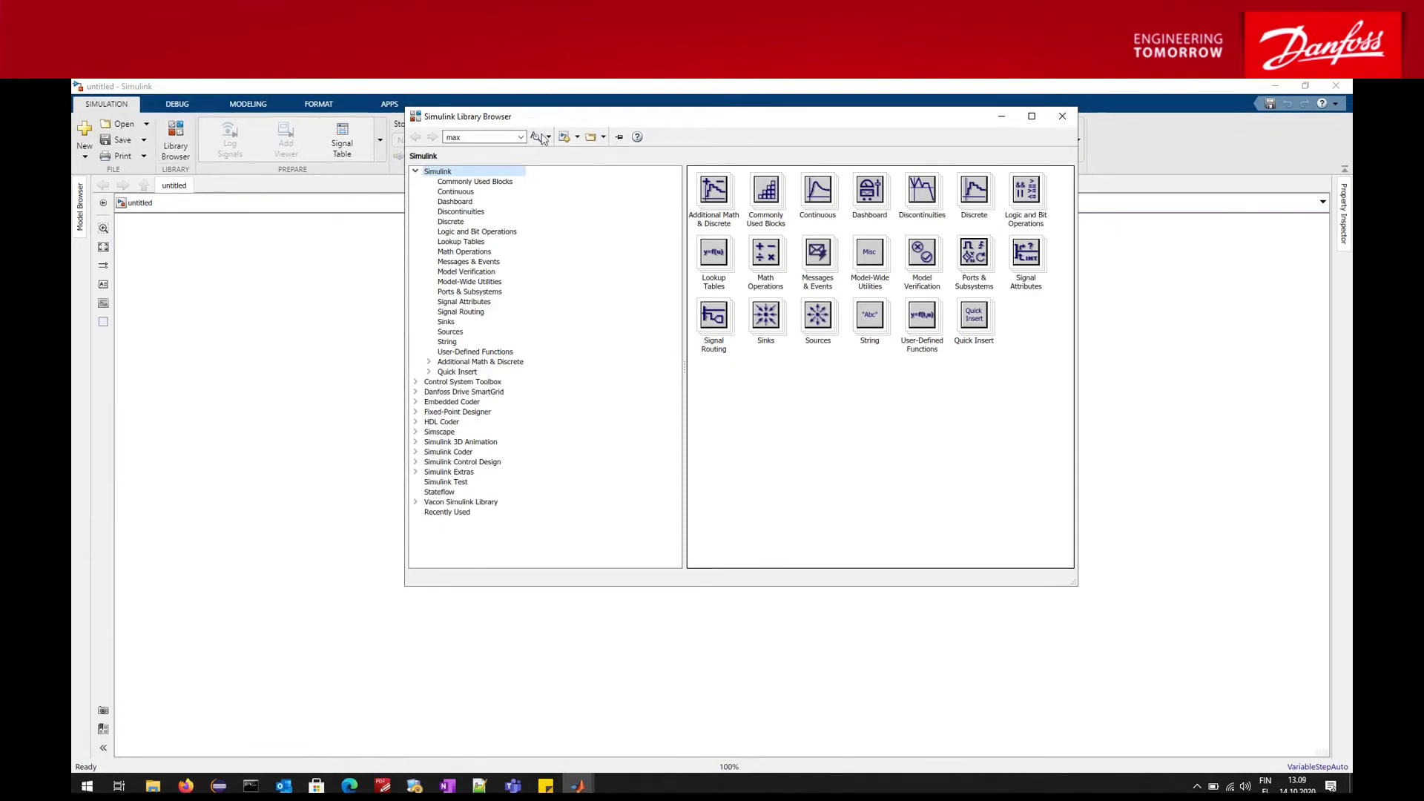
left_click(417, 393)
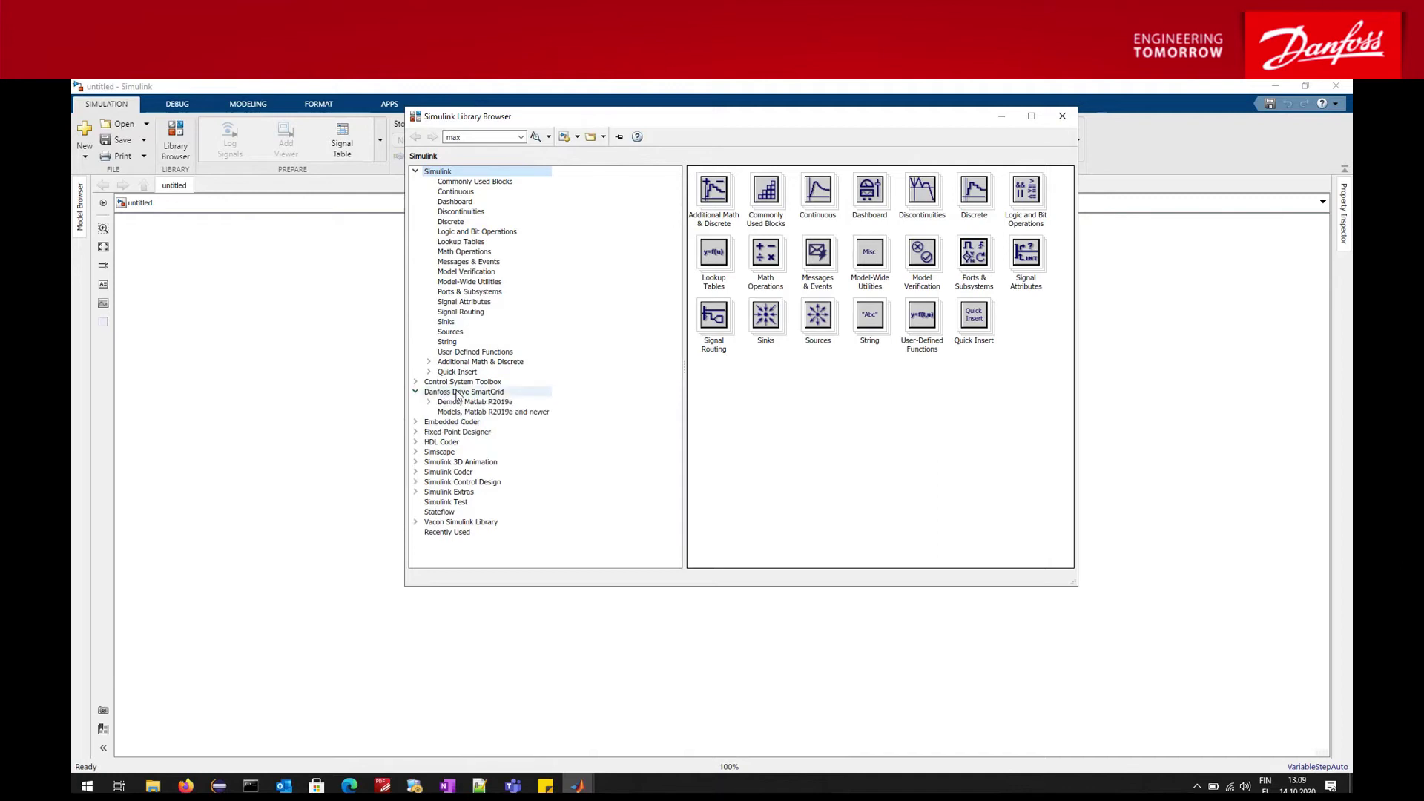
left_click(458, 393)
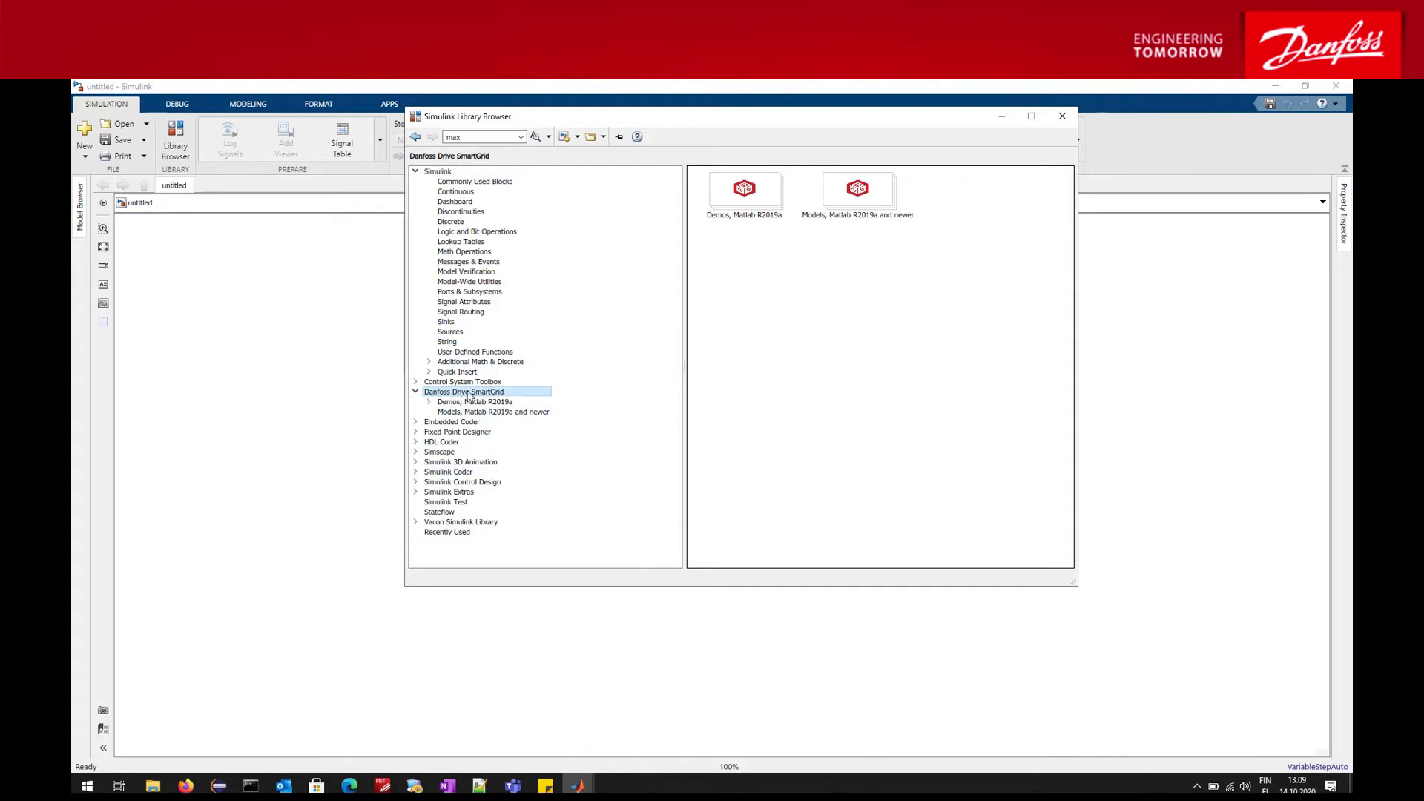
left_click(429, 401)
left_click(455, 402)
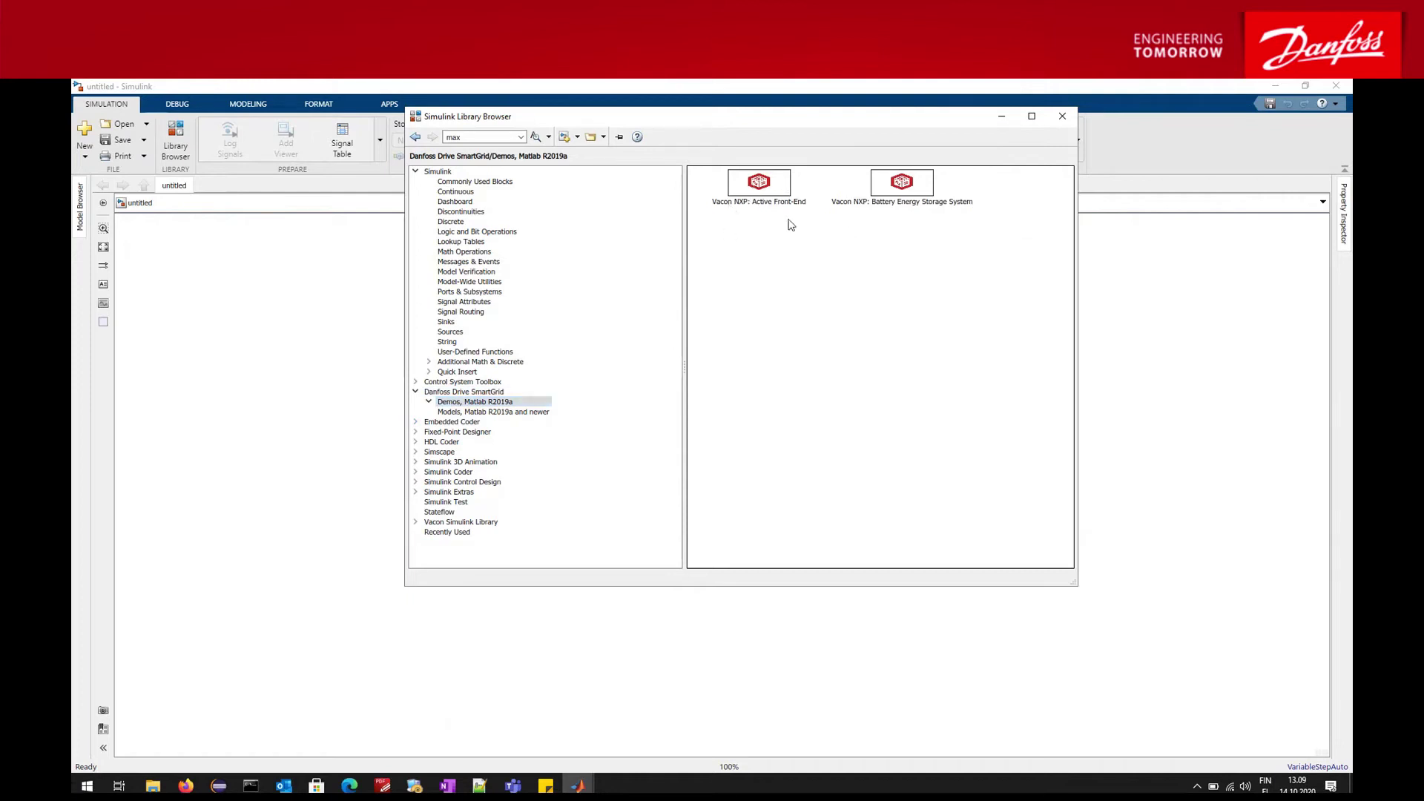
left_click(906, 189)
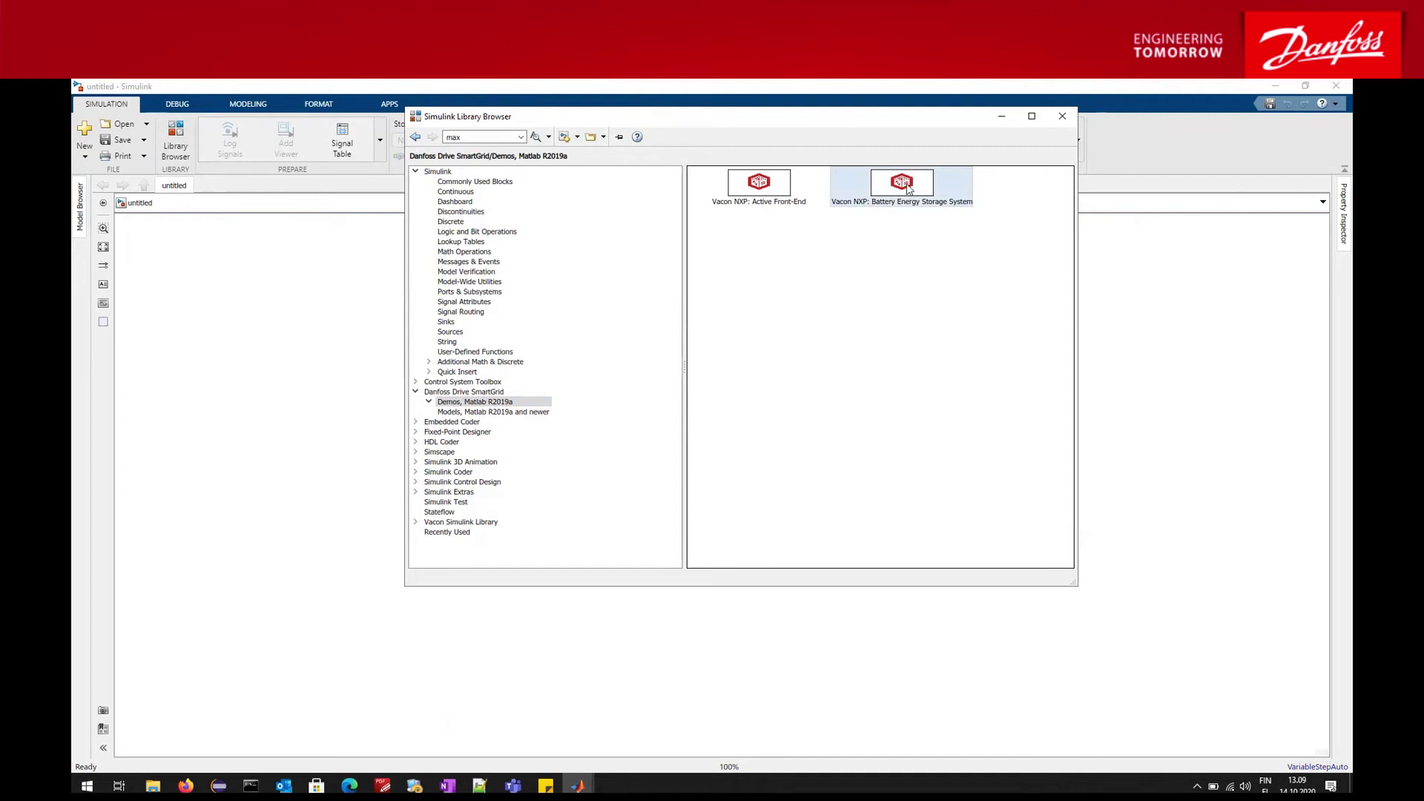
left_click(880, 273)
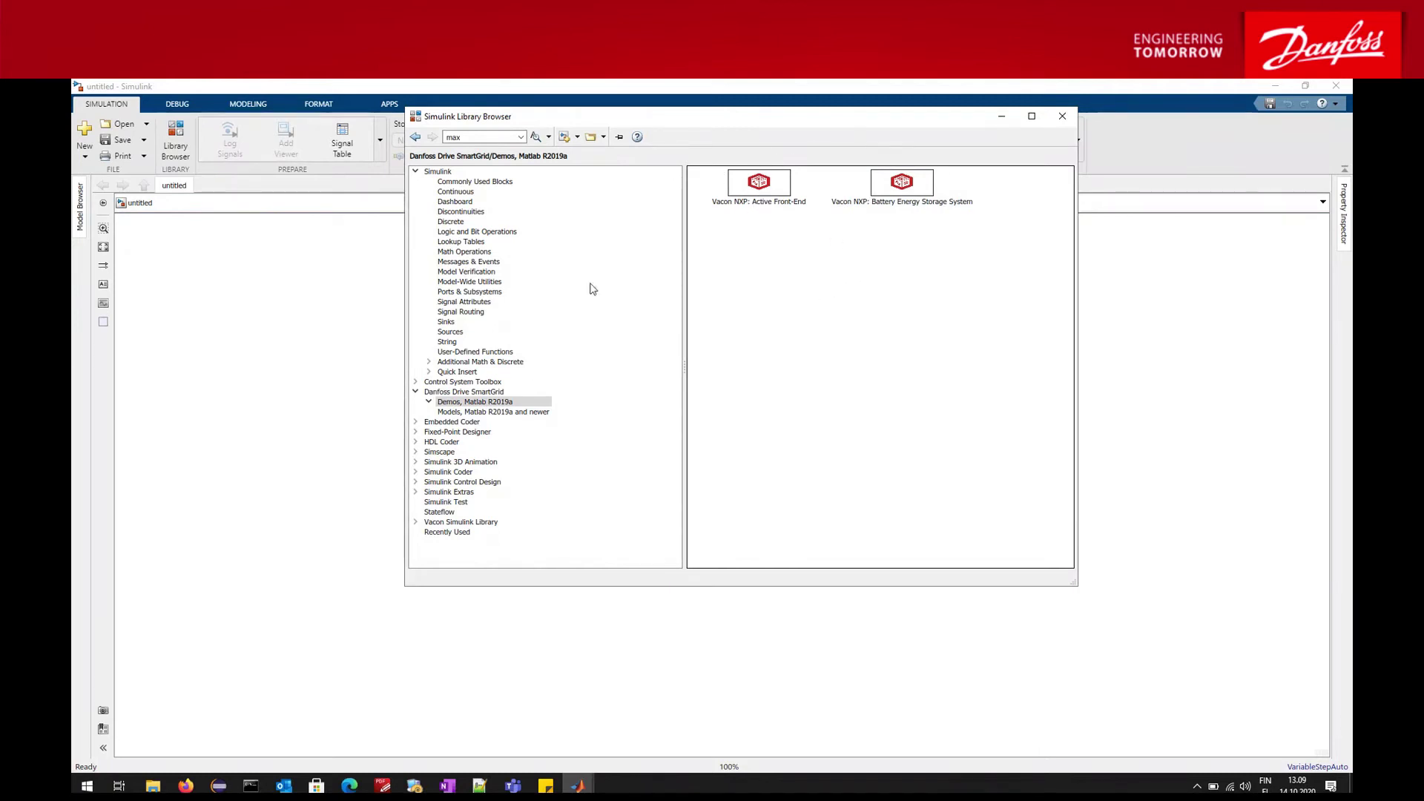
left_click(510, 413)
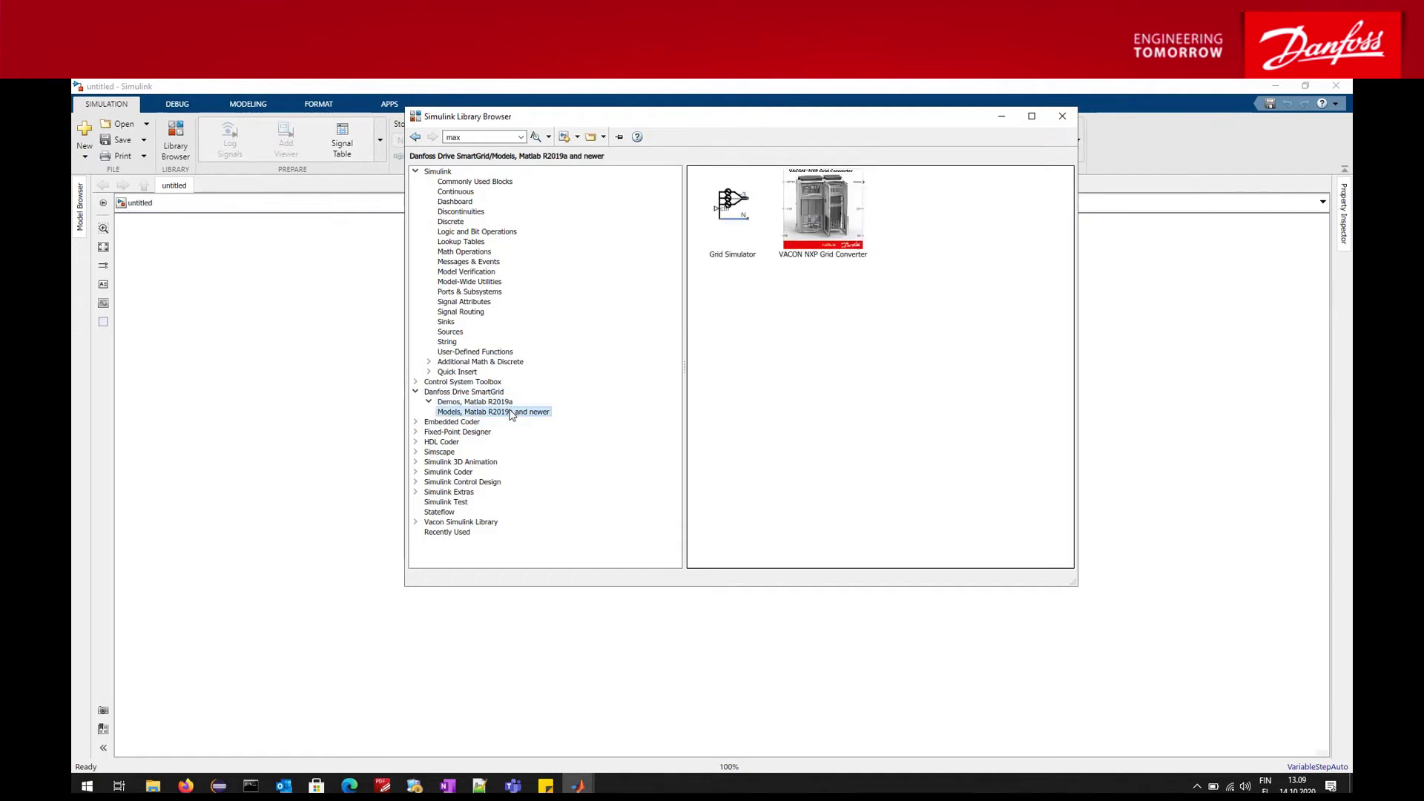
left_click(846, 202)
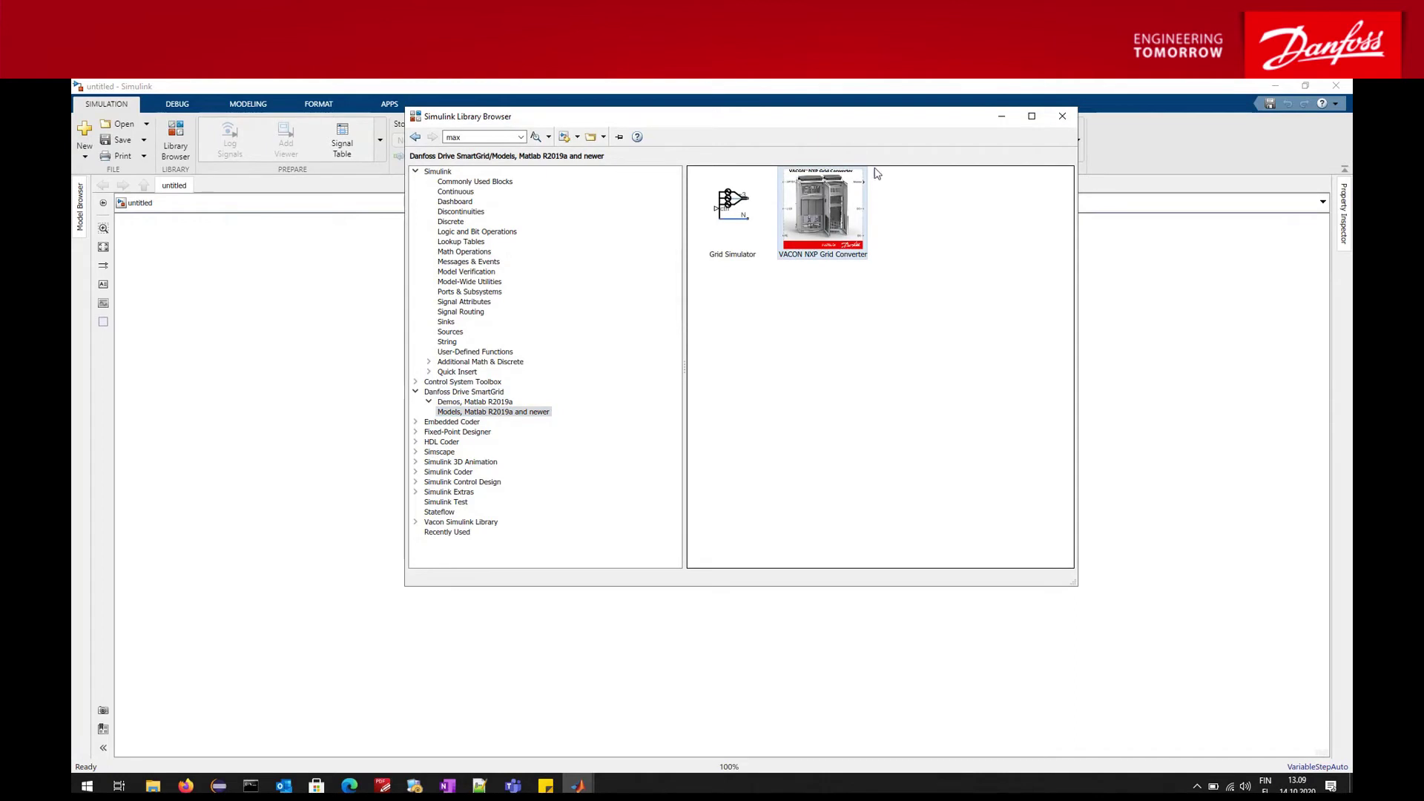
- Open the Vacon NXP: Battery Energy Storage System demo from the Danfoss Drive SmartGrid demos
left_click(494, 403)
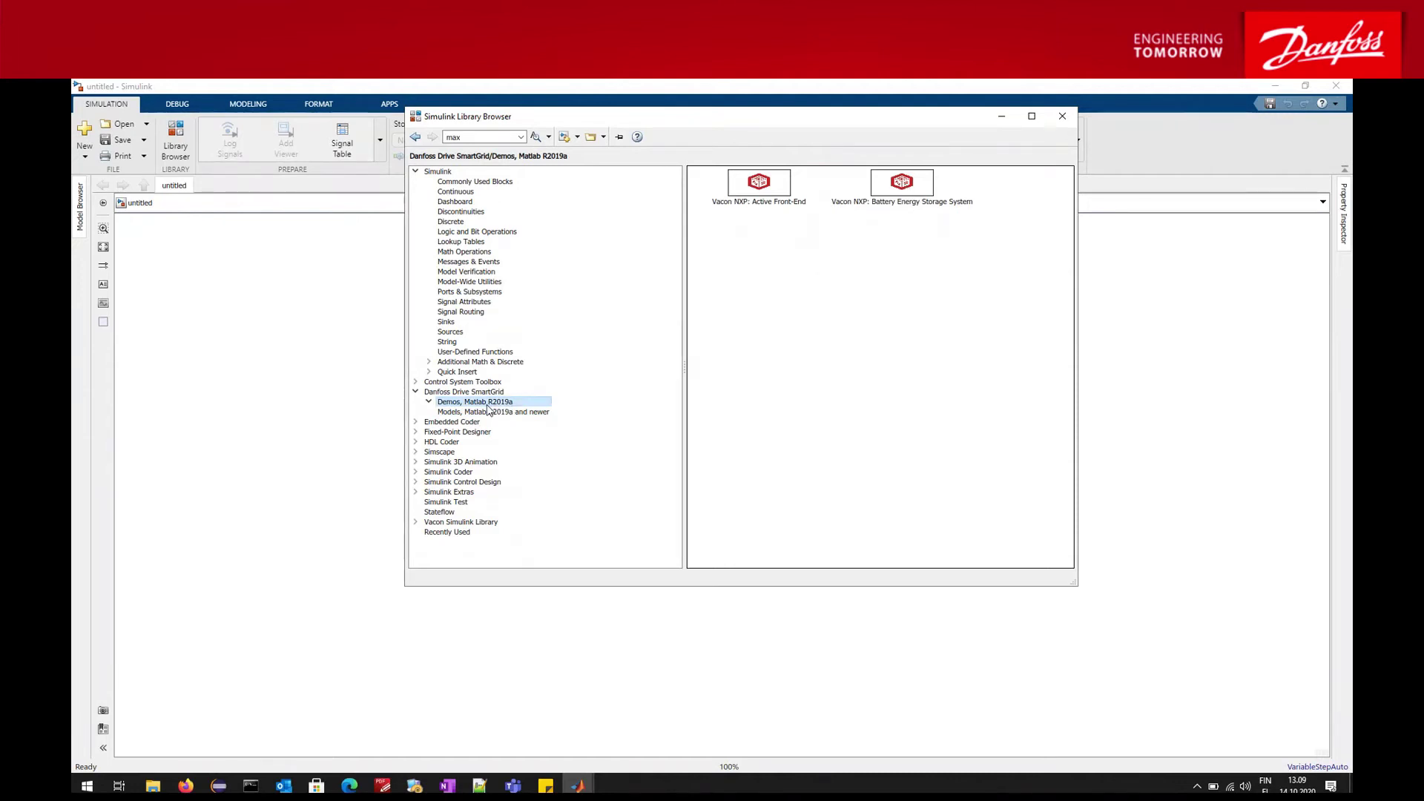
left_click(911, 191)
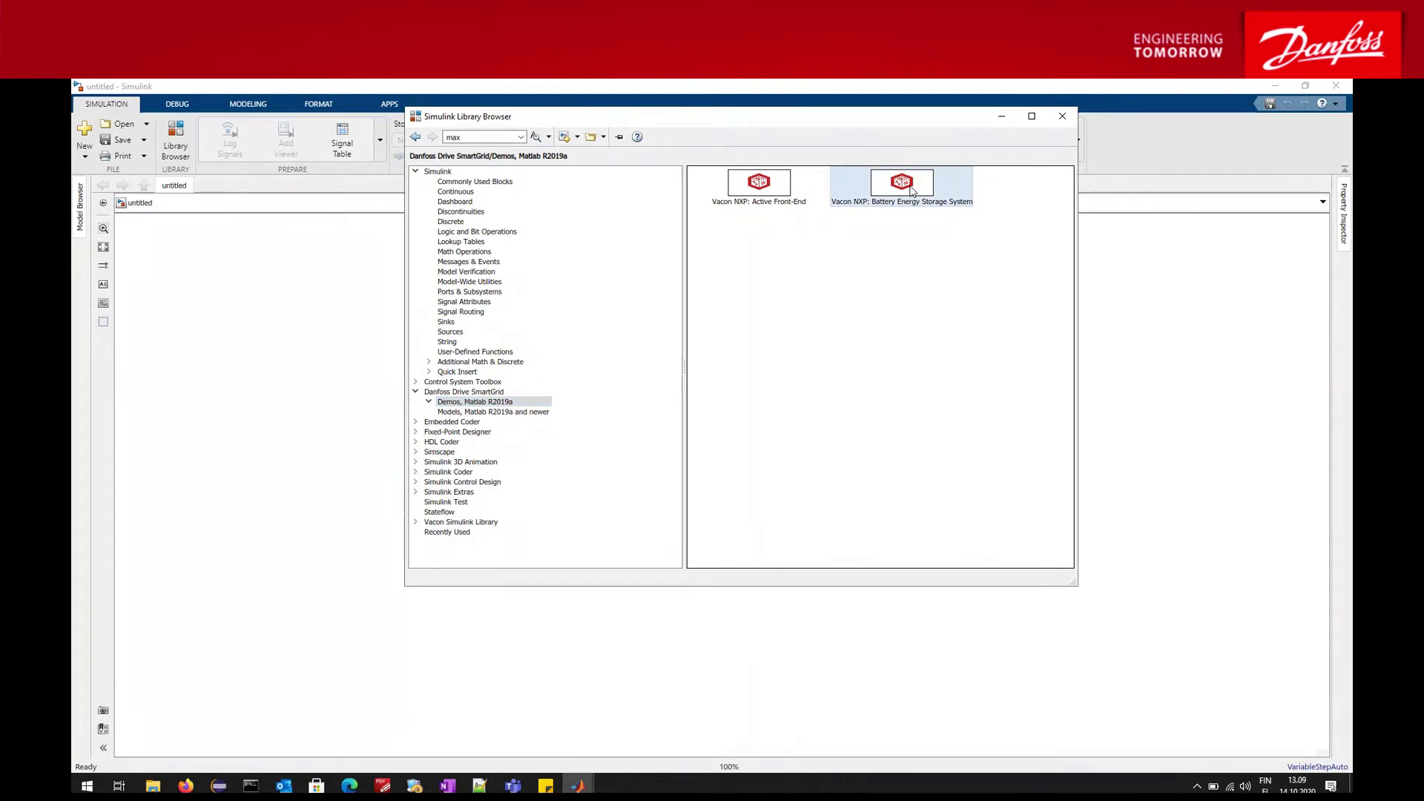
double_click(911, 190)
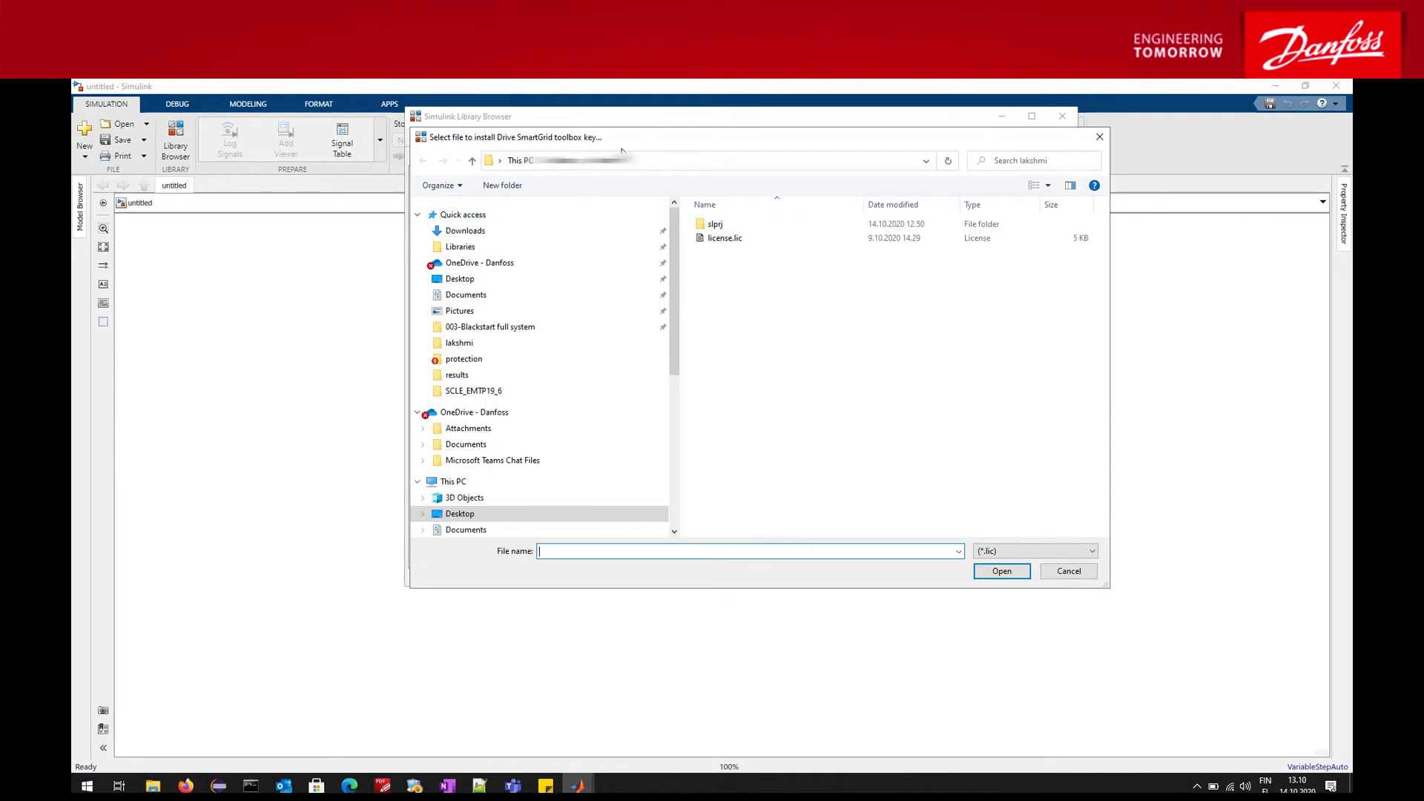
- Install the Drive SmartGrid toolbox key from the license.lic file
left_click_drag(631, 142, 493, 207)
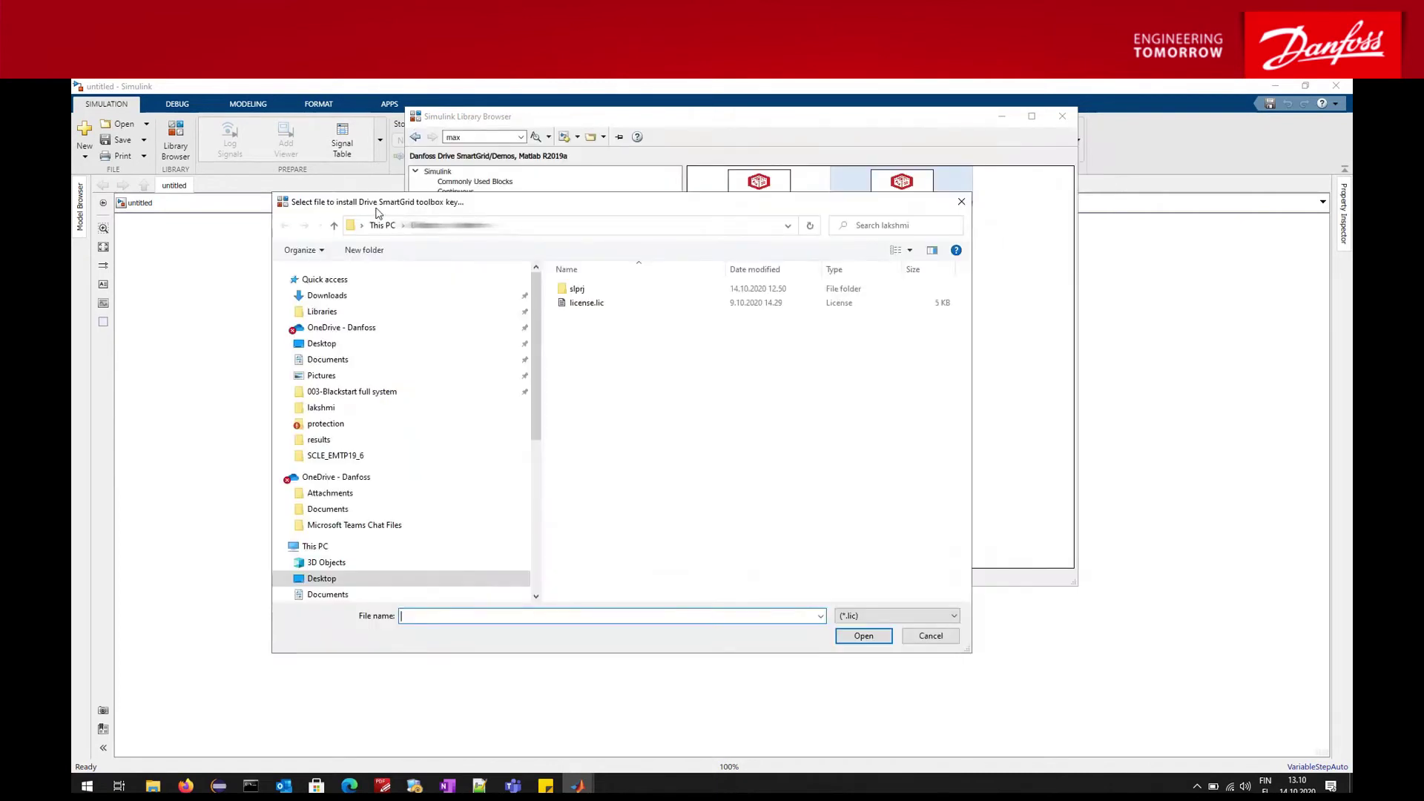
left_click_drag(377, 213, 356, 225)
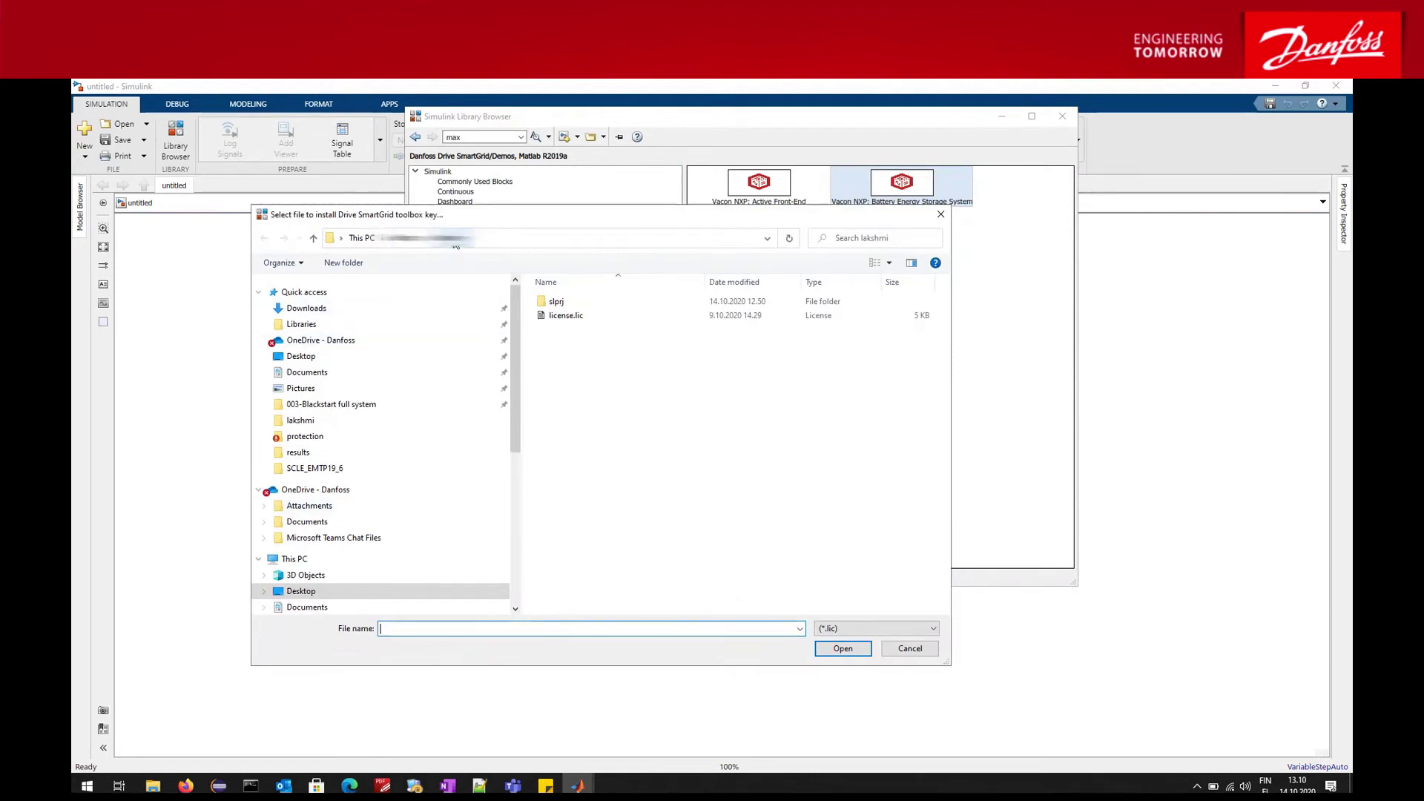
left_click(568, 317)
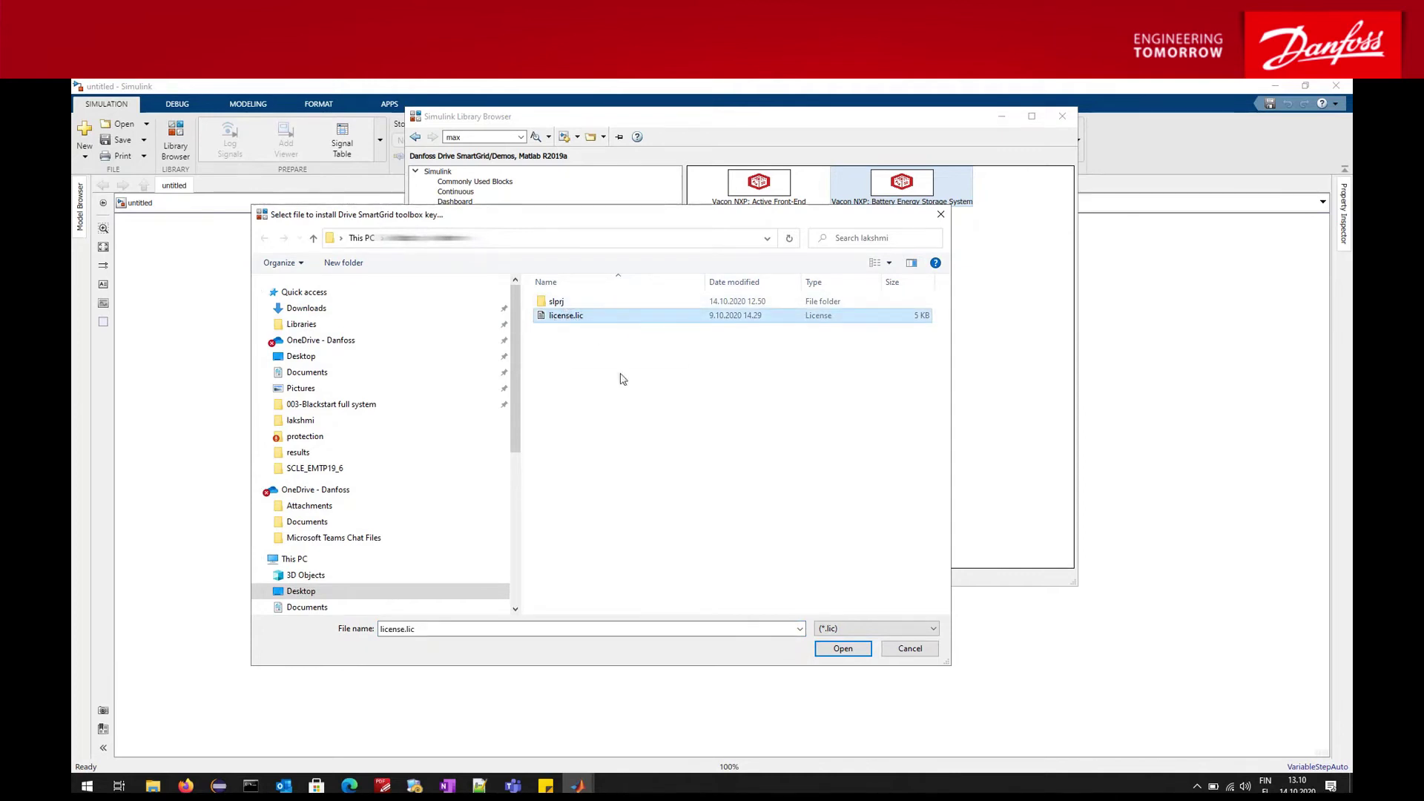
left_click(843, 649)
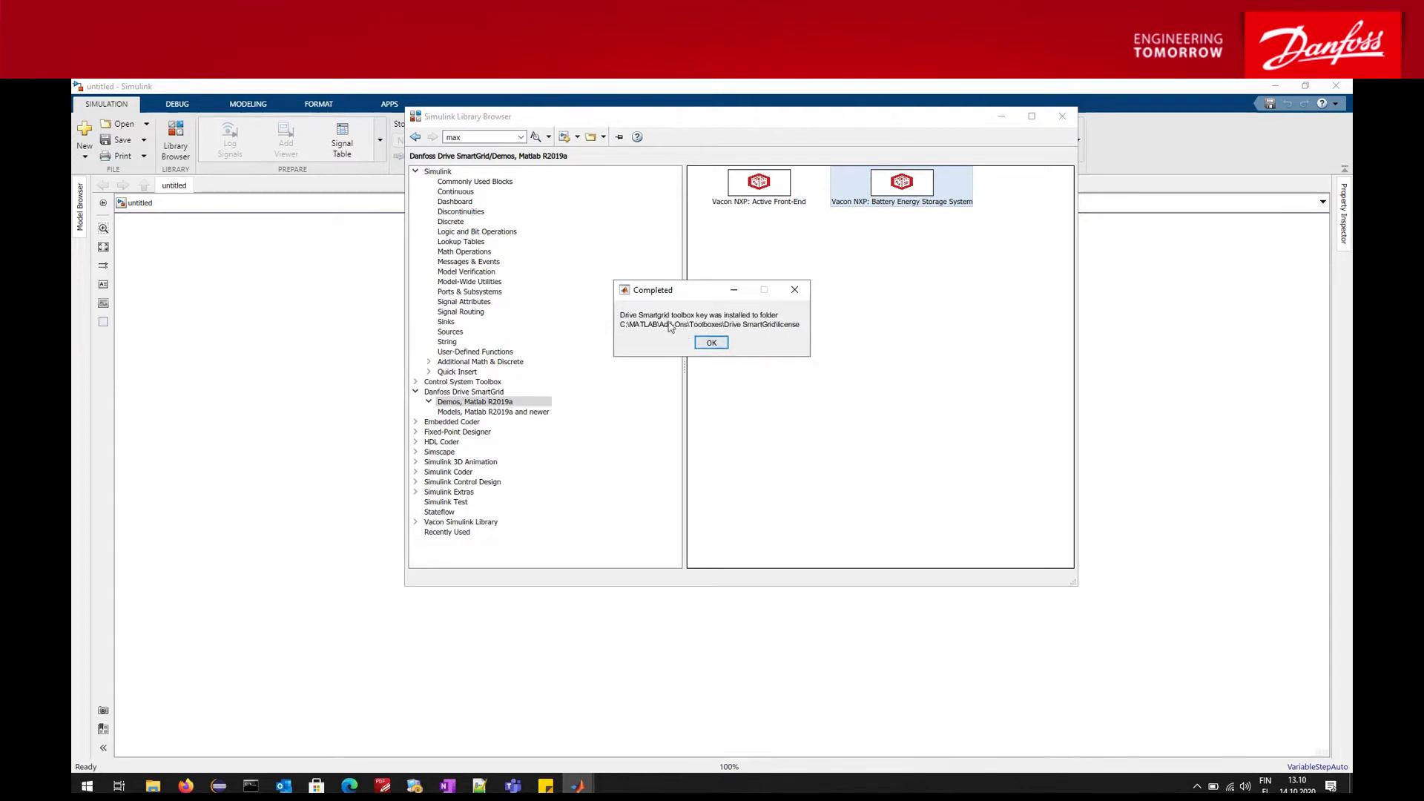
left_click(710, 343)
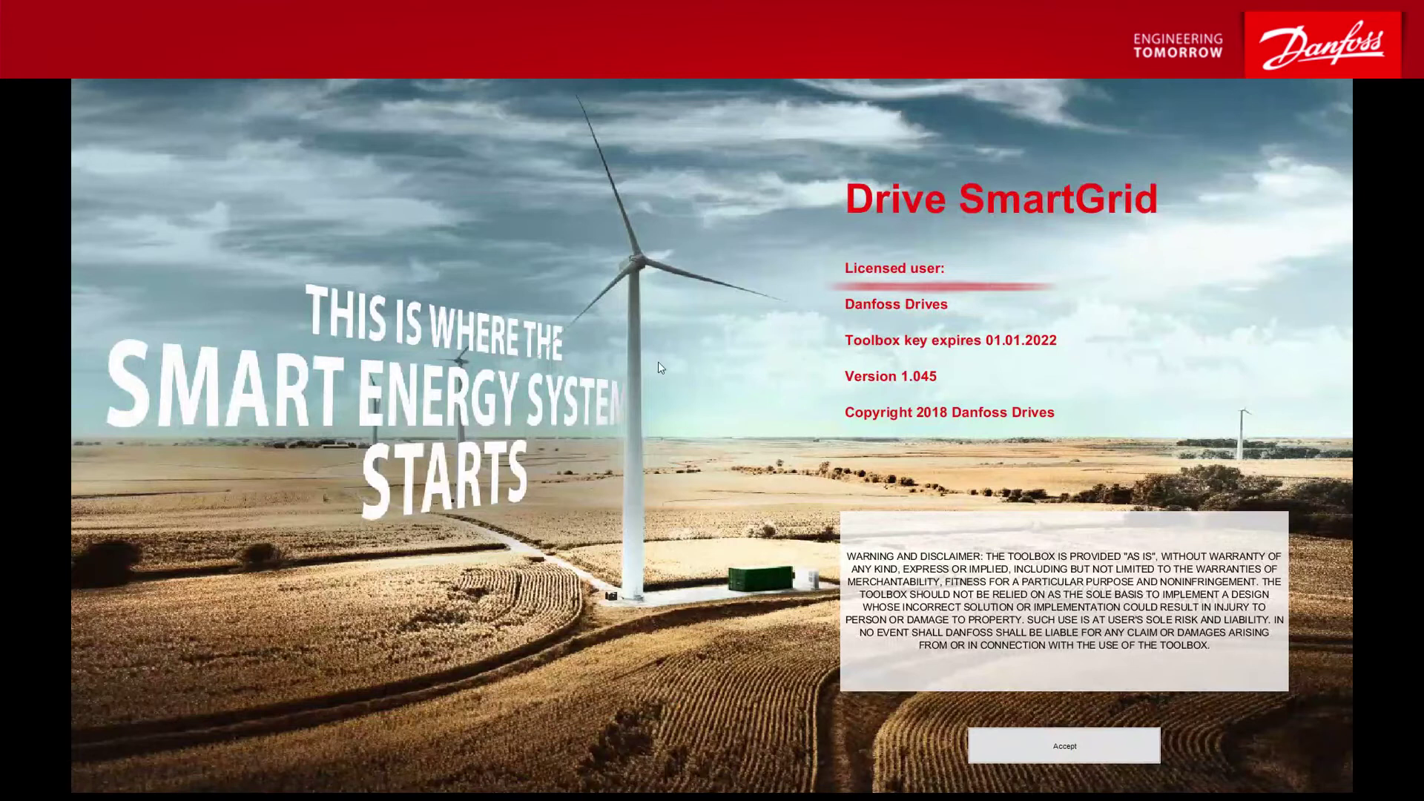
- Accept the Drive SmartGrid disclaimer and maximize the VACON_NXP_Grid_Converter_BESS_demo model window
left_click(1053, 746)
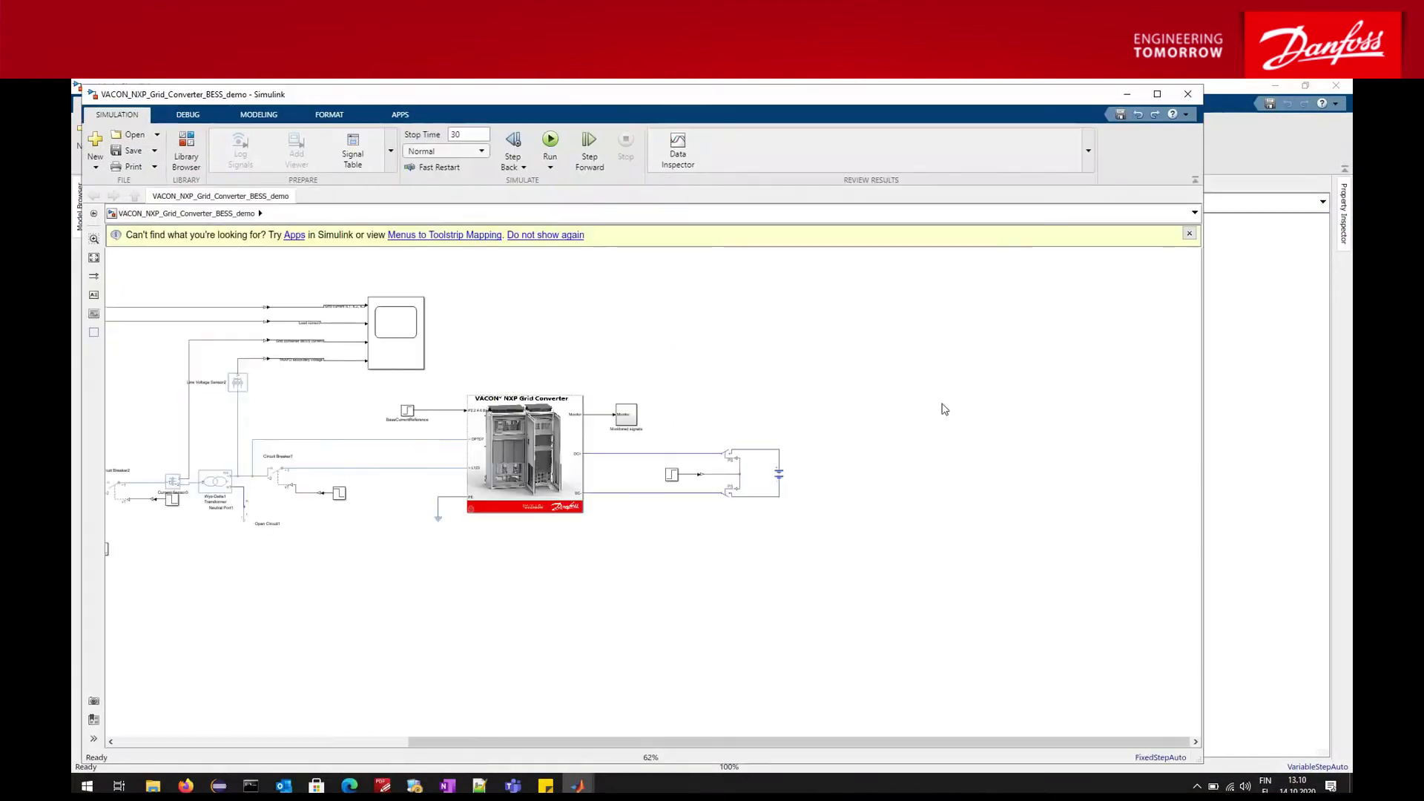
left_click(1149, 94)
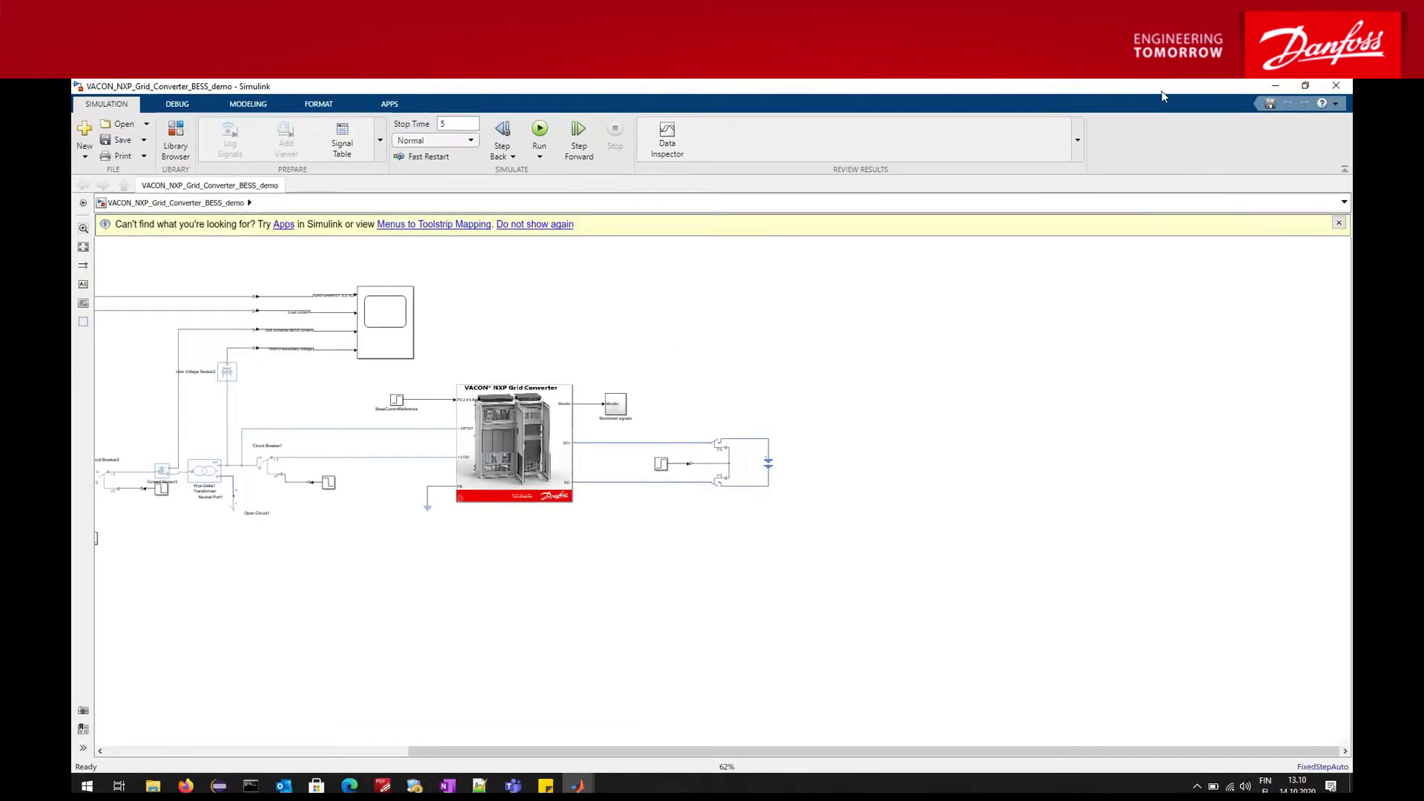
left_click_drag(749, 93, 786, 163)
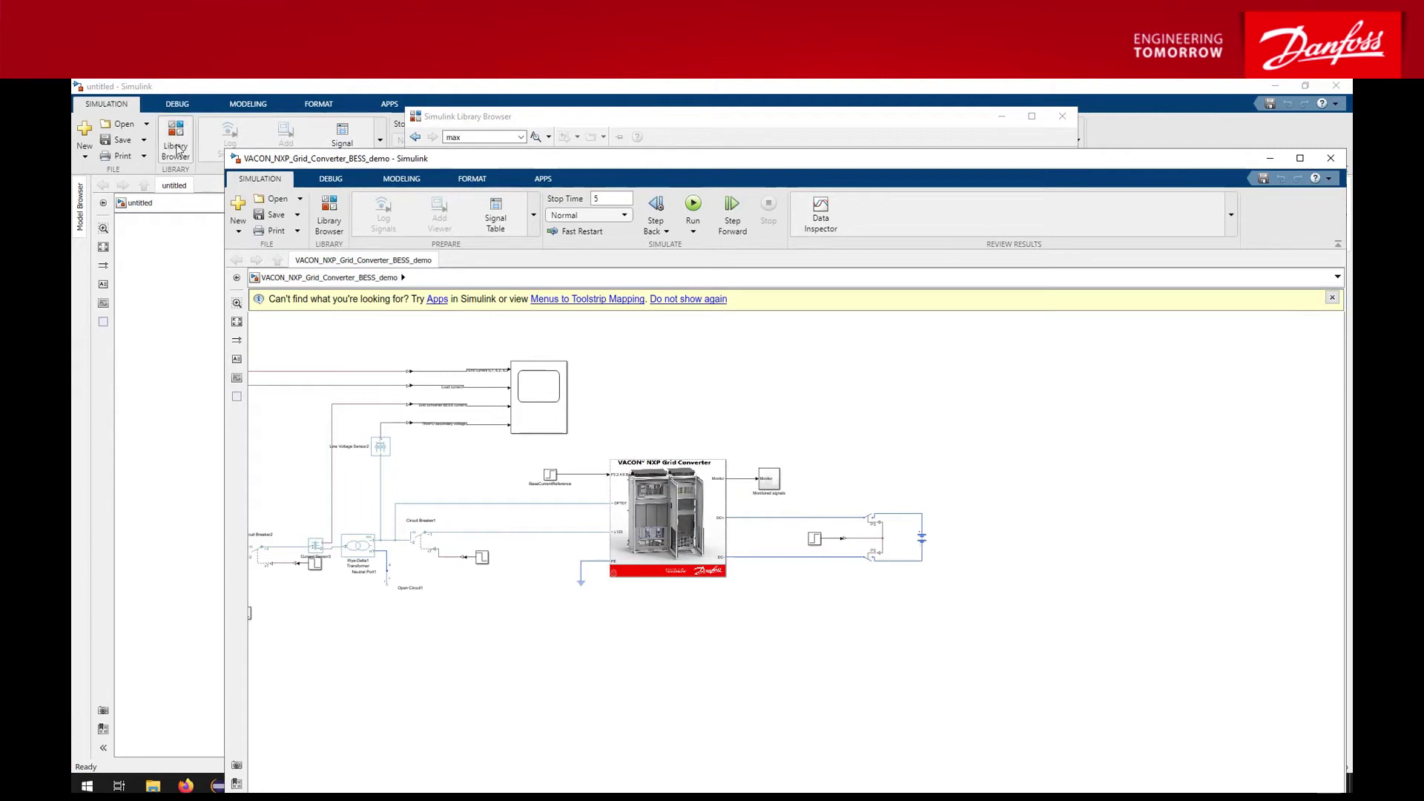
double_click(401, 161)
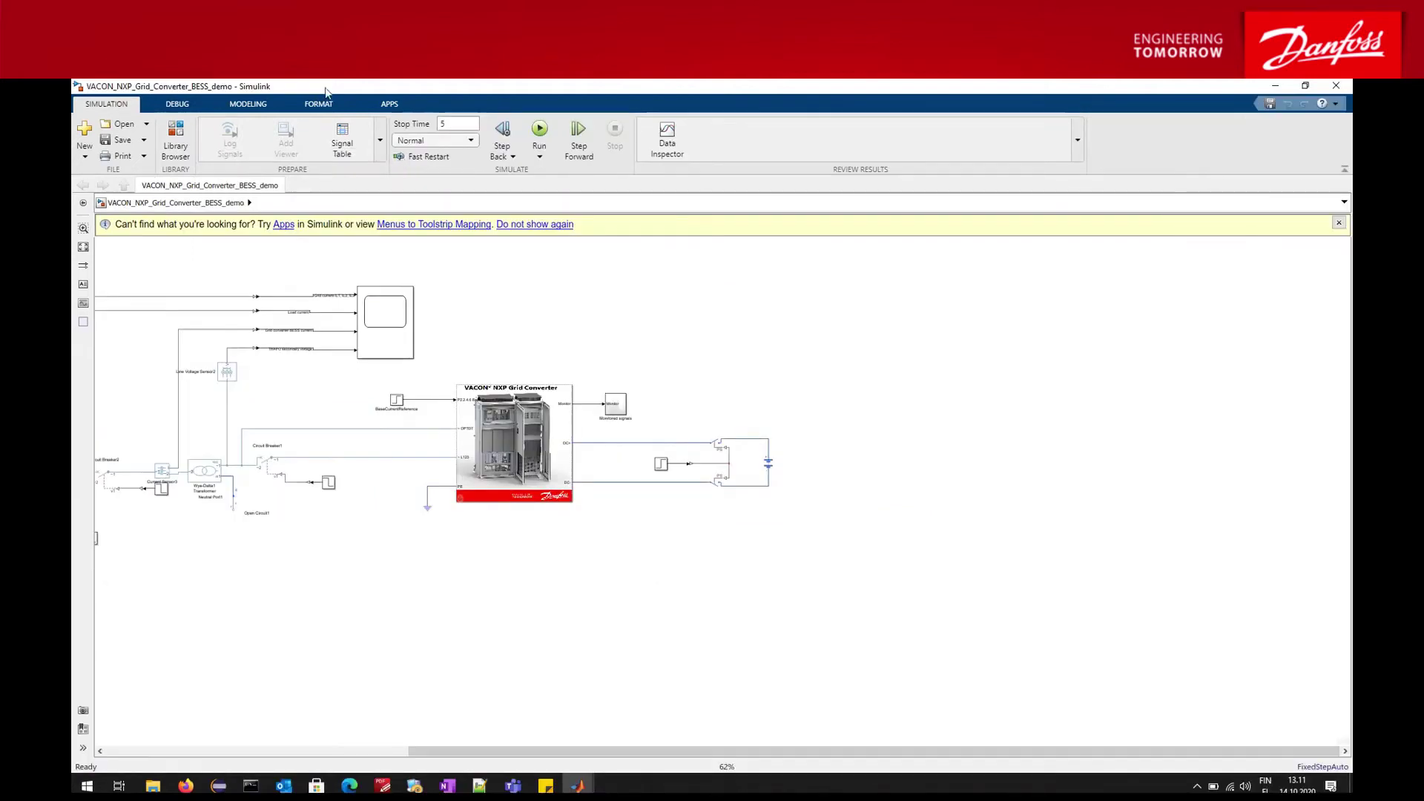
- Save a copy of the model as Test_VACON_NXP_Grid_Converter_BESS_demo.slx in a working folder on the Desktop
left_click(144, 140)
left_click(140, 195)
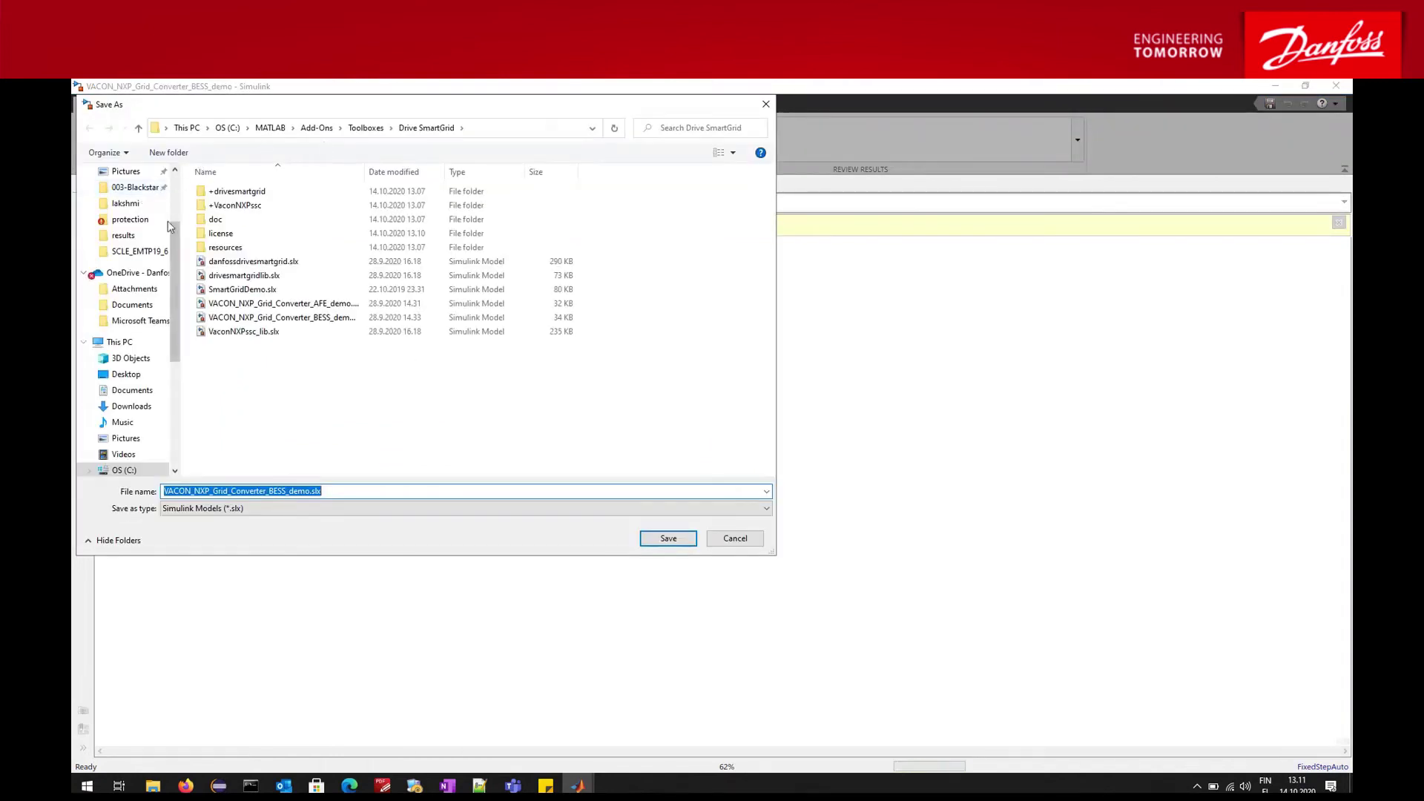
left_click(127, 374)
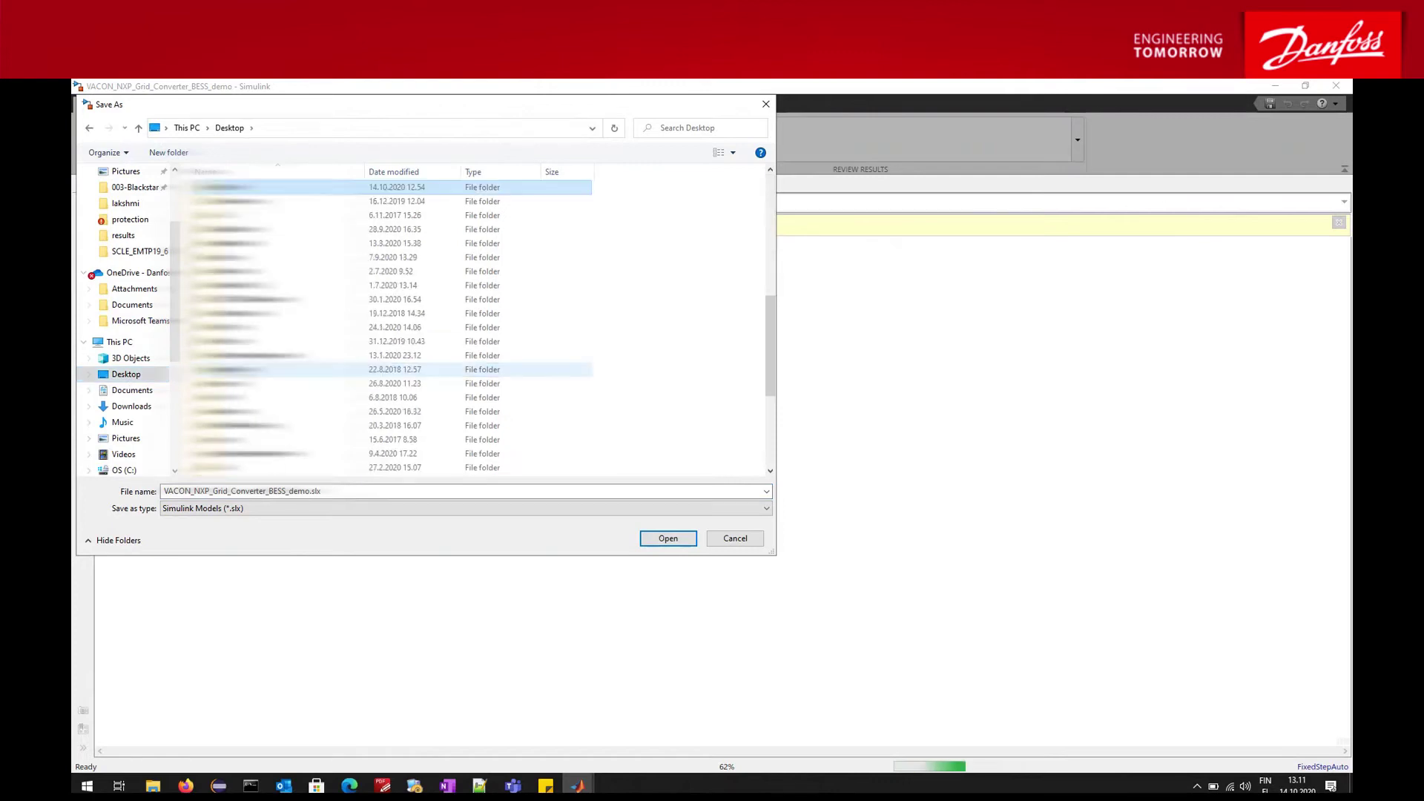
double_click(230, 369)
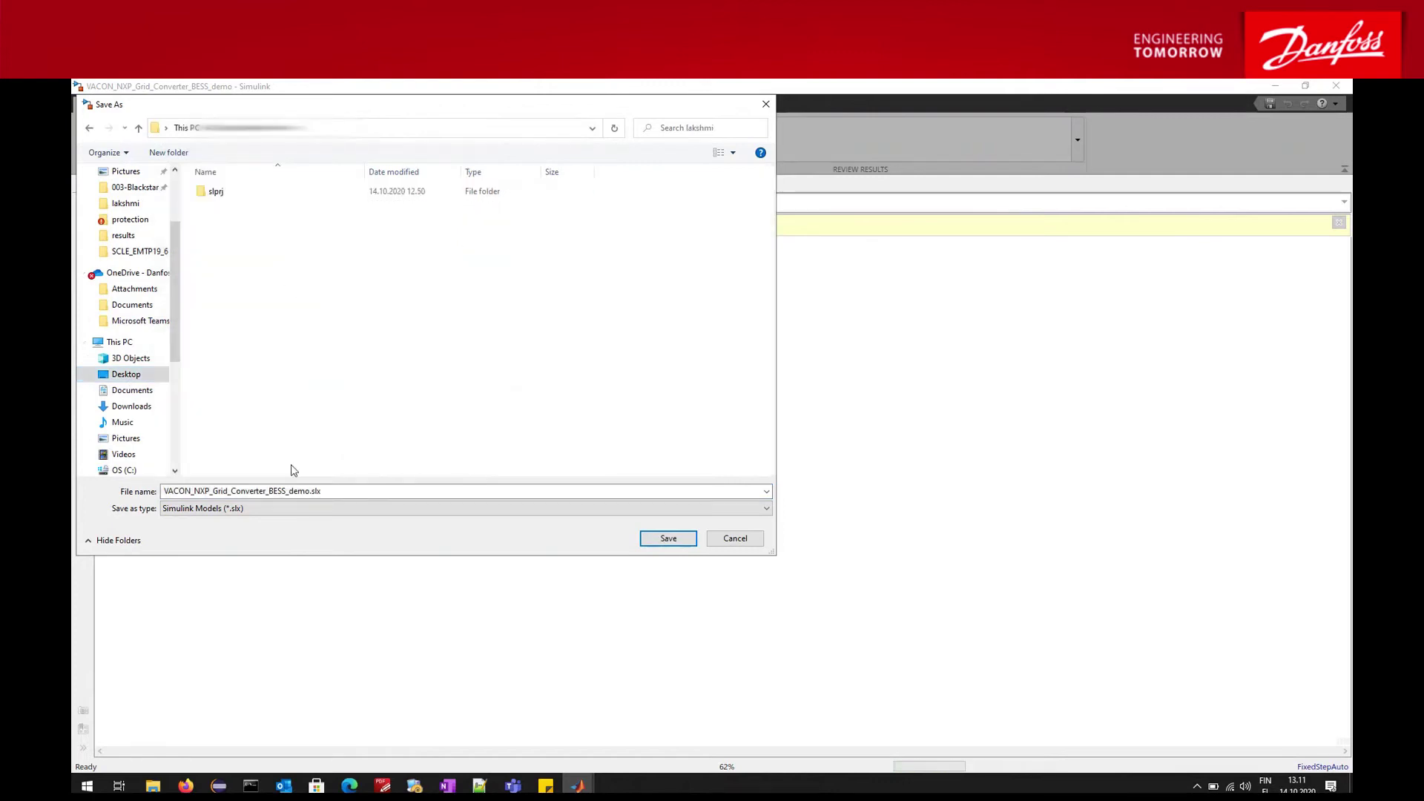
left_click(262, 491)
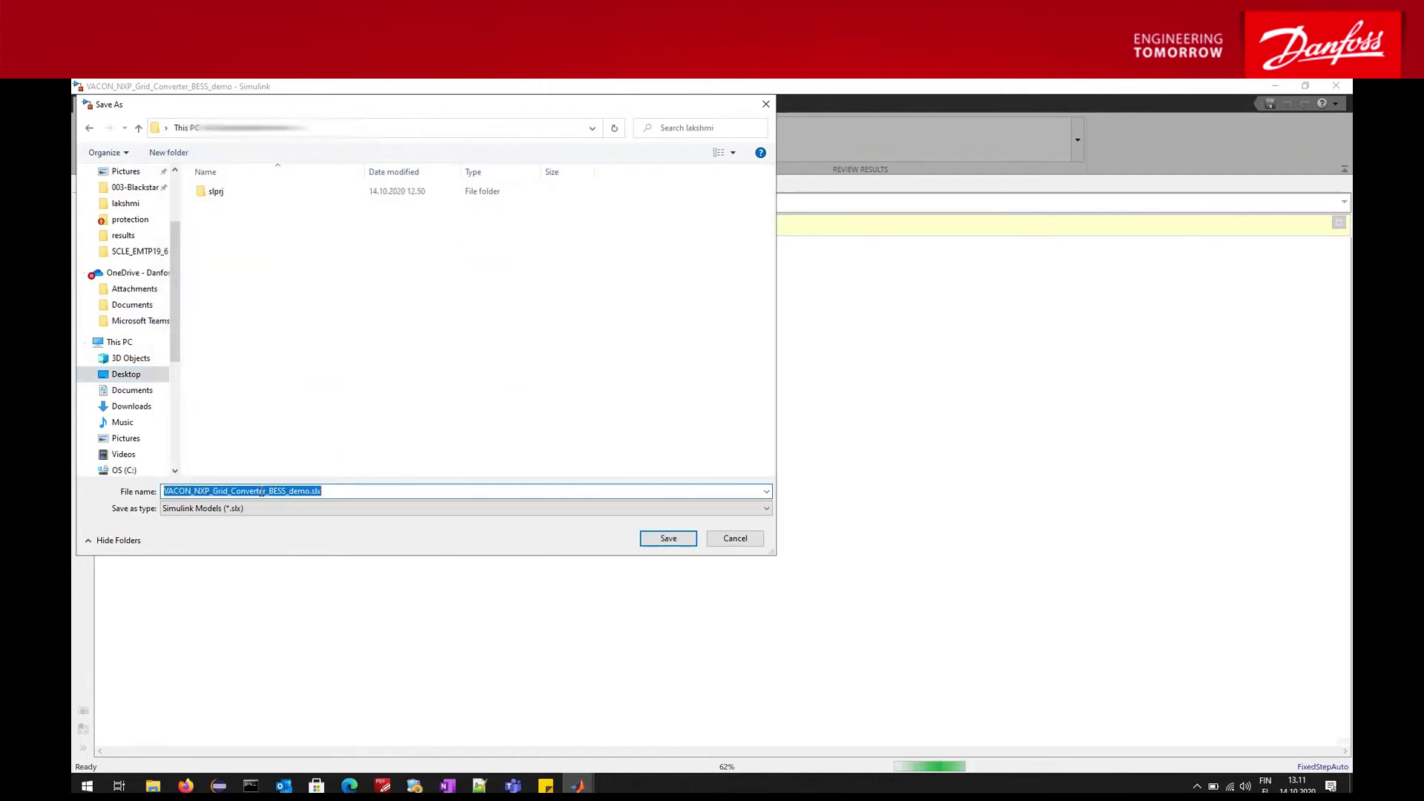
key("Home")
type("Test_")
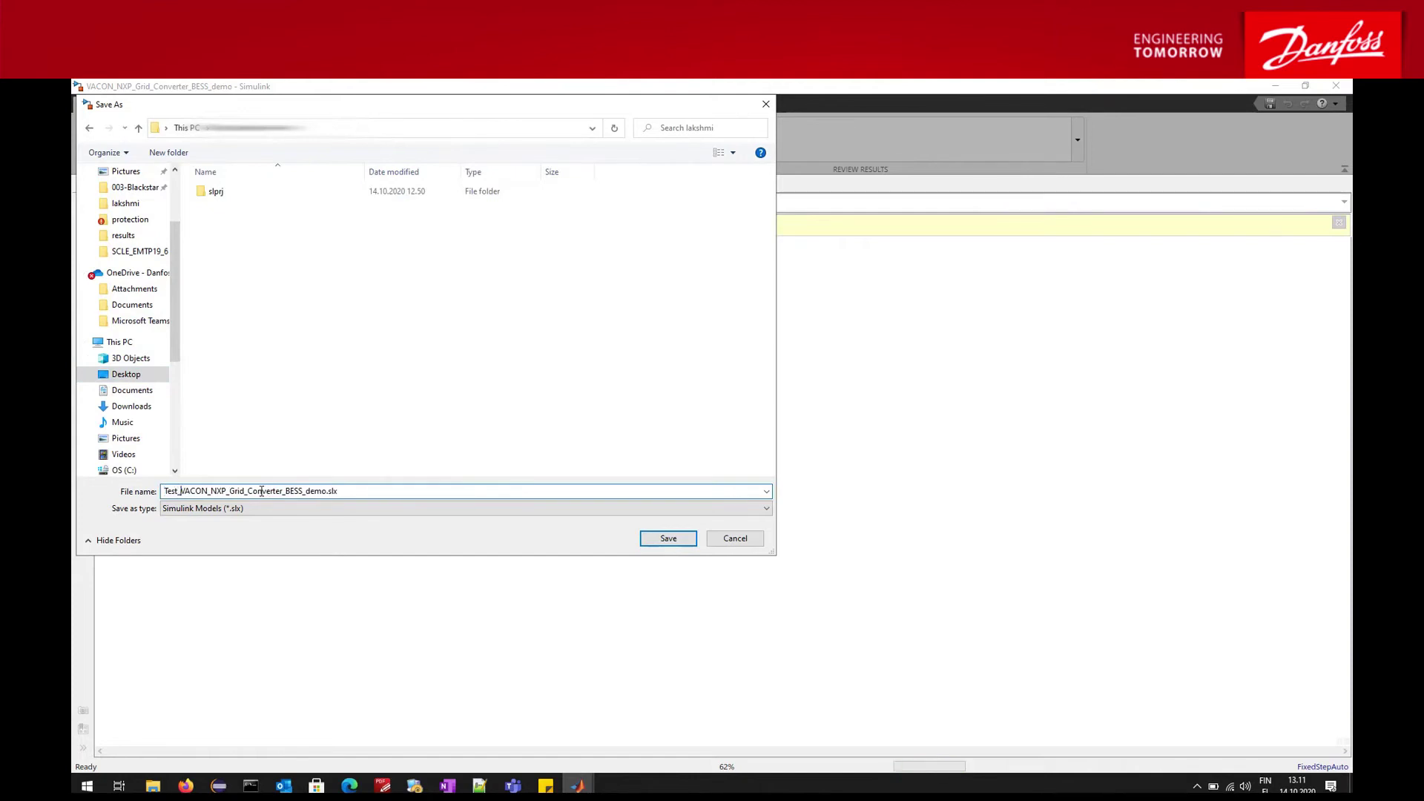
key("Return")
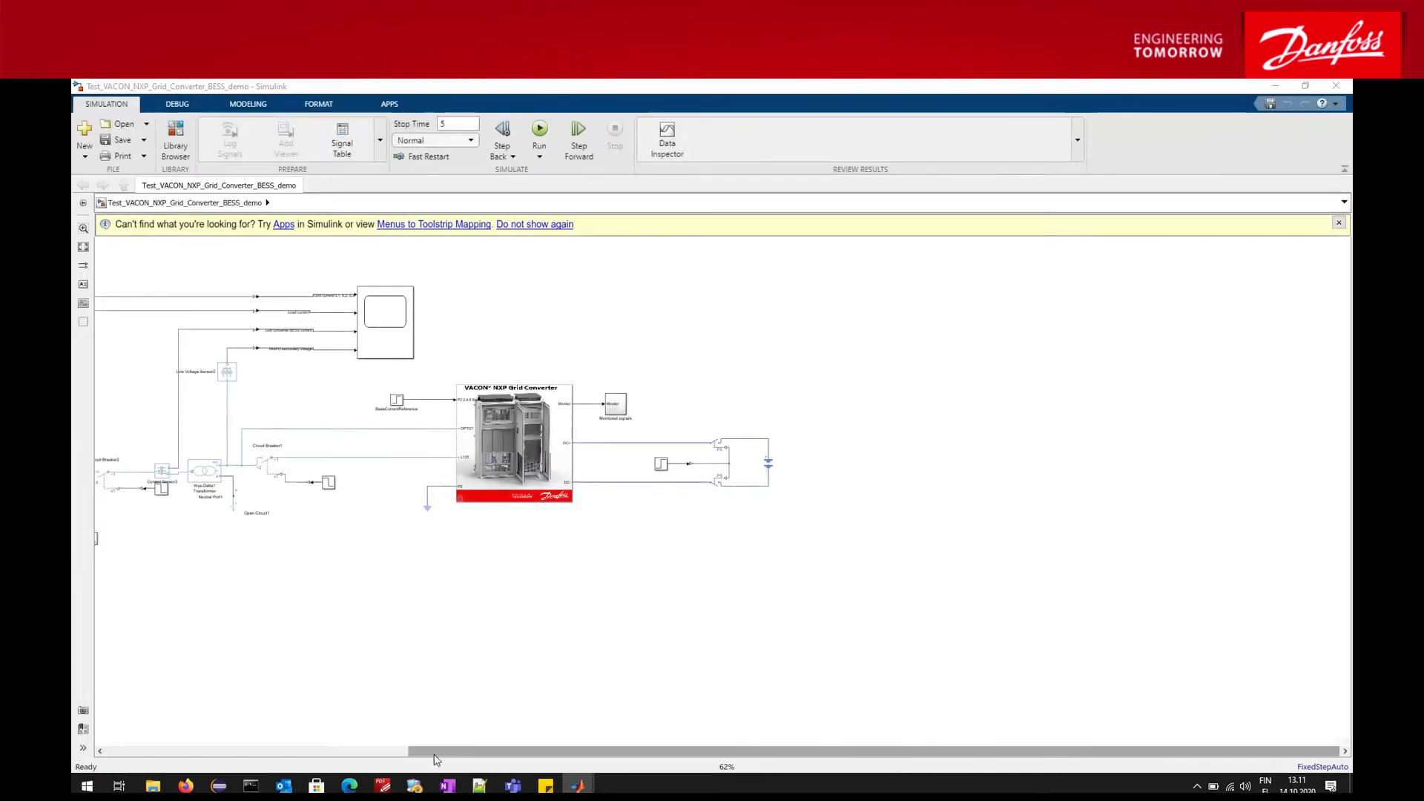
- Fit the whole model in view and examine the VACON NXP Grid Converter block and the battery circuit beside it
left_click_drag(435, 752, 356, 744)
key("space")
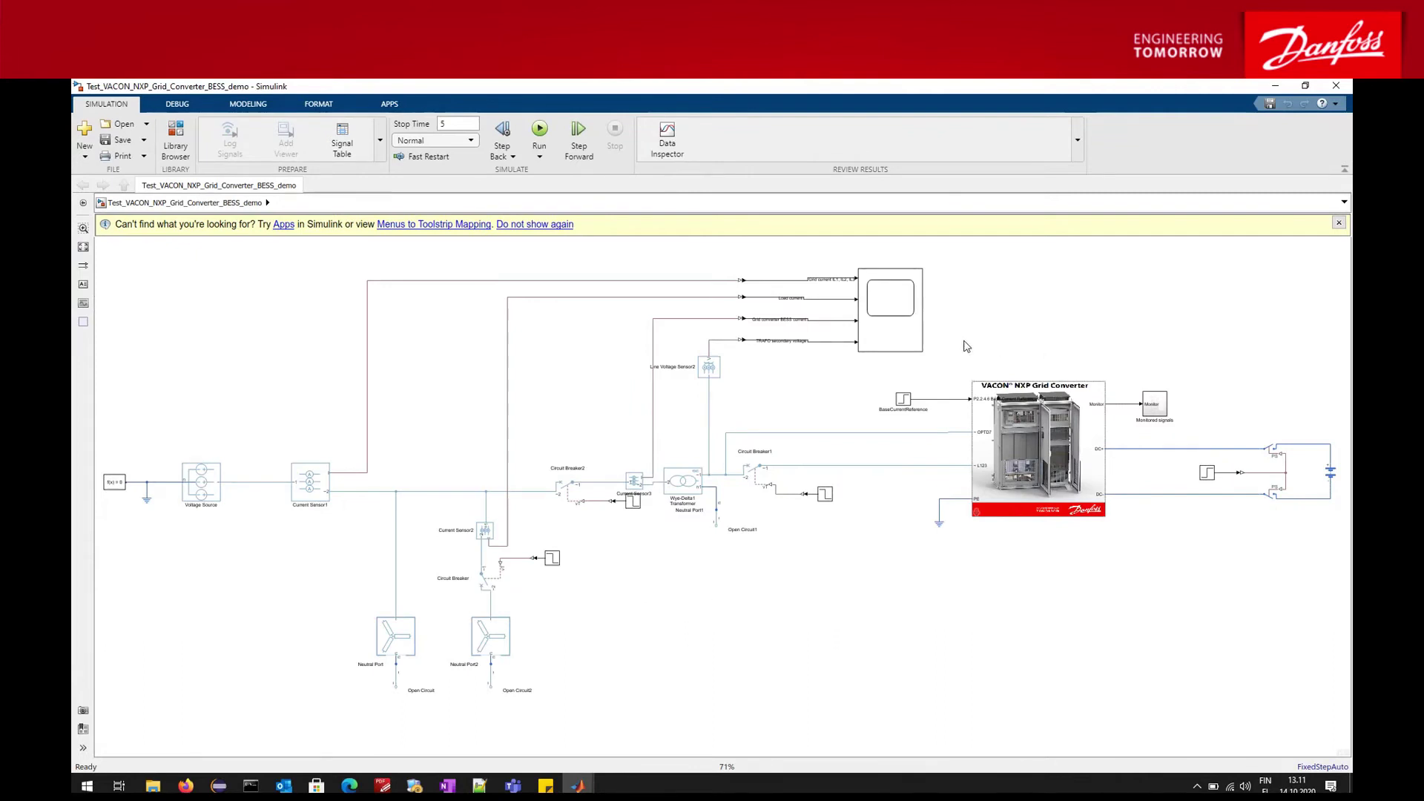
left_click_drag(964, 342, 1138, 531)
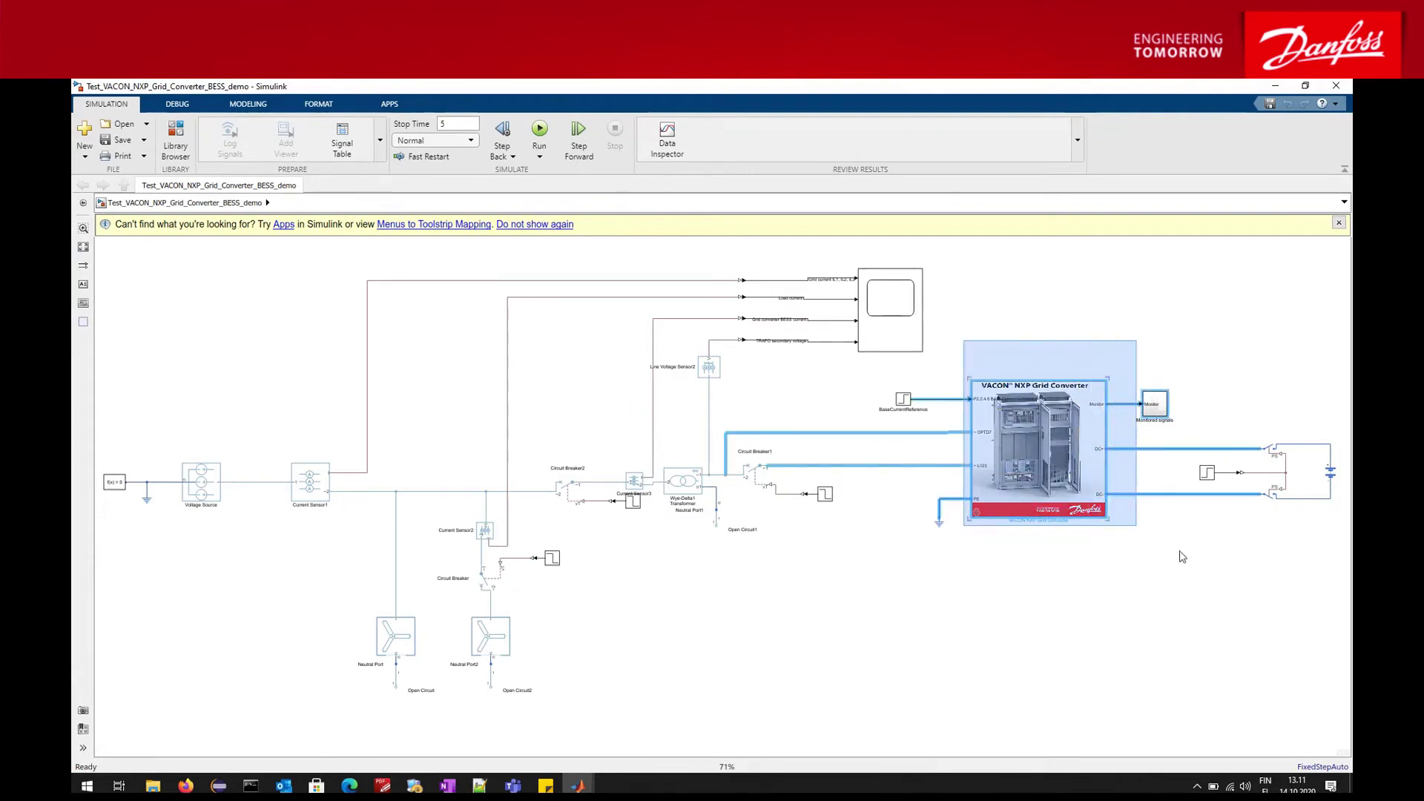
left_click_drag(1207, 332, 1334, 545)
left_click(1277, 593)
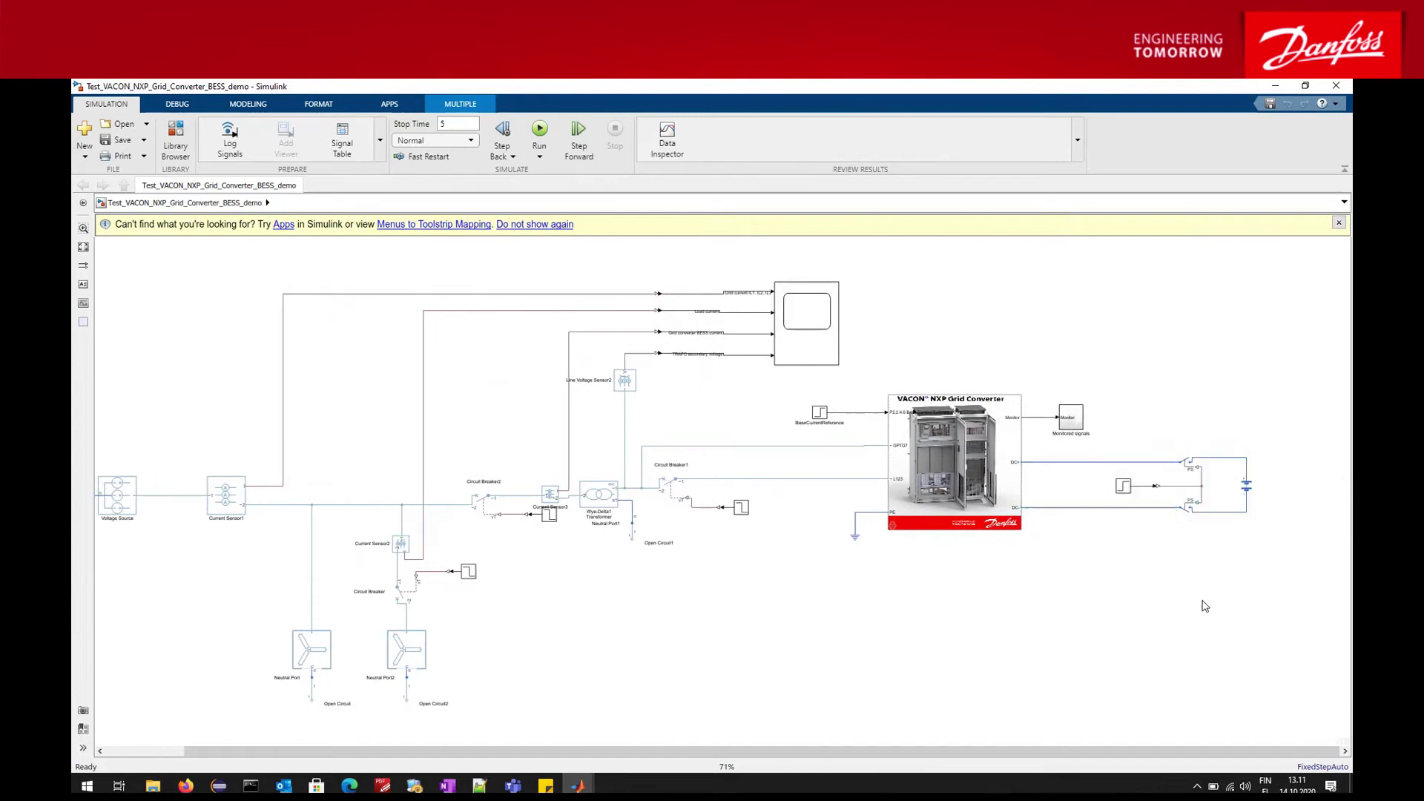
- Review the Battery block's main parameters and the switches connecting the battery to the converter's DC terminals
left_click(1247, 488)
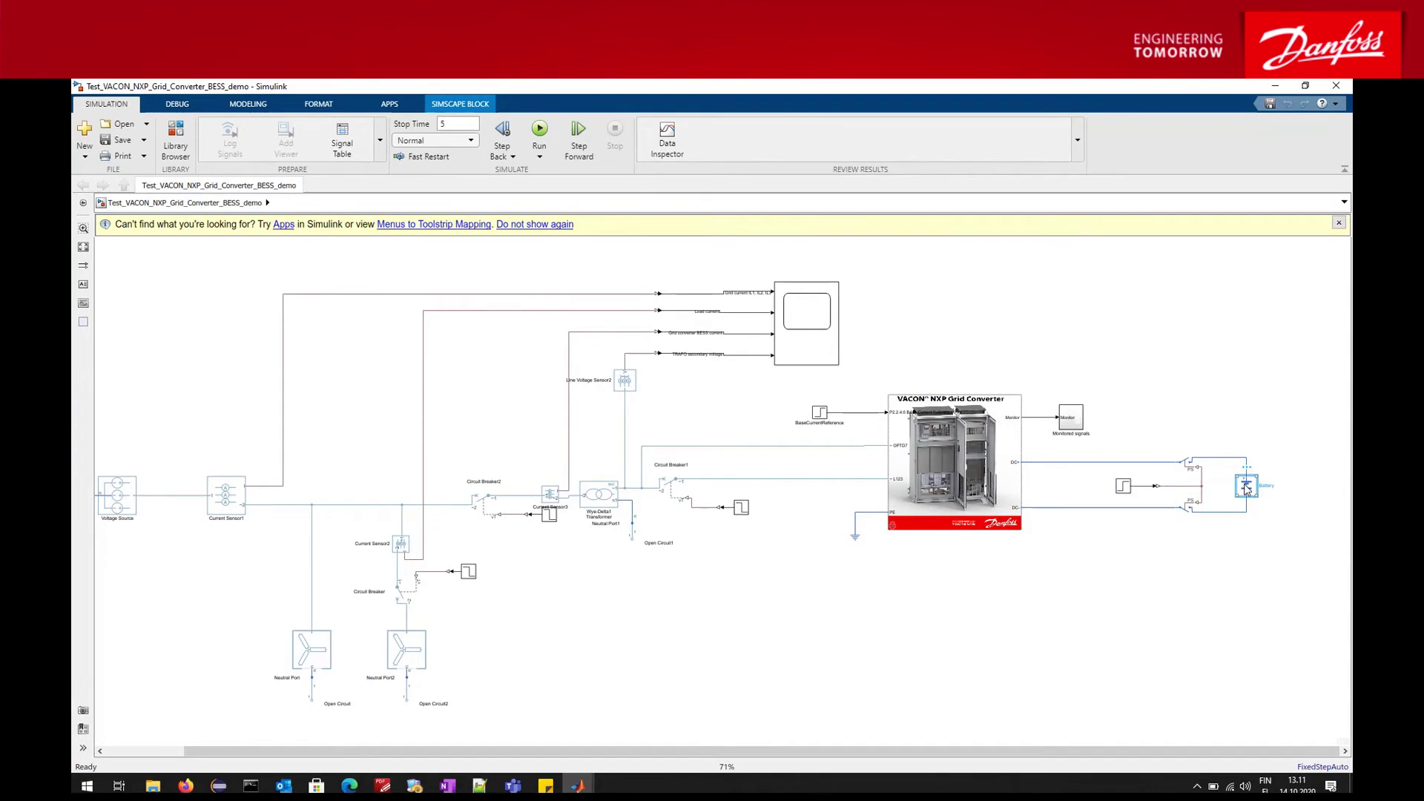
double_click(1246, 488)
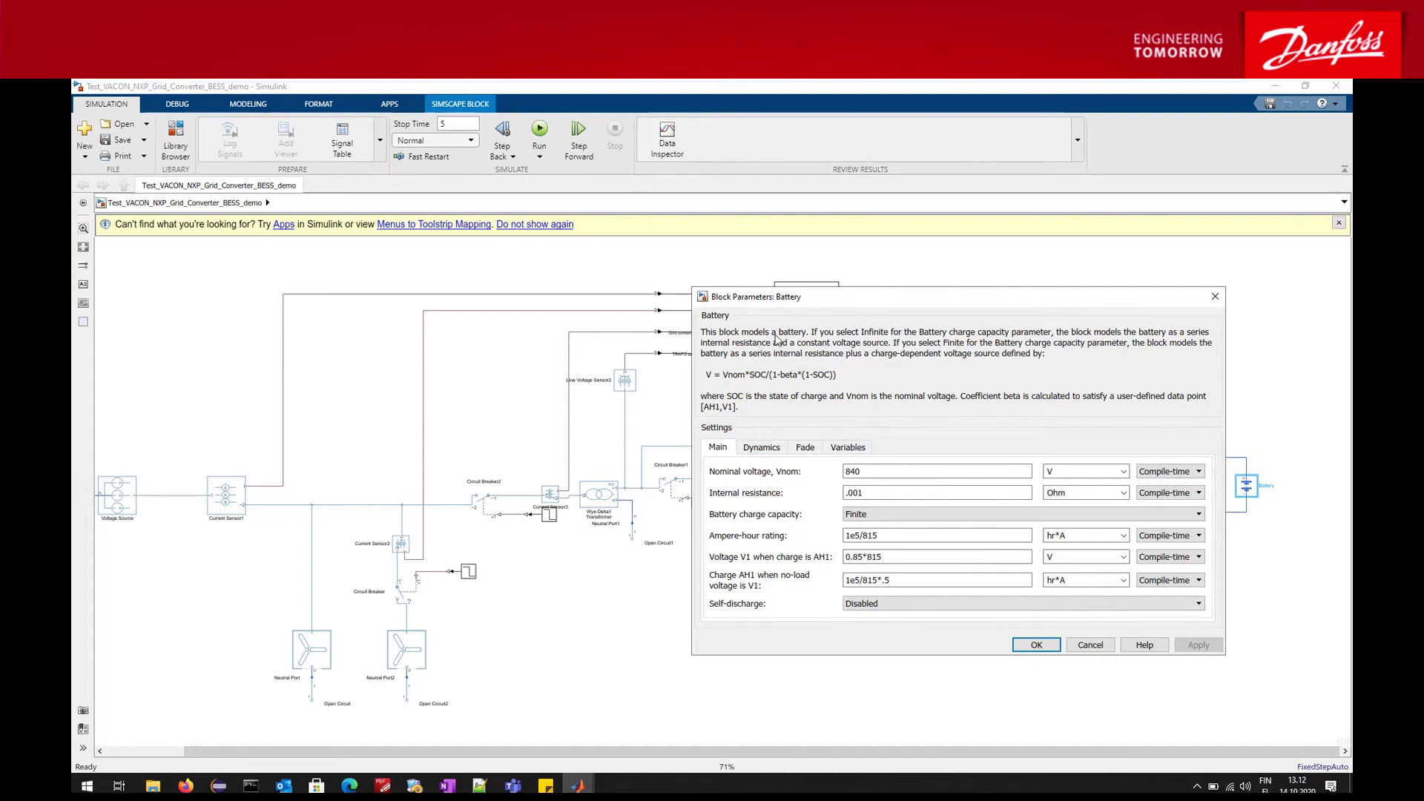
left_click(1090, 645)
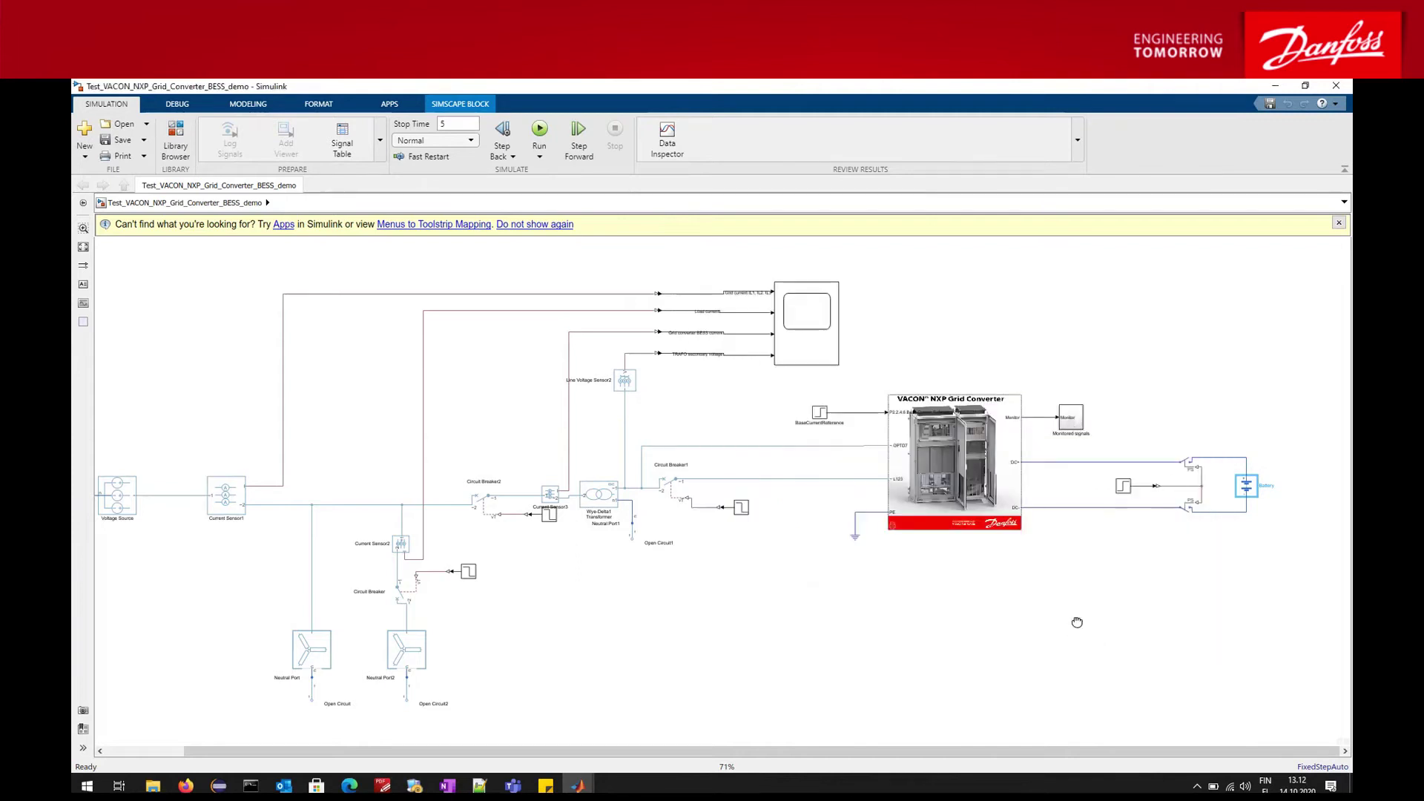
left_click_drag(1076, 622, 1193, 382)
left_click_drag(1324, 521, 1068, 418)
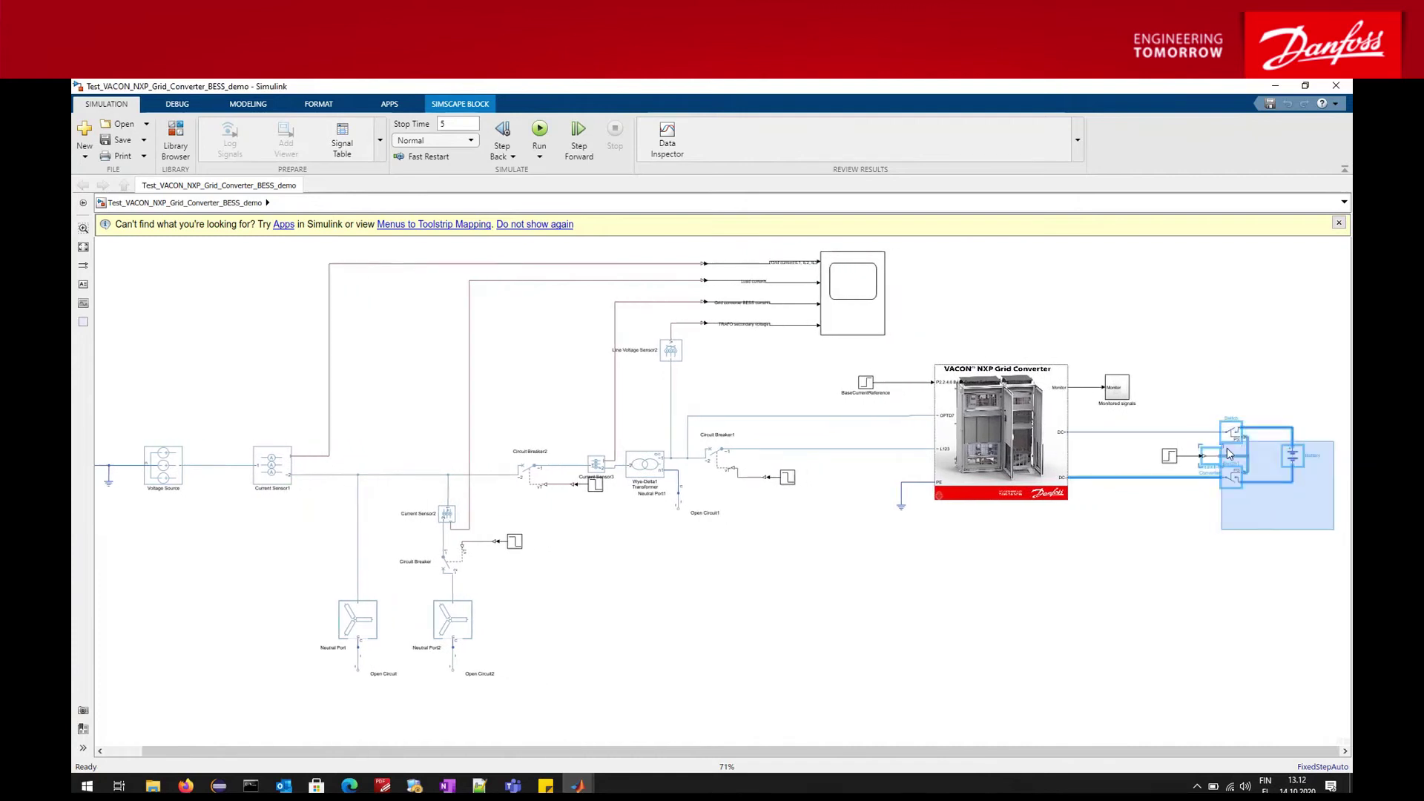
left_click_drag(1000, 624, 1039, 637)
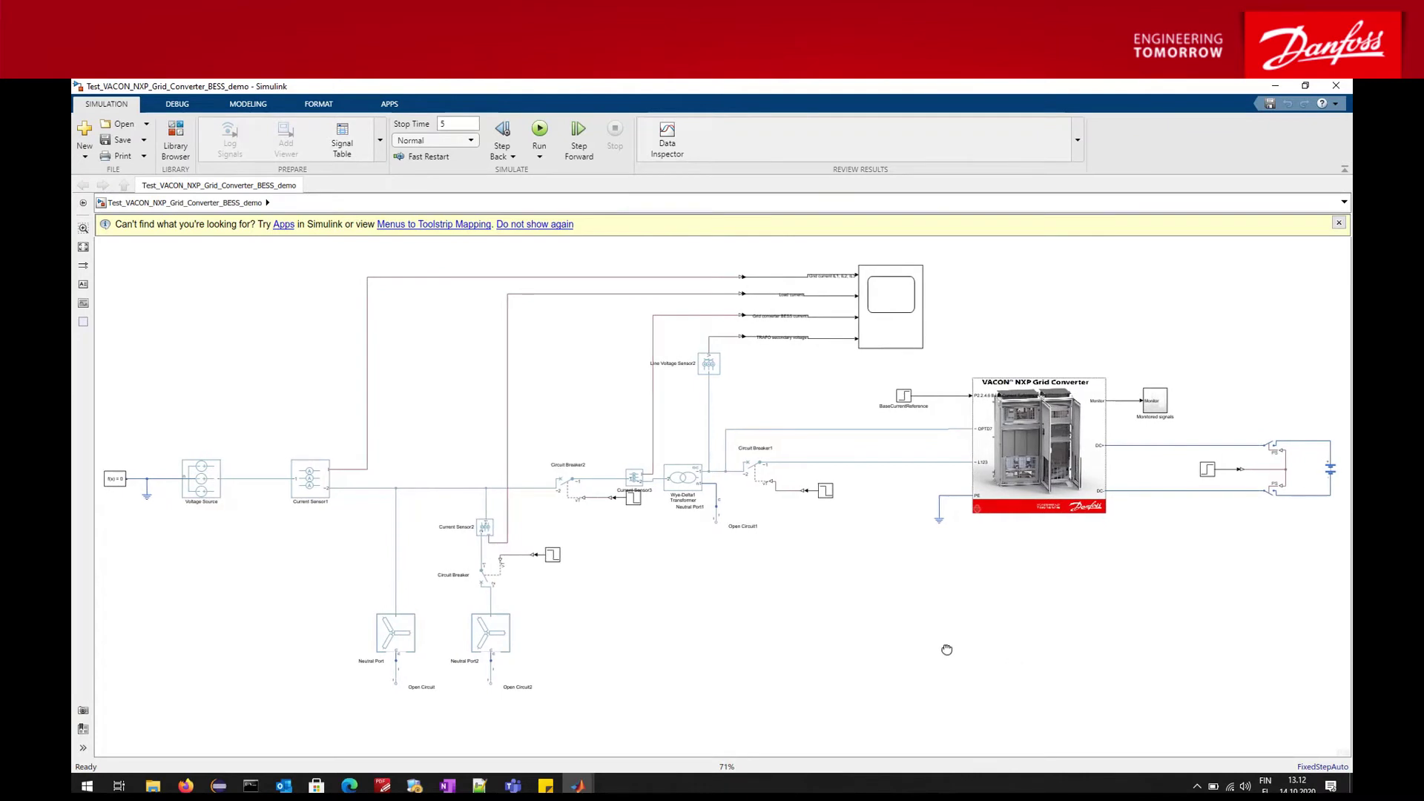
- Examine the grid supply side of the model, from the solver configuration and Voltage Source to Current Sensor1
left_click_drag(947, 652, 1043, 619)
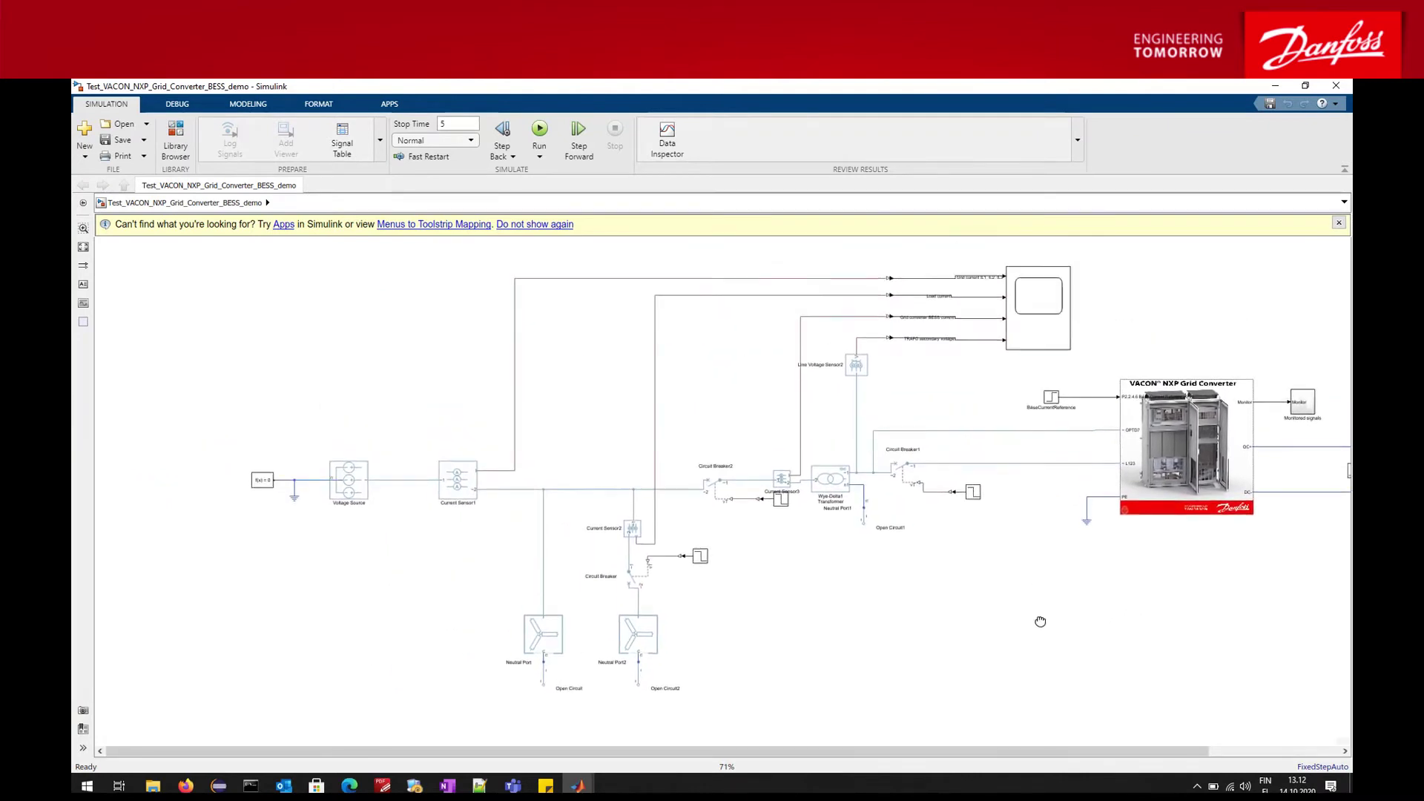
left_click_drag(187, 404, 412, 603)
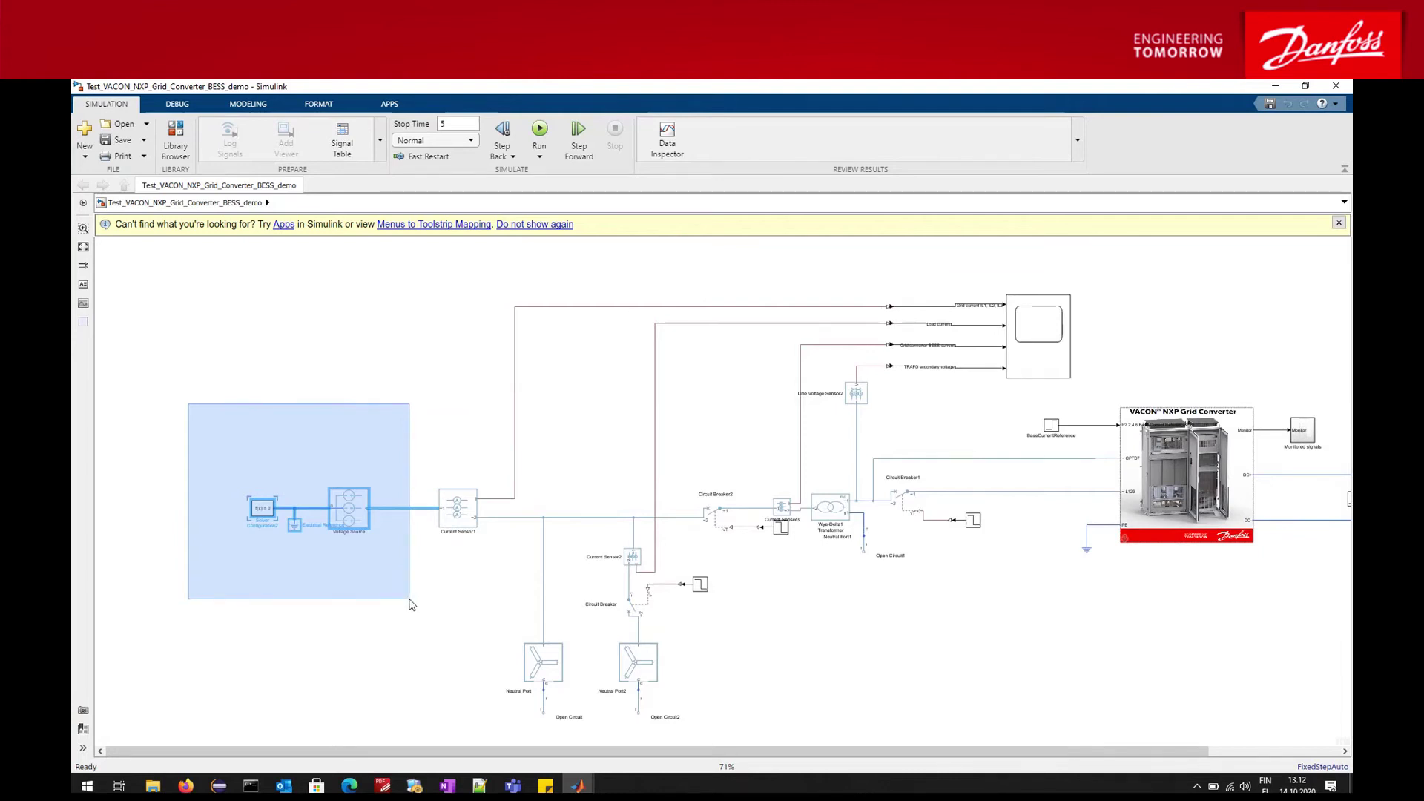
left_click_drag(412, 604, 405, 593)
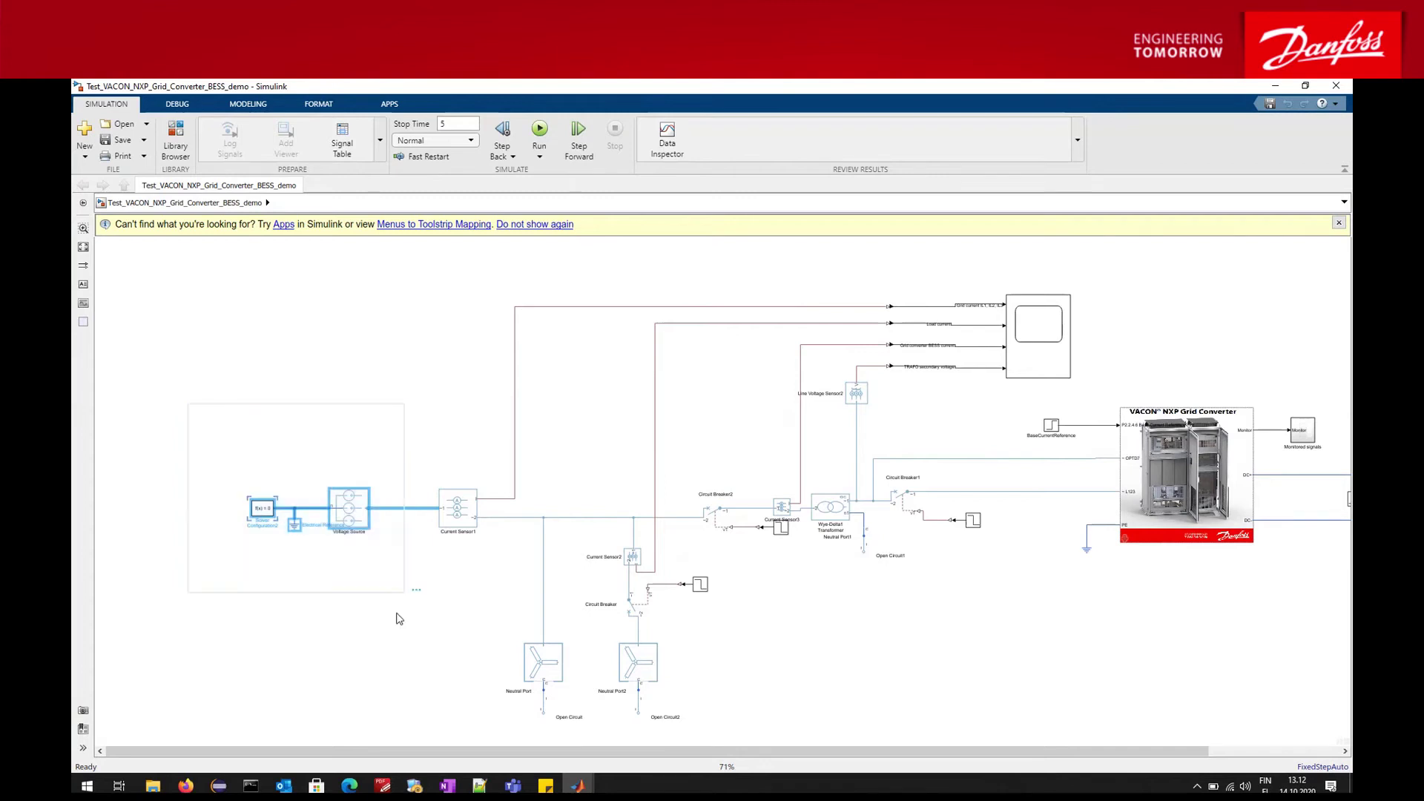
left_click(371, 518)
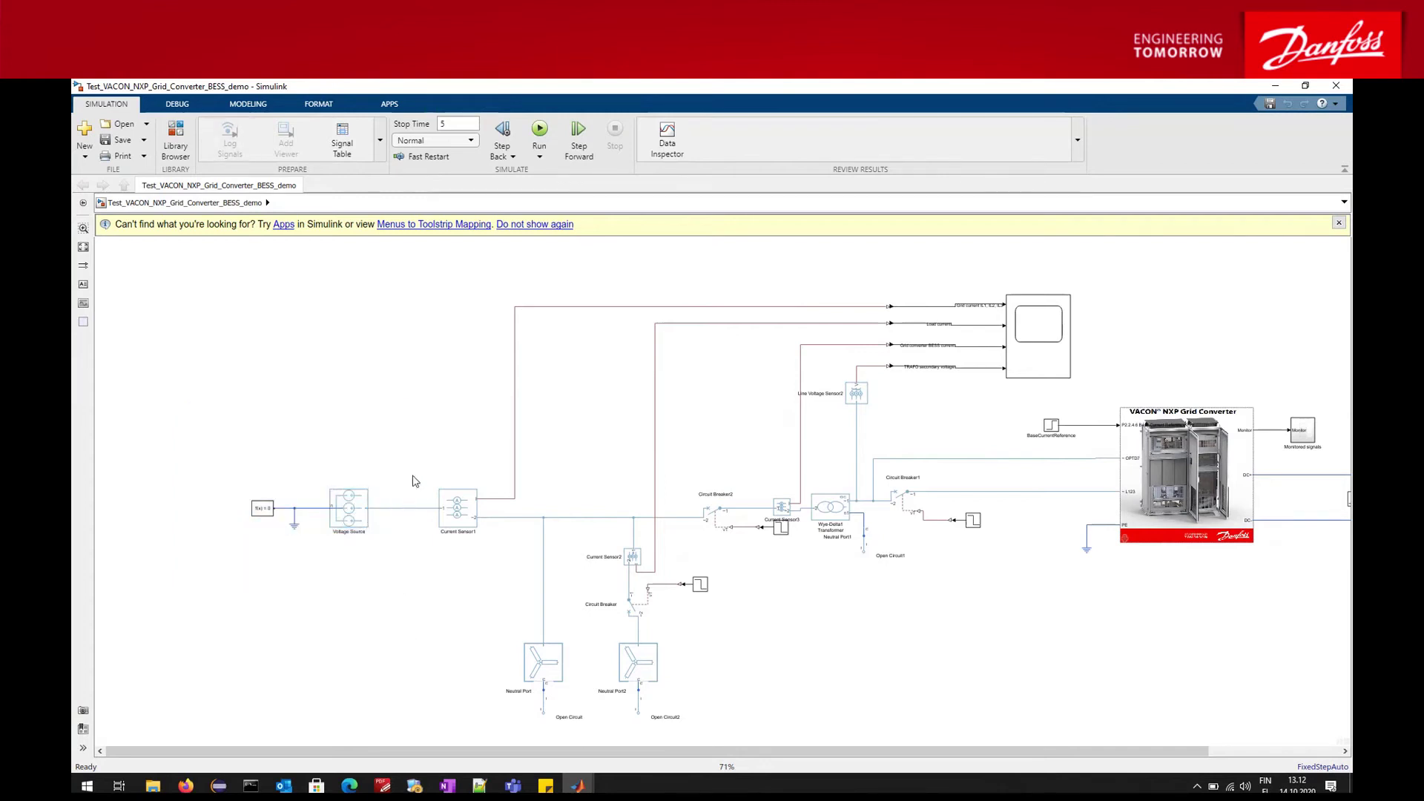
mouse_move(388, 472)
left_mouse_down()
mouse_move(422, 546)
mouse_move(553, 539)
mouse_move(404, 551)
mouse_move(434, 540)
mouse_move(369, 478)
mouse_move(404, 525)
mouse_move(392, 496)
left_mouse_up()
left_click(386, 549)
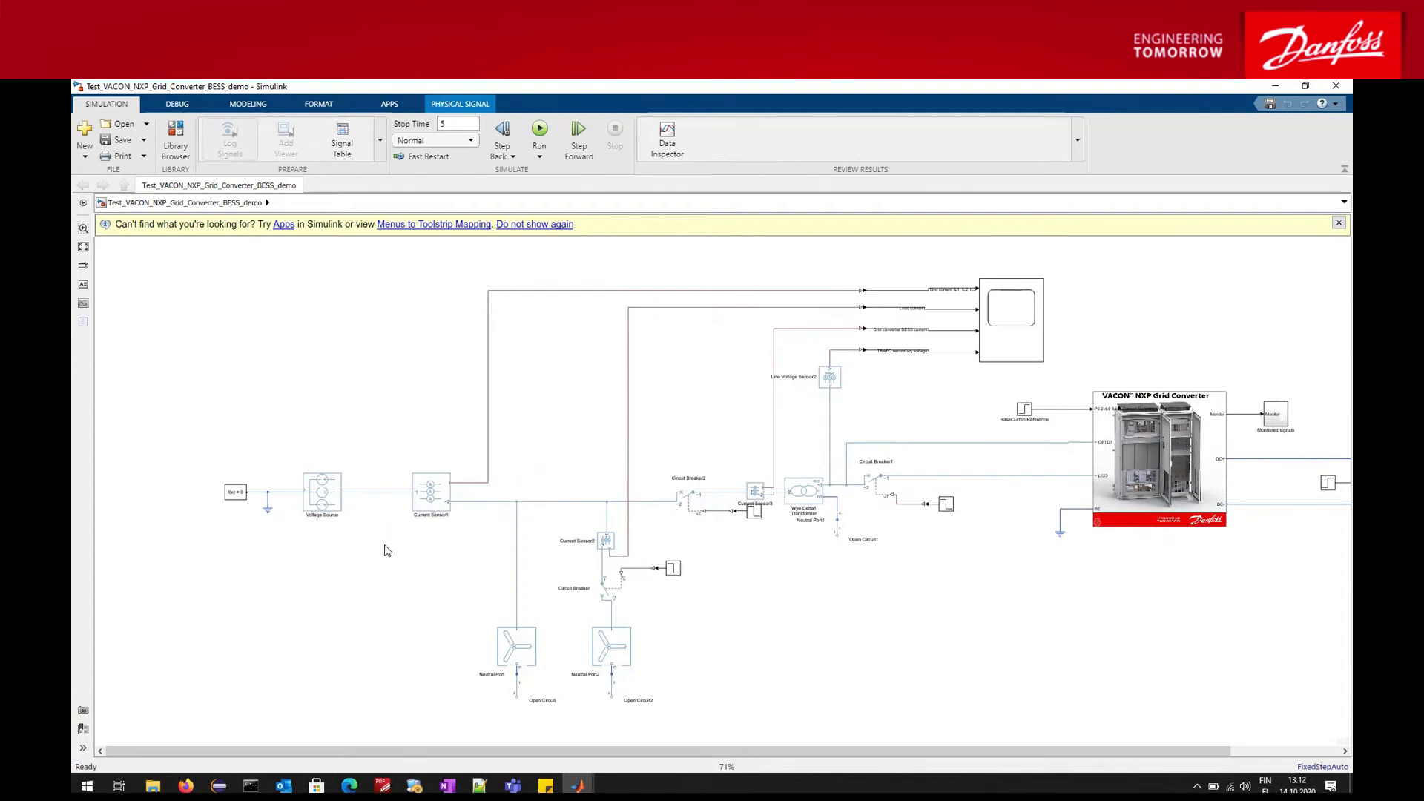
left_click(387, 493)
scroll(475, 549, "down", 1)
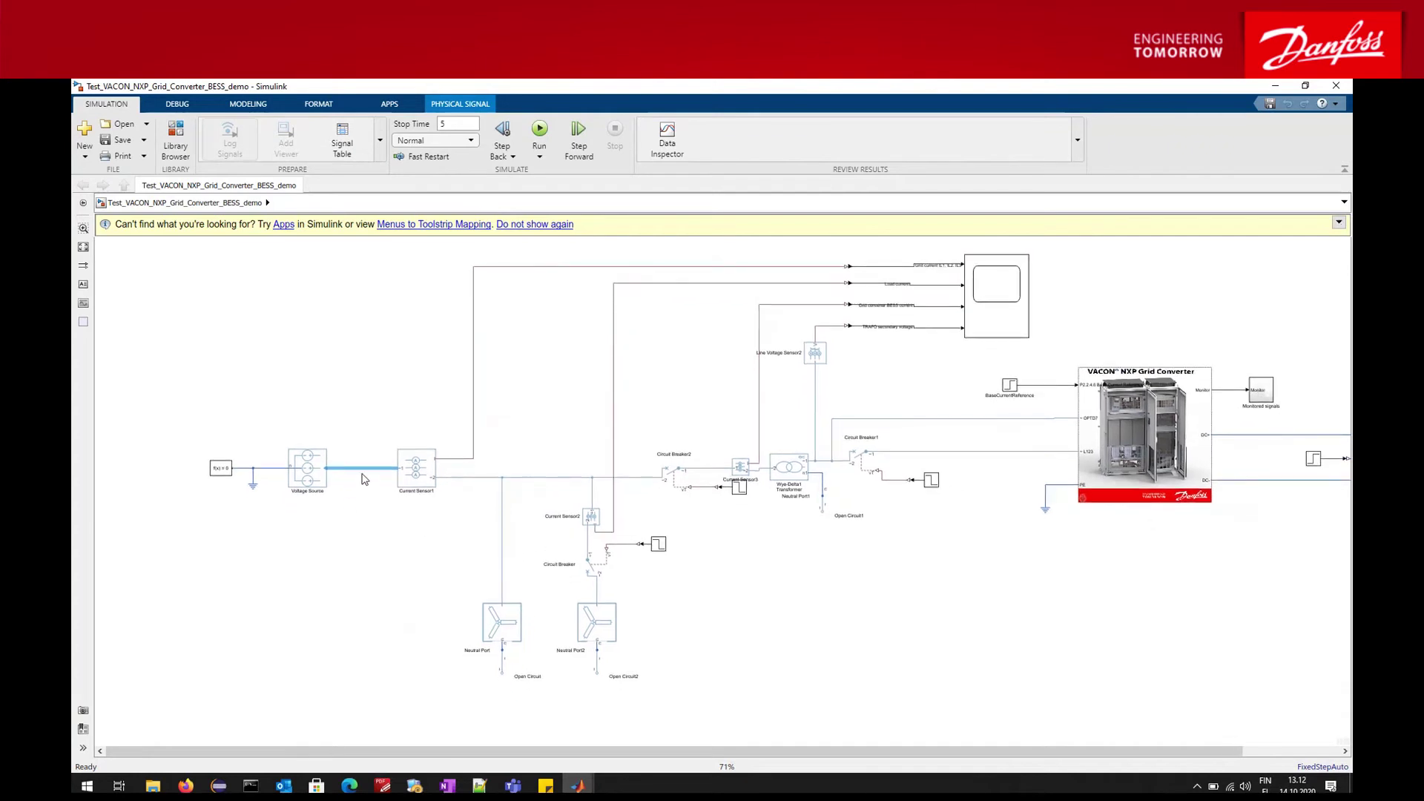
scroll(376, 498, "right", 5)
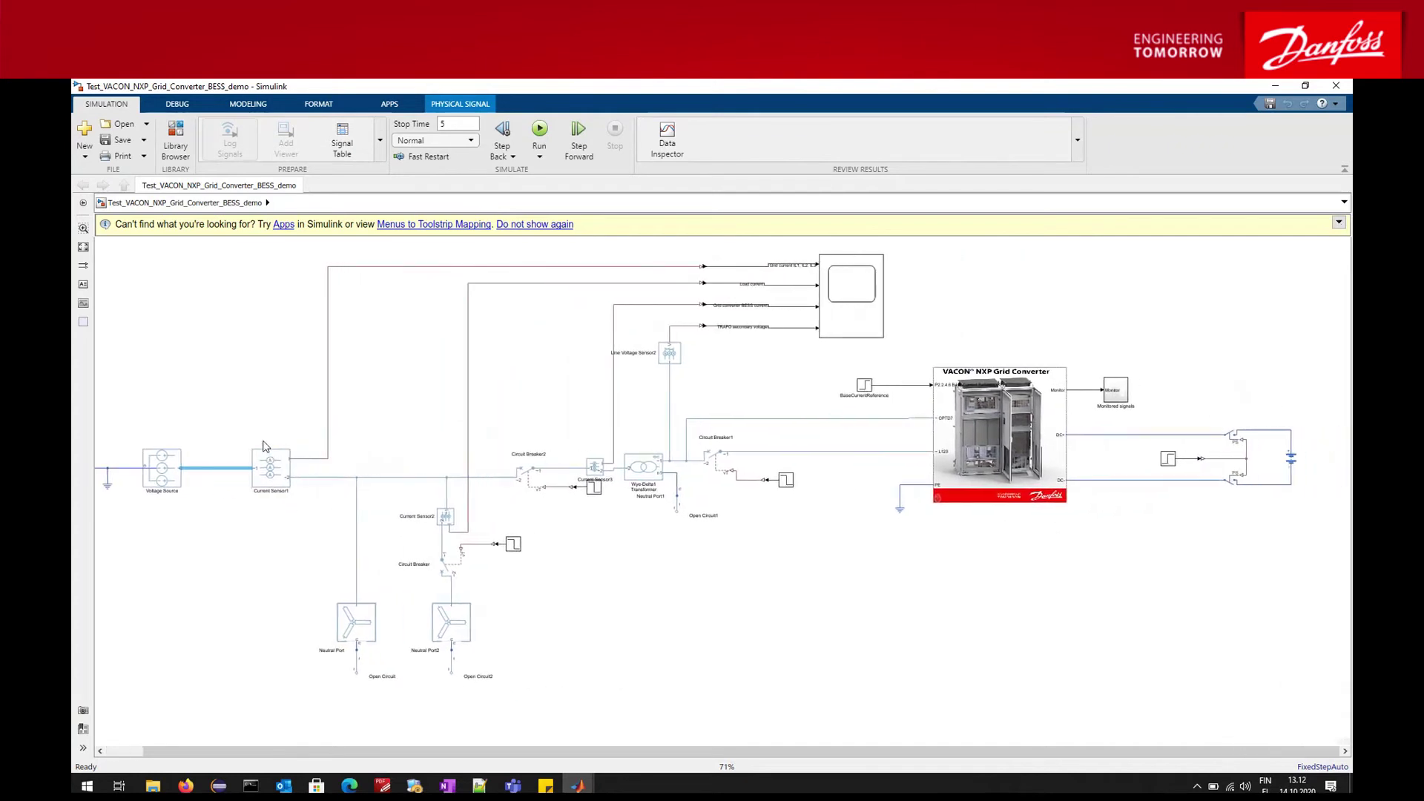
- Trace the Current Sensor1 measurement to the Scope block and examine the signals feeding the scope
left_click_drag(263, 441, 318, 506)
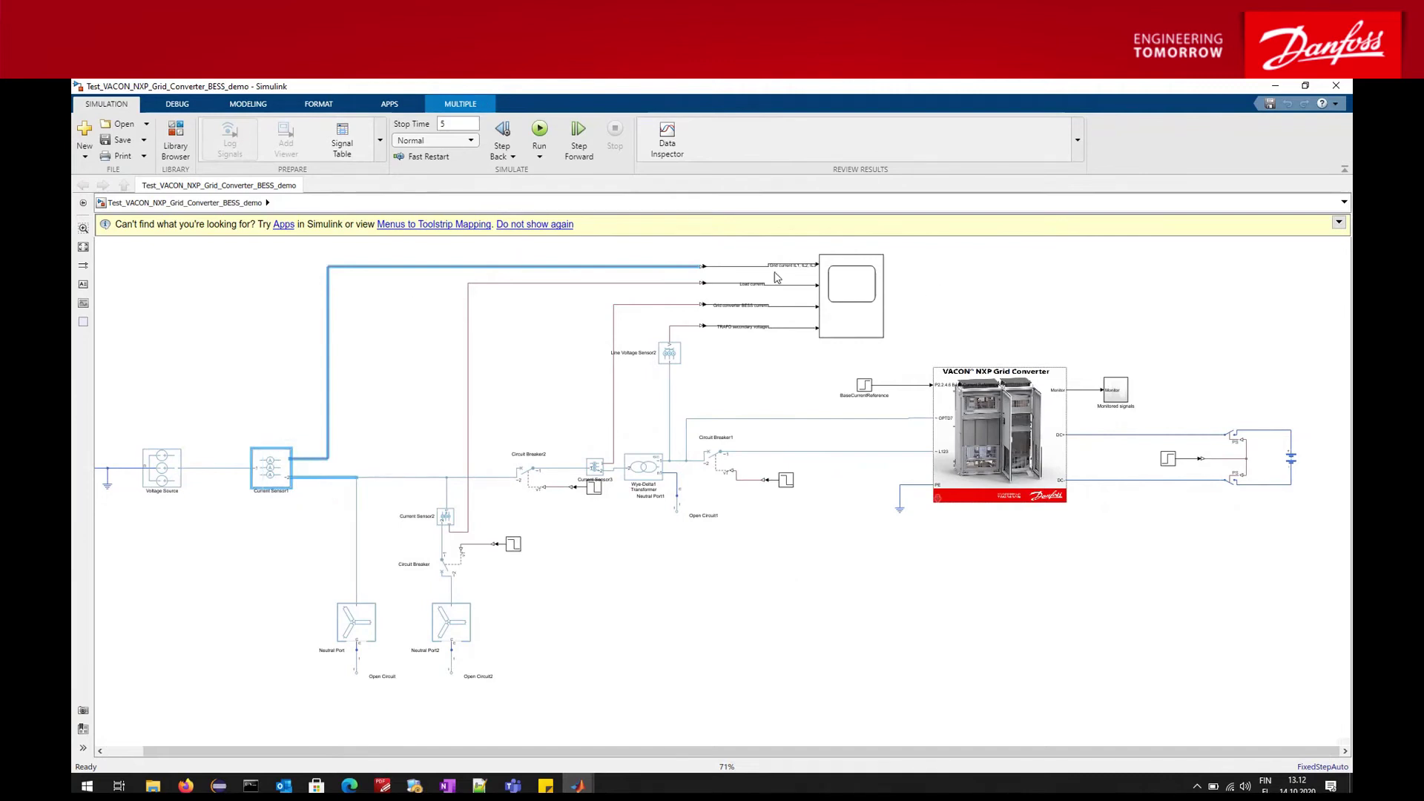
left_click(845, 282)
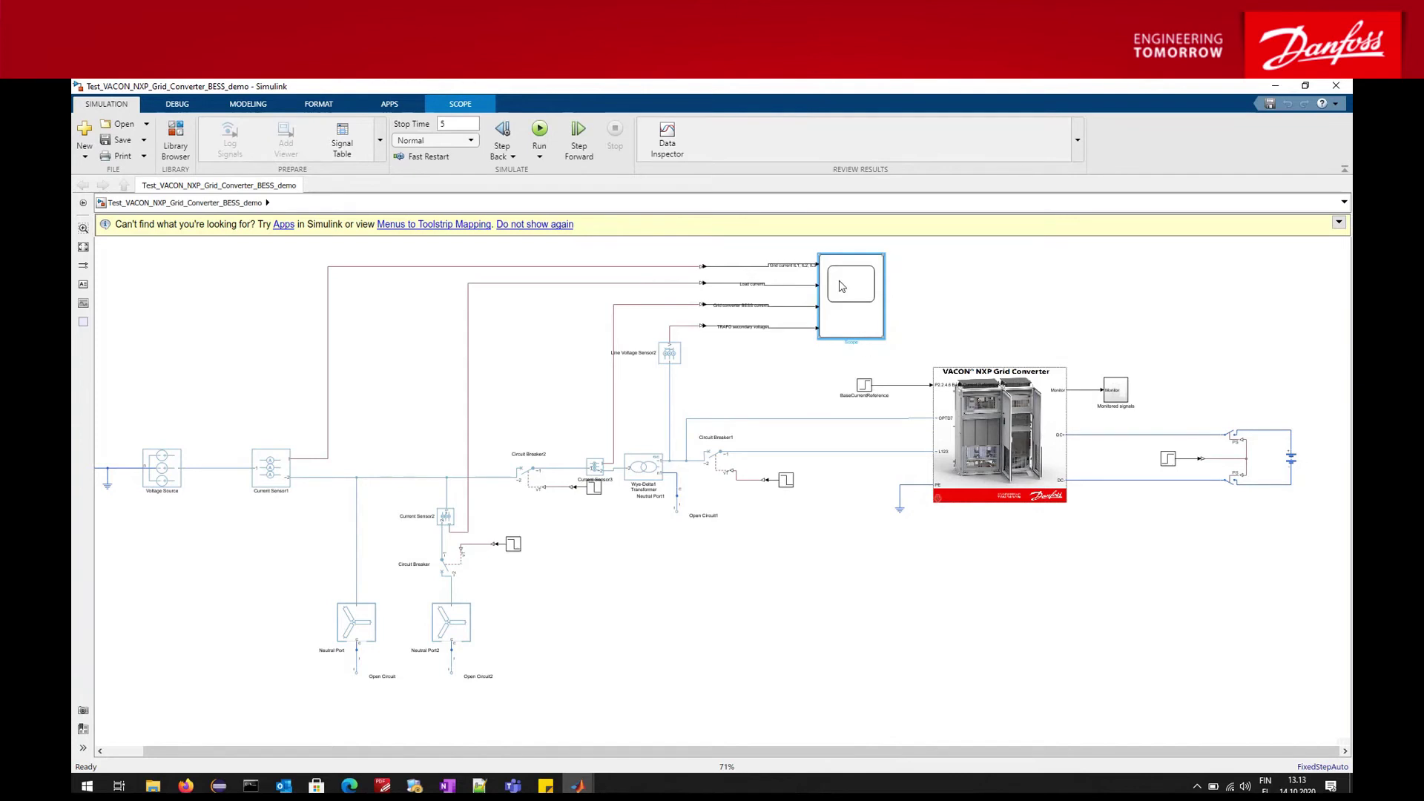
left_click_drag(978, 295, 979, 267)
left_click_drag(651, 505, 661, 553)
left_click_drag(552, 541, 614, 513)
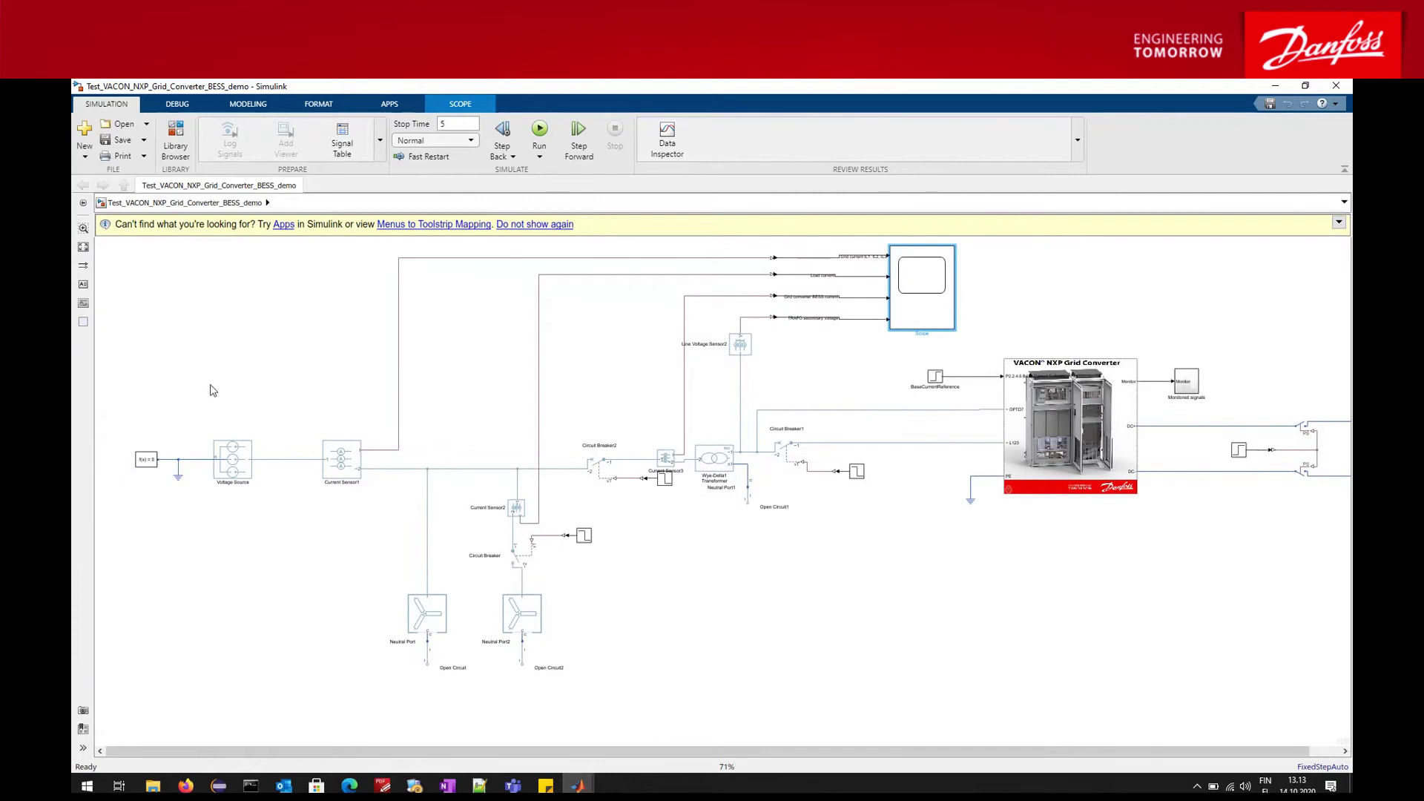
- Compare the grid source and battery sections, and examine the switched wye-connected load branch with its Circuit Breaker and Current Sensor2
left_click_drag(172, 391, 391, 527)
left_click_drag(1228, 364, 1325, 501)
left_click_drag(615, 686, 495, 505)
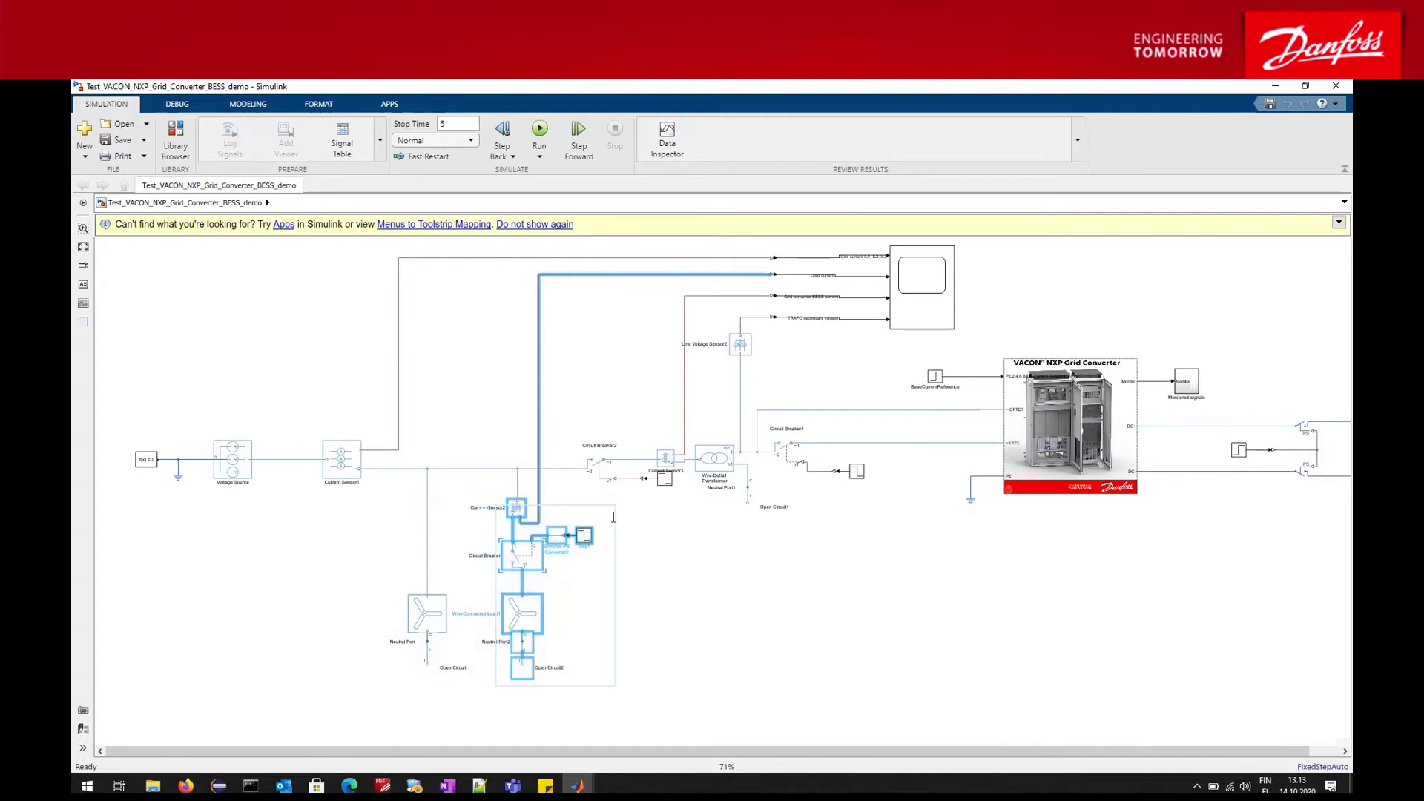
double_click(645, 551)
left_click(526, 560)
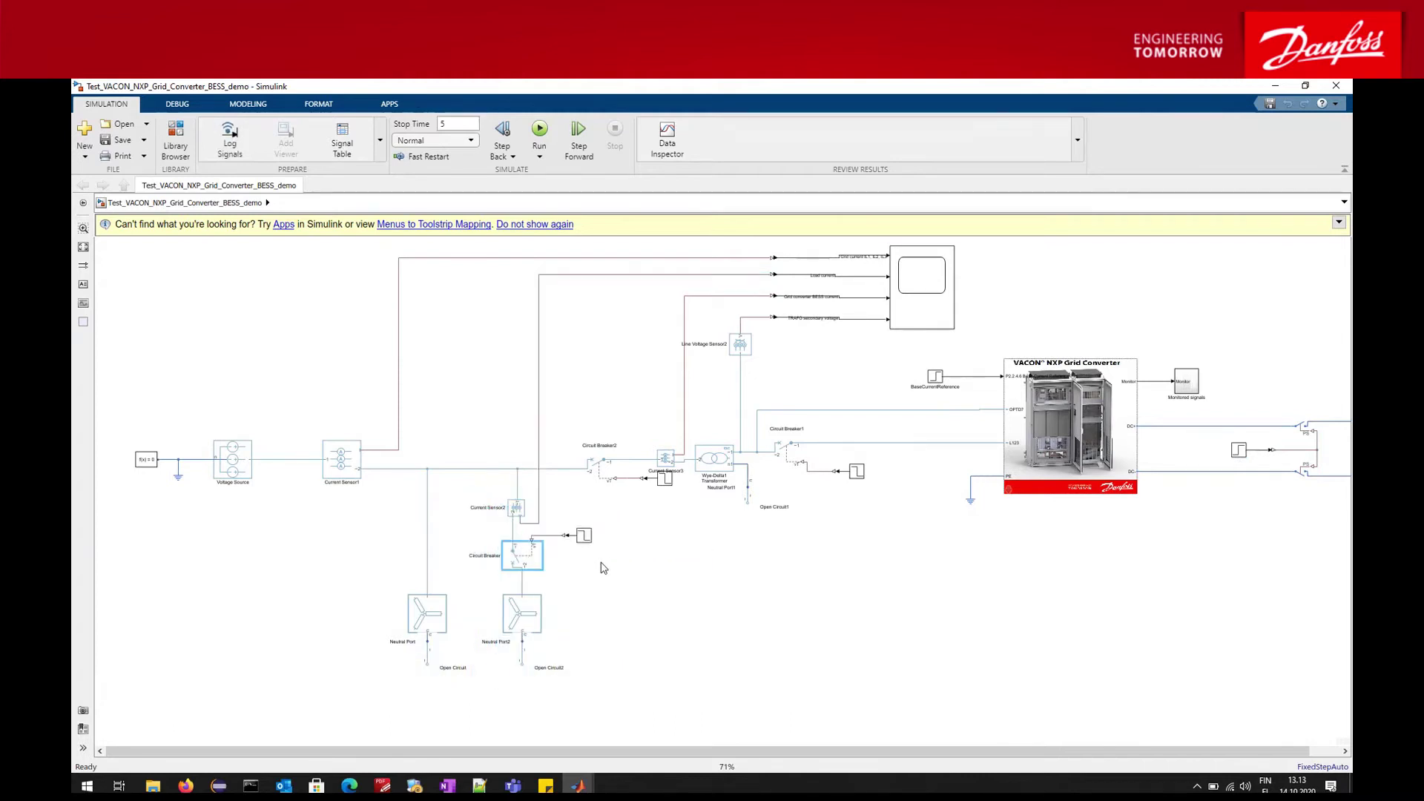
left_click_drag(622, 669, 495, 497)
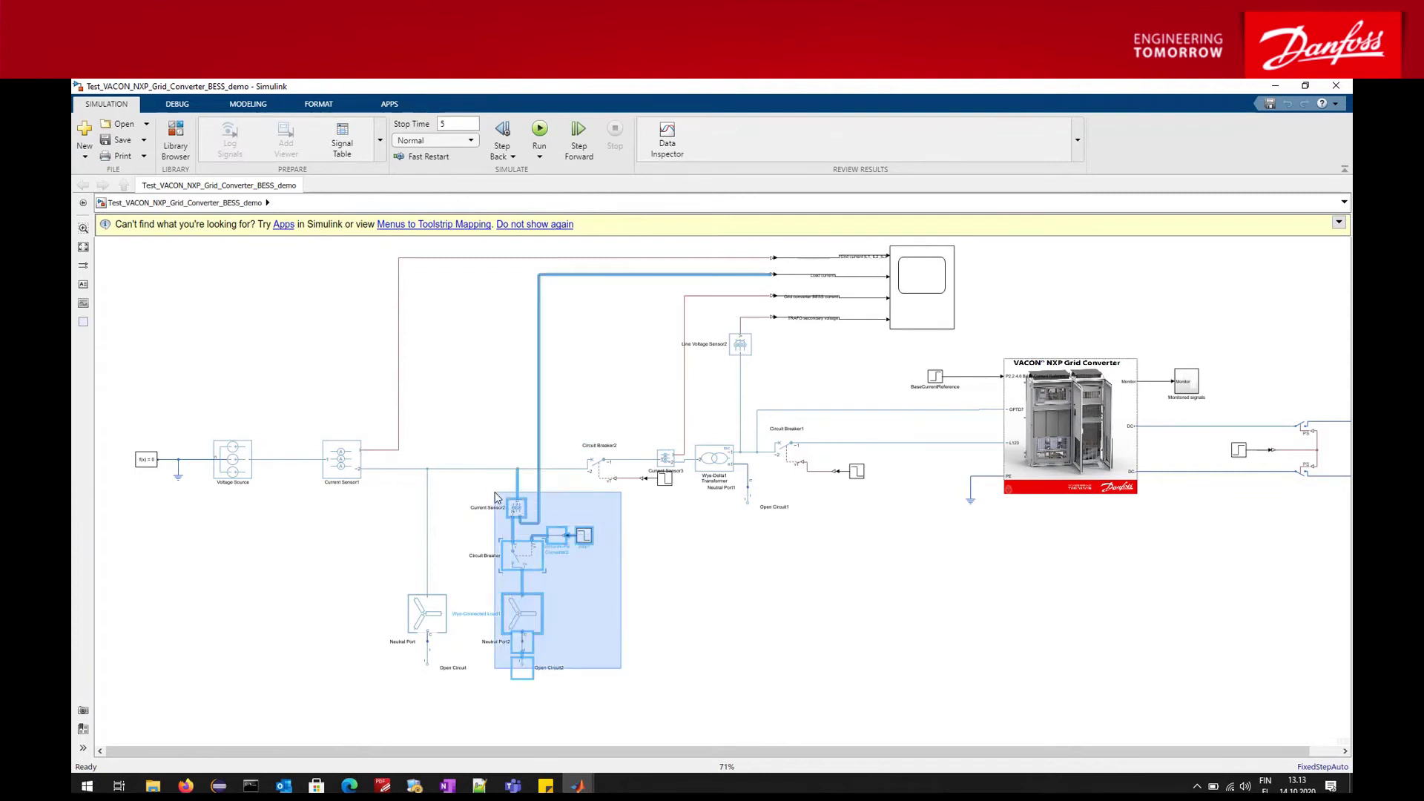
mouse_move(496, 498)
left_mouse_down()
mouse_move(494, 471)
mouse_move(501, 527)
mouse_move(493, 495)
left_mouse_up()
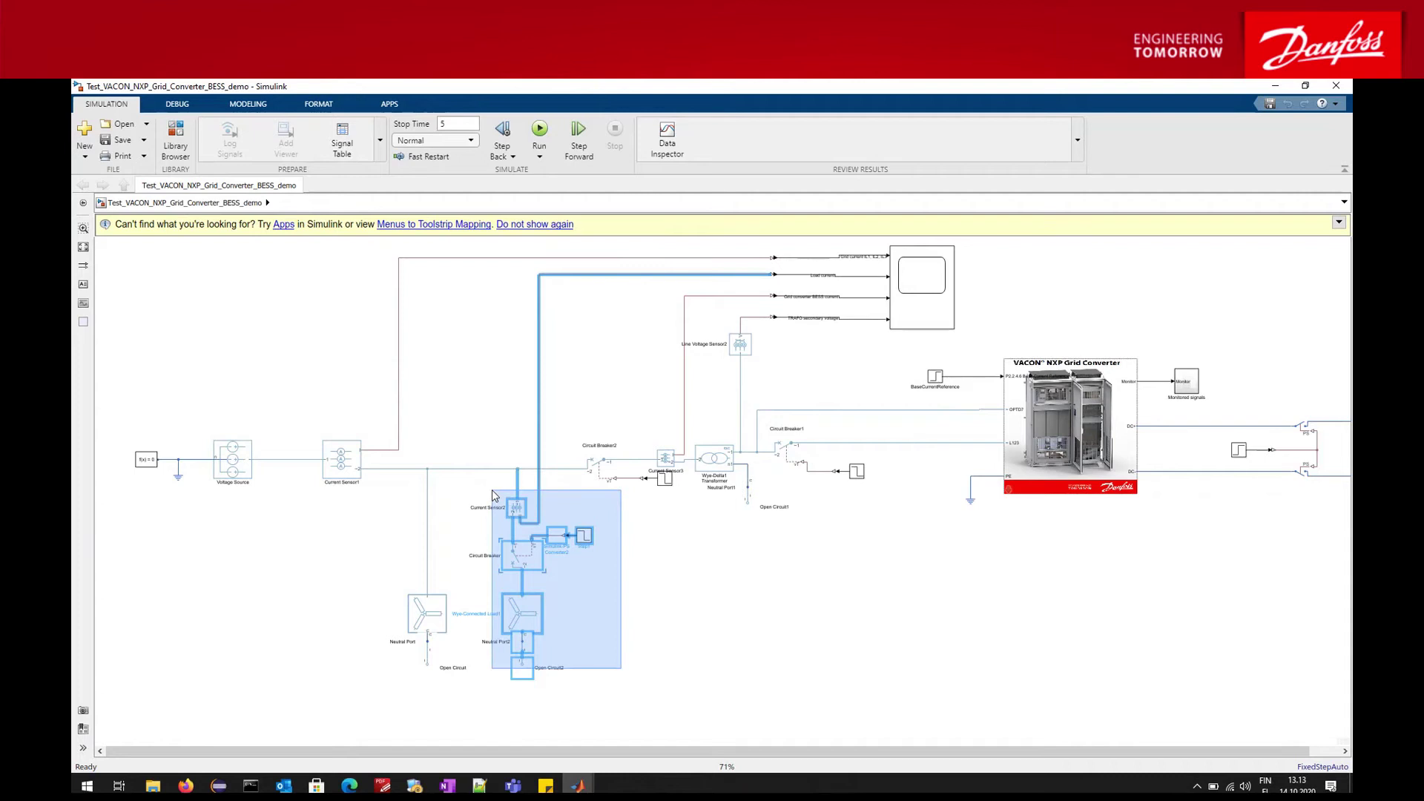
left_click_drag(493, 496, 493, 492)
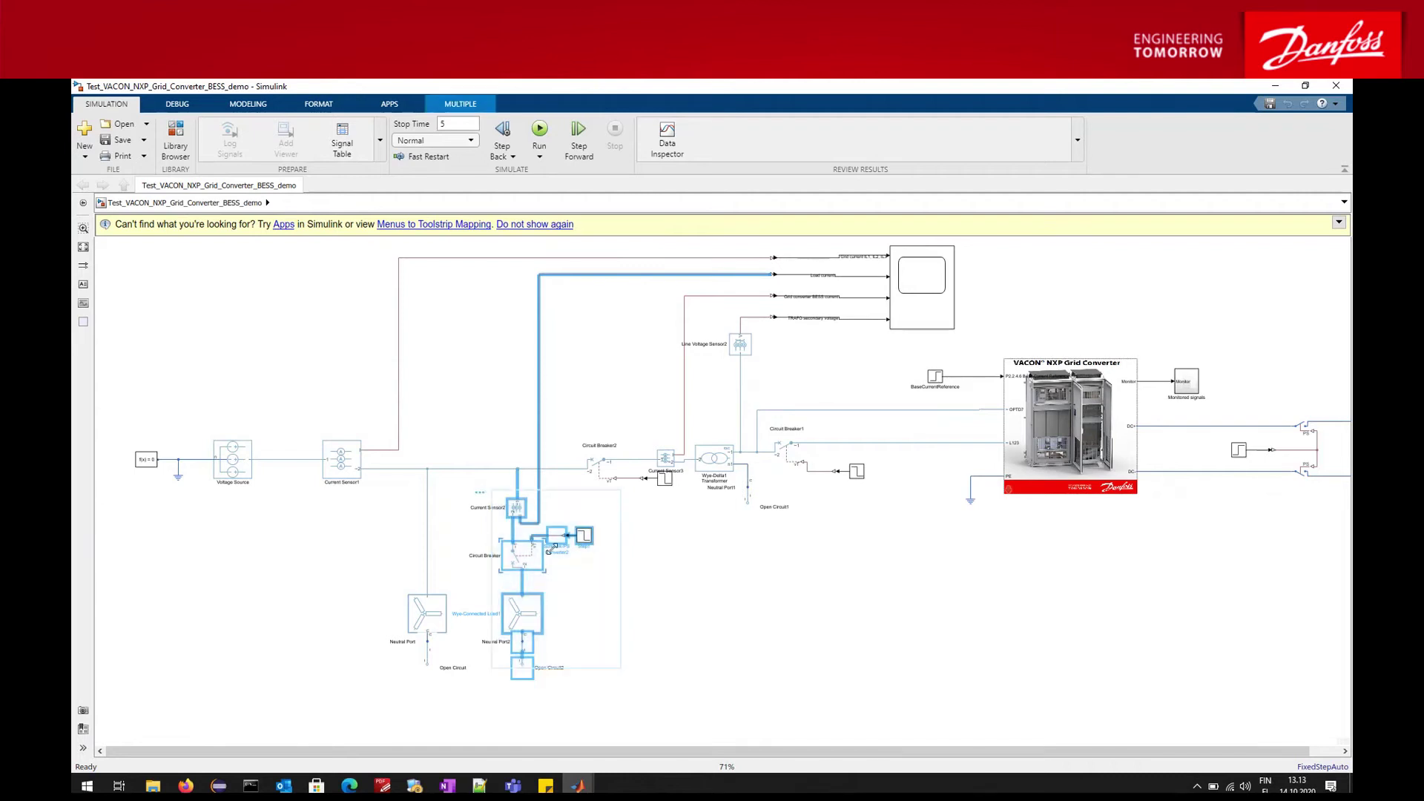
left_click(268, 450)
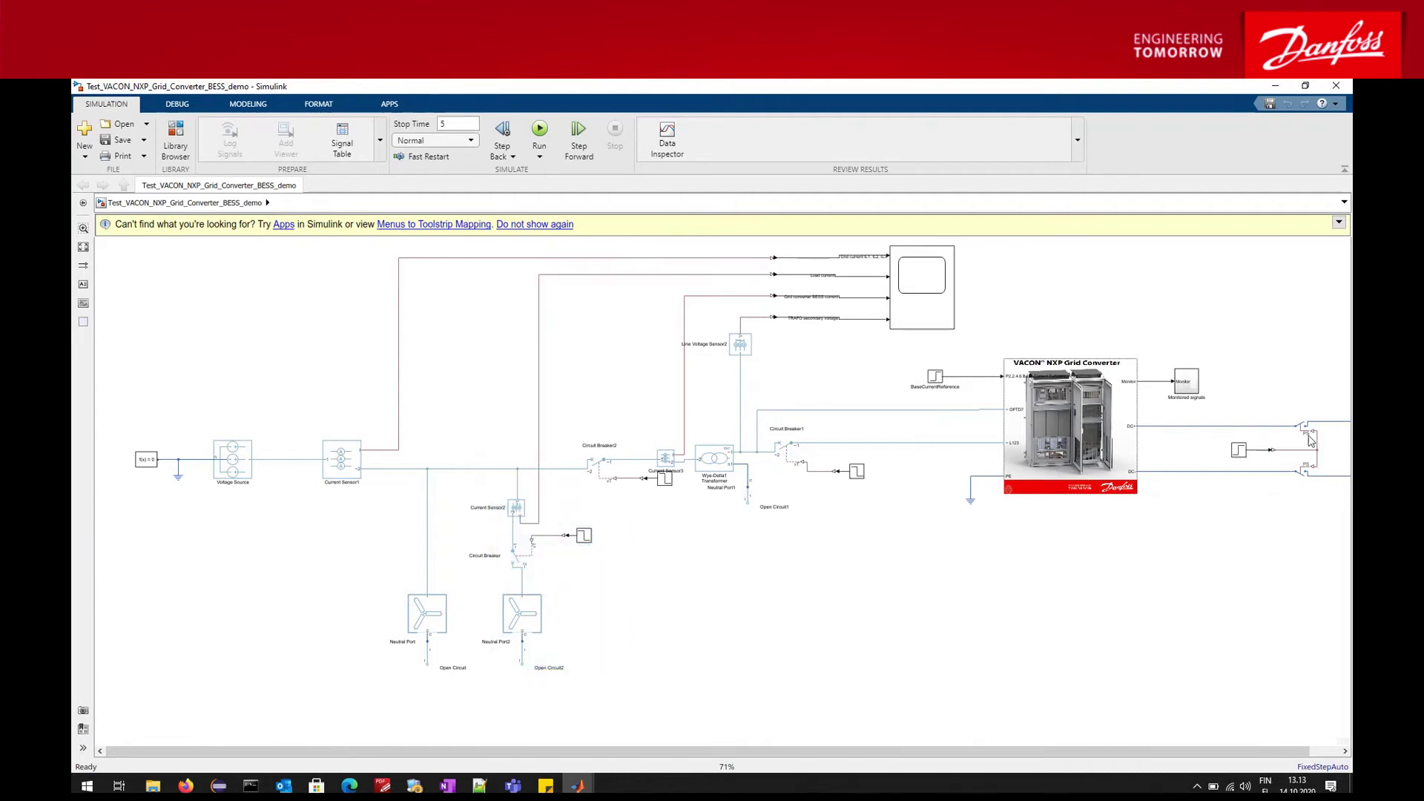
- Examine the transformer section between Circuit Breaker2 and Circuit Breaker1, and review the Wye-Delta1 Transformer's main parameters
left_click_drag(1237, 556, 1100, 576)
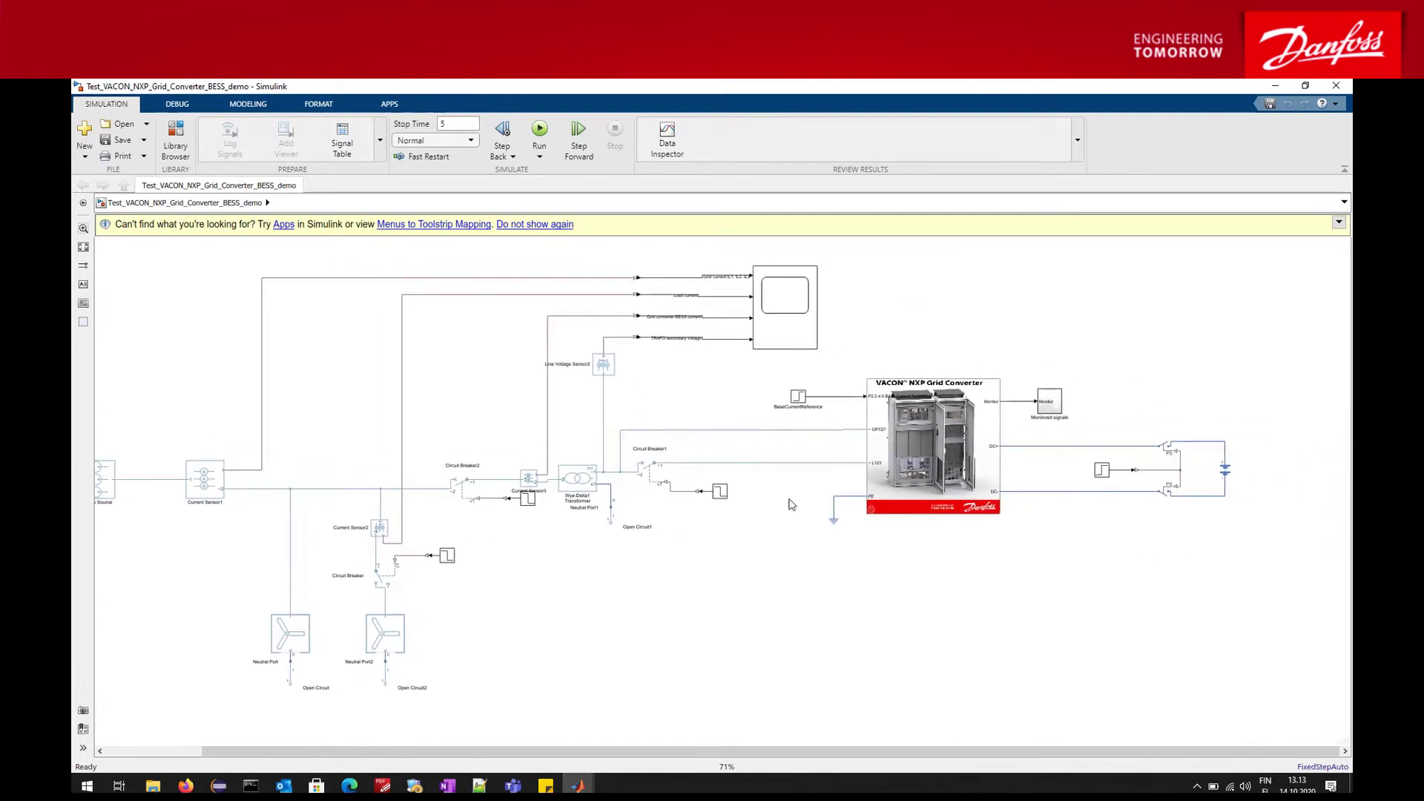
left_click_drag(440, 427, 672, 538)
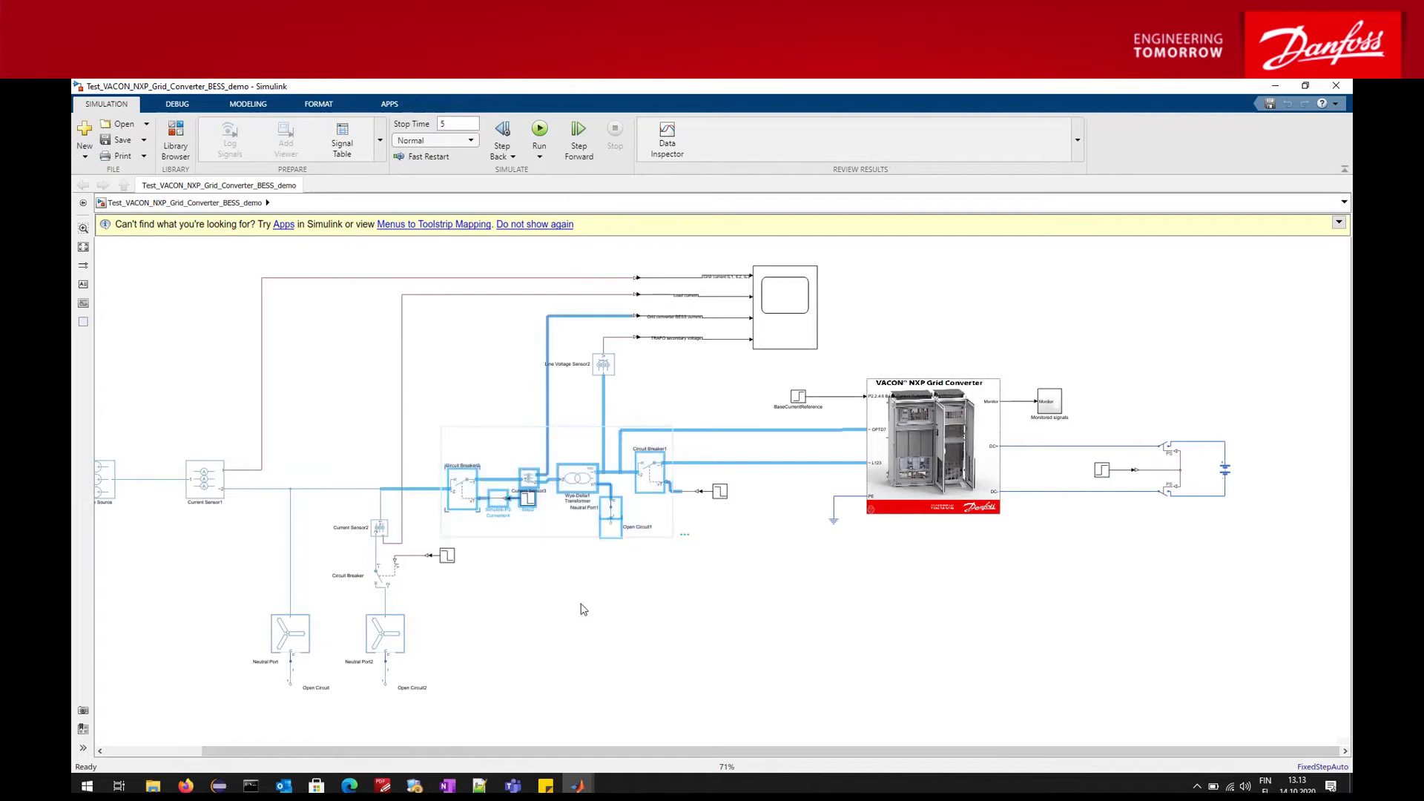
double_click(579, 495)
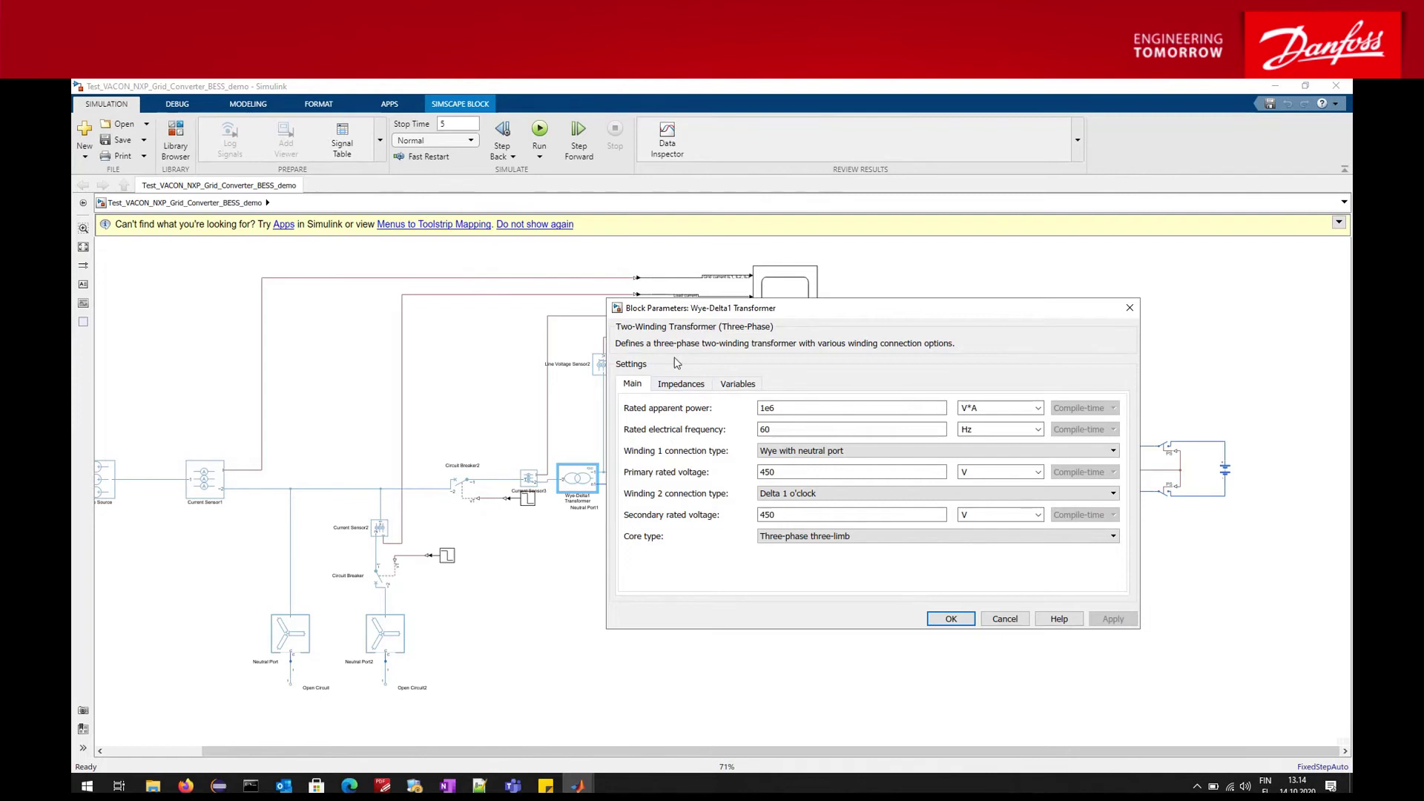
left_click(1017, 617)
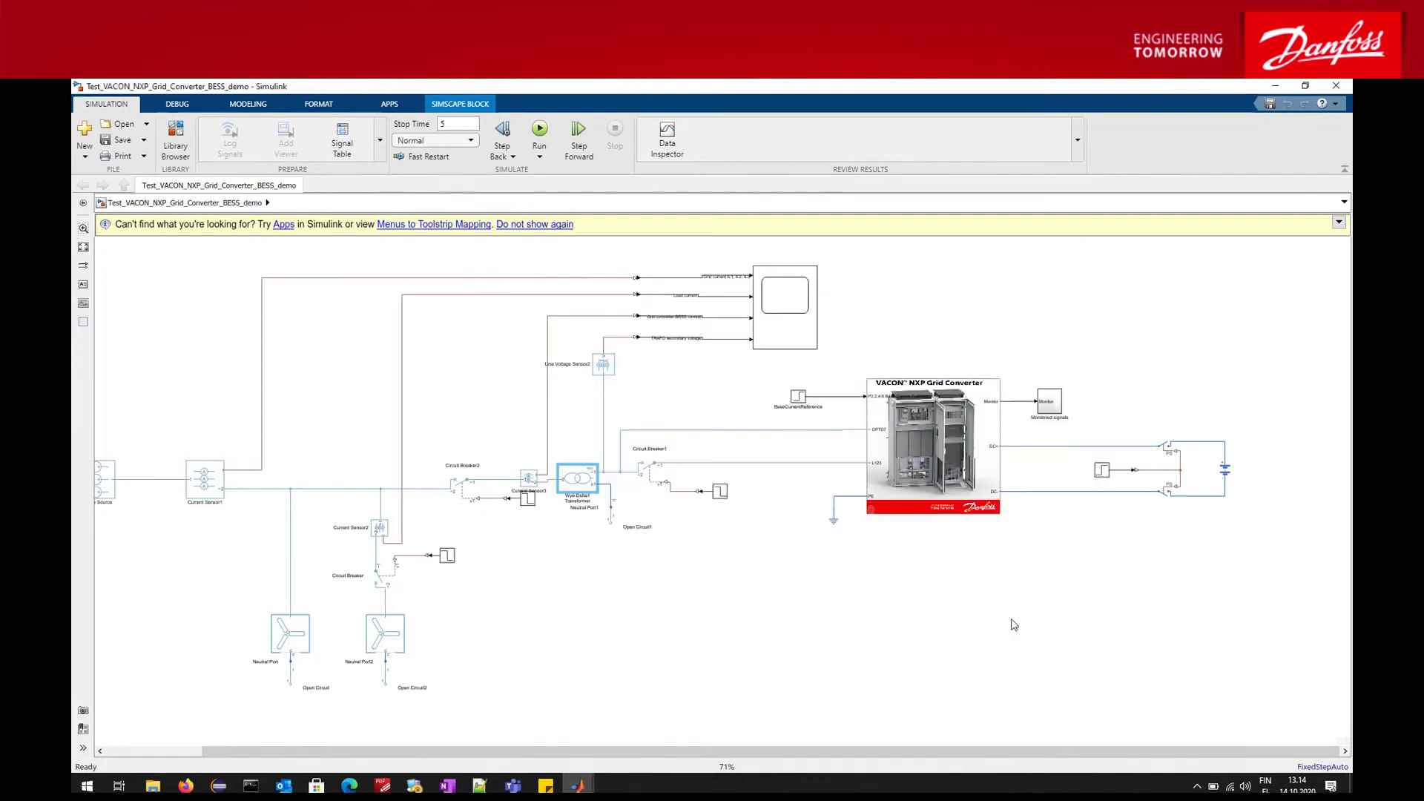
left_click_drag(975, 645, 1060, 632)
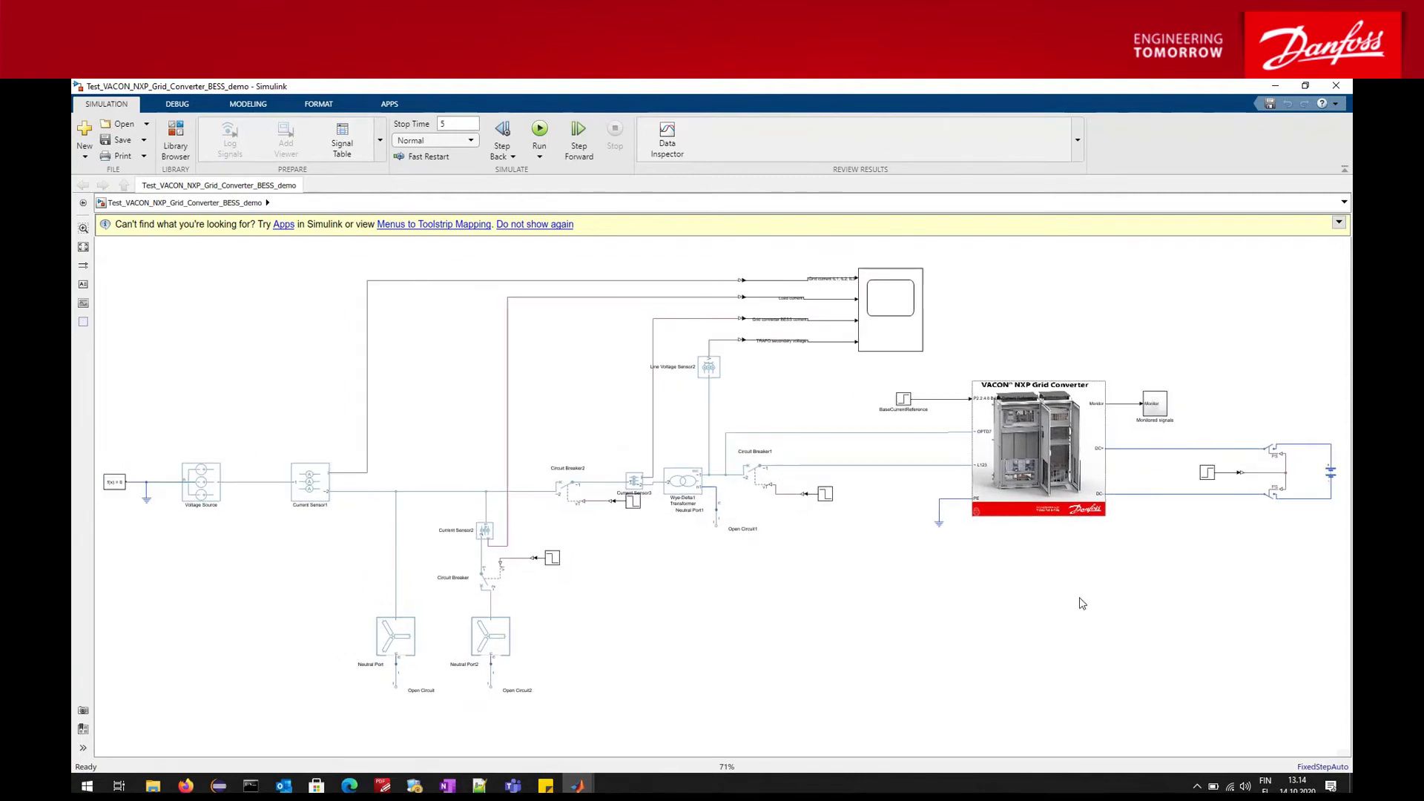
- Examine the VACON NXP Grid Converter block, the switched battery on its DC terminals, and the AC network around it
left_click(1060, 422)
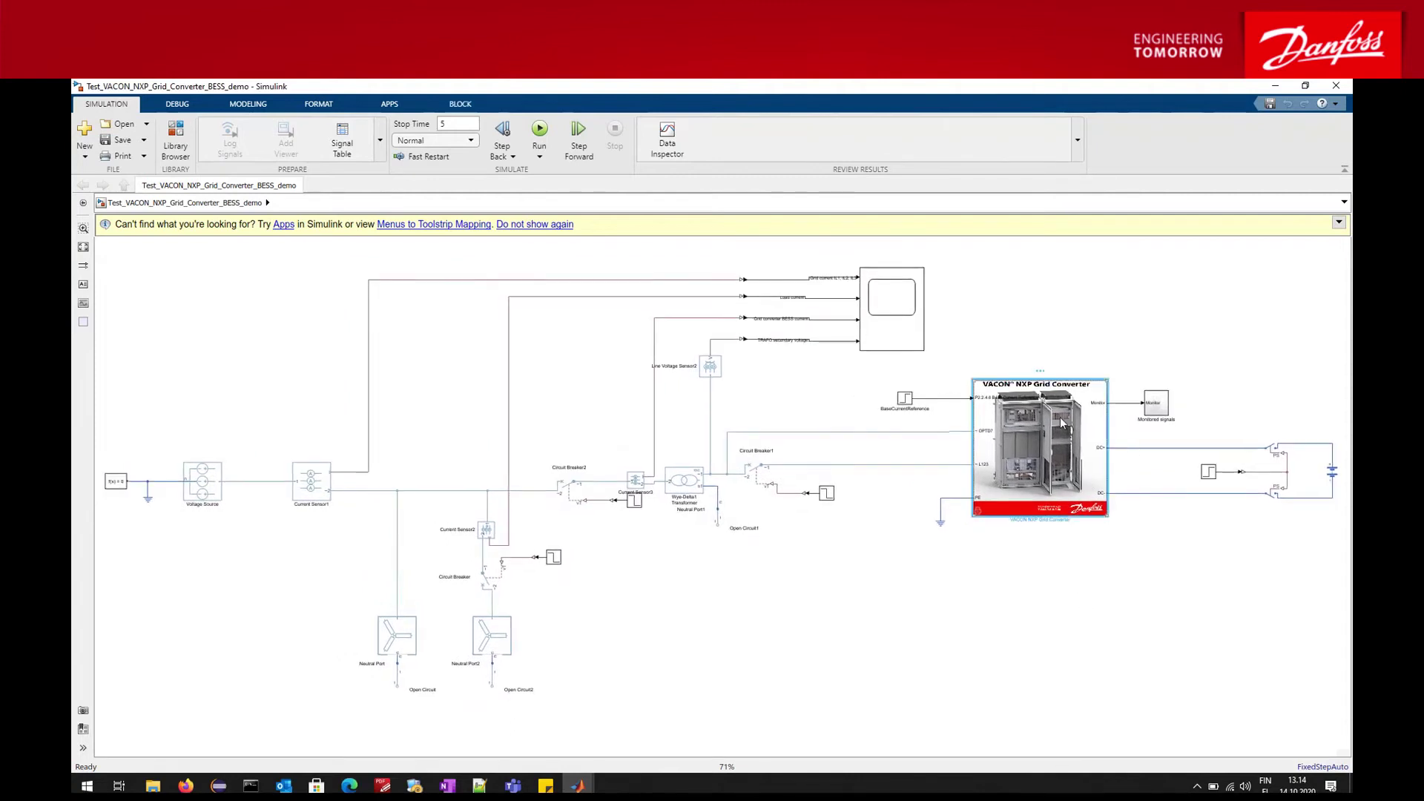
left_click_drag(1072, 325, 1010, 593)
left_click_drag(962, 351, 1128, 564)
left_click_drag(1132, 360, 1343, 560)
left_click(1060, 652)
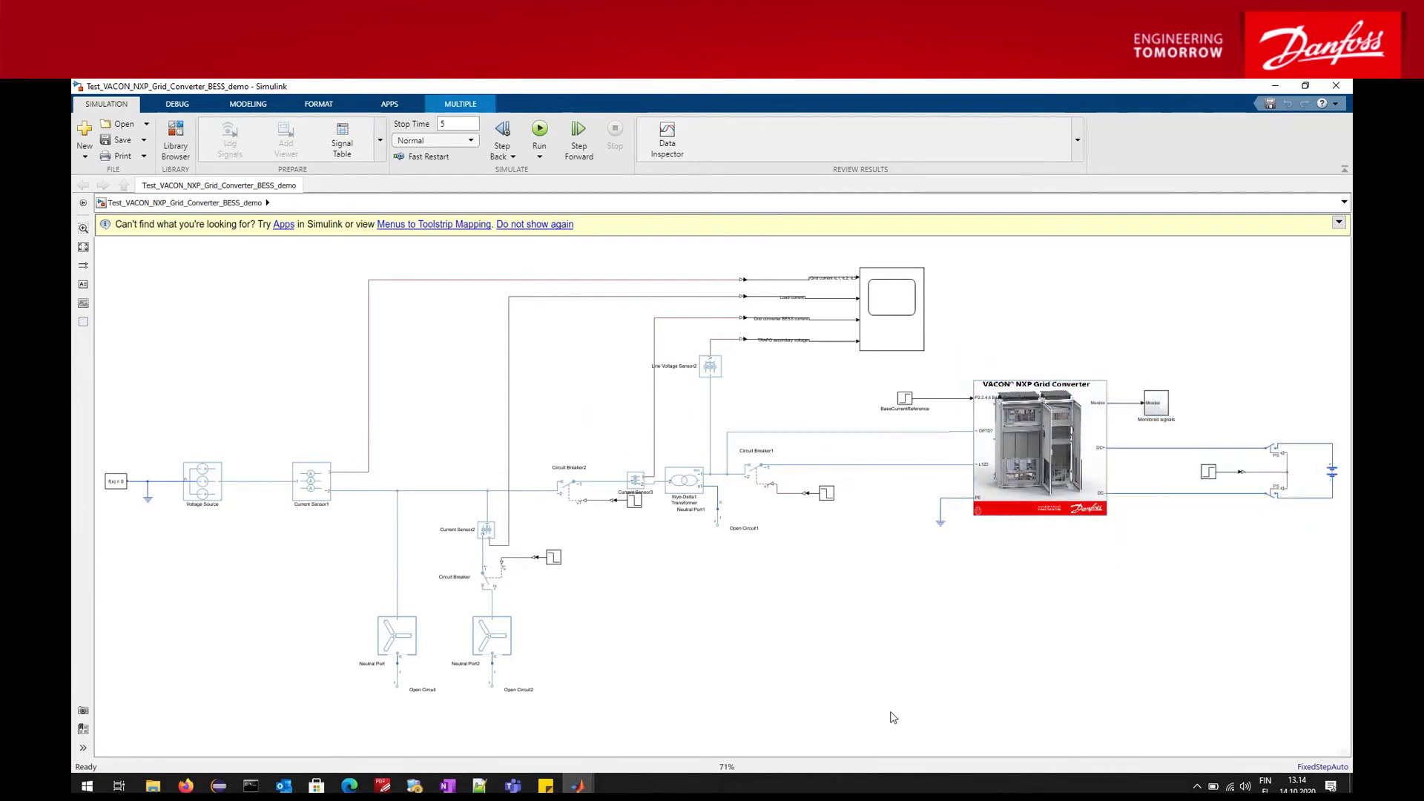
left_click_drag(898, 717, 191, 287)
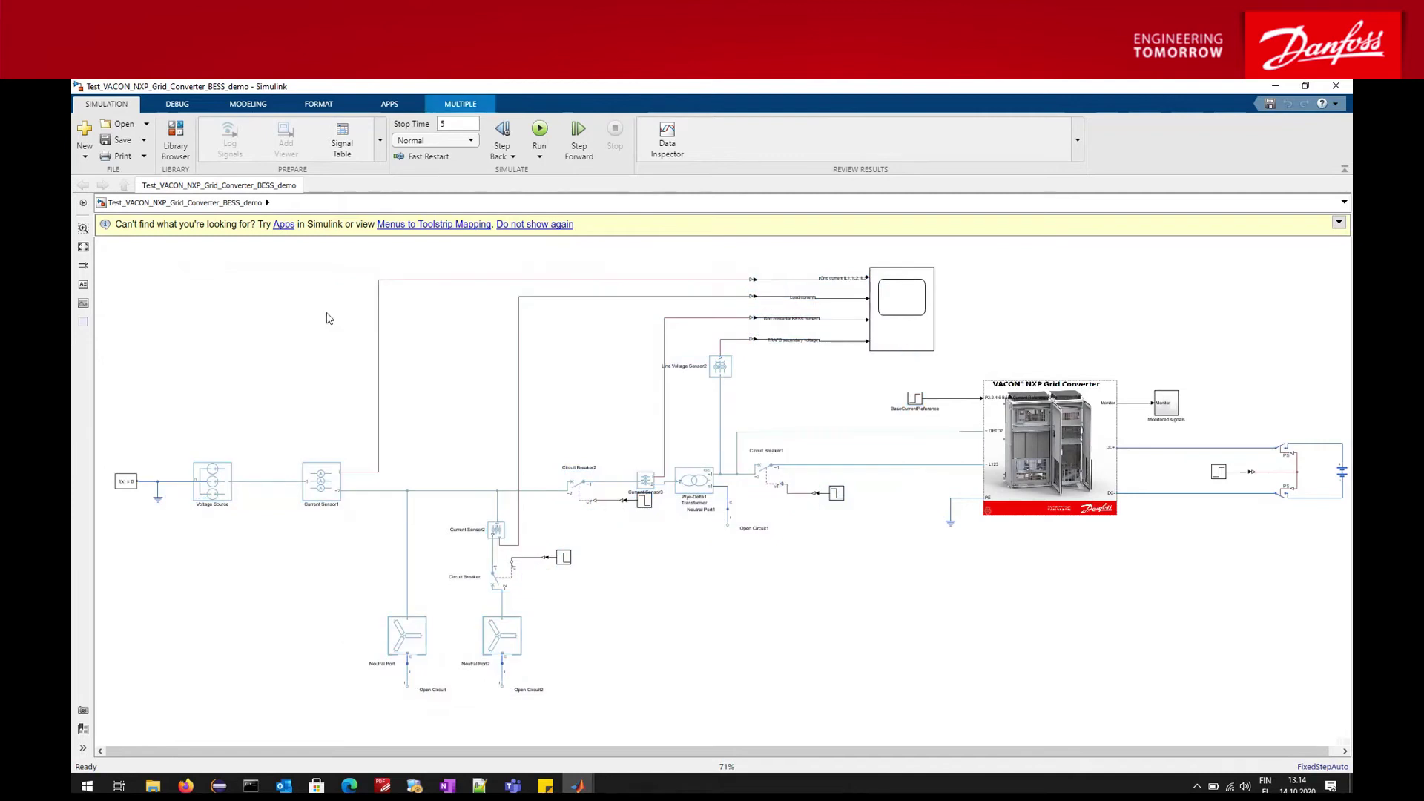
left_click(312, 382)
left_click(1022, 433)
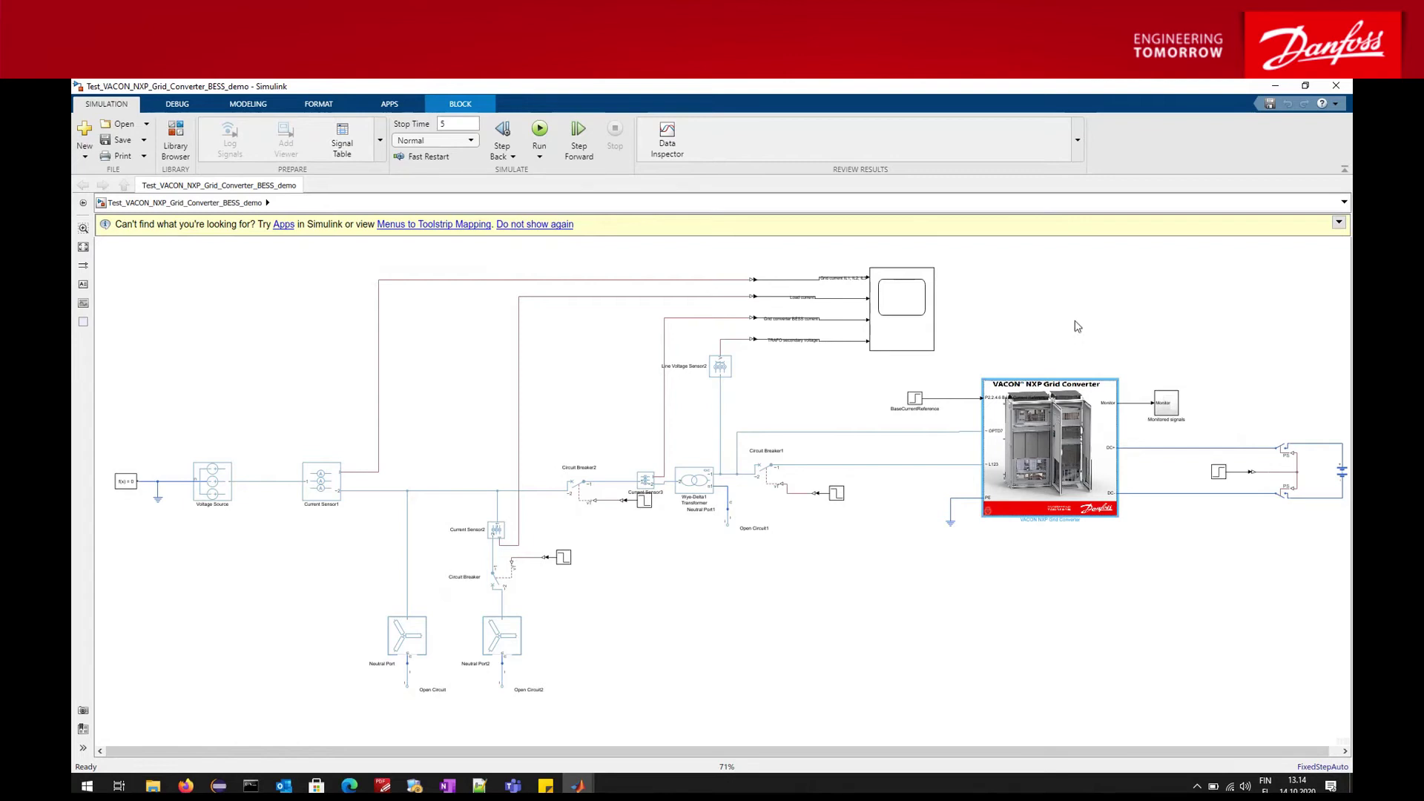
left_click(1096, 310)
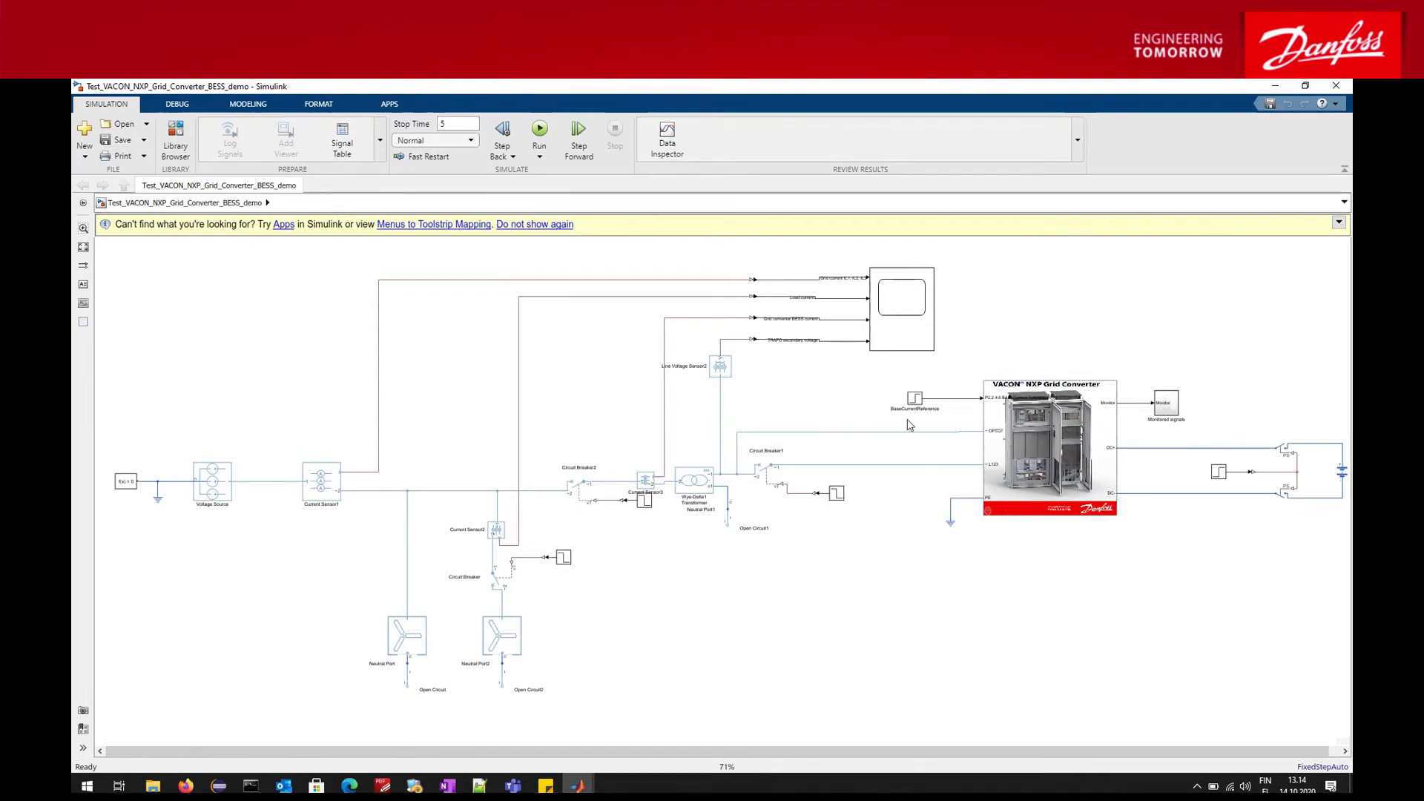
- Open the block parameters of the VACON NXP Grid Converter, keeping the block and its input connections in view
scroll(849, 586, "right", 3)
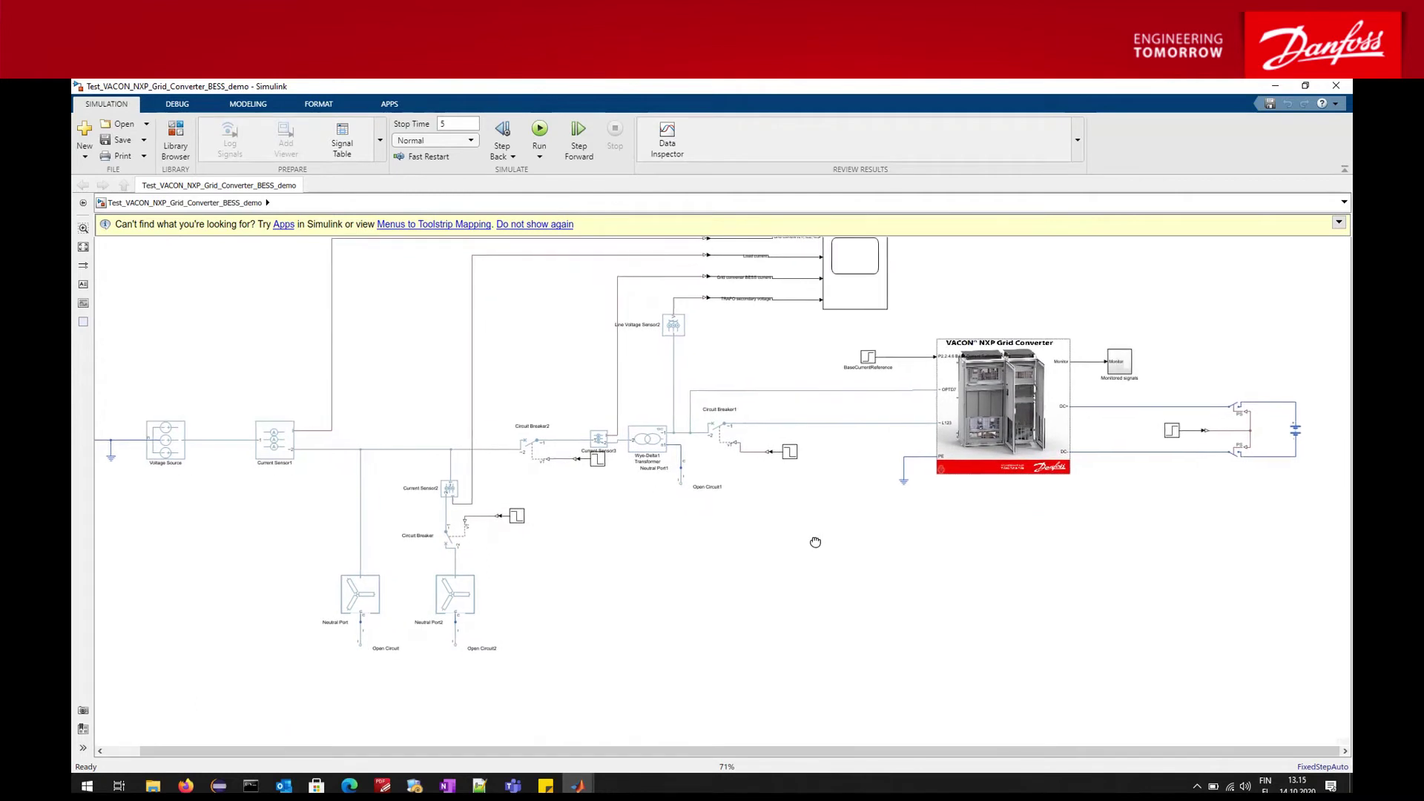
scroll(834, 616, "right", 2)
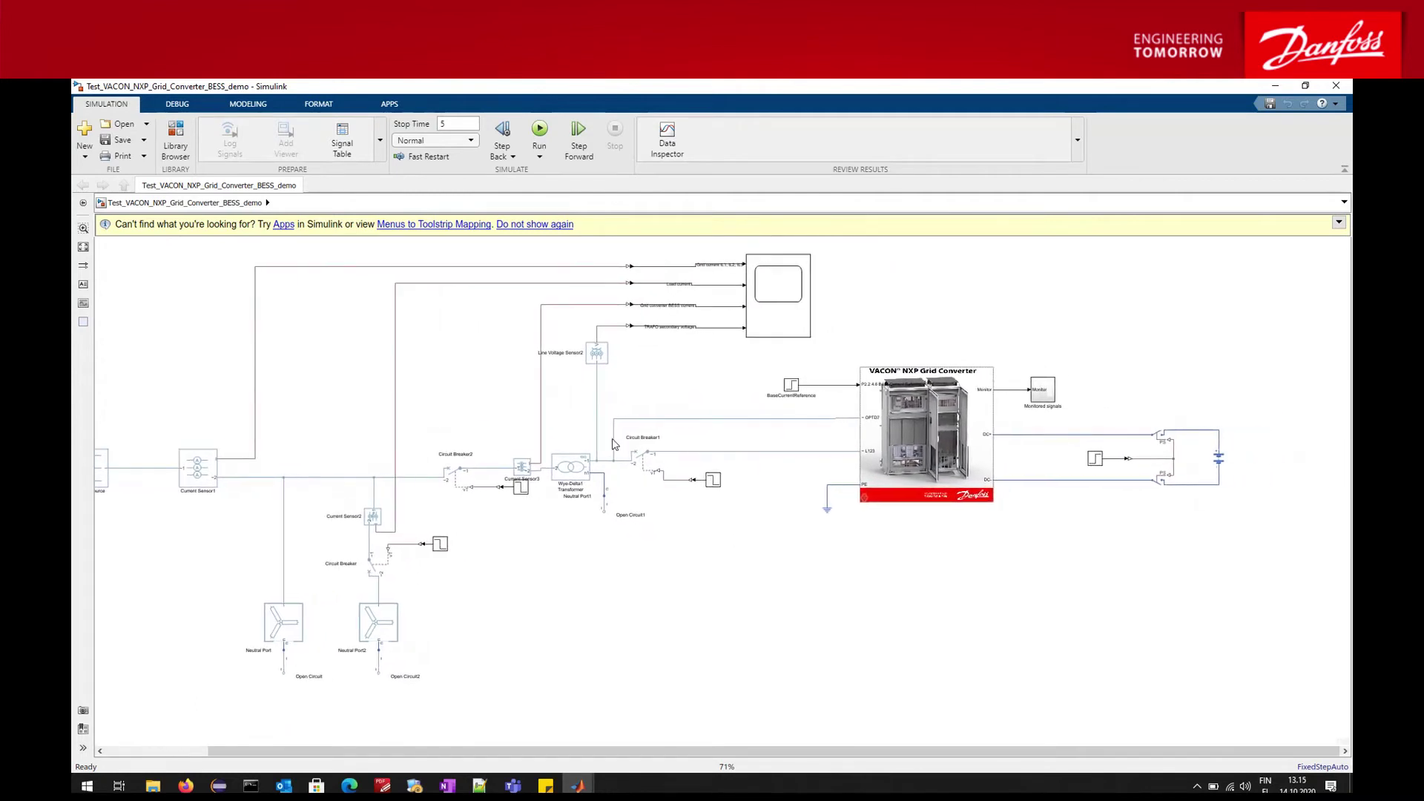
scroll(994, 558, "right", 3)
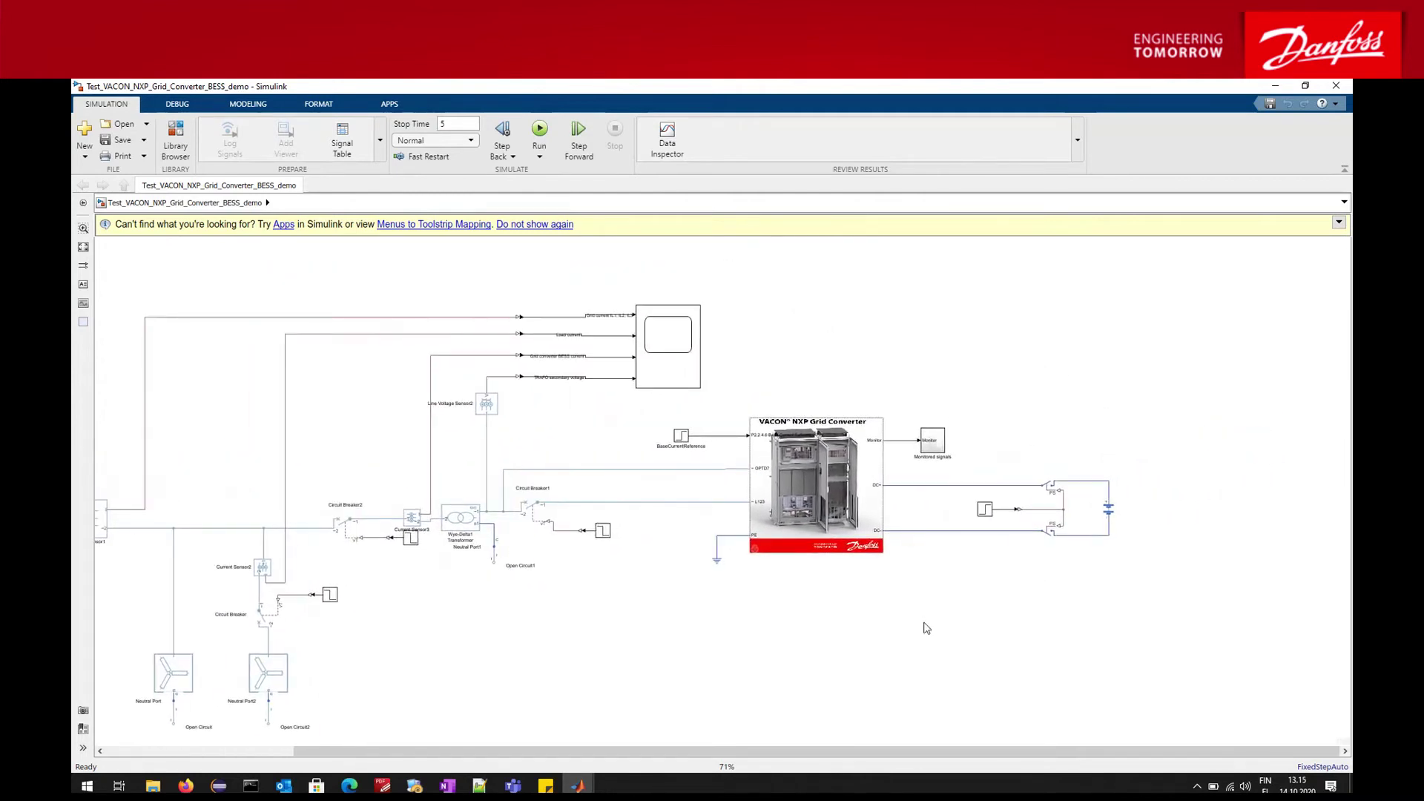
scroll(912, 566, "up", 1)
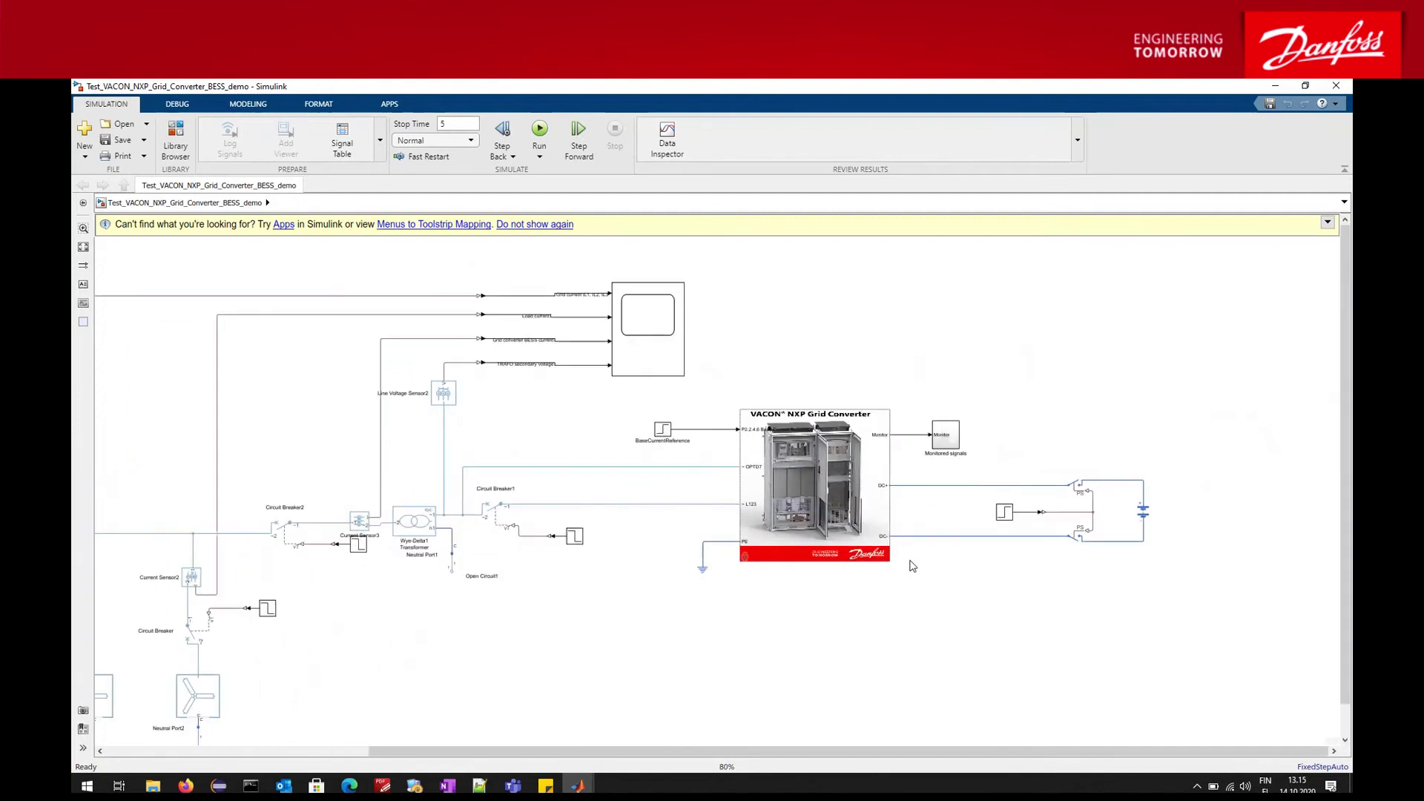
scroll(912, 566, "up", 1)
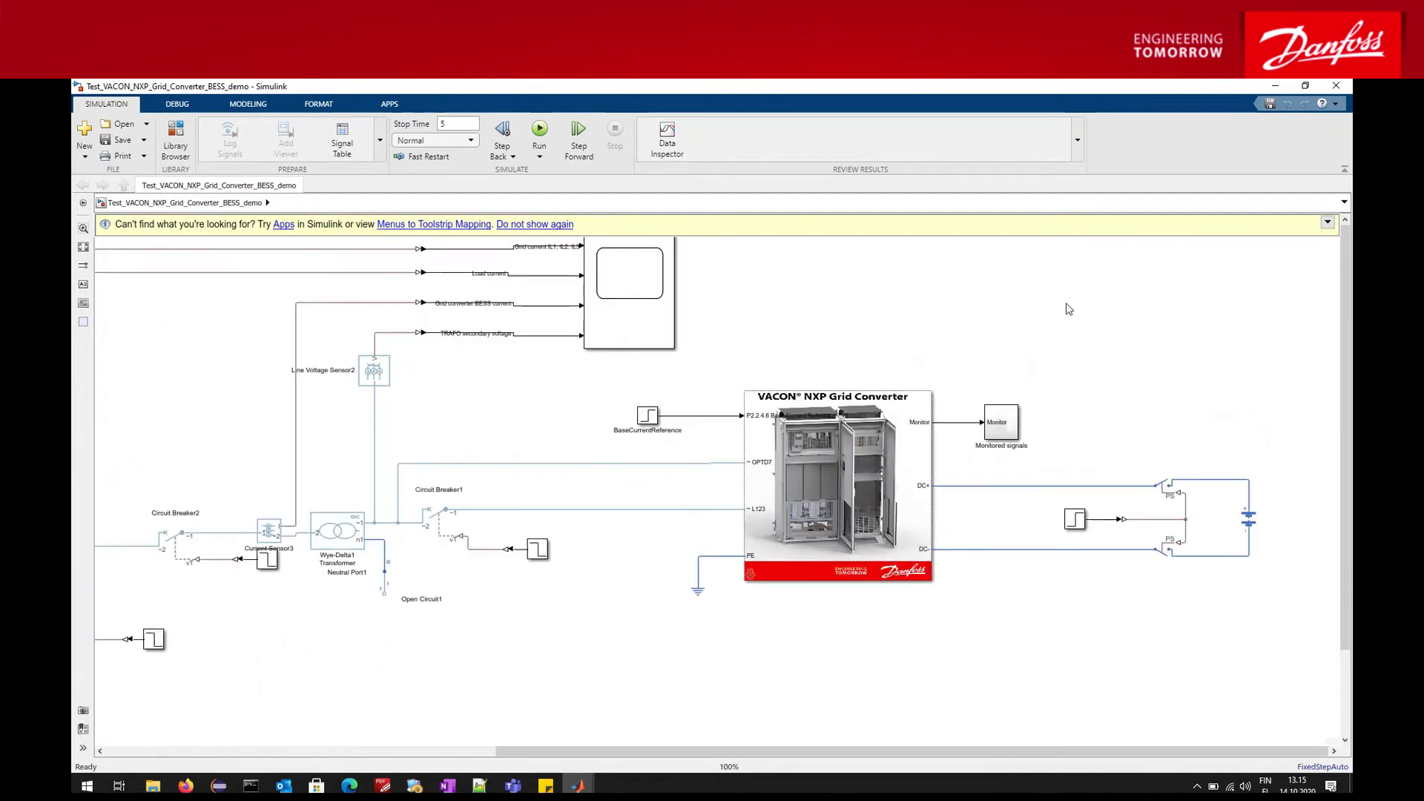
scroll(1023, 319, "right", 3)
left_click(734, 394)
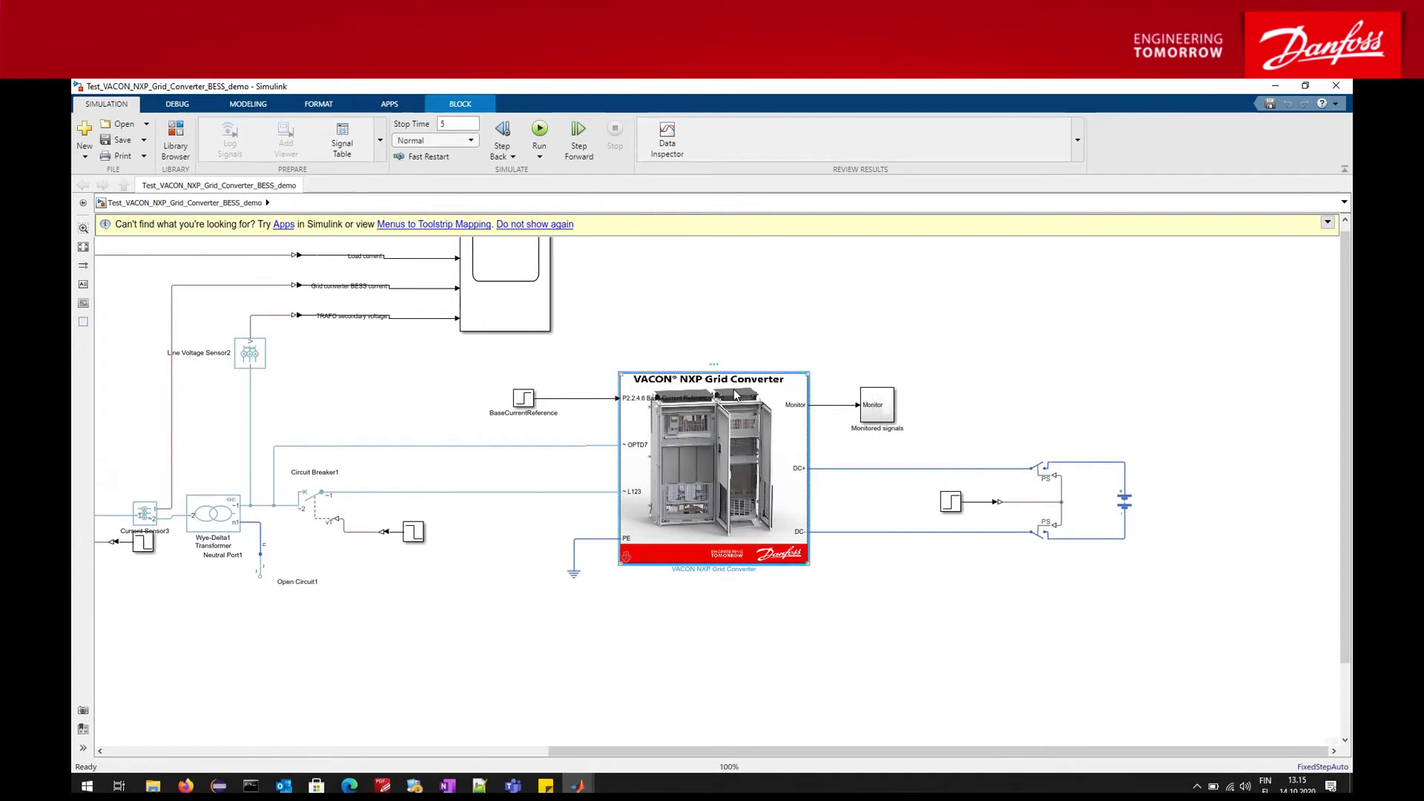
double_click(734, 394)
left_click_drag(961, 256, 1047, 245)
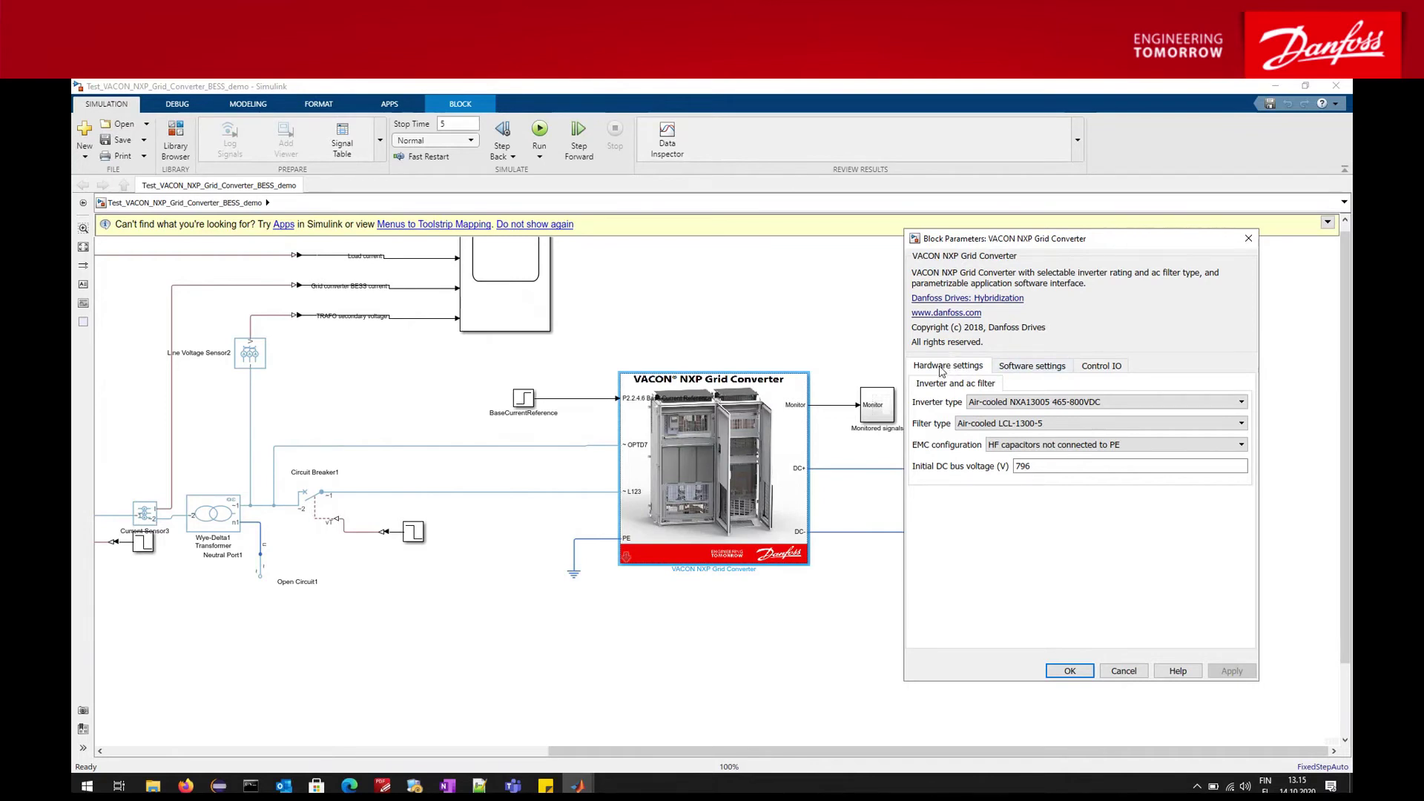
- Review the available inverter types and filter types in the grid converter's hardware settings without changing the selections
left_click(994, 403)
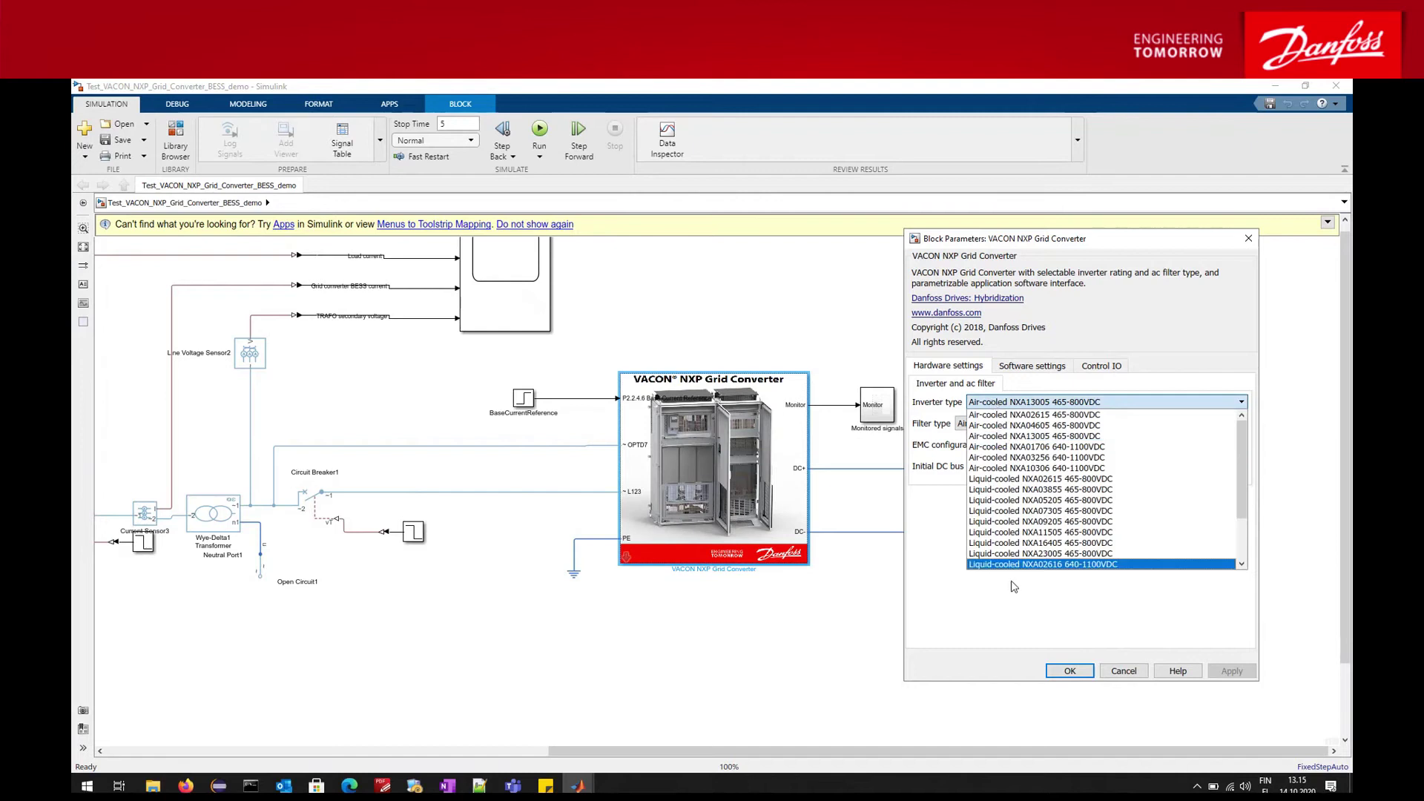
left_click_drag(1246, 436, 1225, 415)
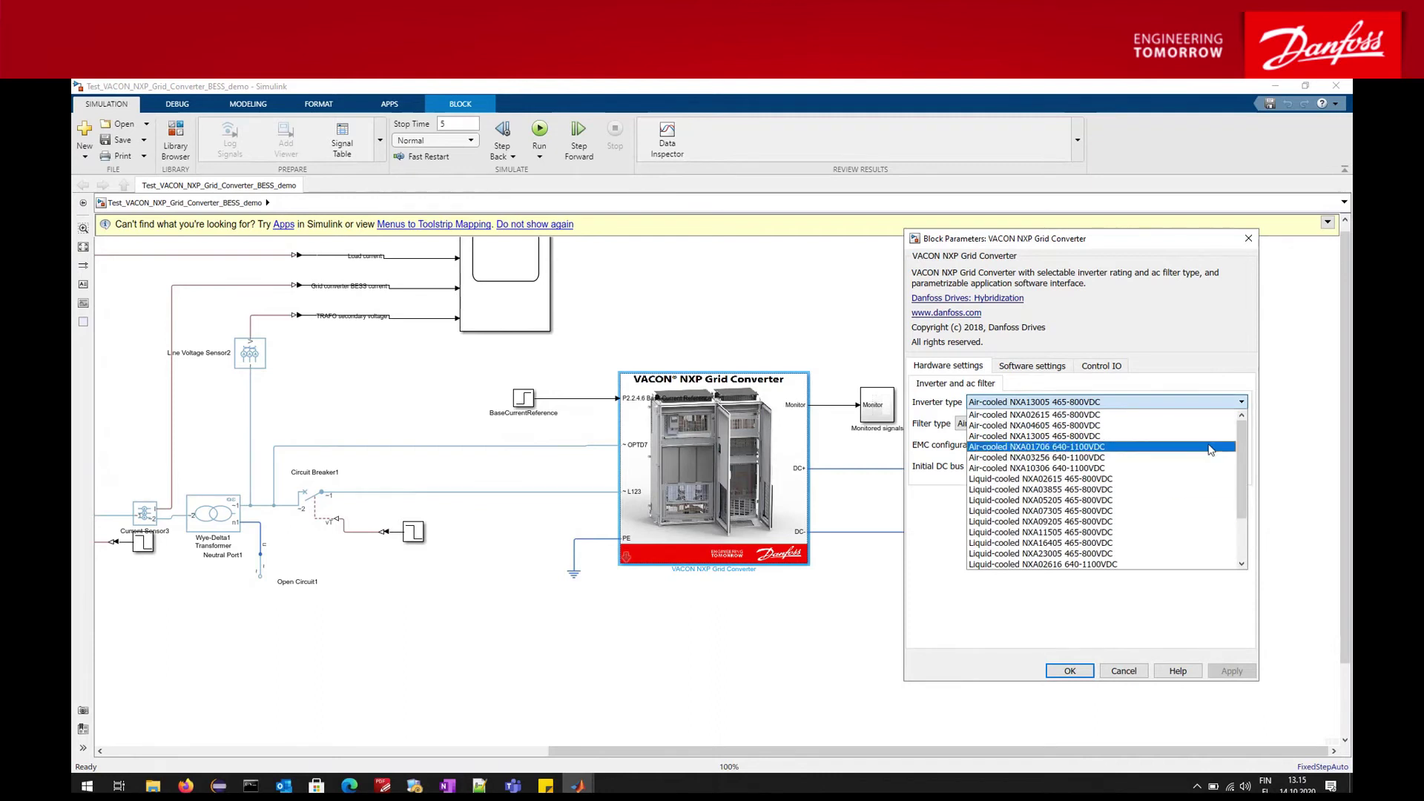
left_click_drag(1240, 433, 1125, 343)
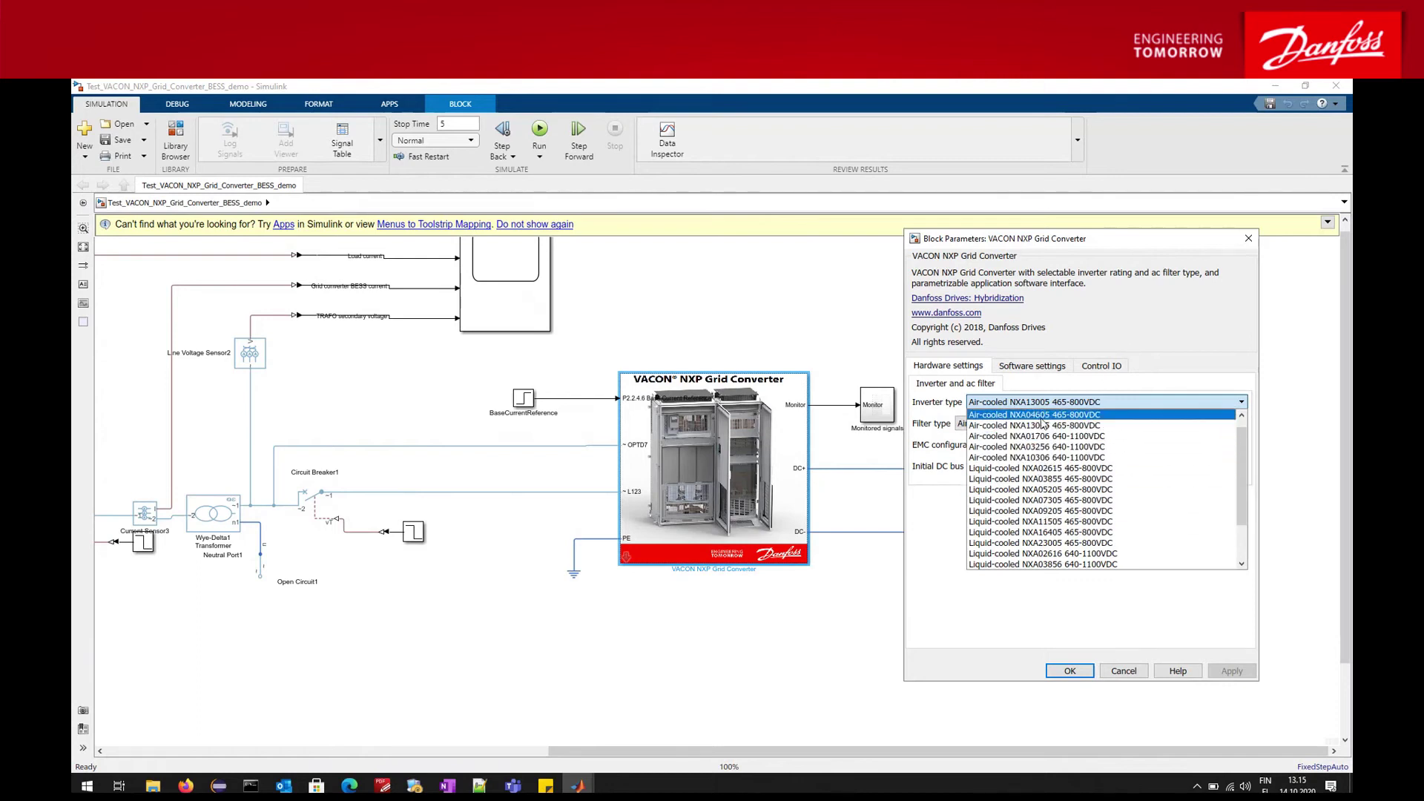
left_click(1056, 347)
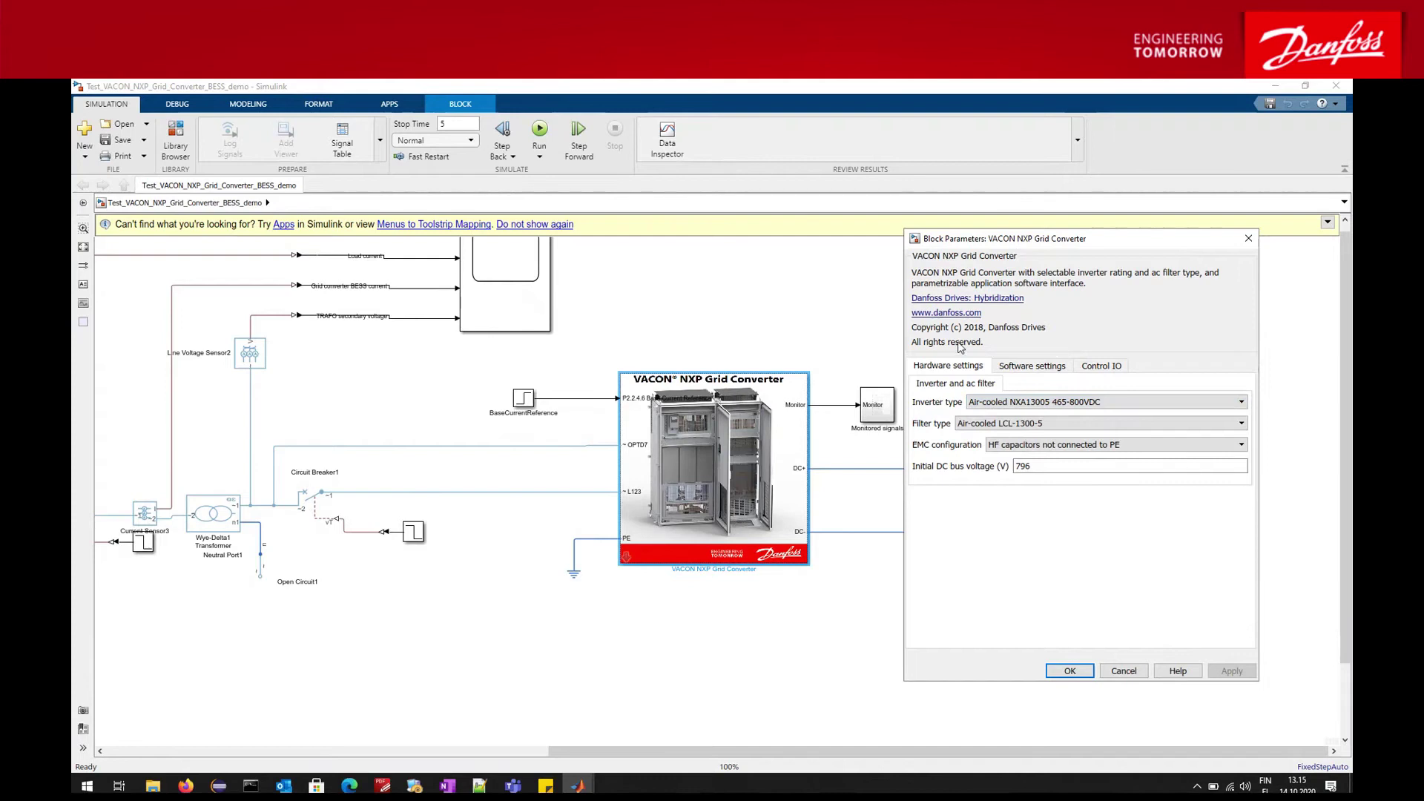
left_click(994, 423)
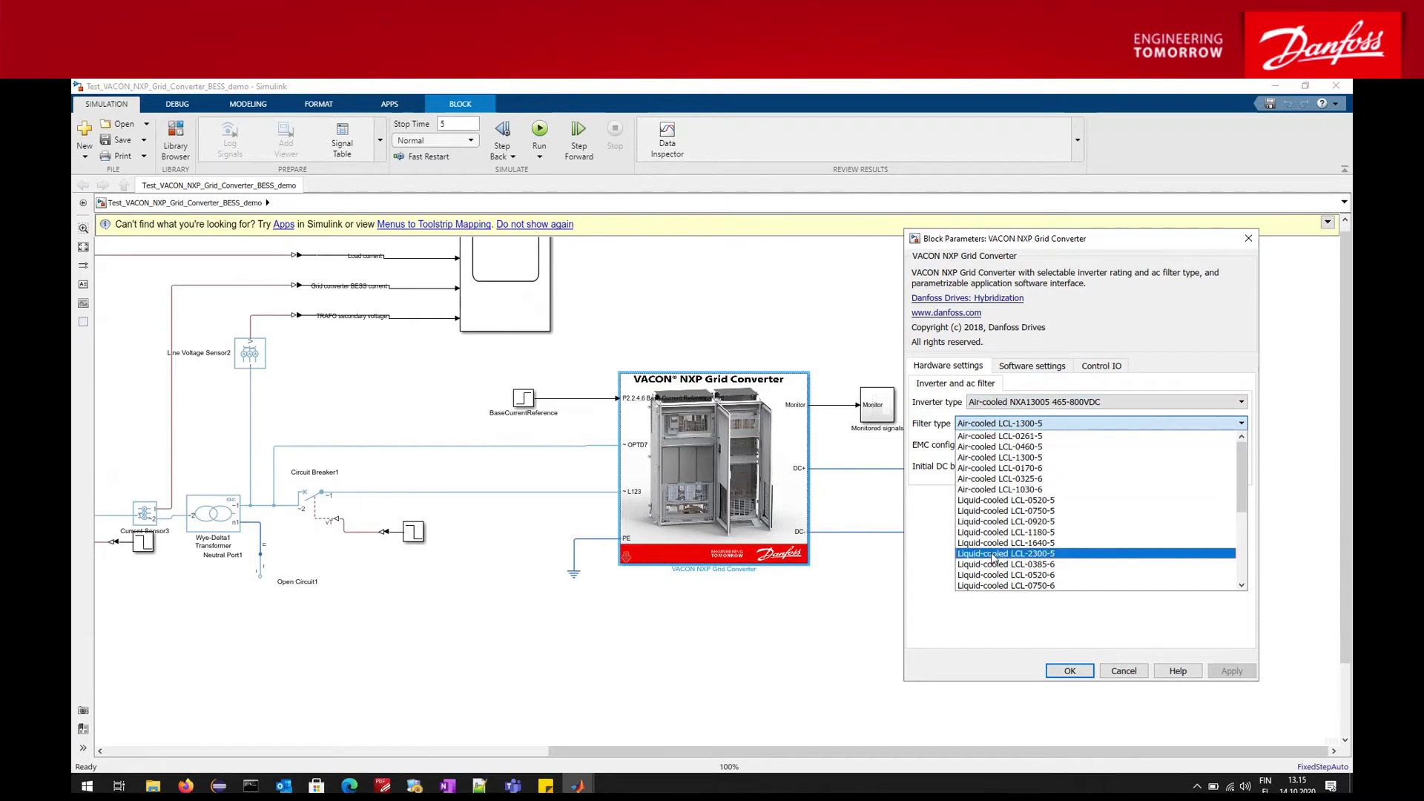
left_click(928, 504)
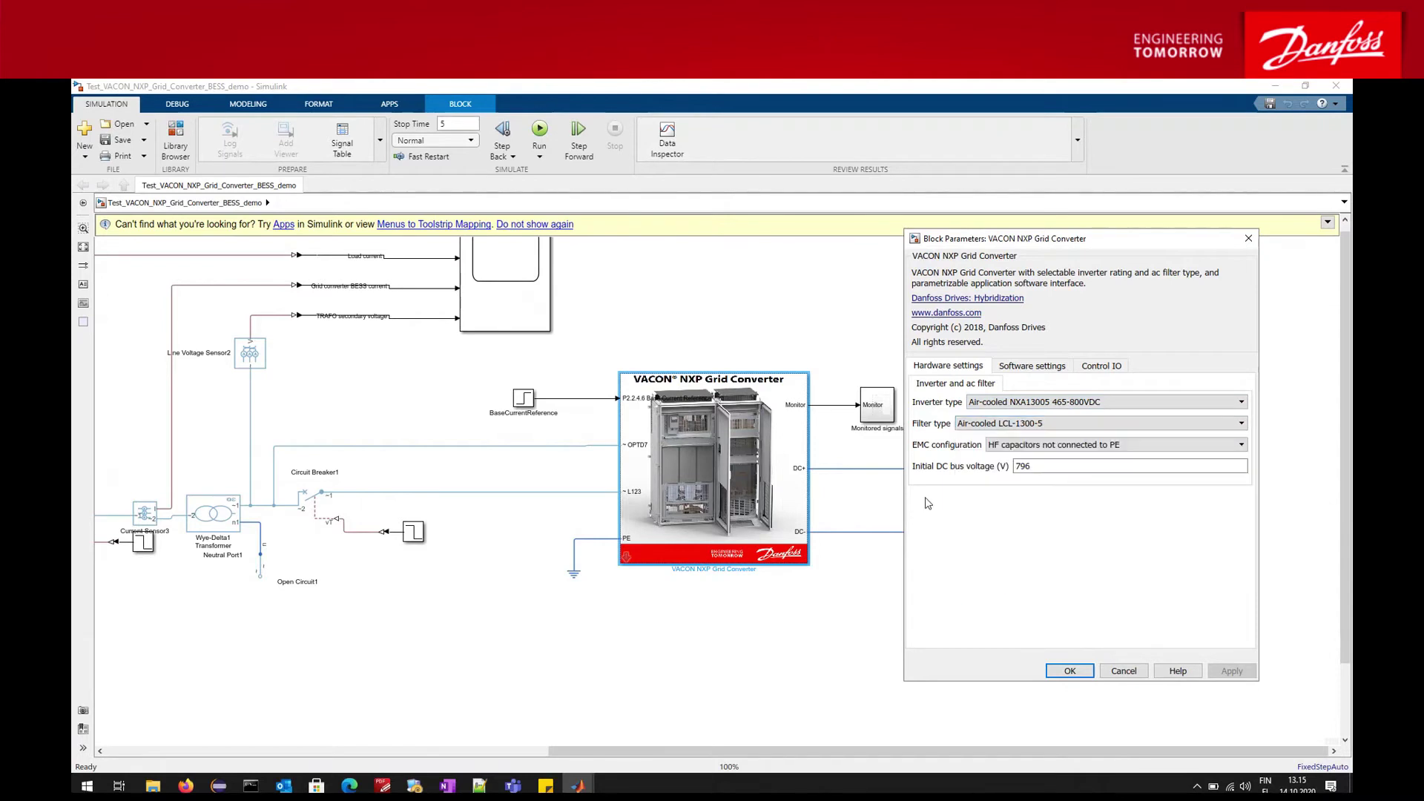
- Review the EMC configuration options for the HF capacitors, keeping "HF capacitors not connected to PE"
left_click(1041, 450)
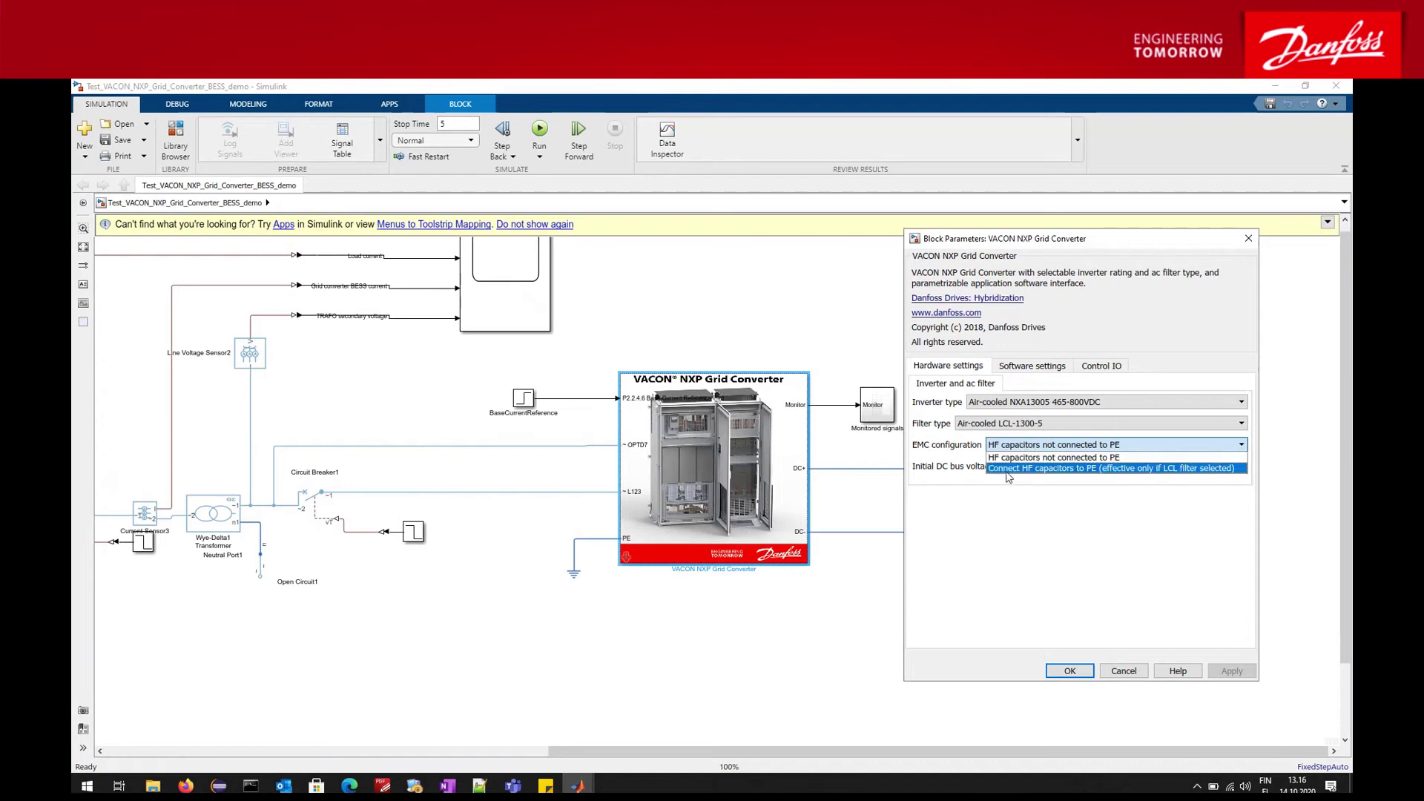
left_click(998, 443)
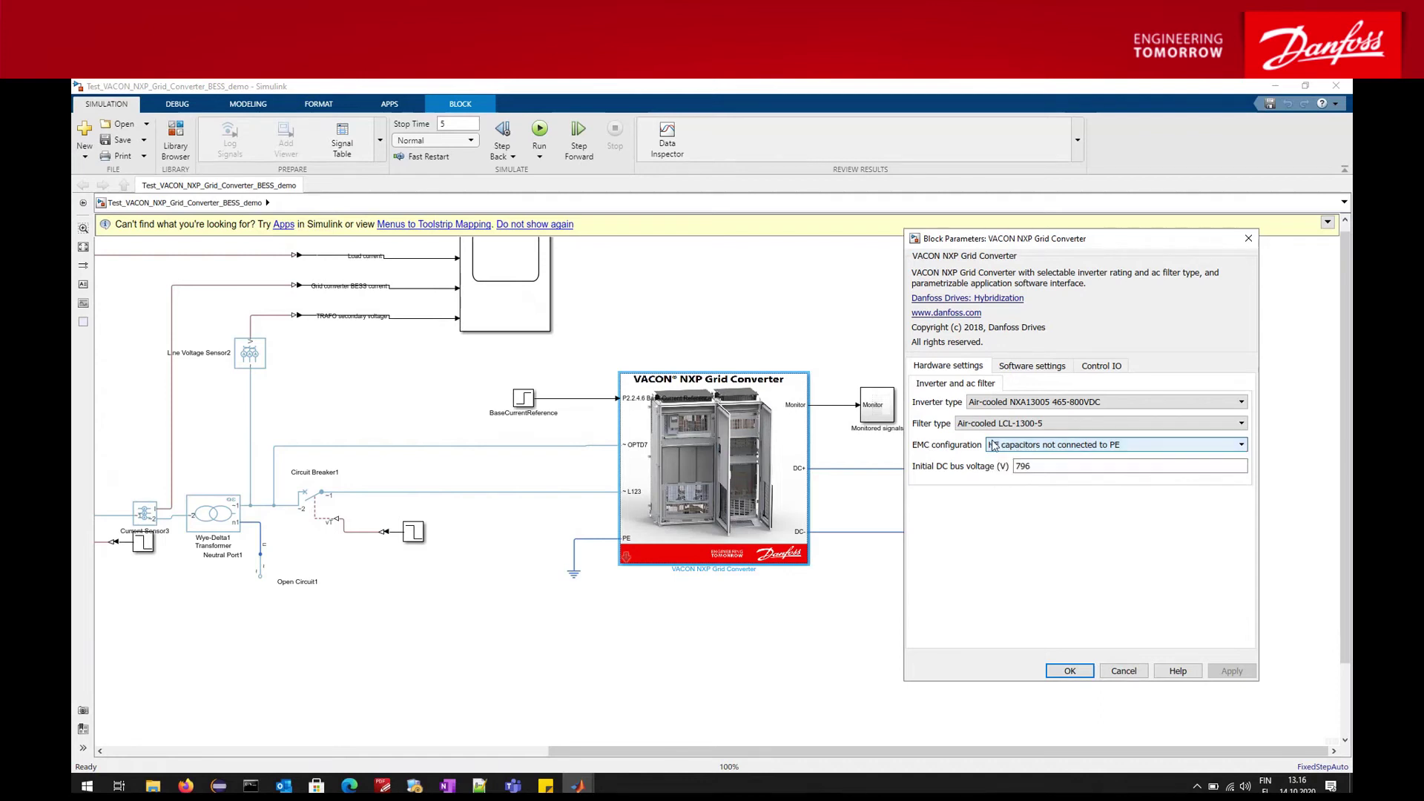
left_click(999, 444)
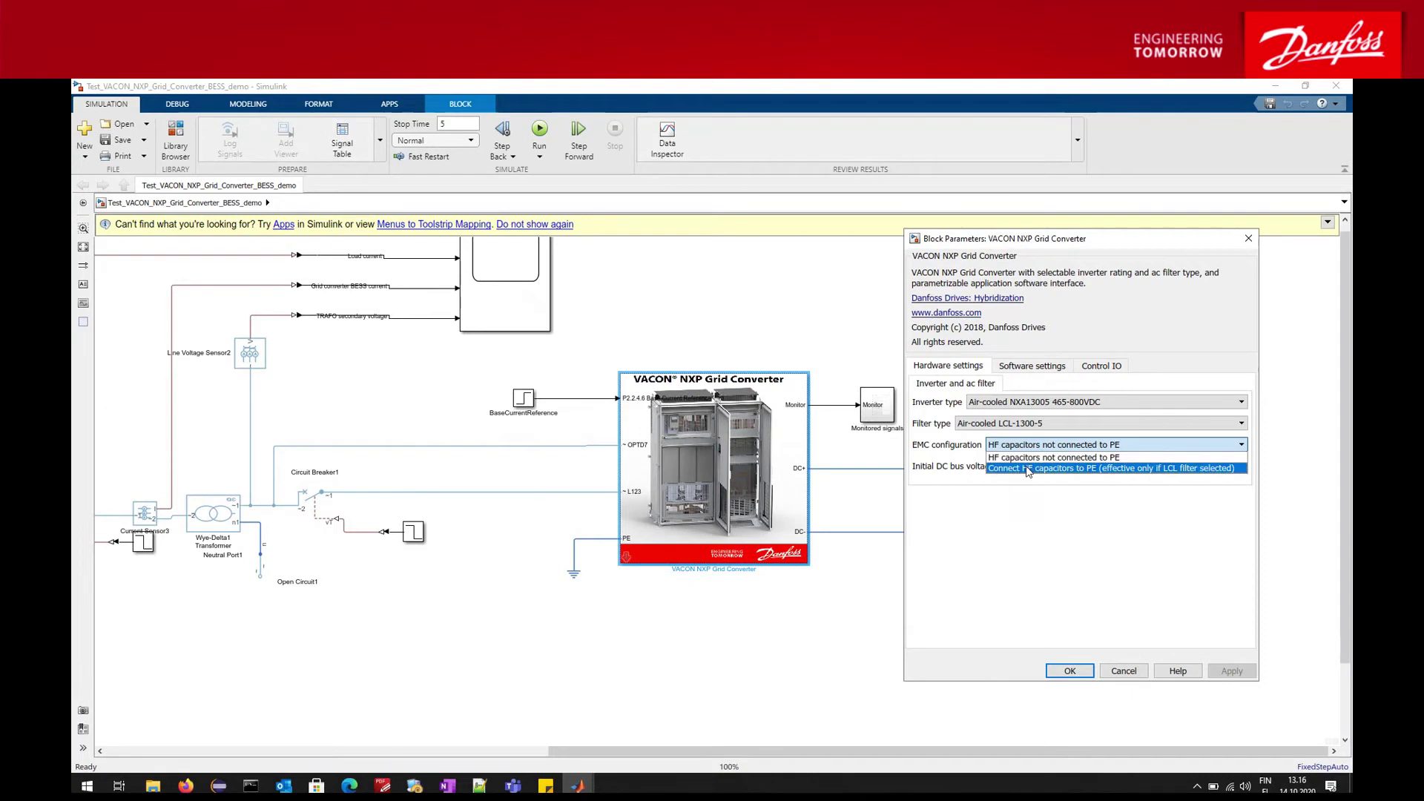
left_click(1100, 457)
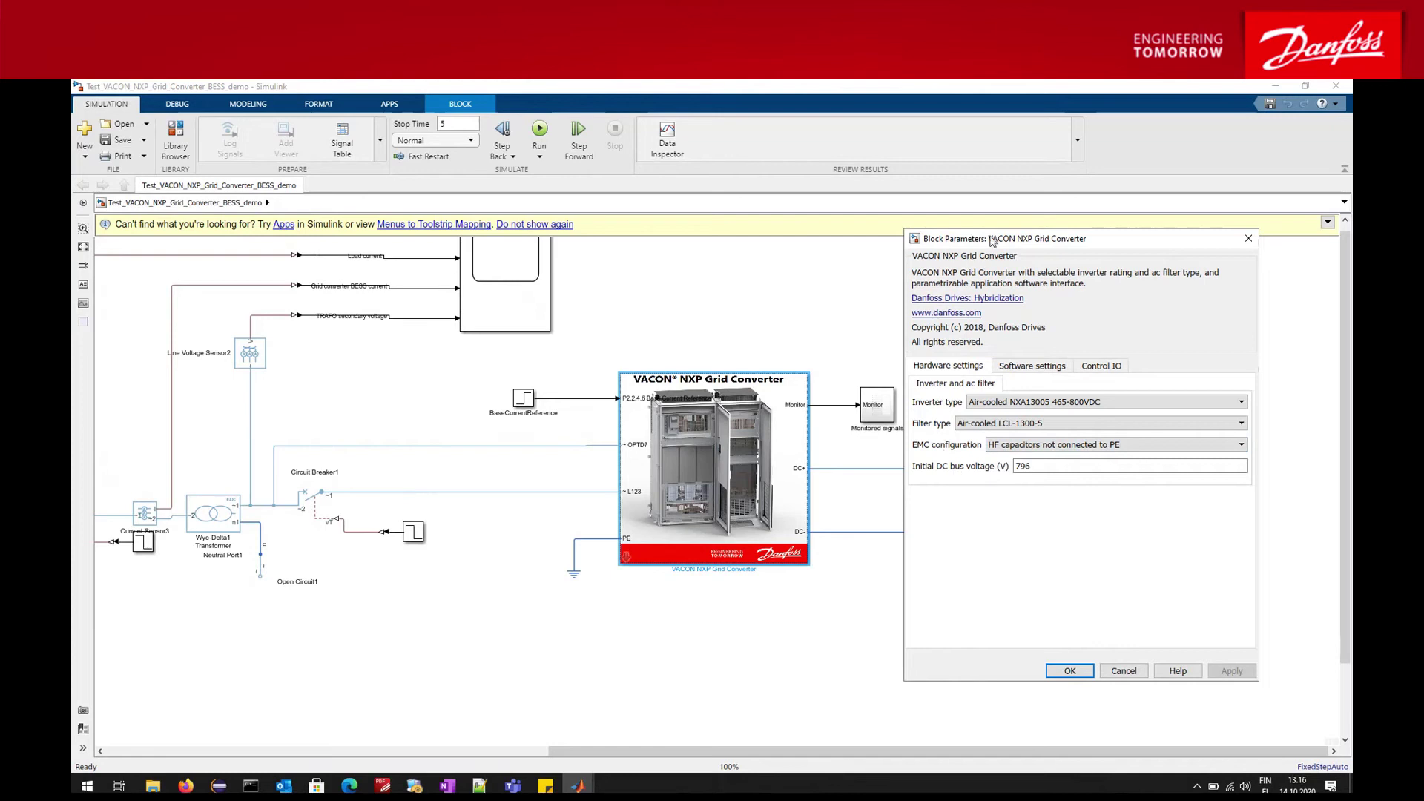
- Examine the converter's Initial DC bus voltage parameter alongside the other hardware settings
left_click_drag(993, 240, 1007, 219)
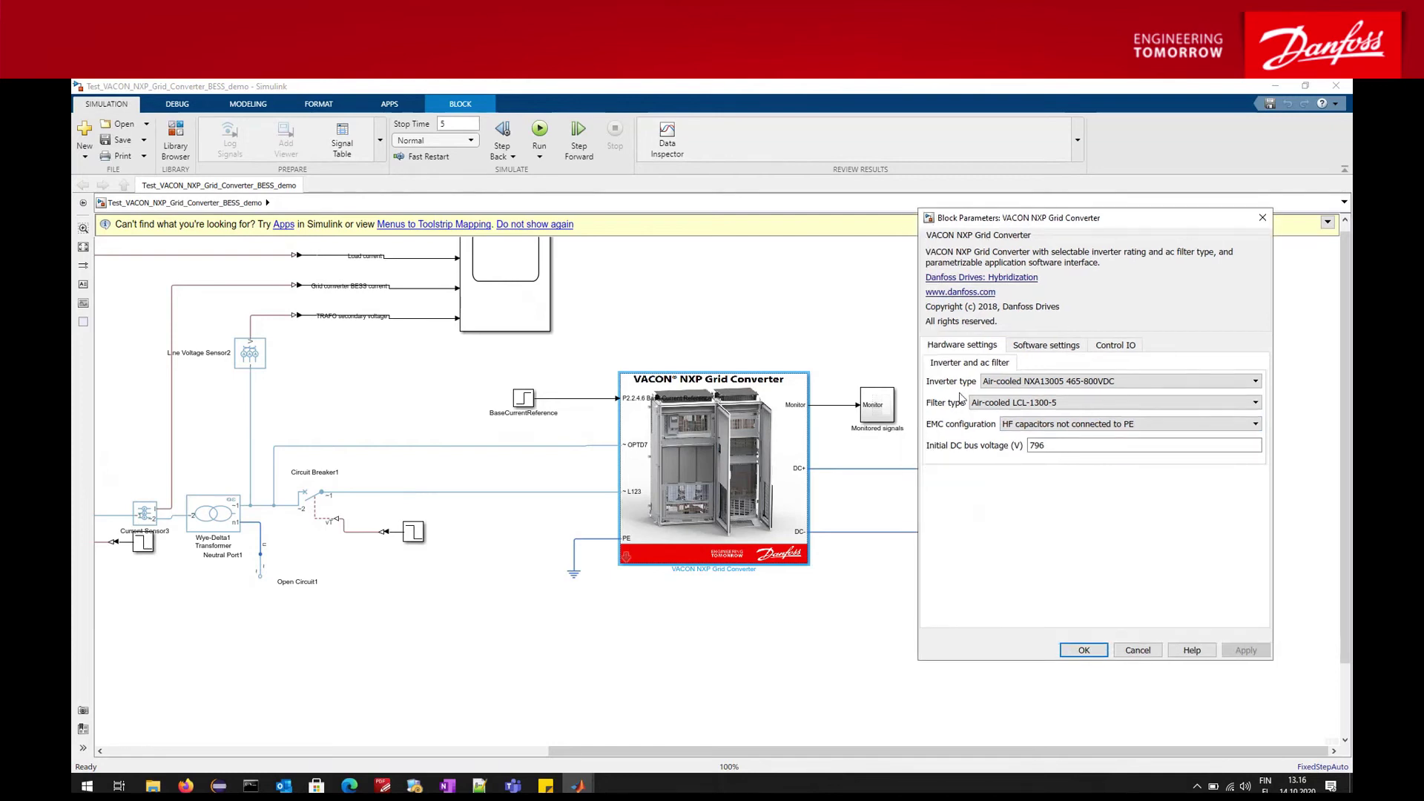
double_click(1055, 445)
left_click(1039, 445)
left_click(1050, 445)
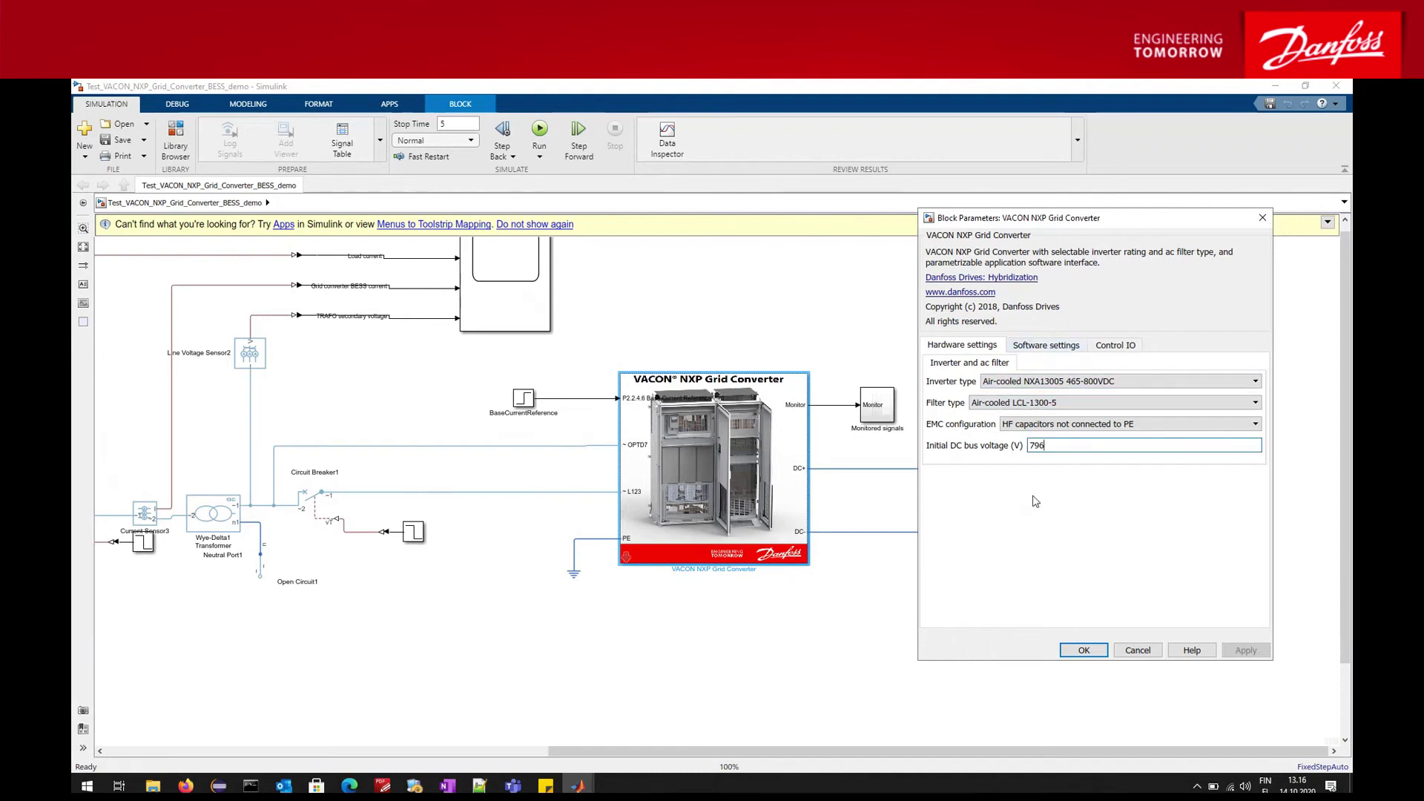
double_click(1047, 445)
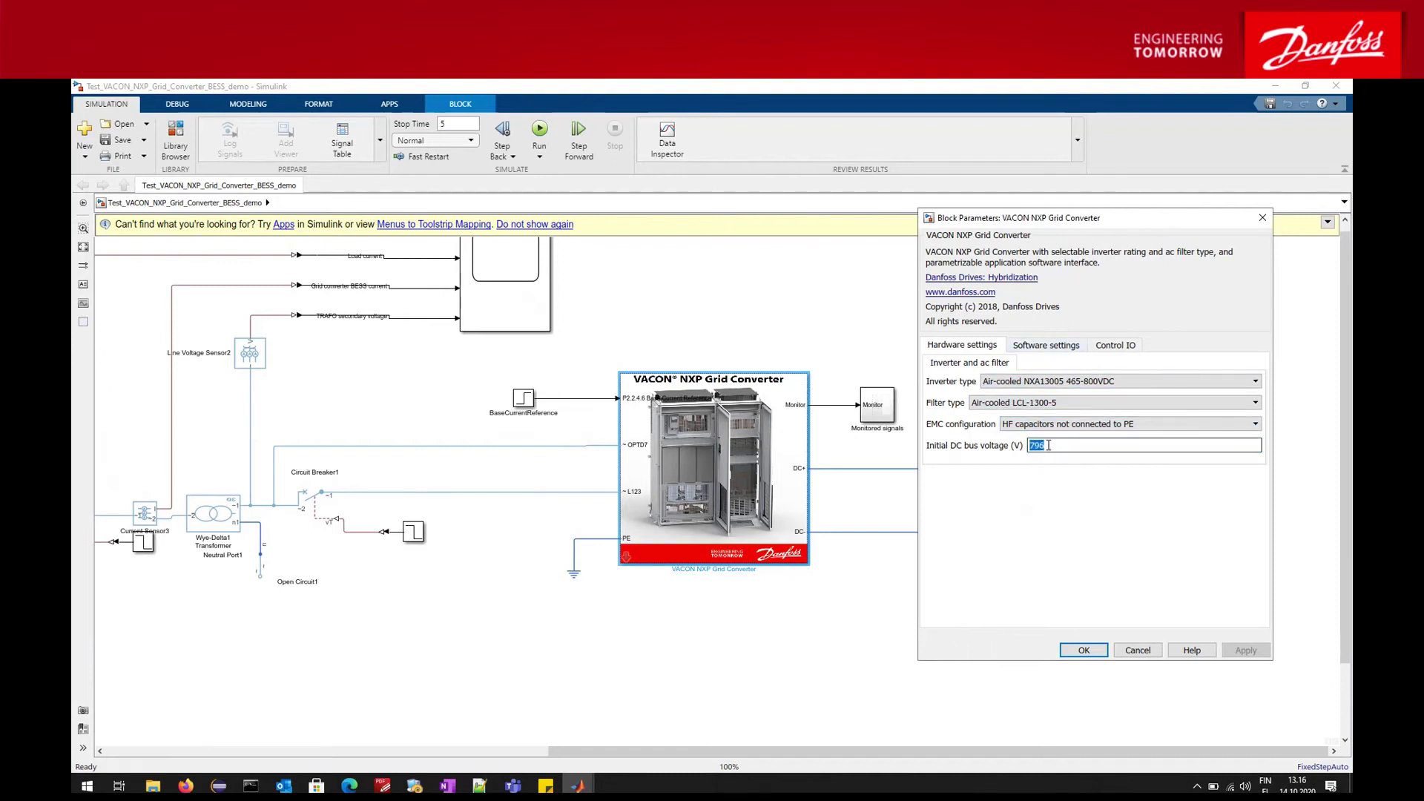
- Show the converter's software settings in an enlarged parameter window and review the 2.1 BASIC PARAMETERS group
left_click(1046, 348)
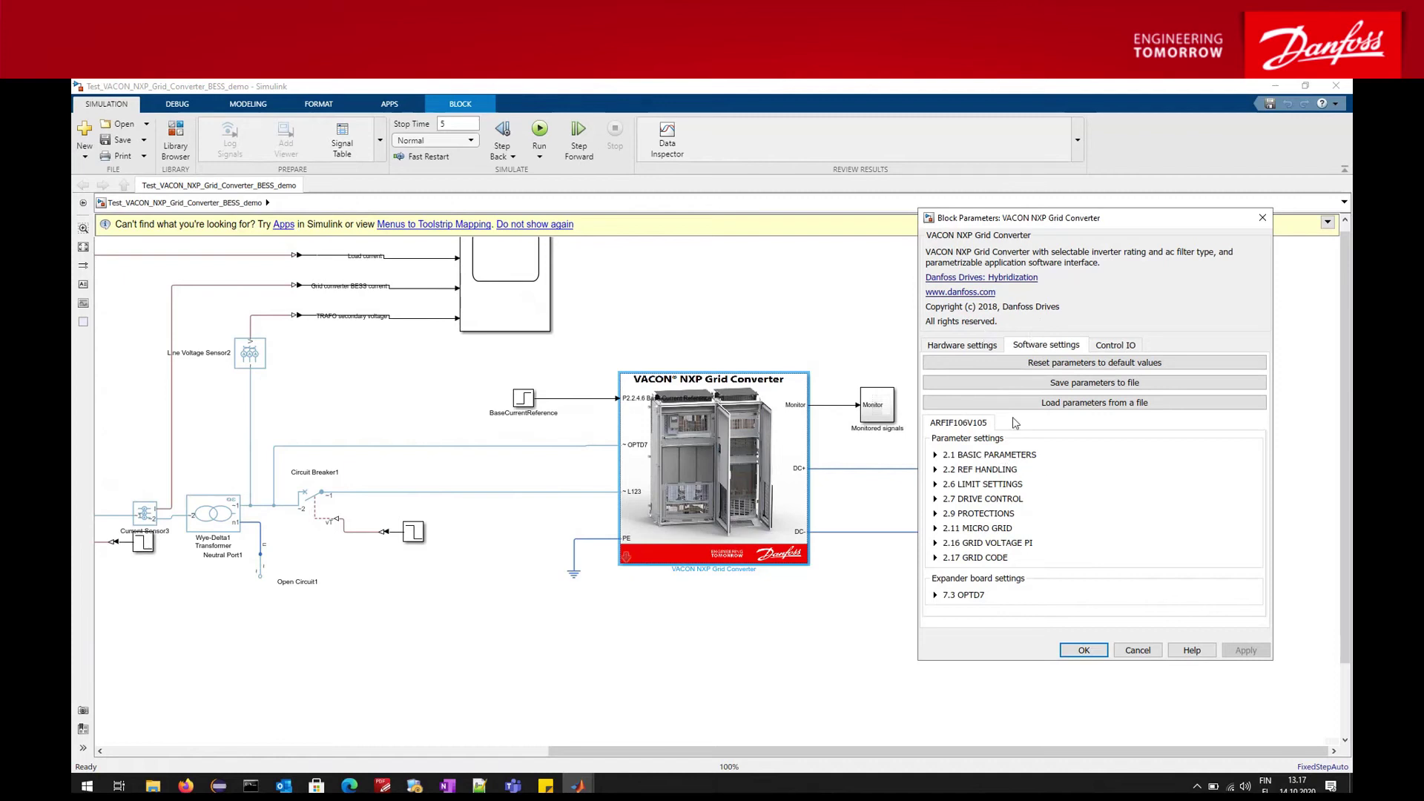
left_click_drag(1109, 222, 1055, 152)
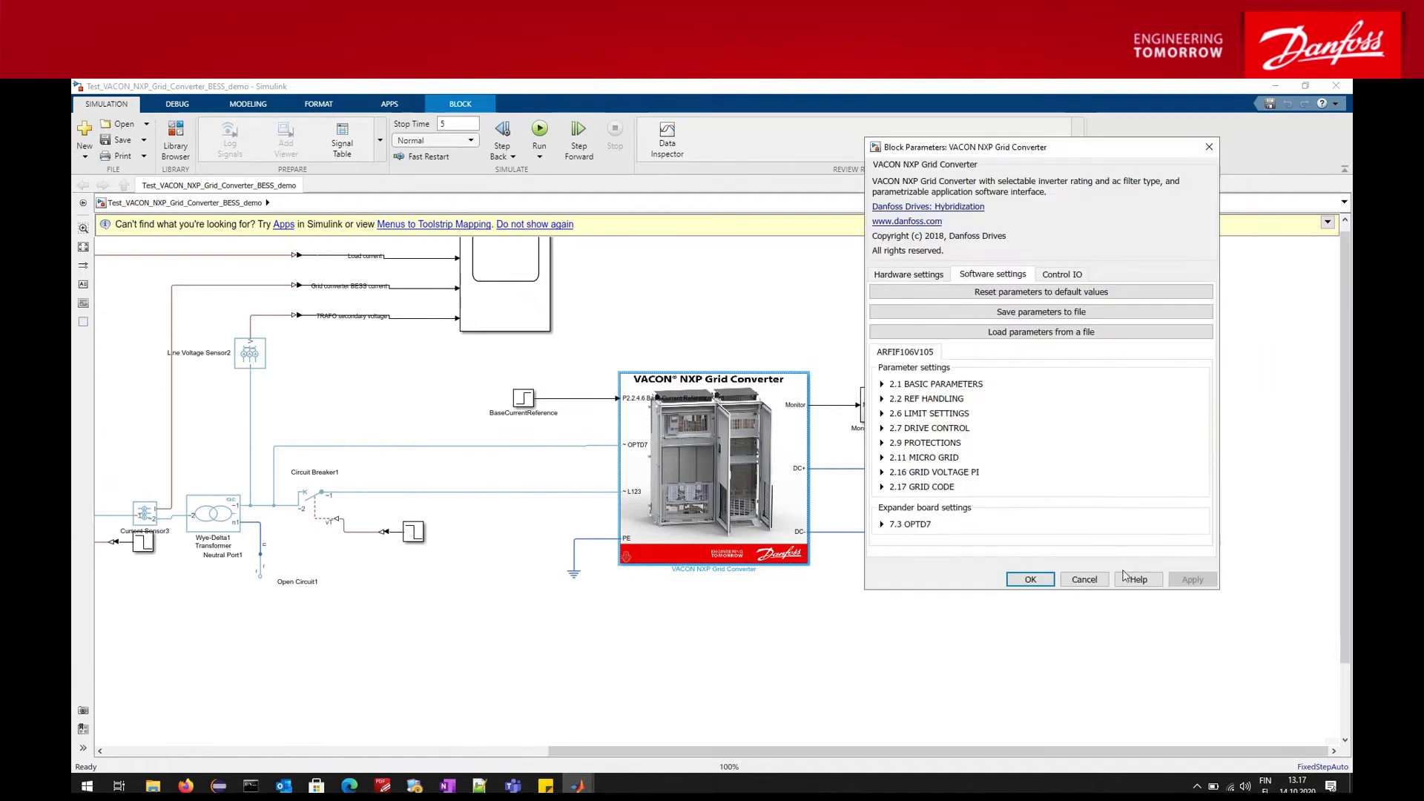
left_click_drag(1110, 591, 1110, 662)
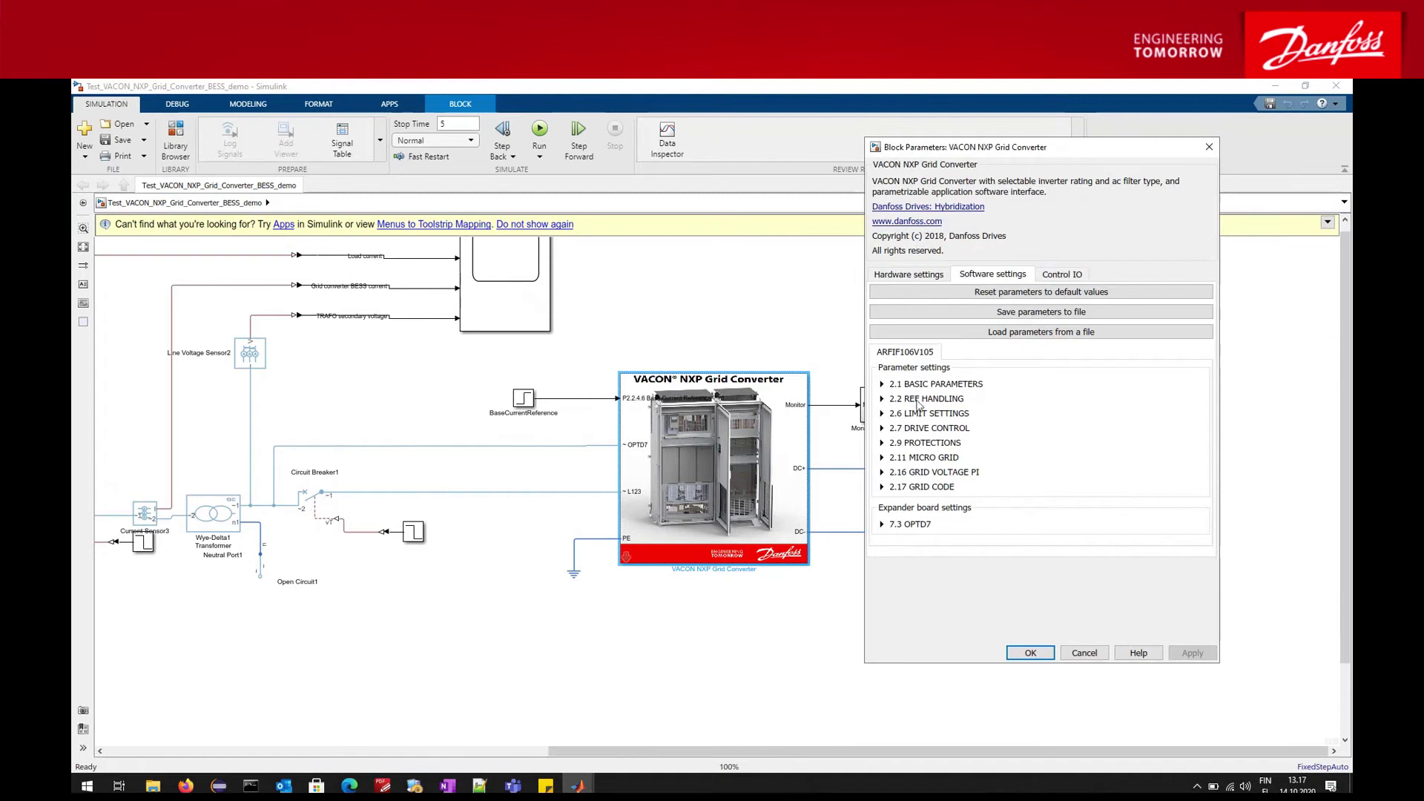
left_click(881, 384)
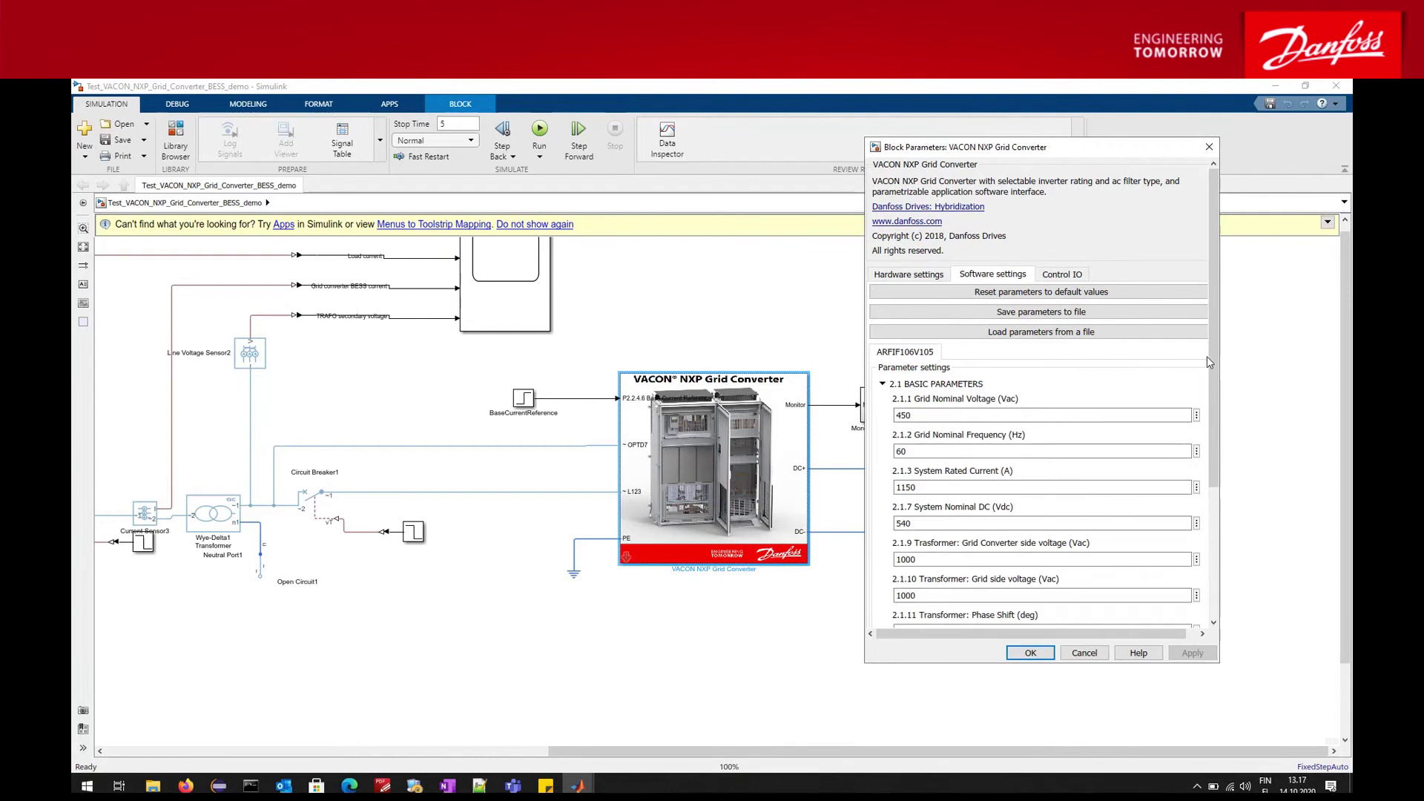
left_click_drag(1209, 359, 1222, 440)
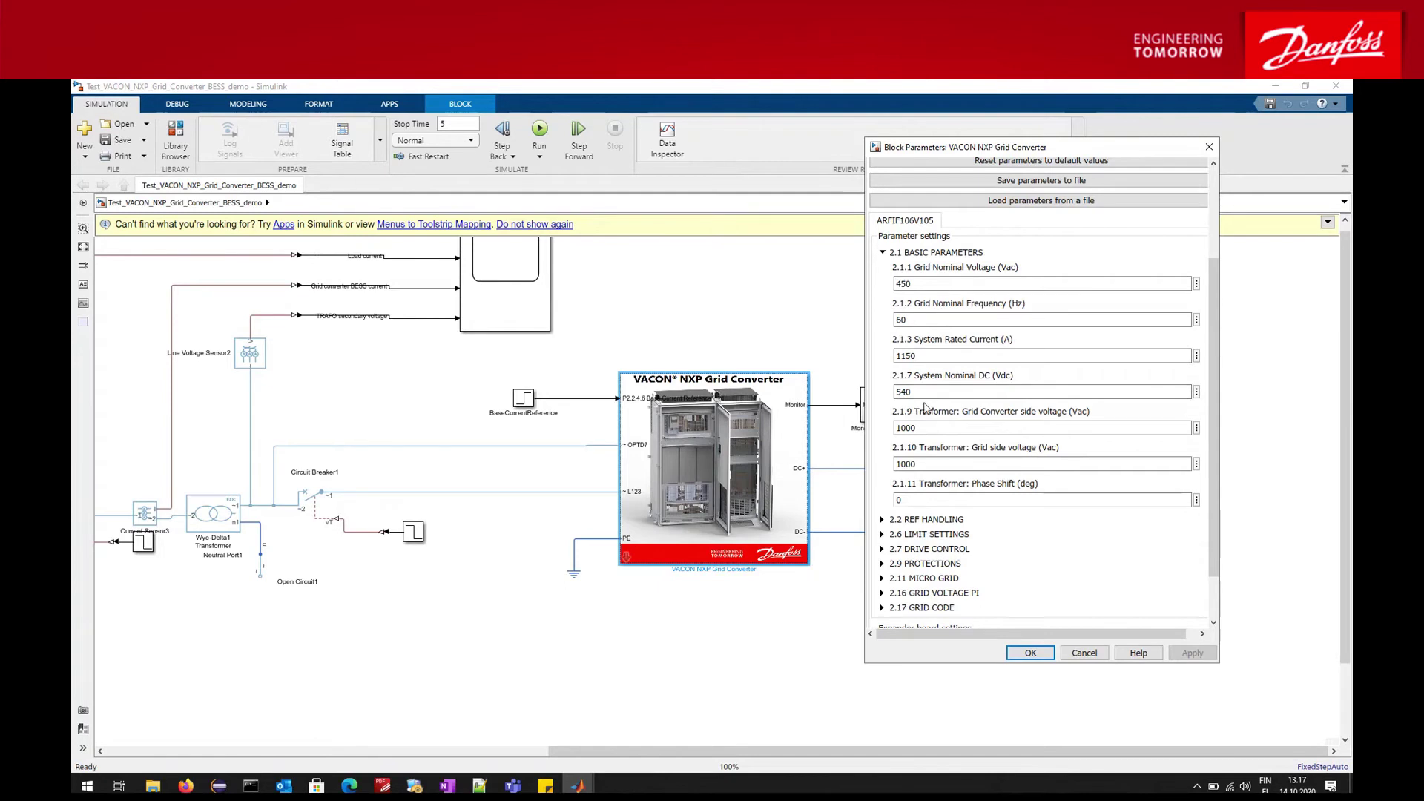
scroll(1210, 483, "down", 2)
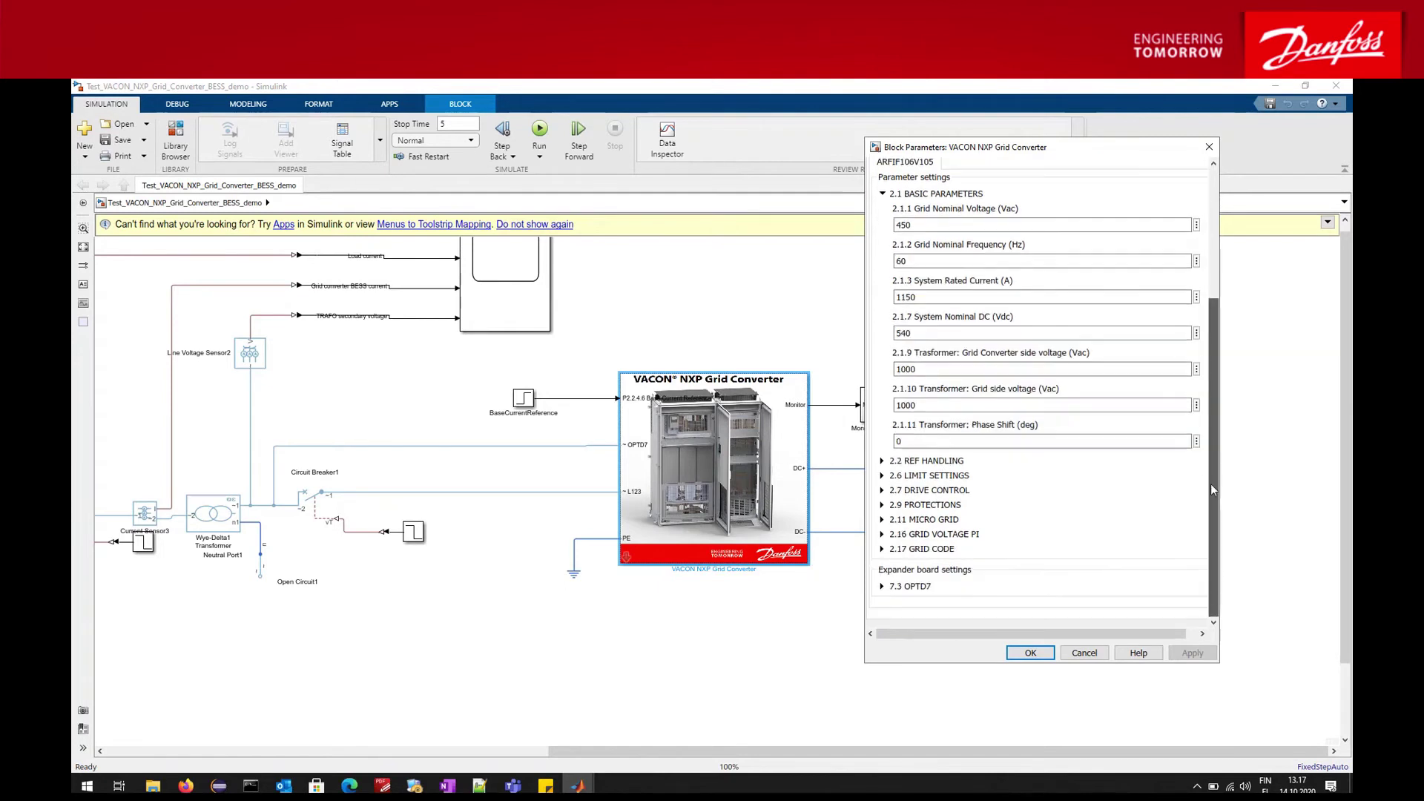
- Review the 2.2 REF HANDLING parameters and expand the 2.6 LIMIT SETTINGS group of the grid converter
left_click(882, 460)
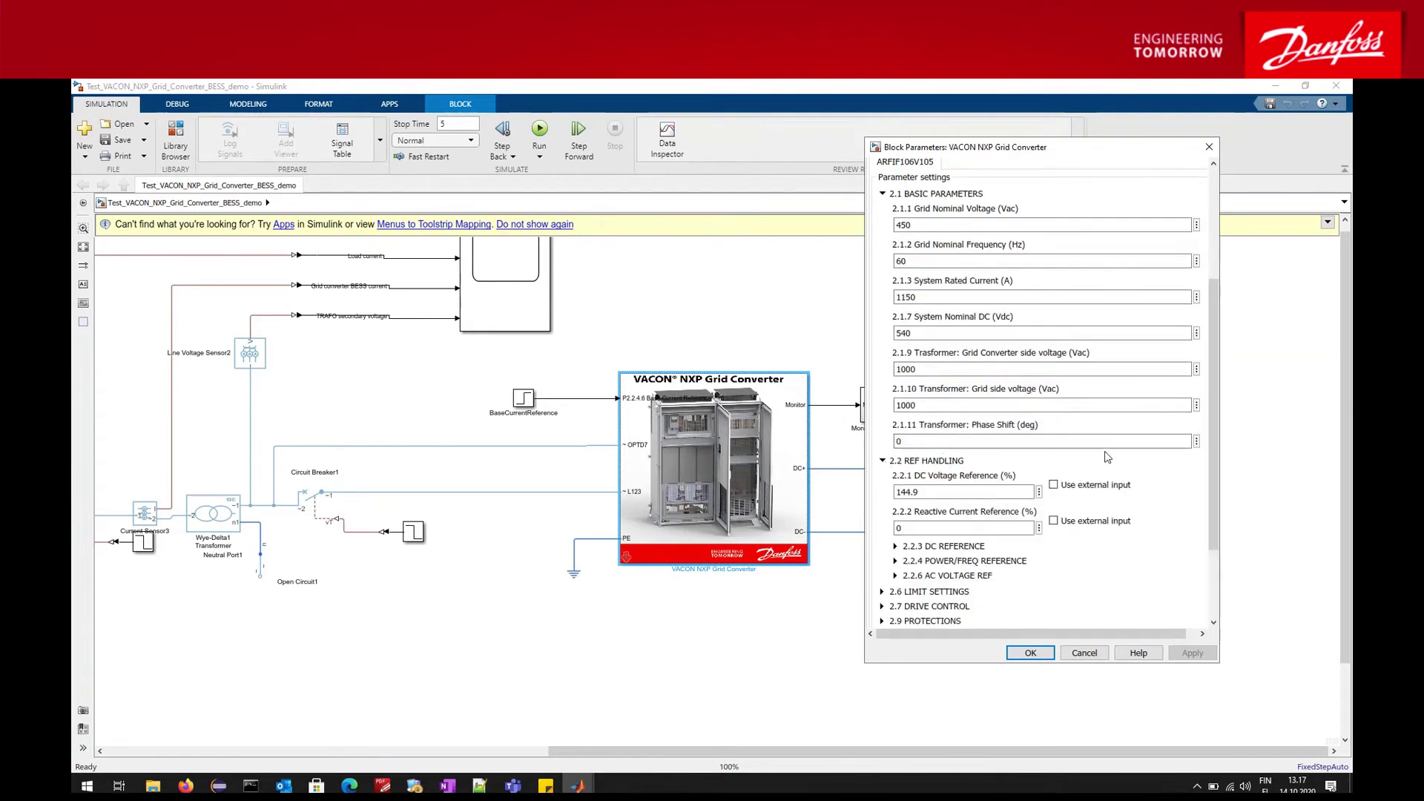
scroll(1205, 379, "down", 4)
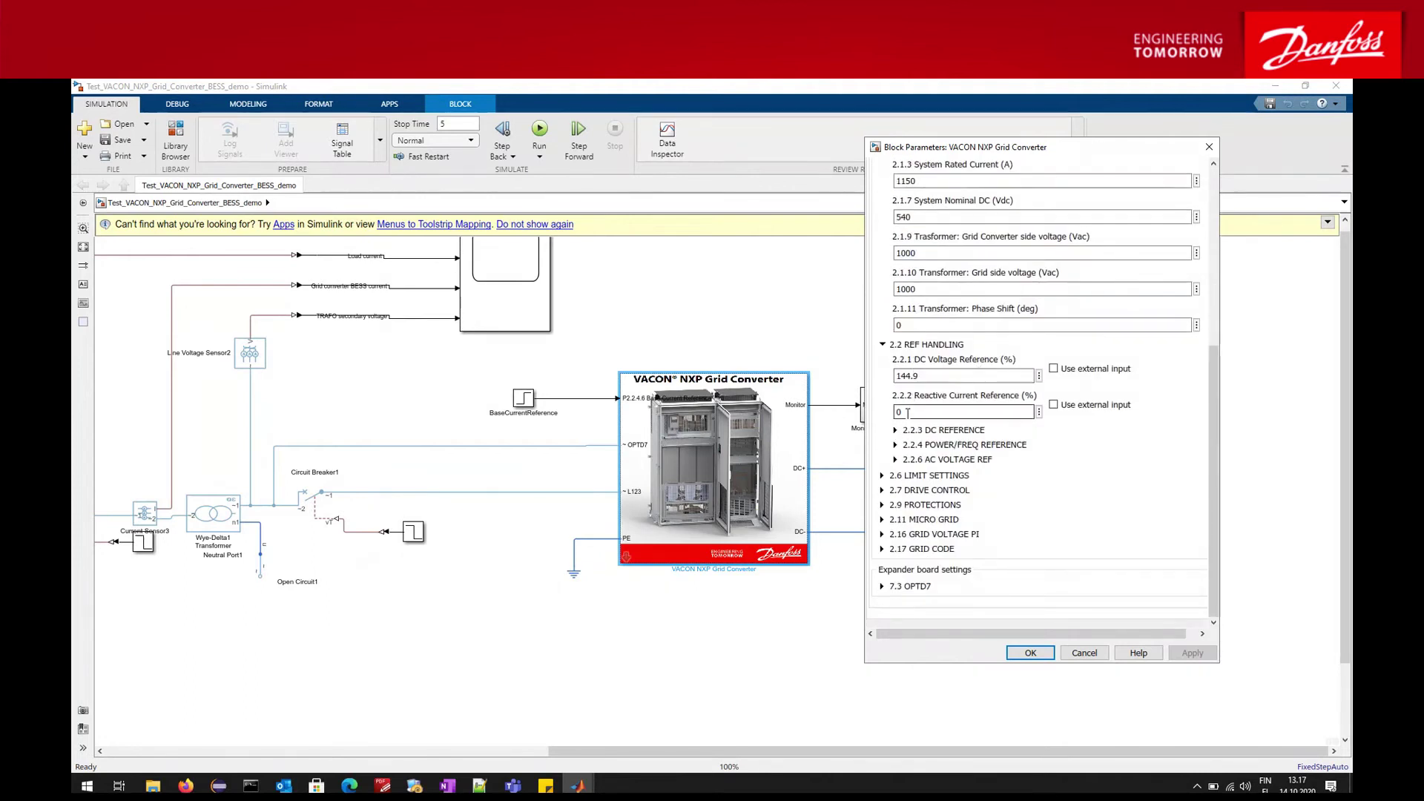
left_click(882, 477)
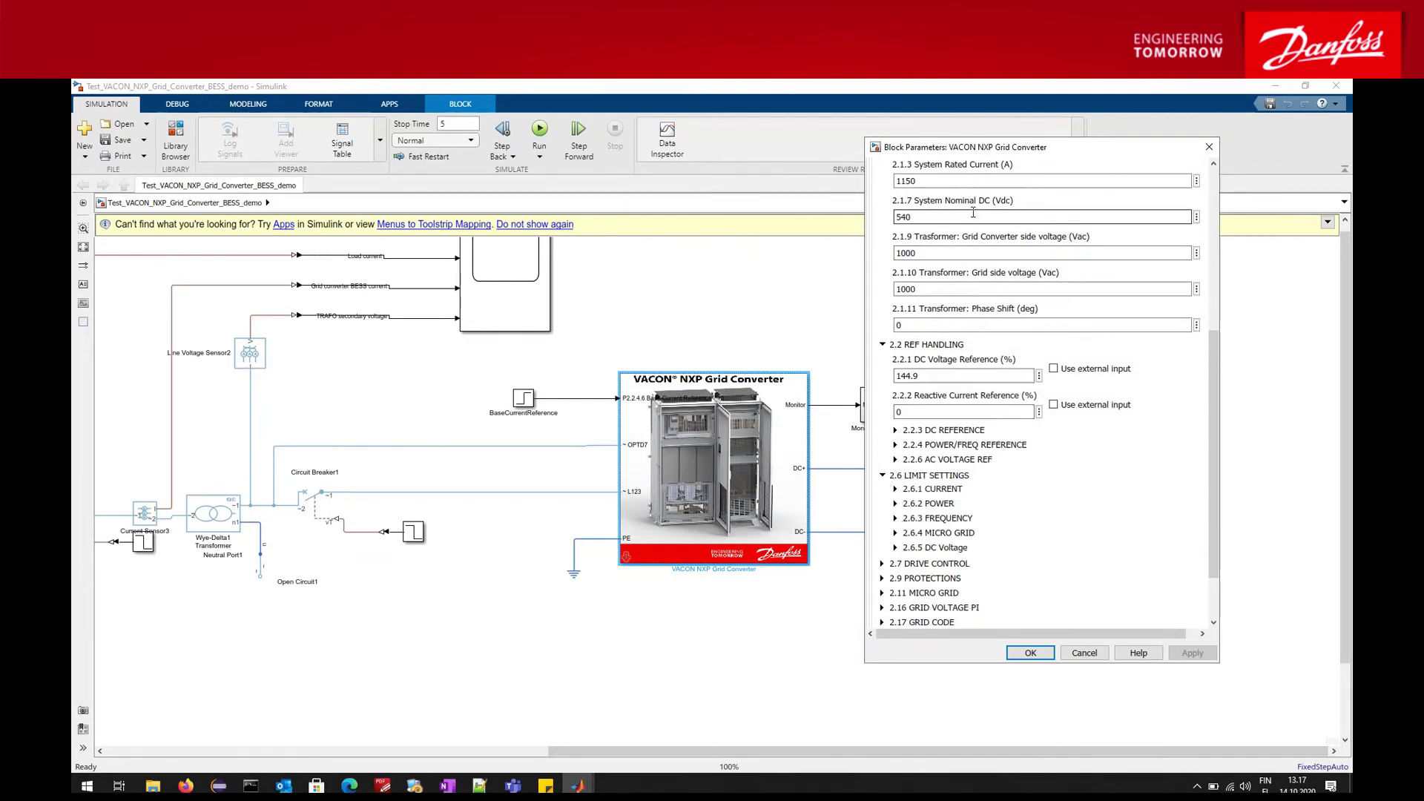
left_click_drag(1026, 152, 1063, 105)
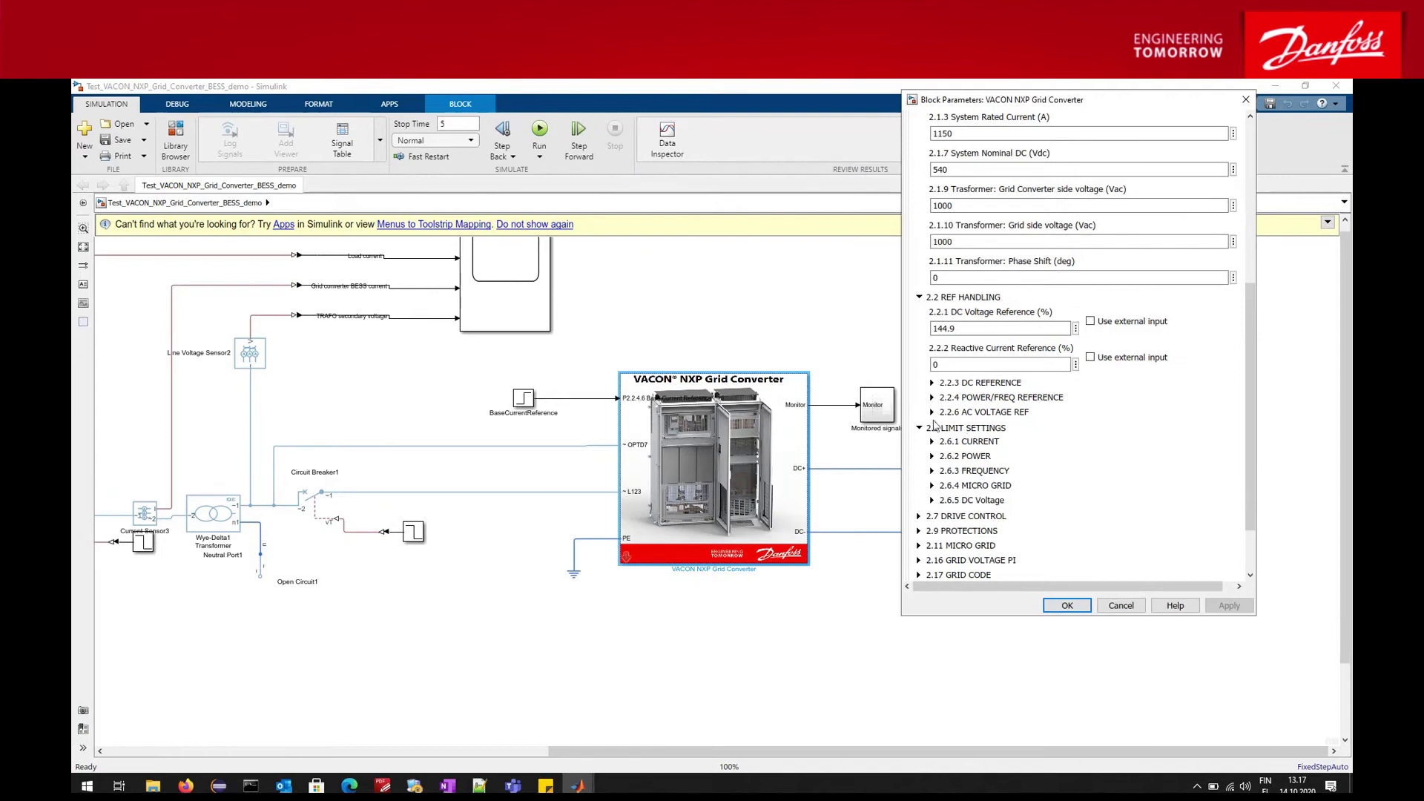
- Collapse the 2.6 LIMIT SETTINGS and 2.2 REF HANDLING groups and review the converter's 2.11 MICRO GRID parameters, including the control mode
left_click(920, 428)
left_click(919, 297)
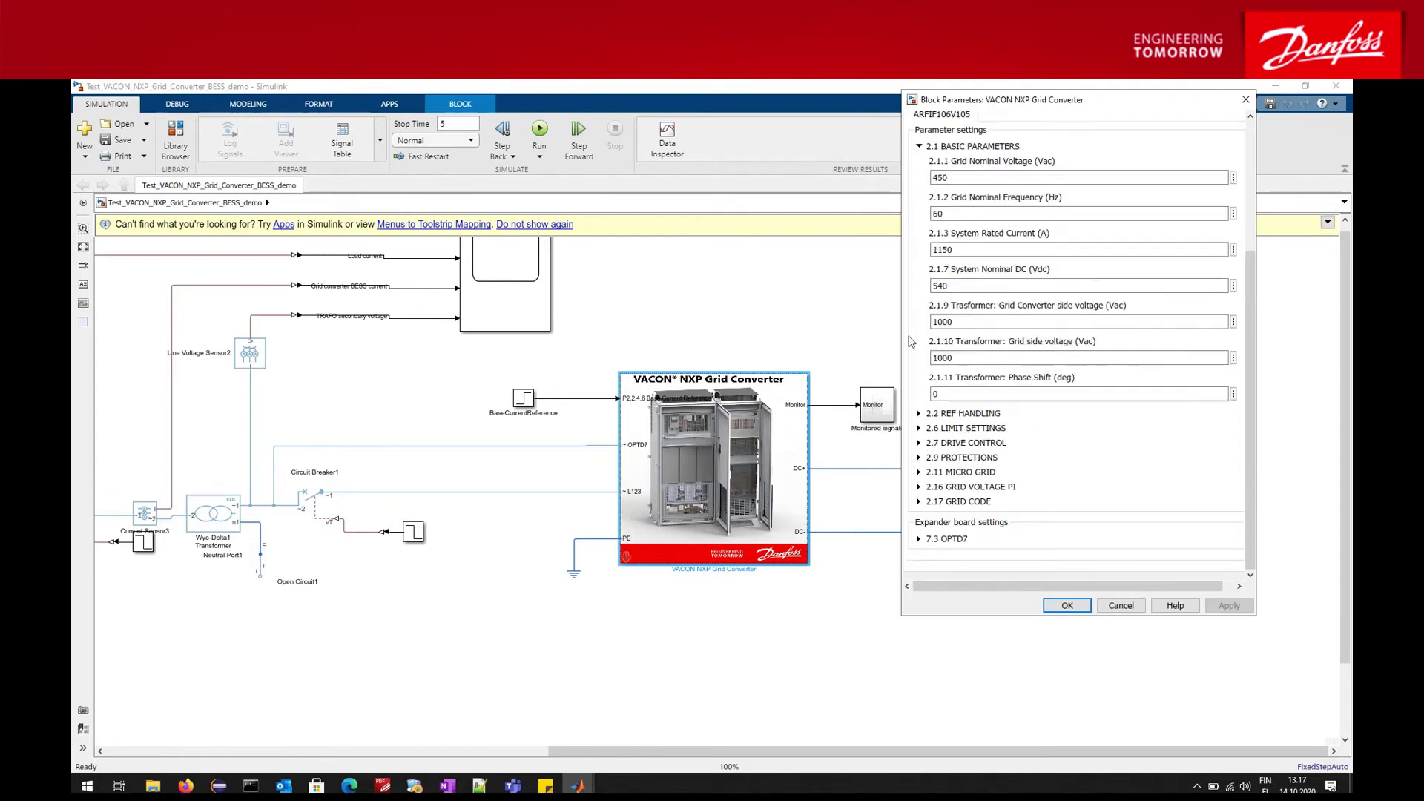
left_click(919, 471)
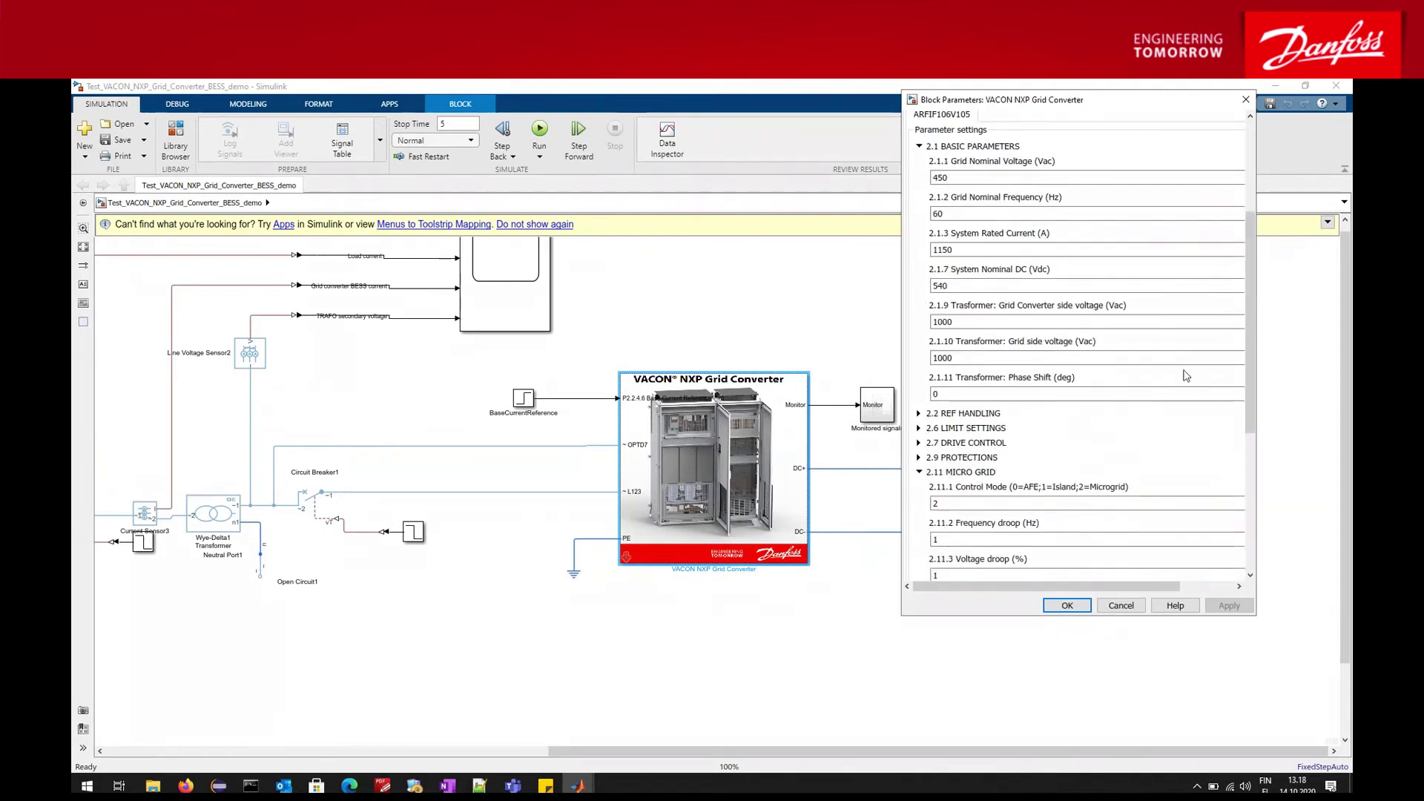
left_click_drag(1251, 351, 1288, 467)
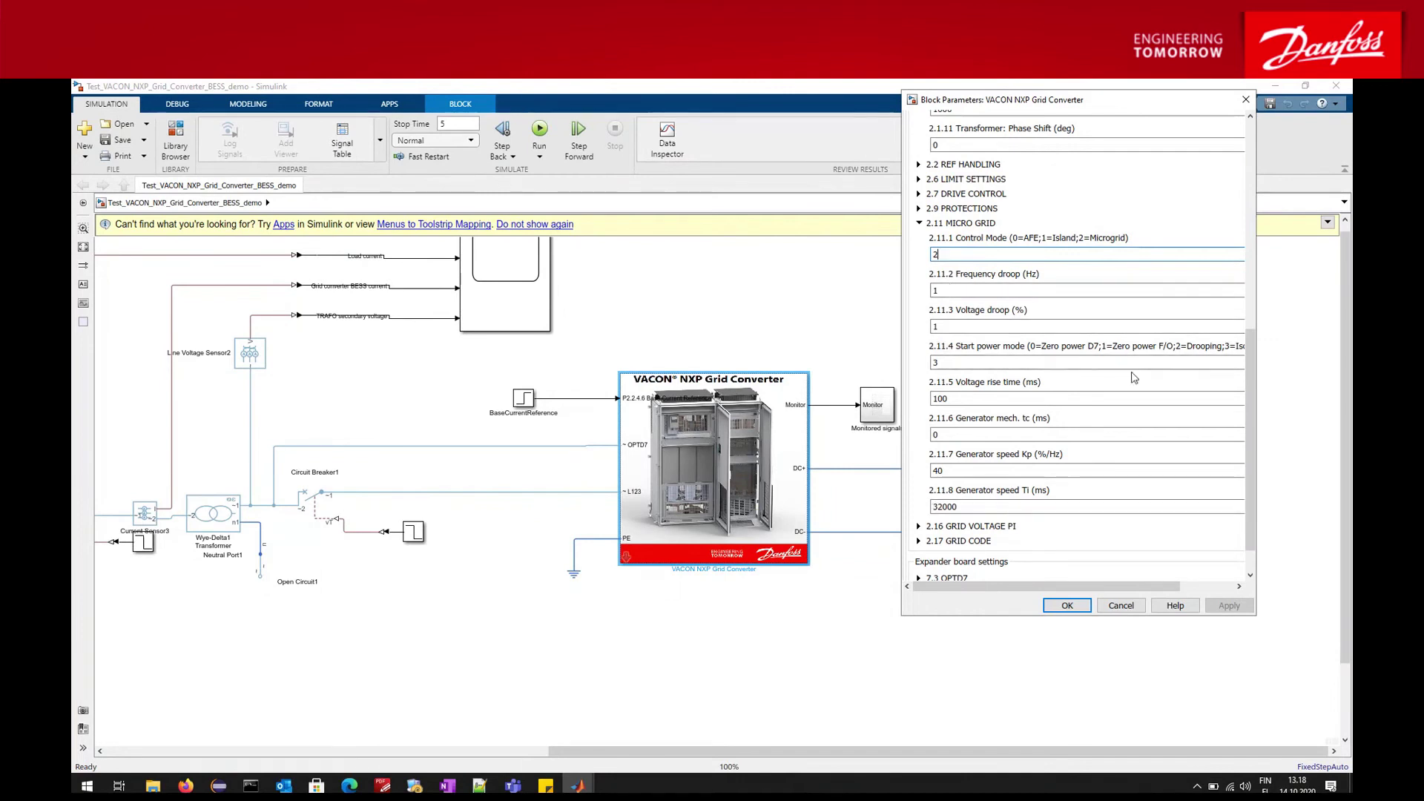
scroll(1255, 373, "down", 1)
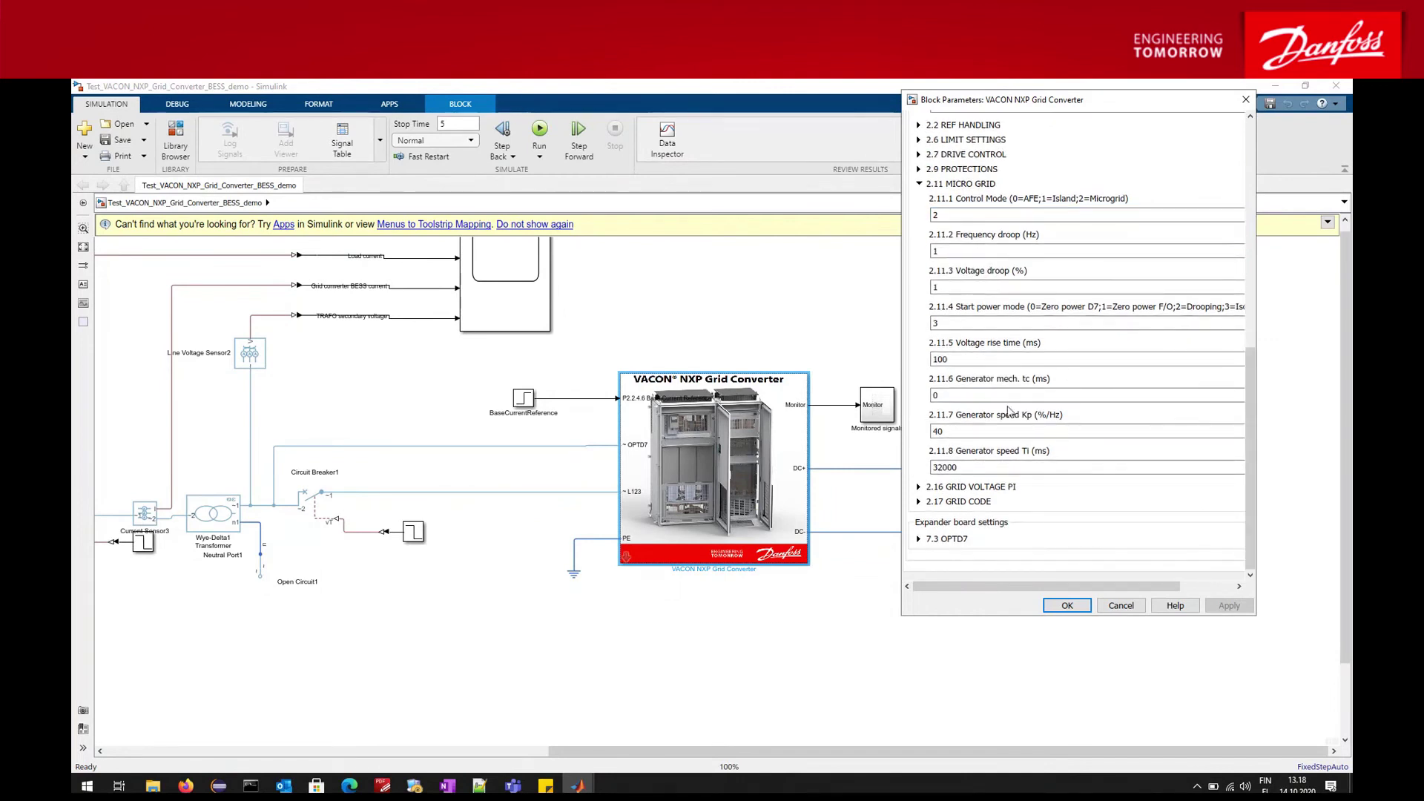
left_click(919, 183)
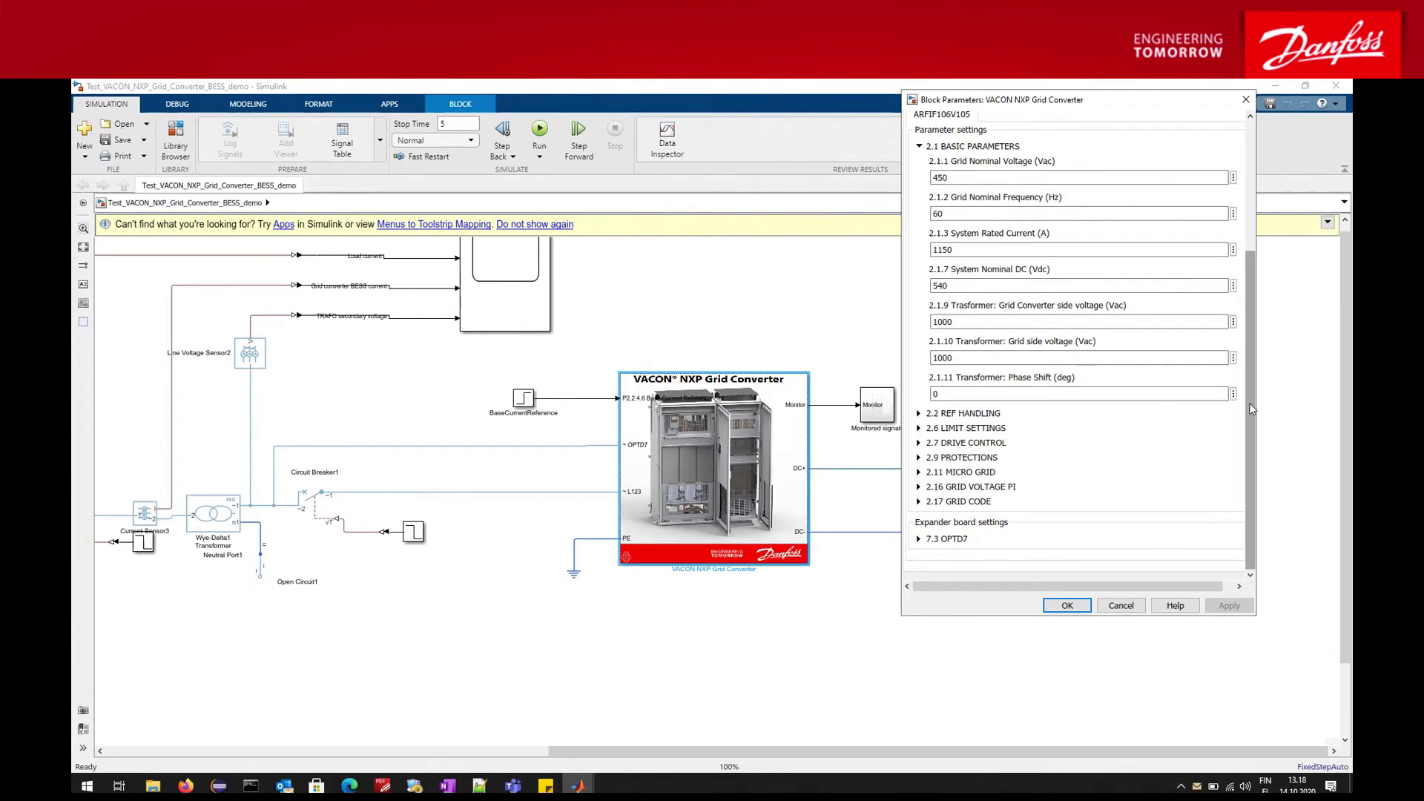
- Examine the Enable Grid Code parameter and the parameter subgroups under 2.17 GRID CODE
left_click(918, 502)
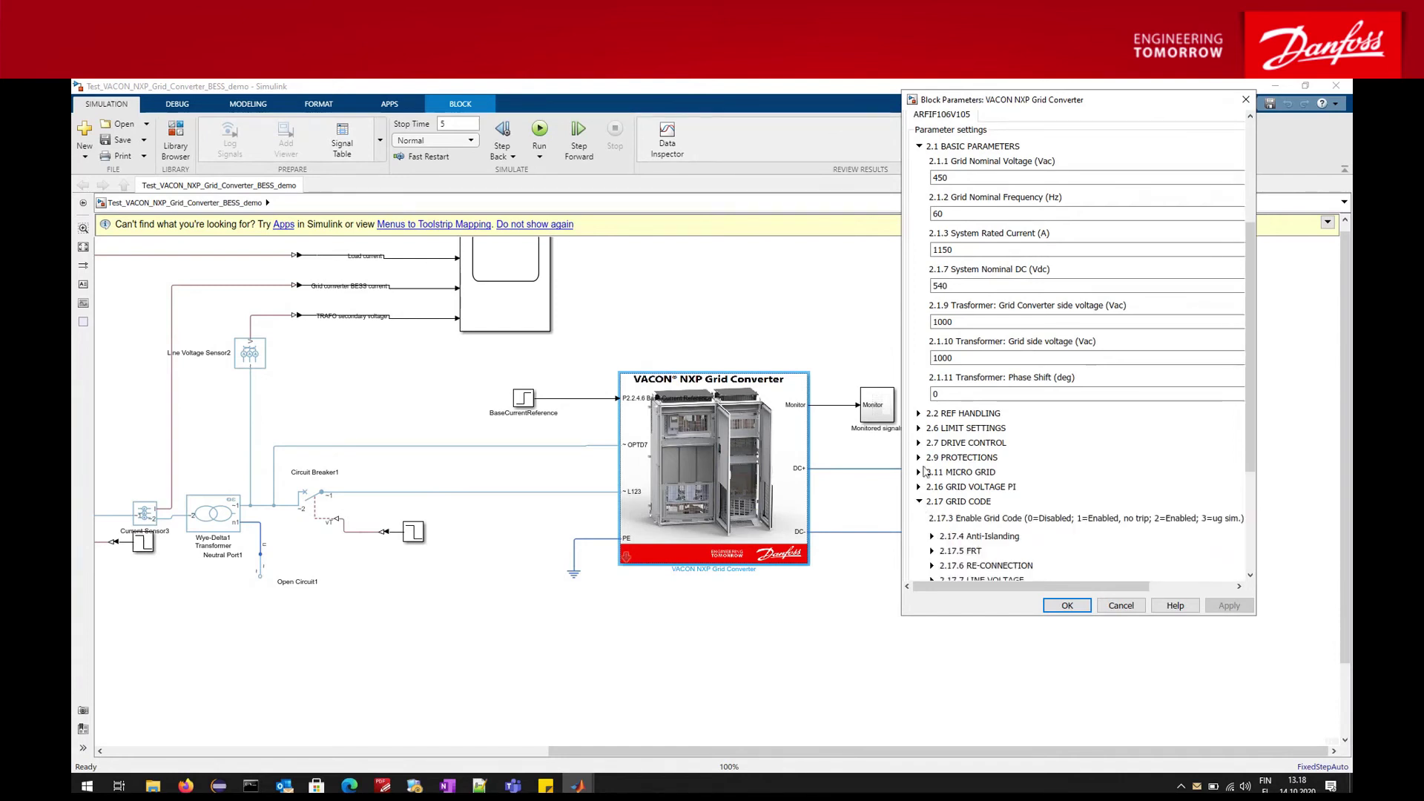
scroll(1252, 343, "down", 5)
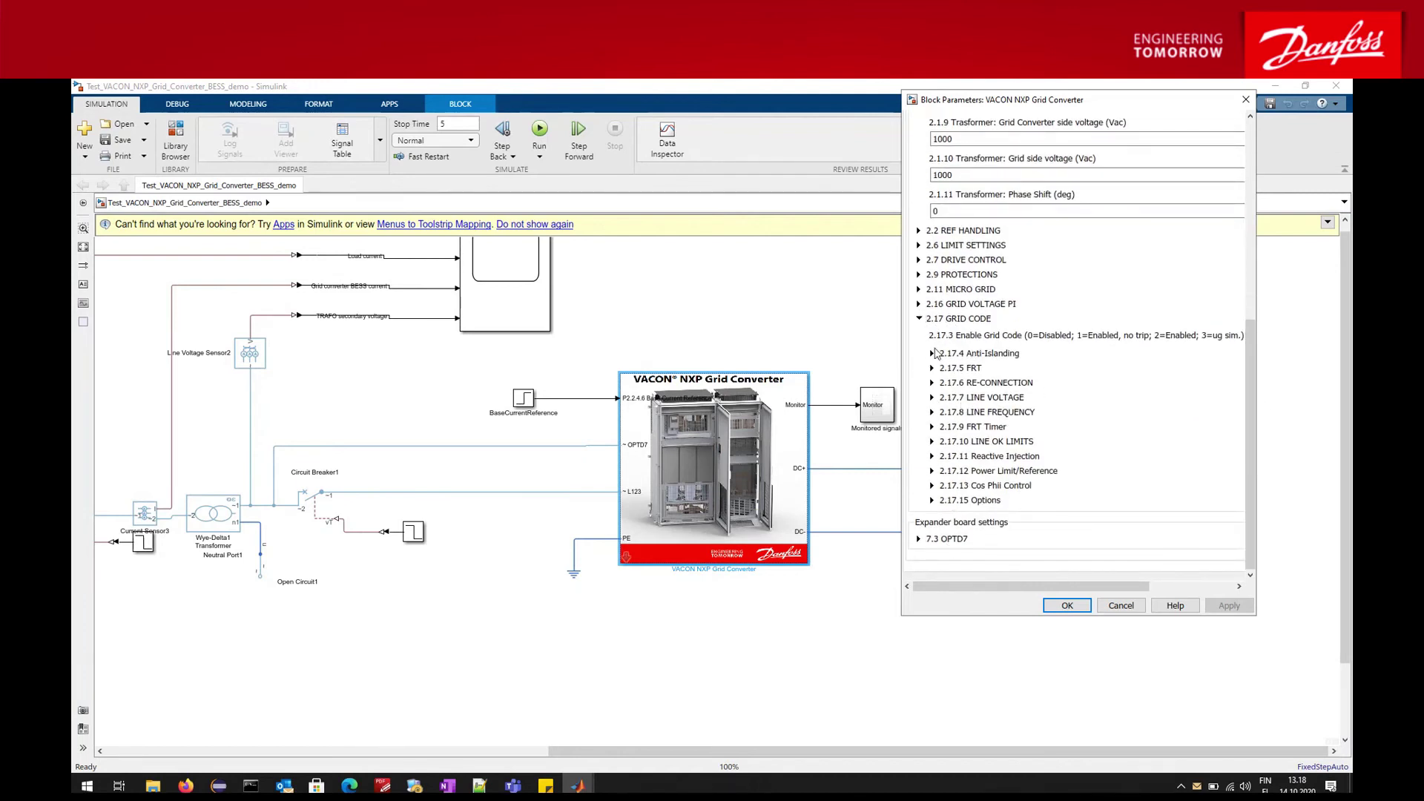
left_click(920, 318)
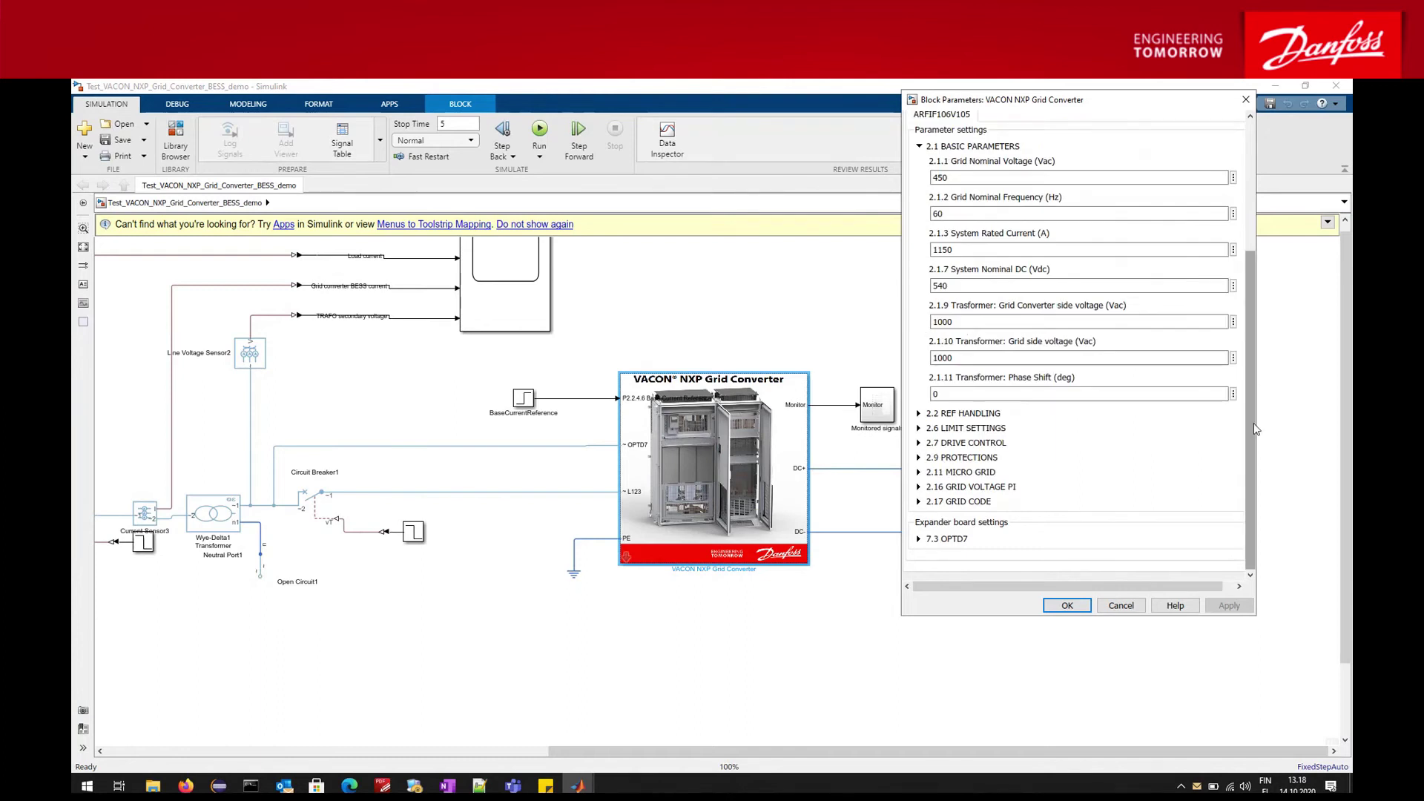
left_click(920, 502)
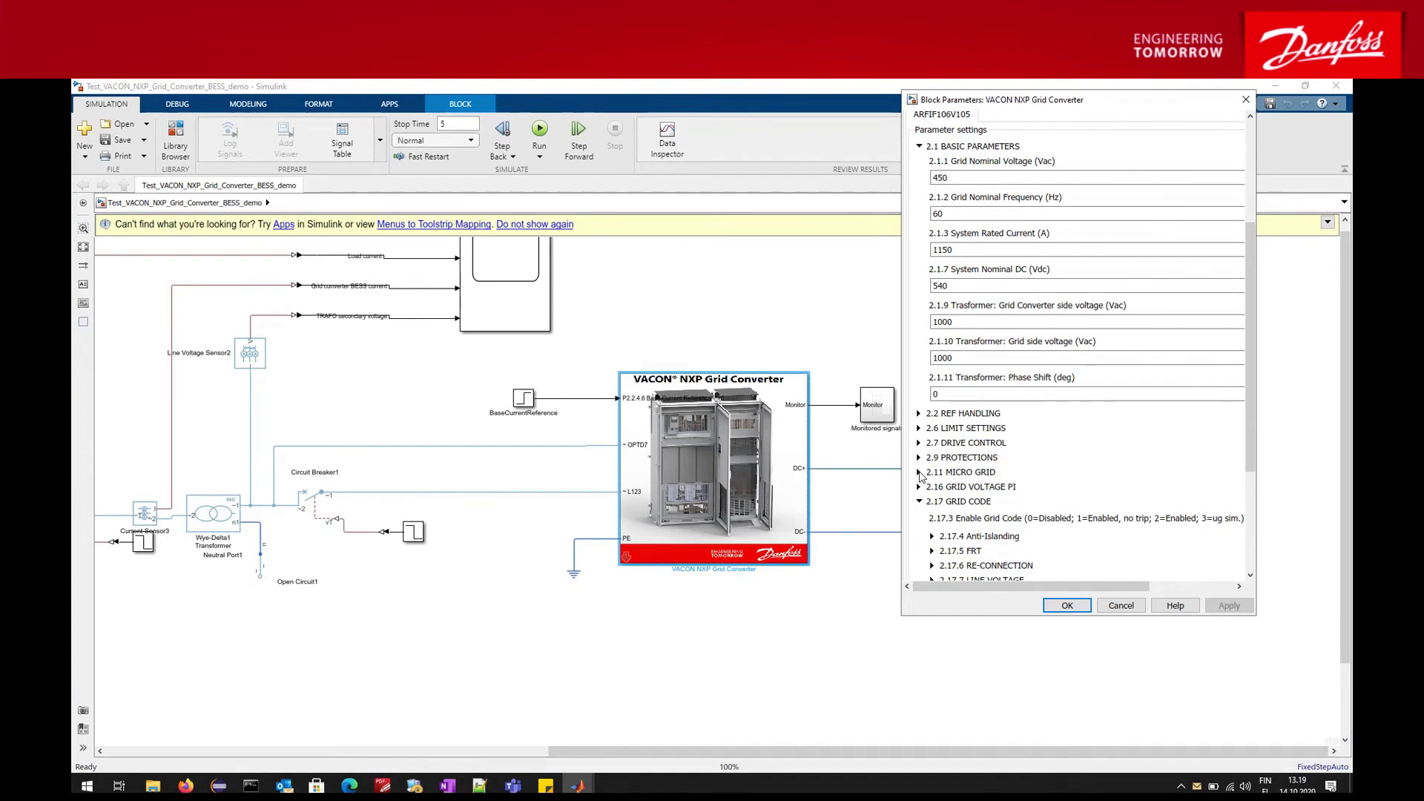
- Recheck the 2.11 MICRO GRID parameters, and collapse that group along with 2.1 BASIC PARAMETERS
left_click(919, 472)
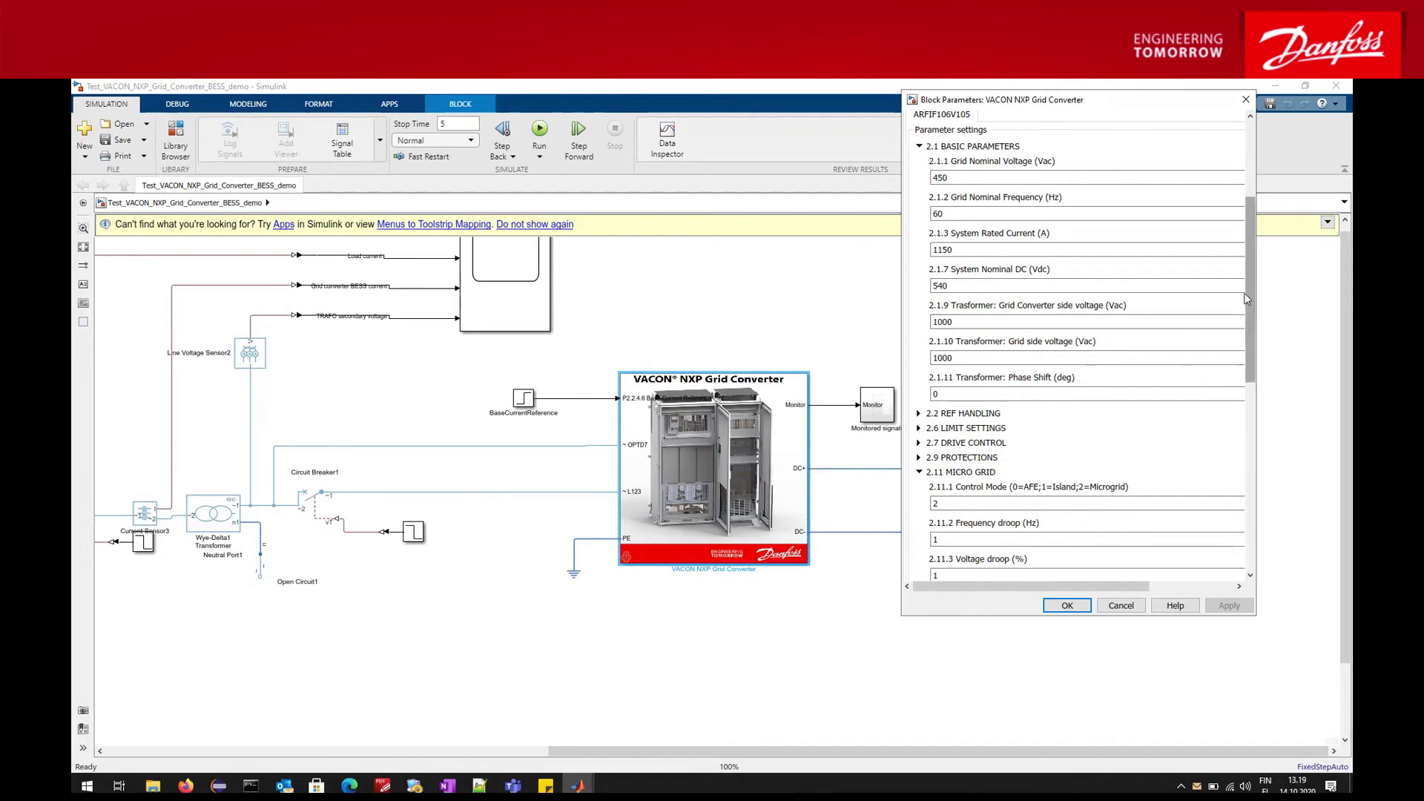
left_click_drag(1247, 299, 1258, 354)
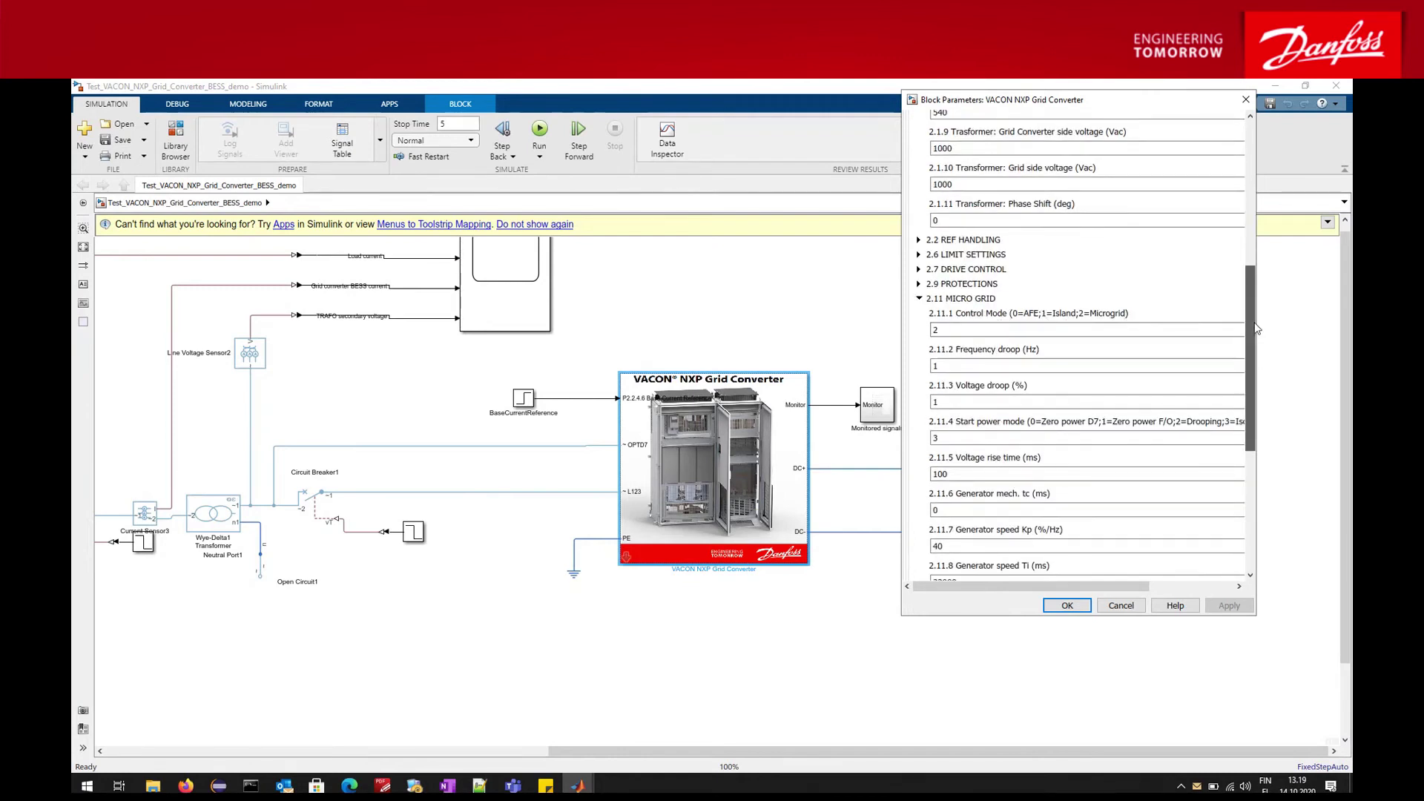
left_click_drag(1256, 328, 1247, 252)
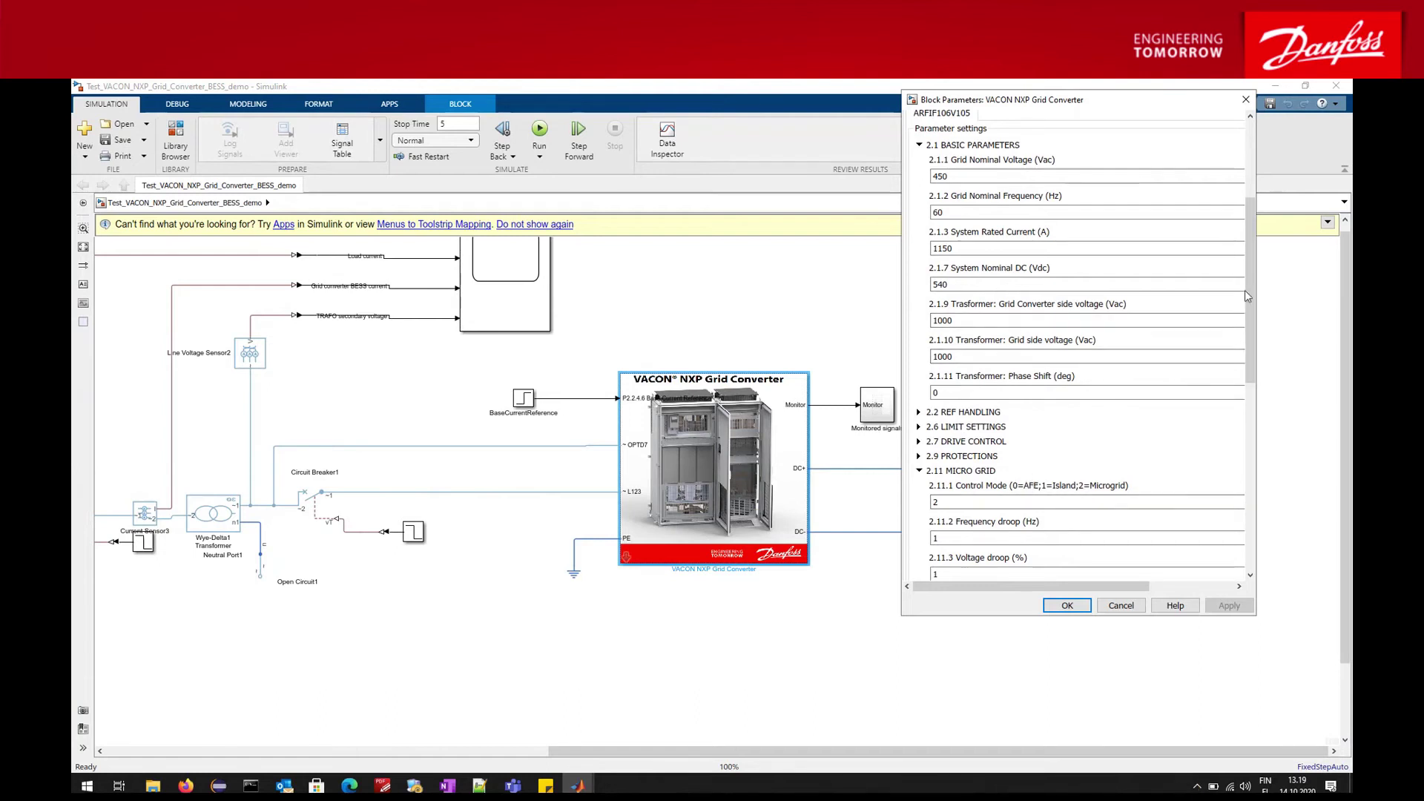
left_click_drag(1252, 278, 1261, 178)
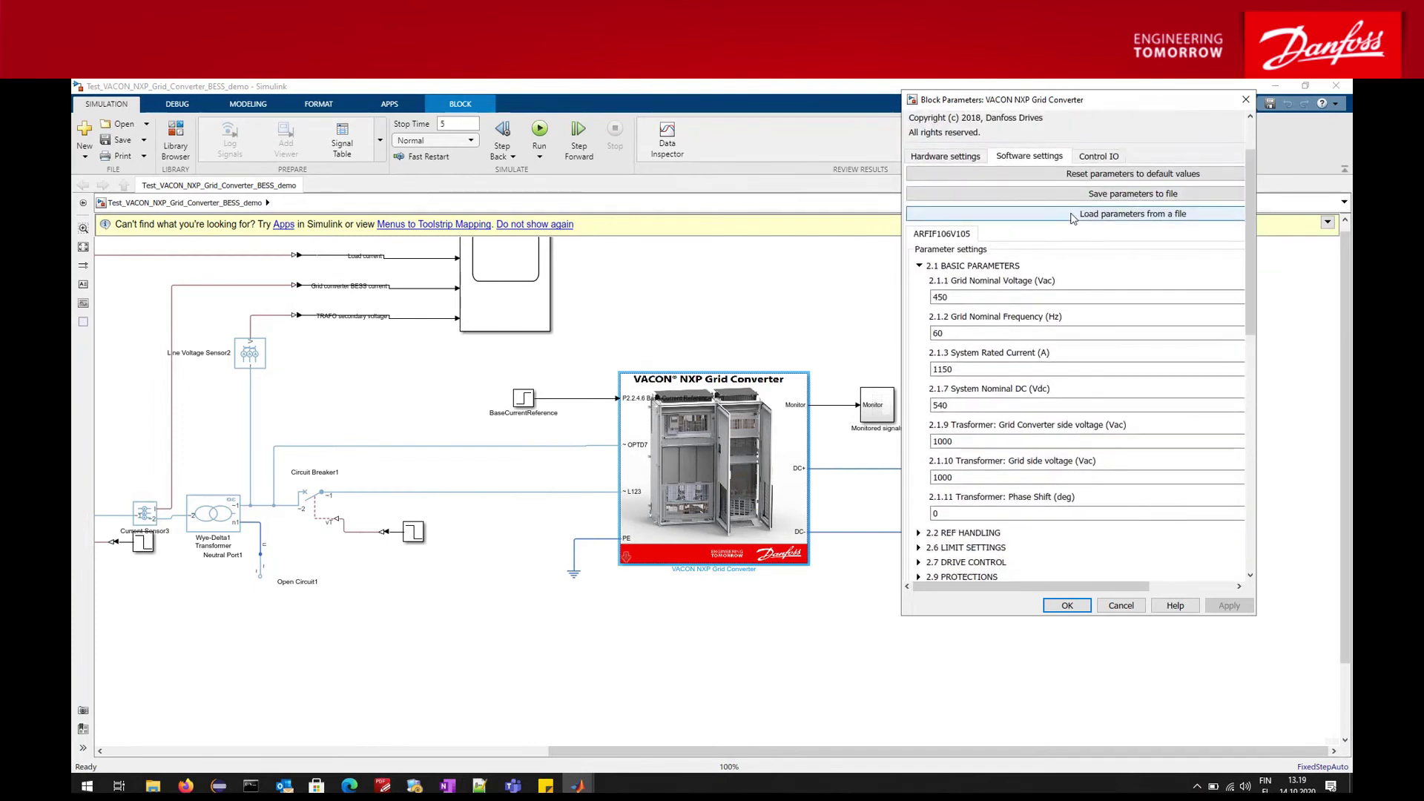
left_click(919, 265)
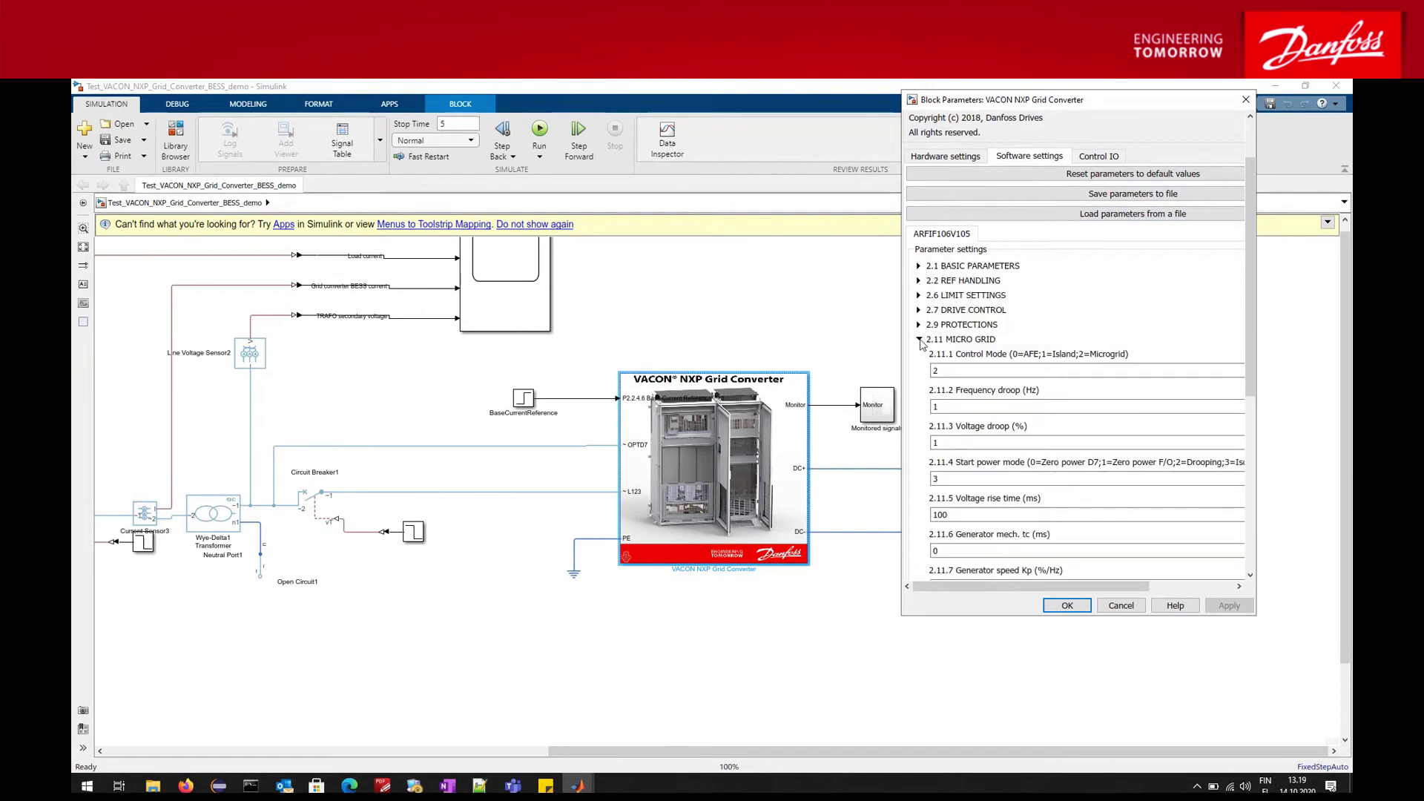
left_click(919, 338)
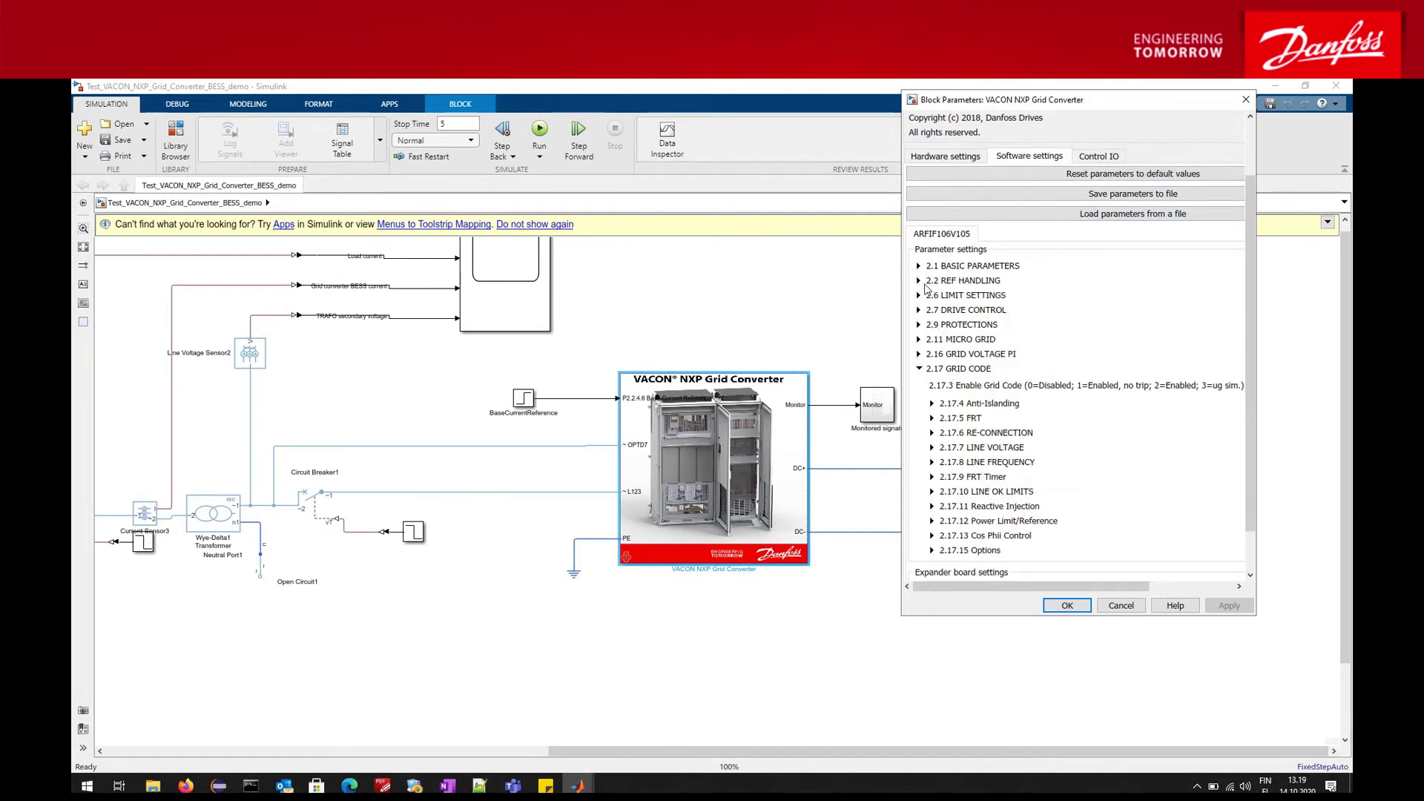
- Expand the 2.2 REF HANDLING group and point out the BaseCurrentReference block with its signal line into the grid converter
left_click(919, 280)
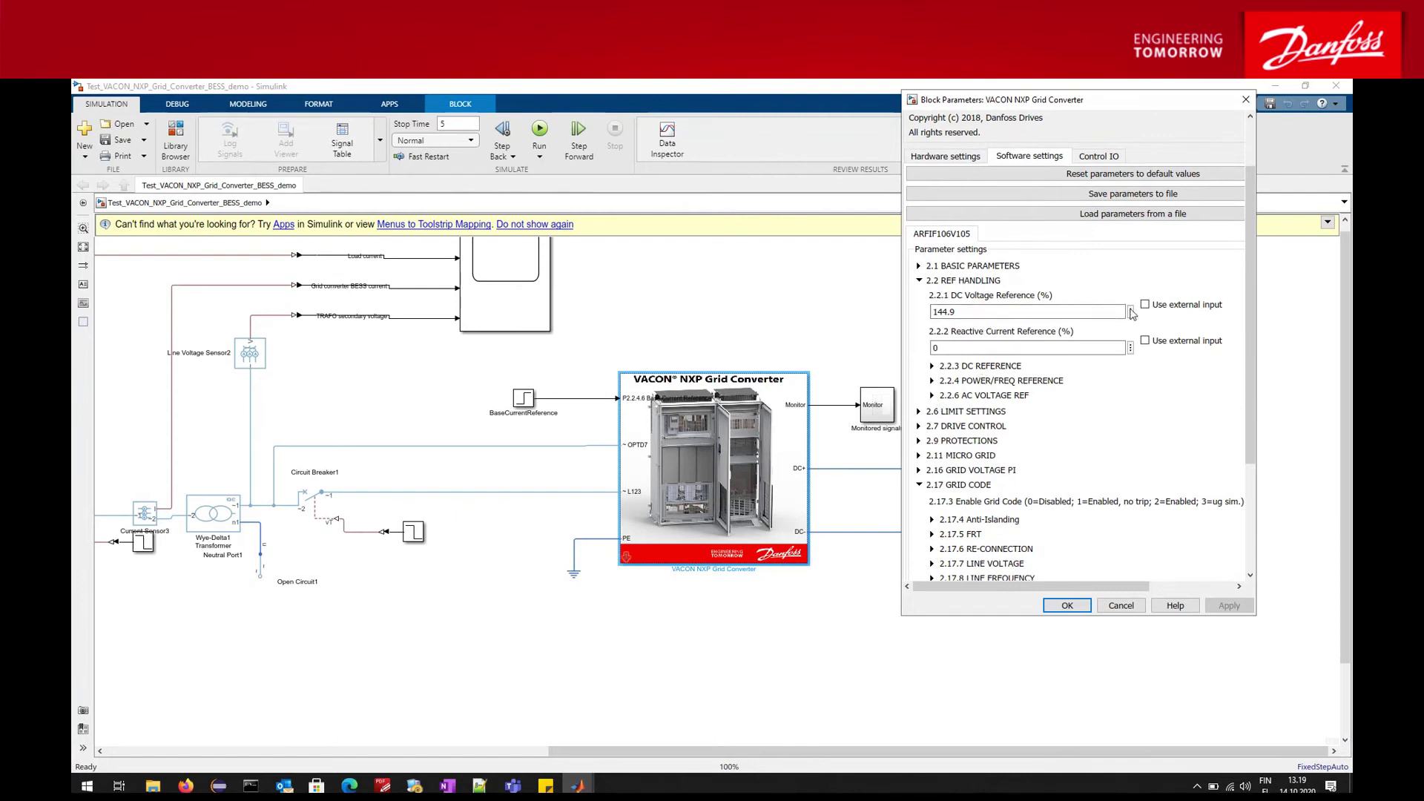
key("Escape")
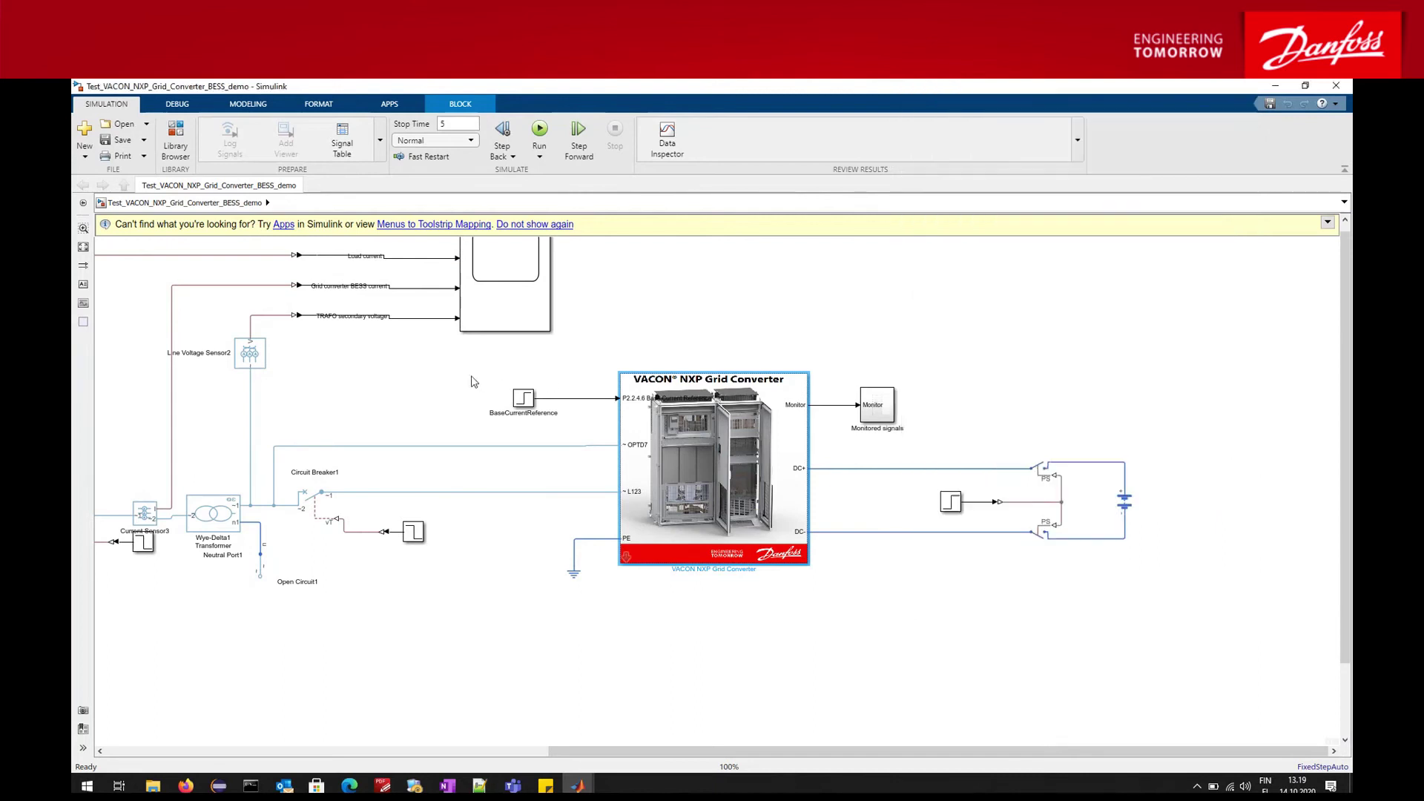
left_click_drag(471, 375, 603, 423)
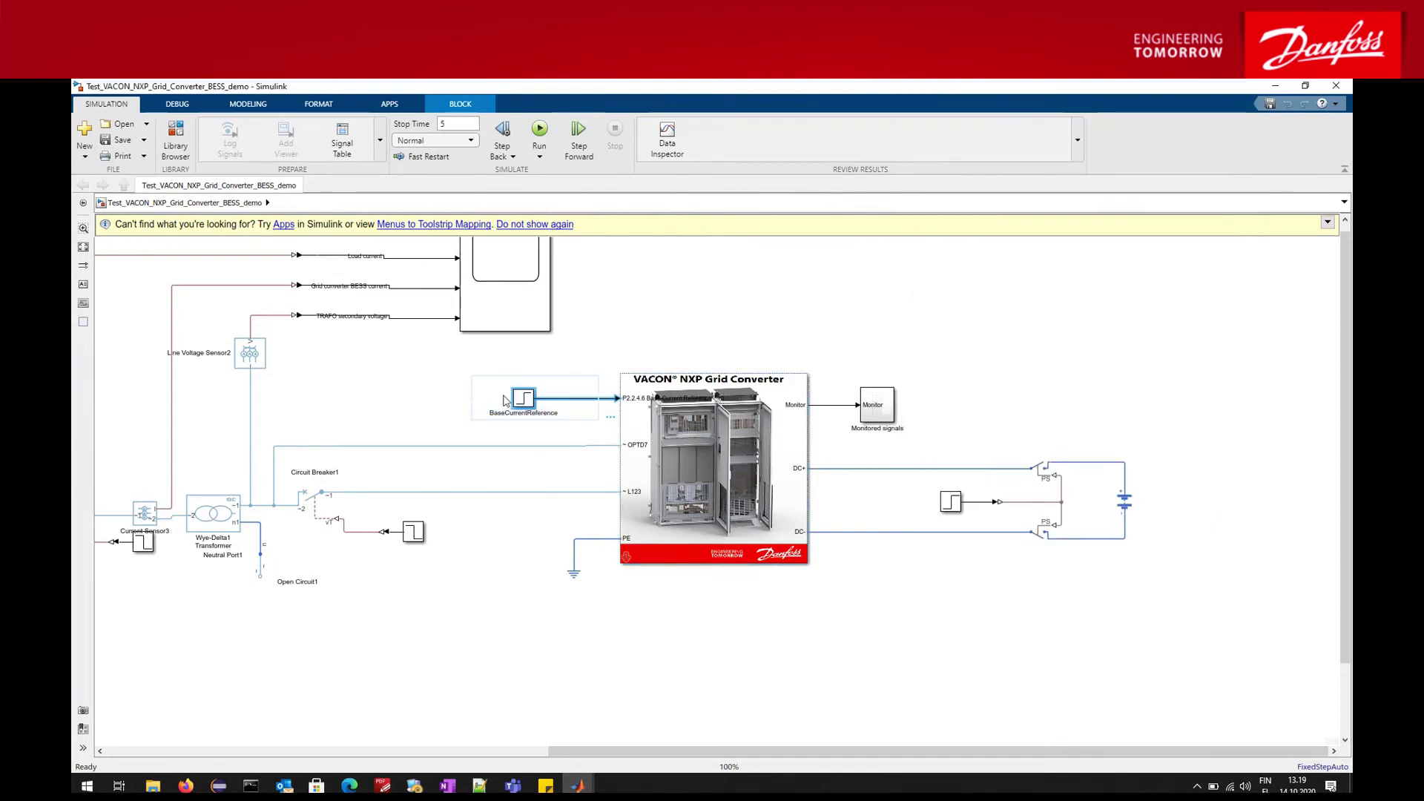
left_click(586, 360)
left_click_drag(469, 373, 581, 428)
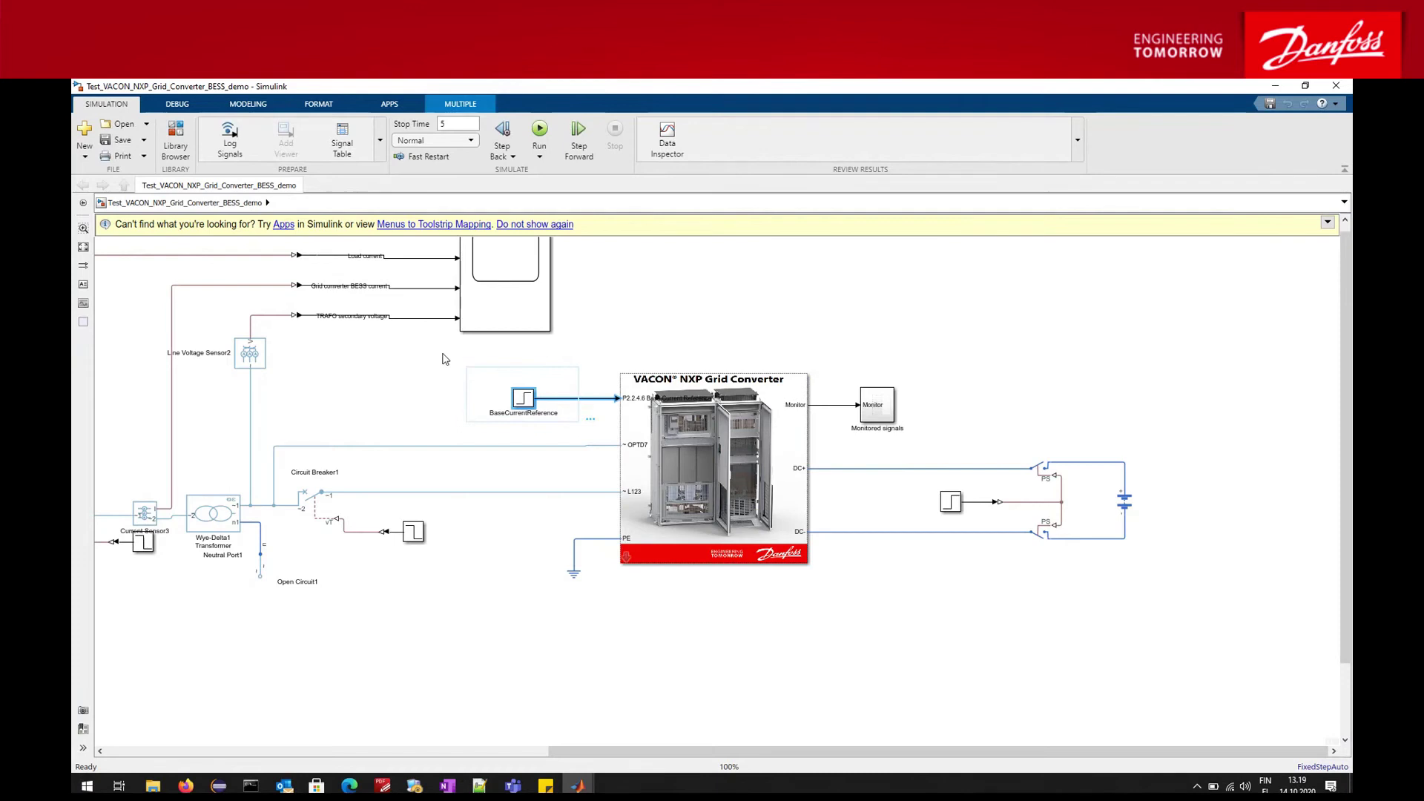
left_click(595, 373)
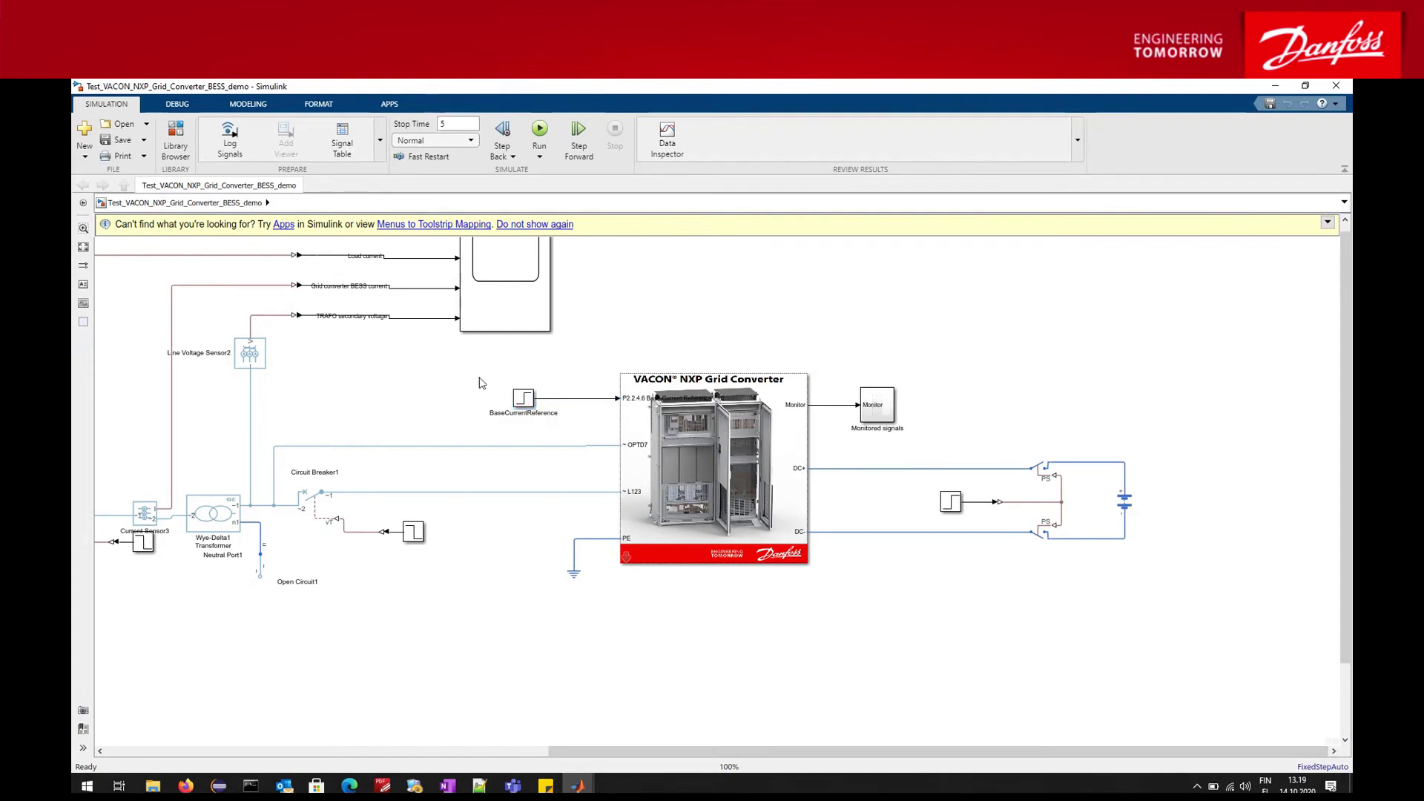
left_click_drag(473, 376, 589, 435)
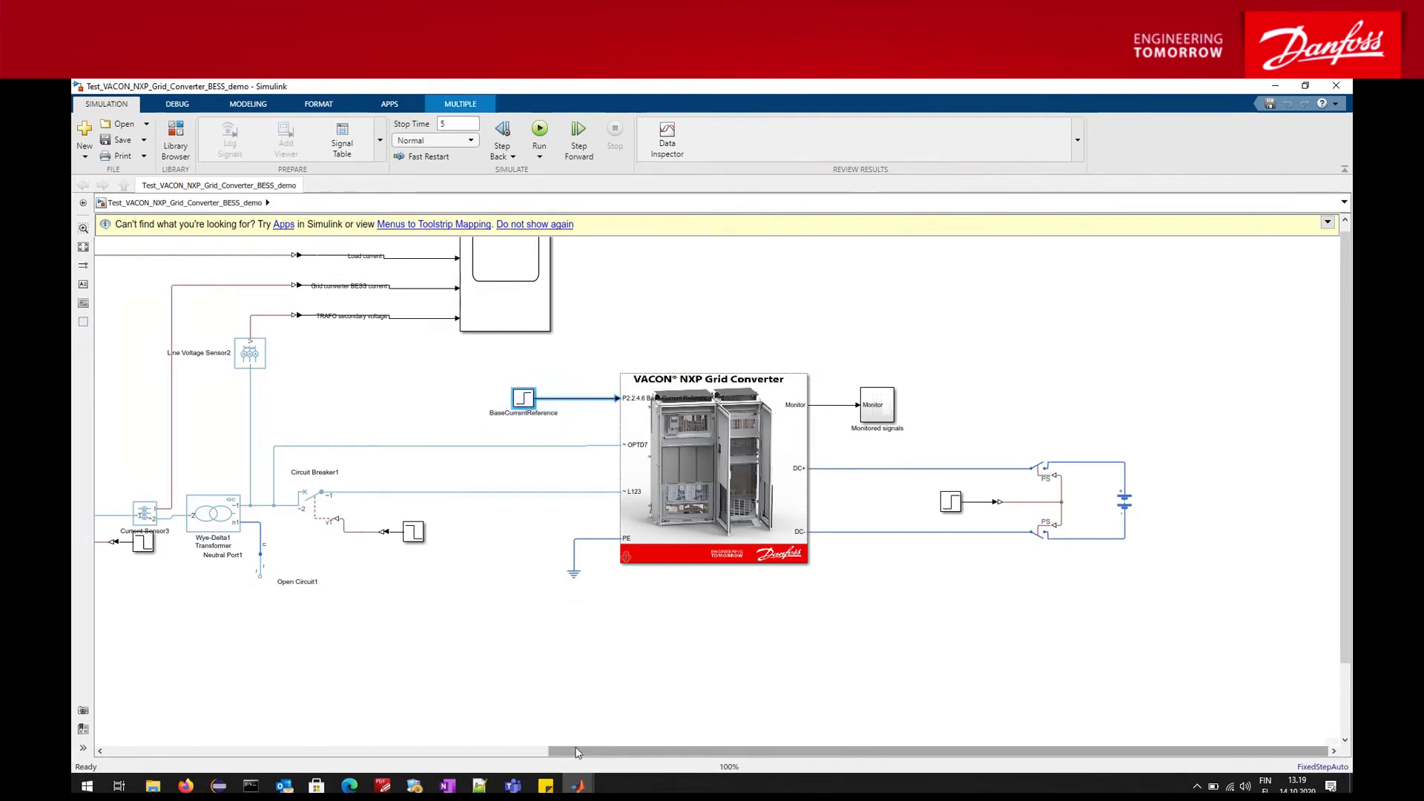
- Return to the converter's parameters and examine 2.2.6 AC VOLTAGE REF and the external input option of 2.2.4.6 Base Current Reference
left_click(578, 785)
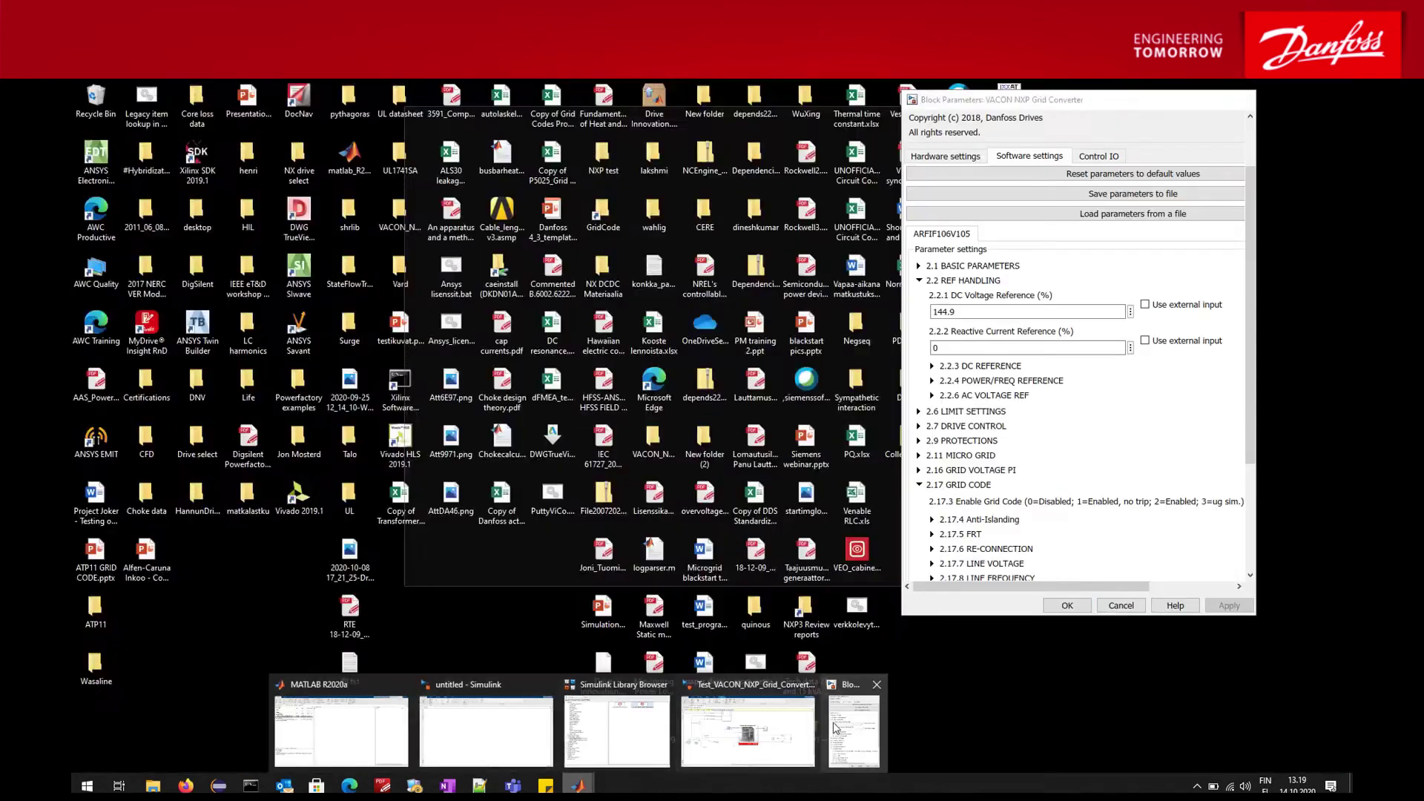
left_click(856, 723)
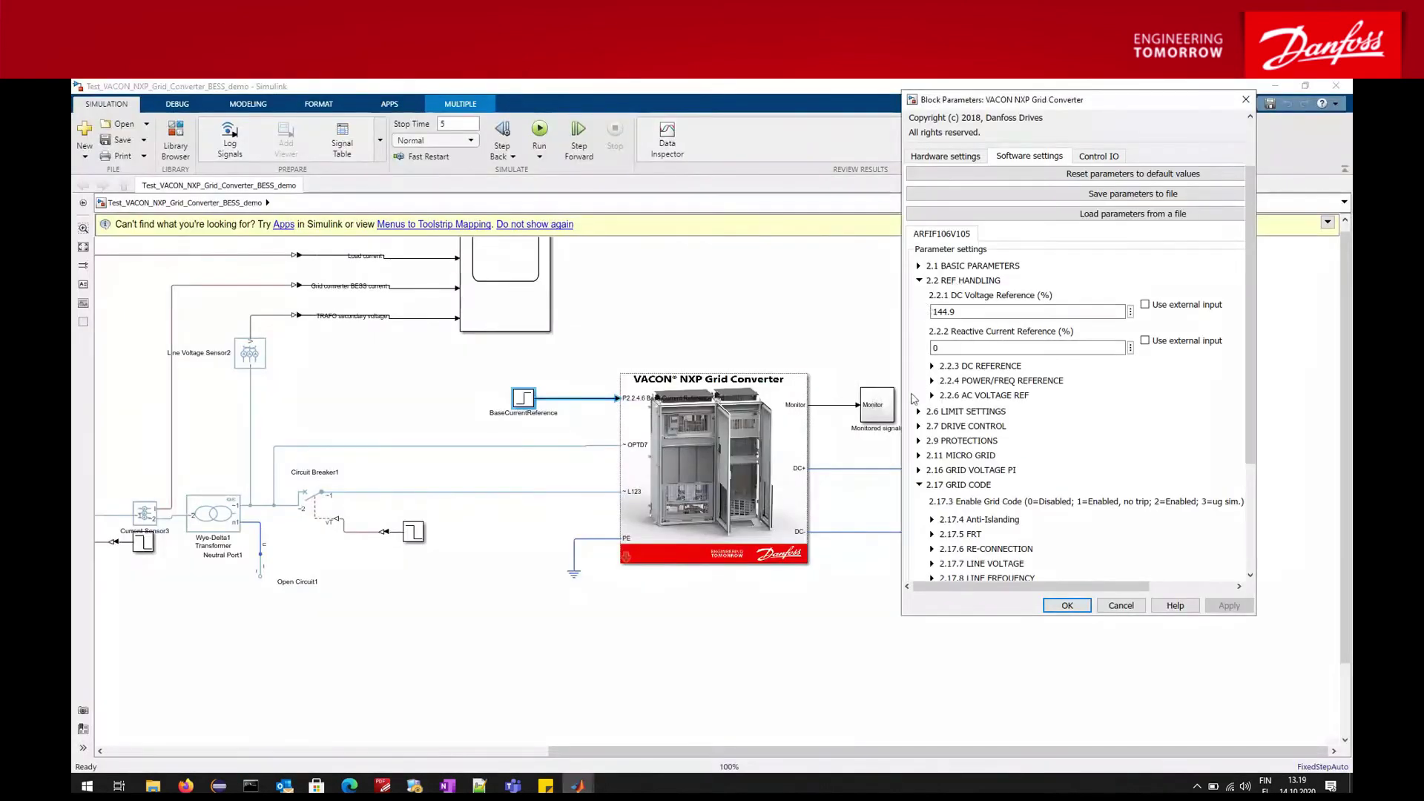
left_click(932, 395)
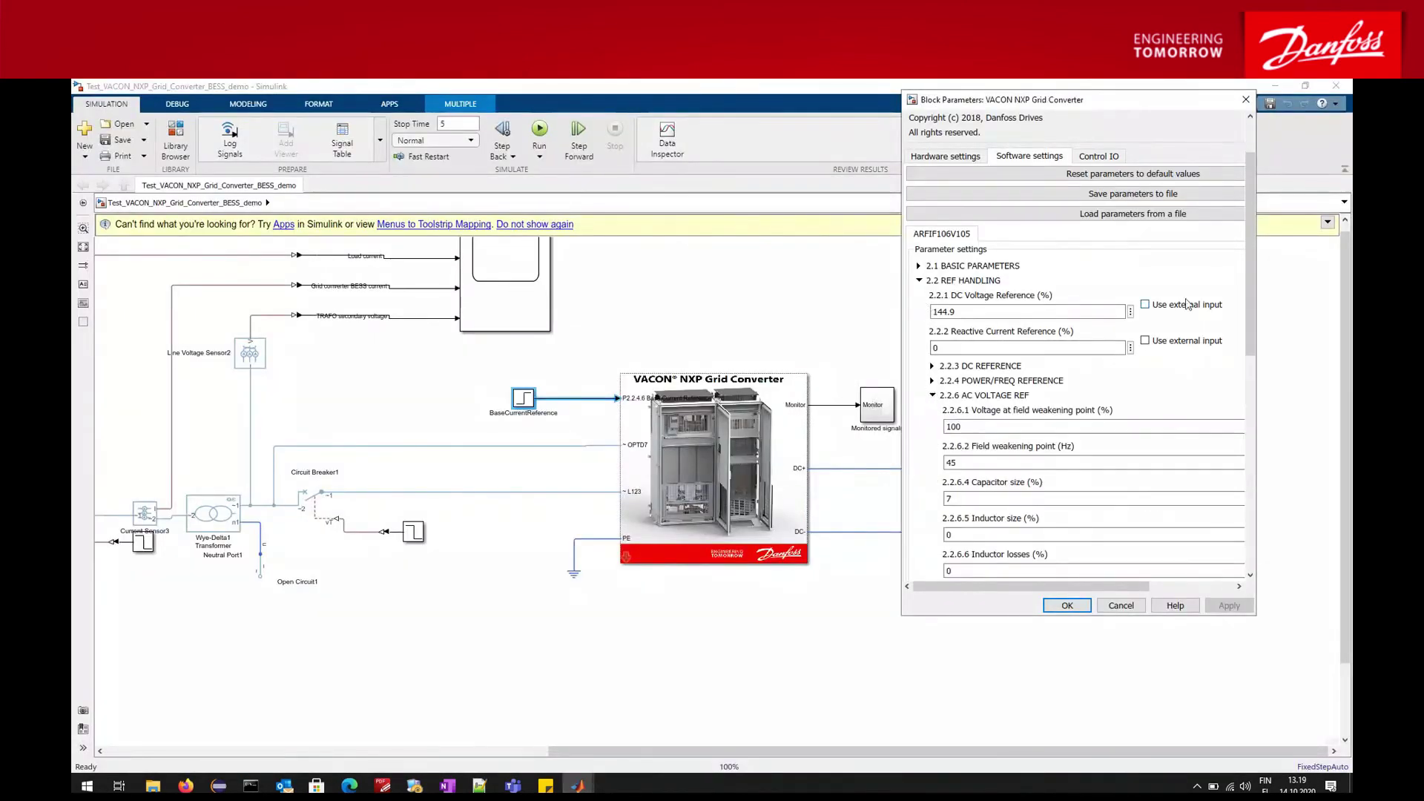
scroll(1243, 288, "down", 5)
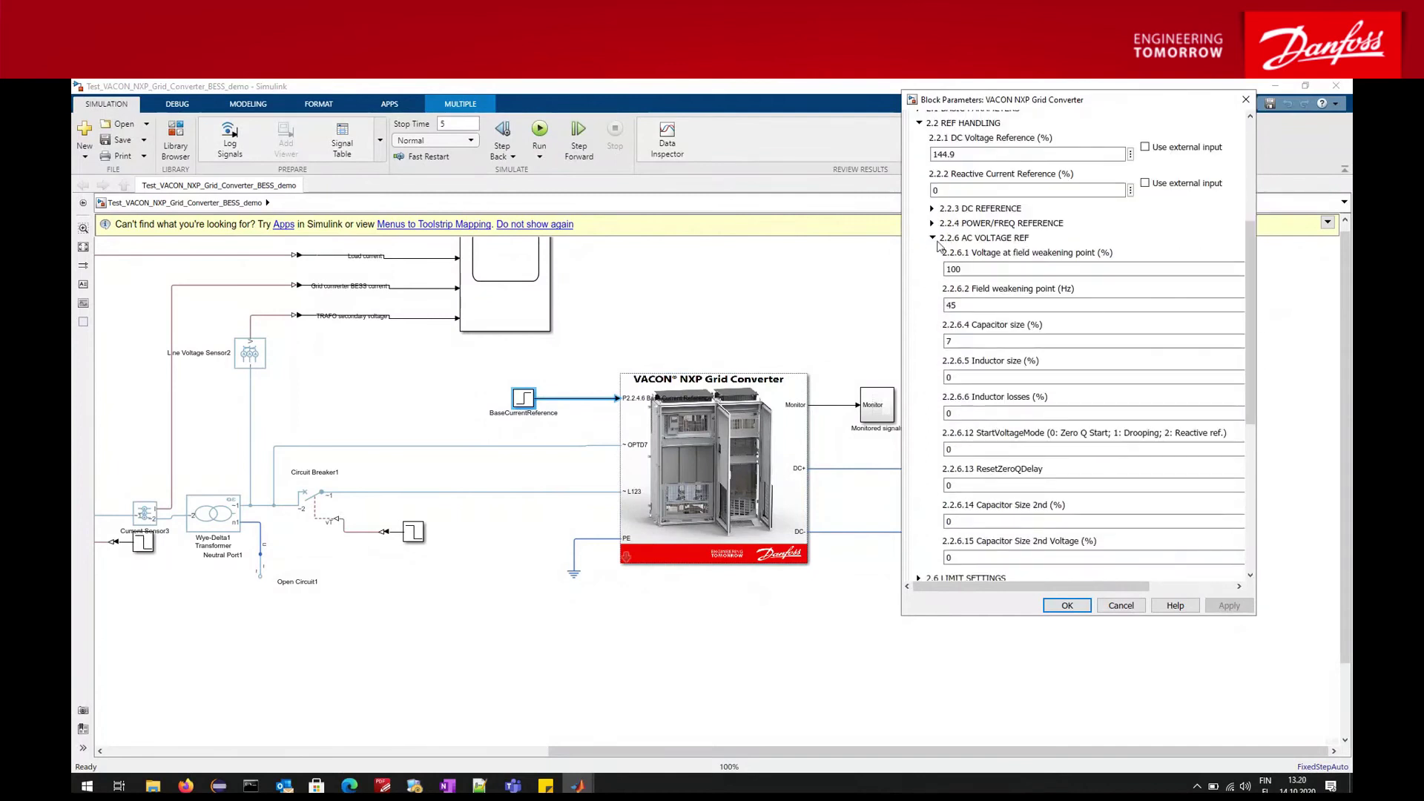
left_click(932, 238)
left_click(932, 222)
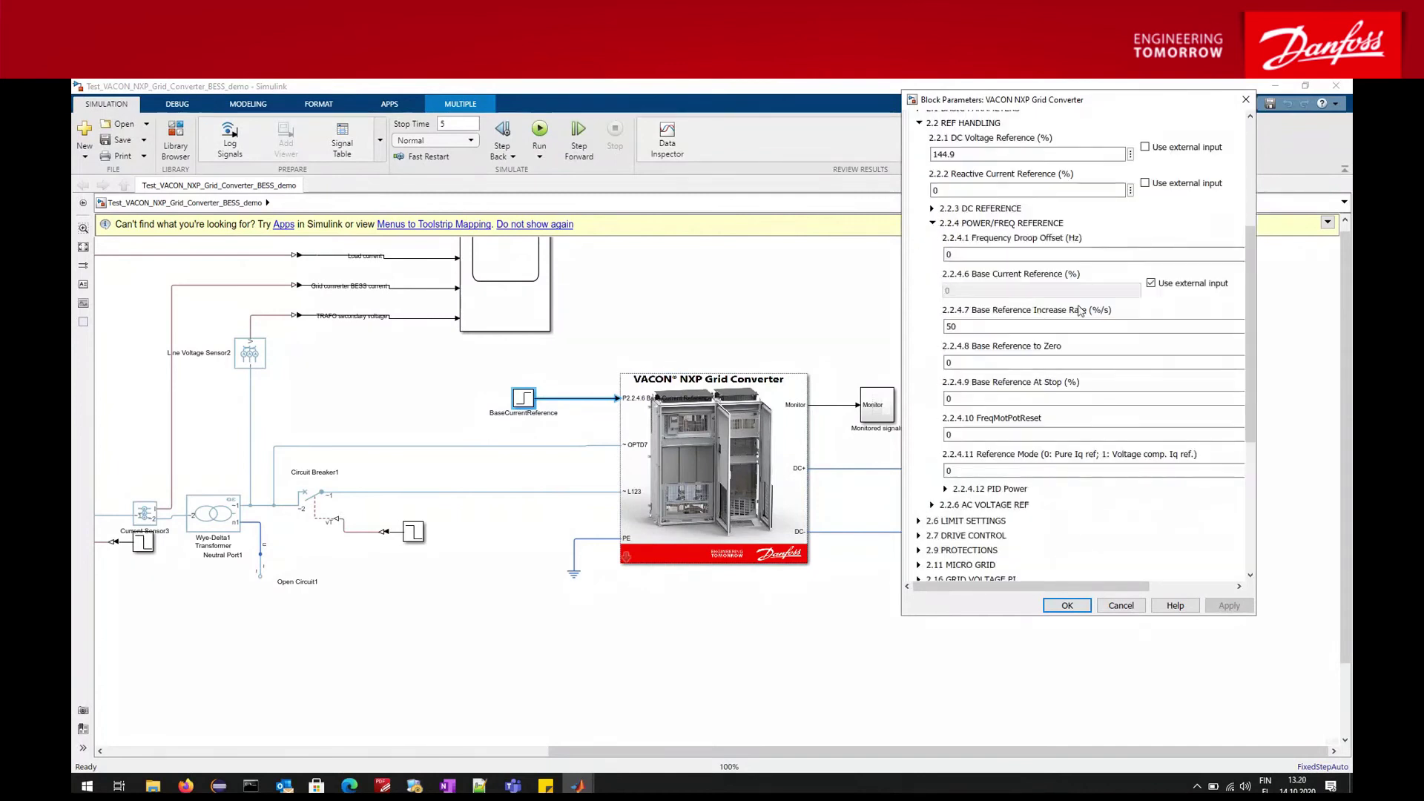
left_click(1151, 283)
key("Return")
- Clear the model selection, look over the converter's software settings once more, and close the block parameter window
left_click(427, 400)
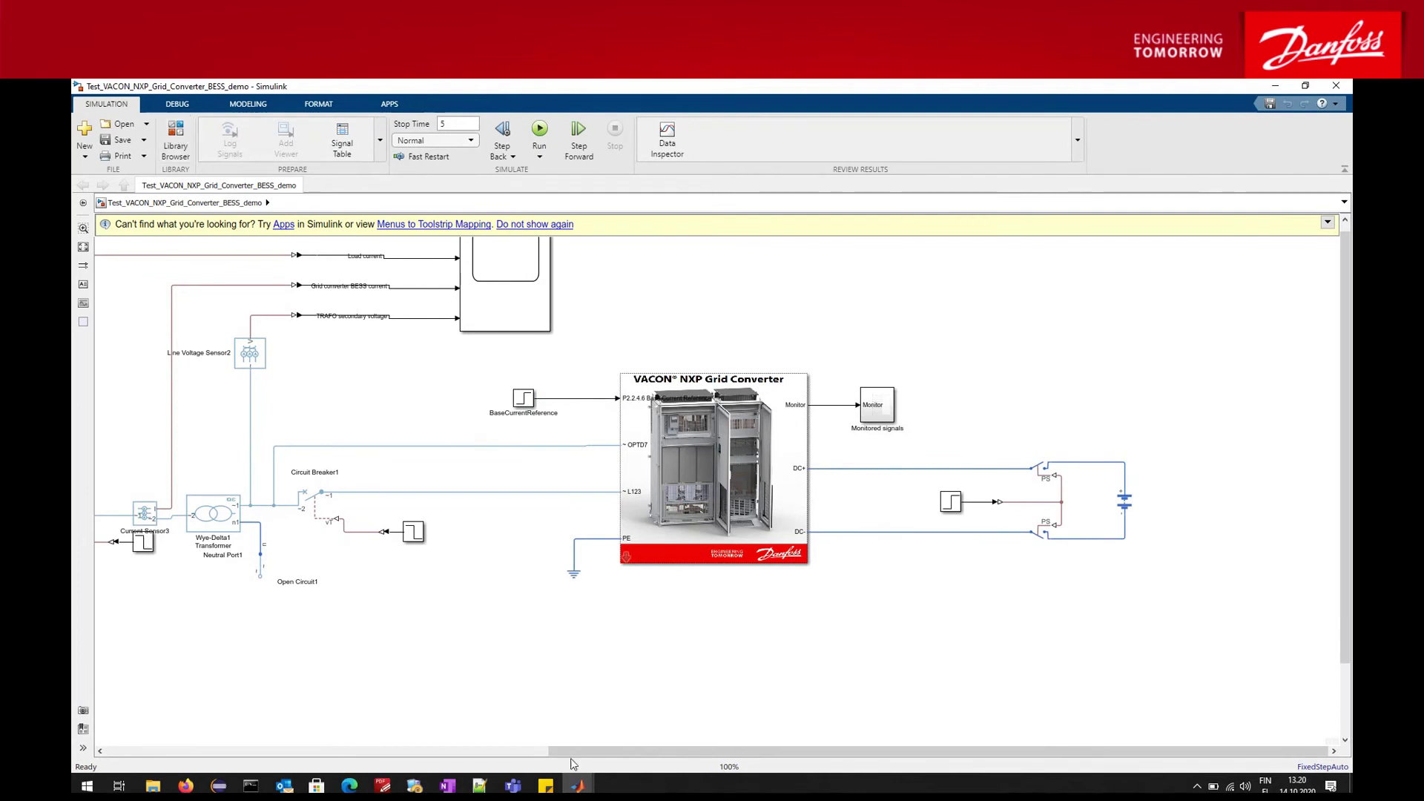
mouse_move(577, 785)
left_click(850, 712)
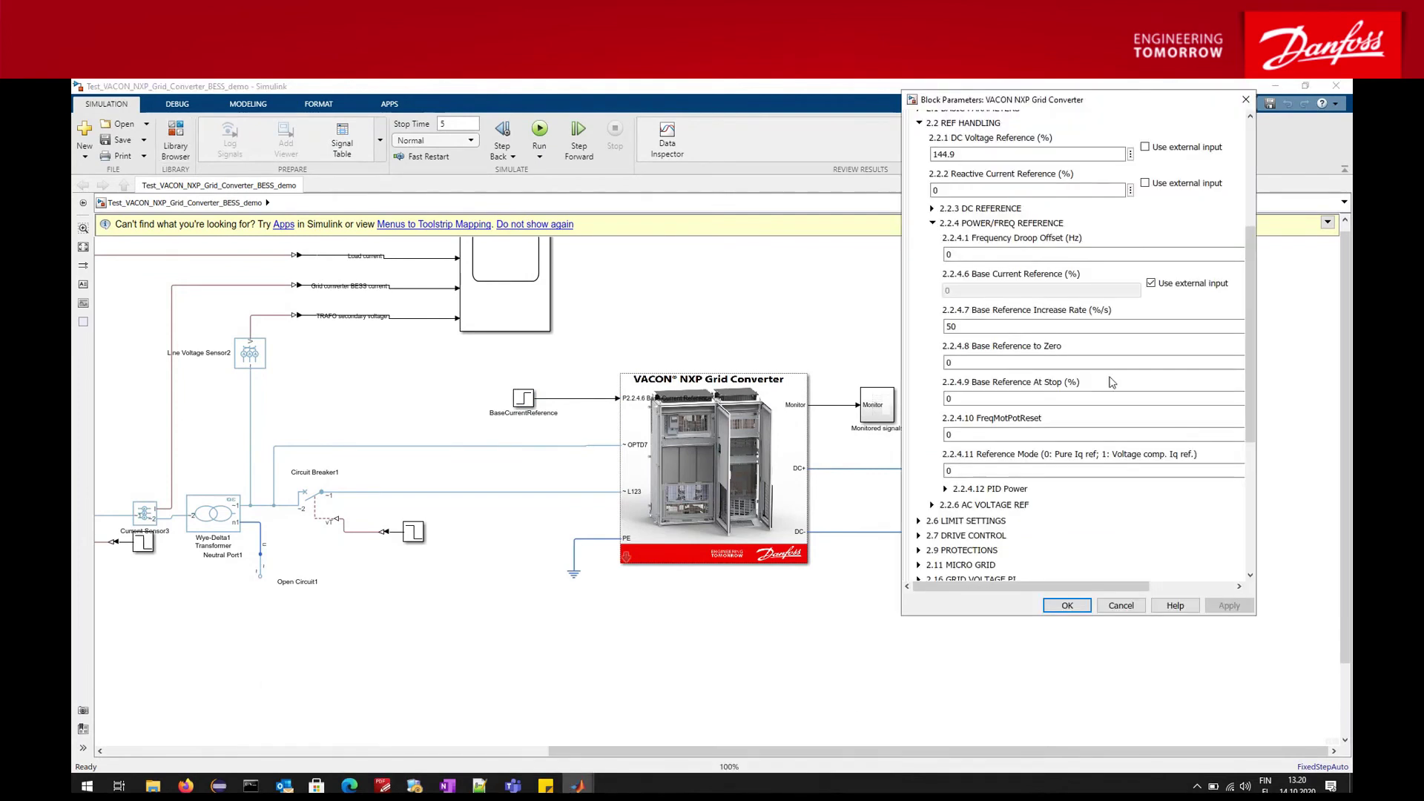
left_click_drag(1250, 235, 1214, 146)
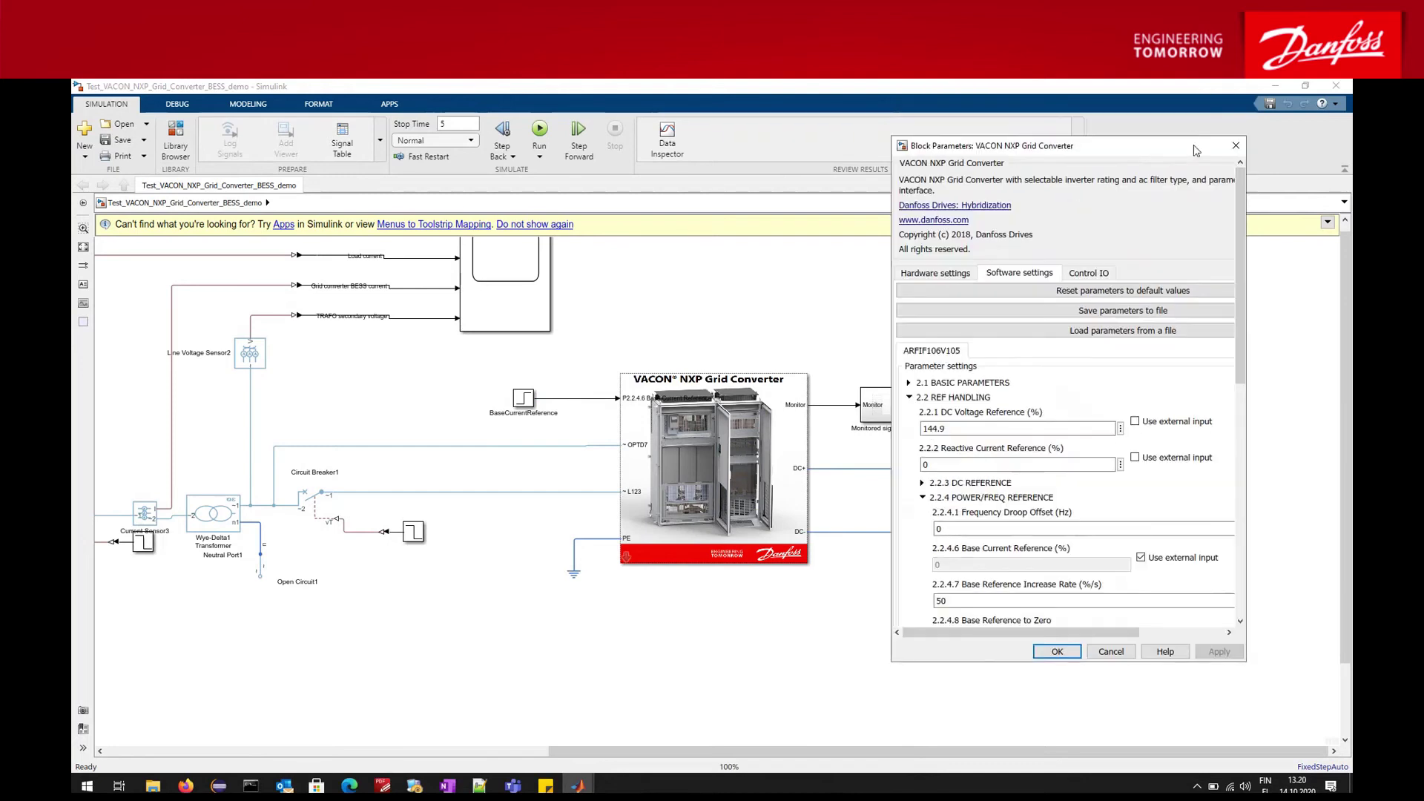
left_click(1235, 147)
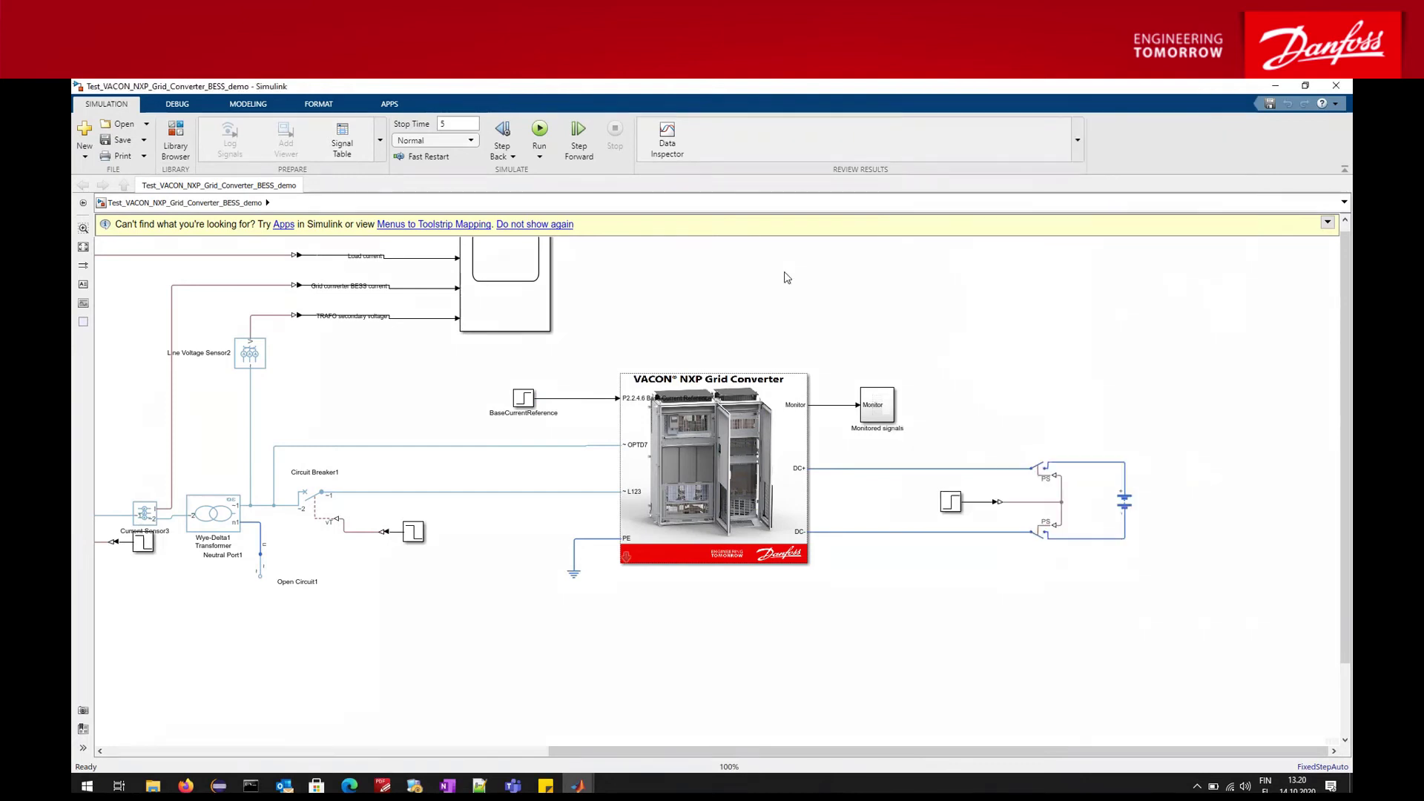
- Browse the Simulink library in the Library Browser, viewing the Commonly Used Blocks and Discrete groups
left_click(175, 139)
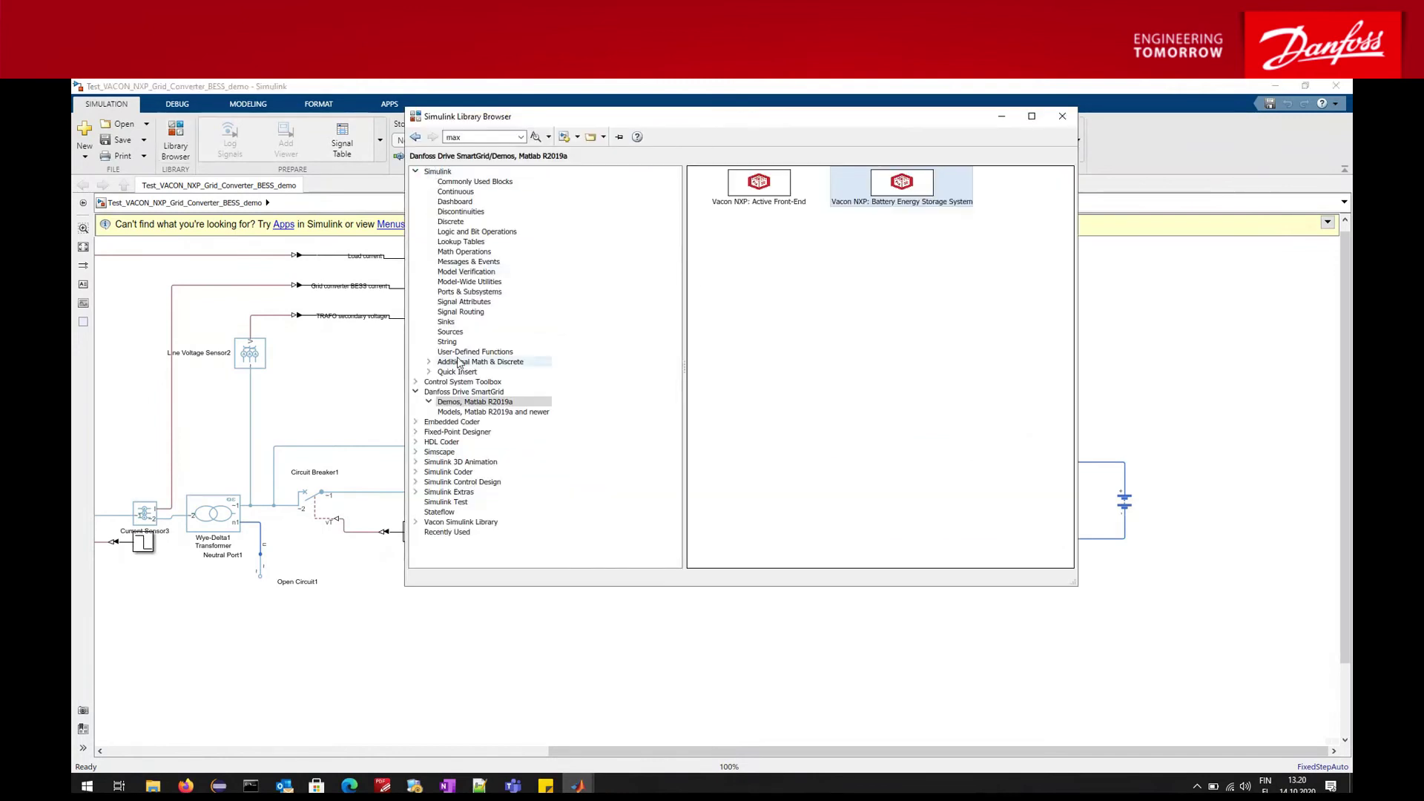
left_click(416, 391)
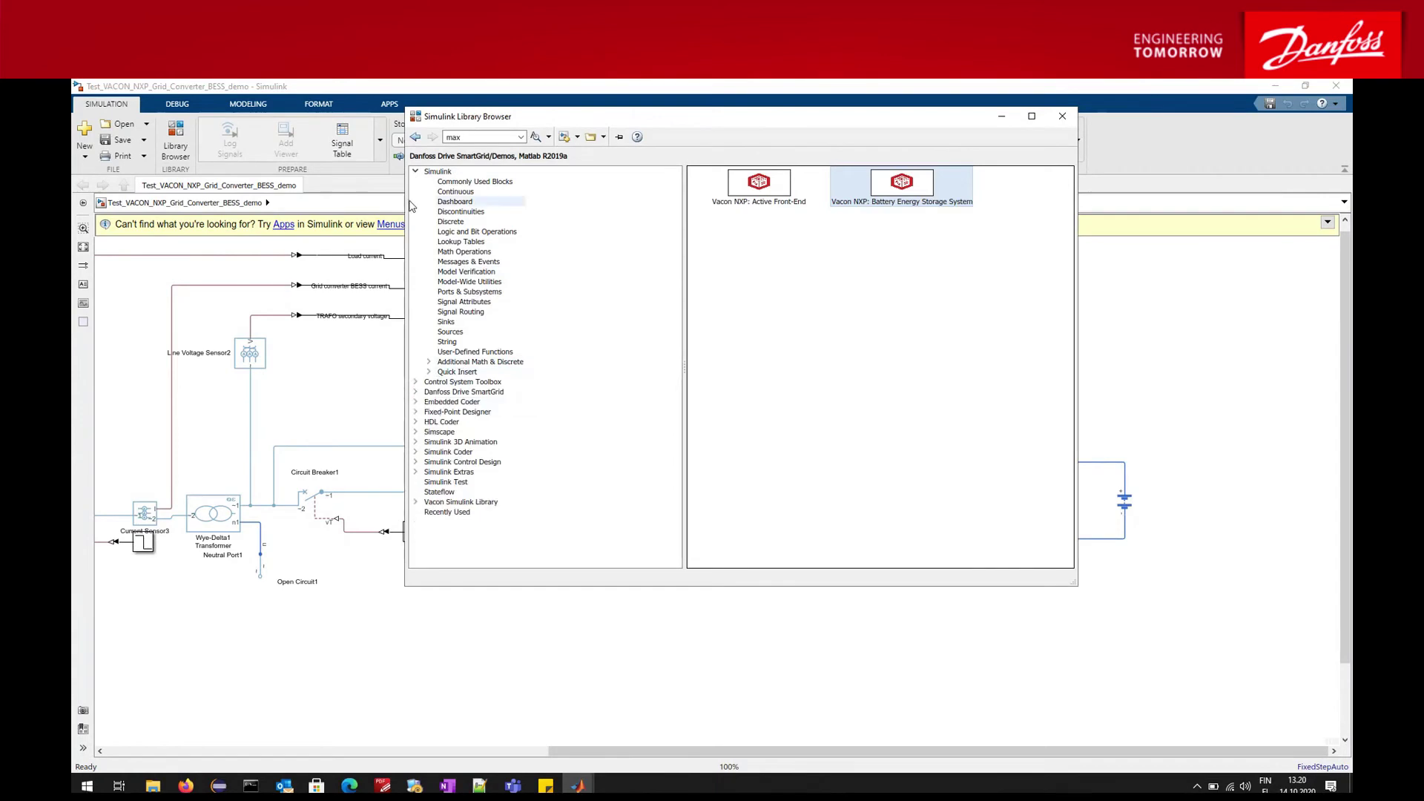
left_click(452, 174)
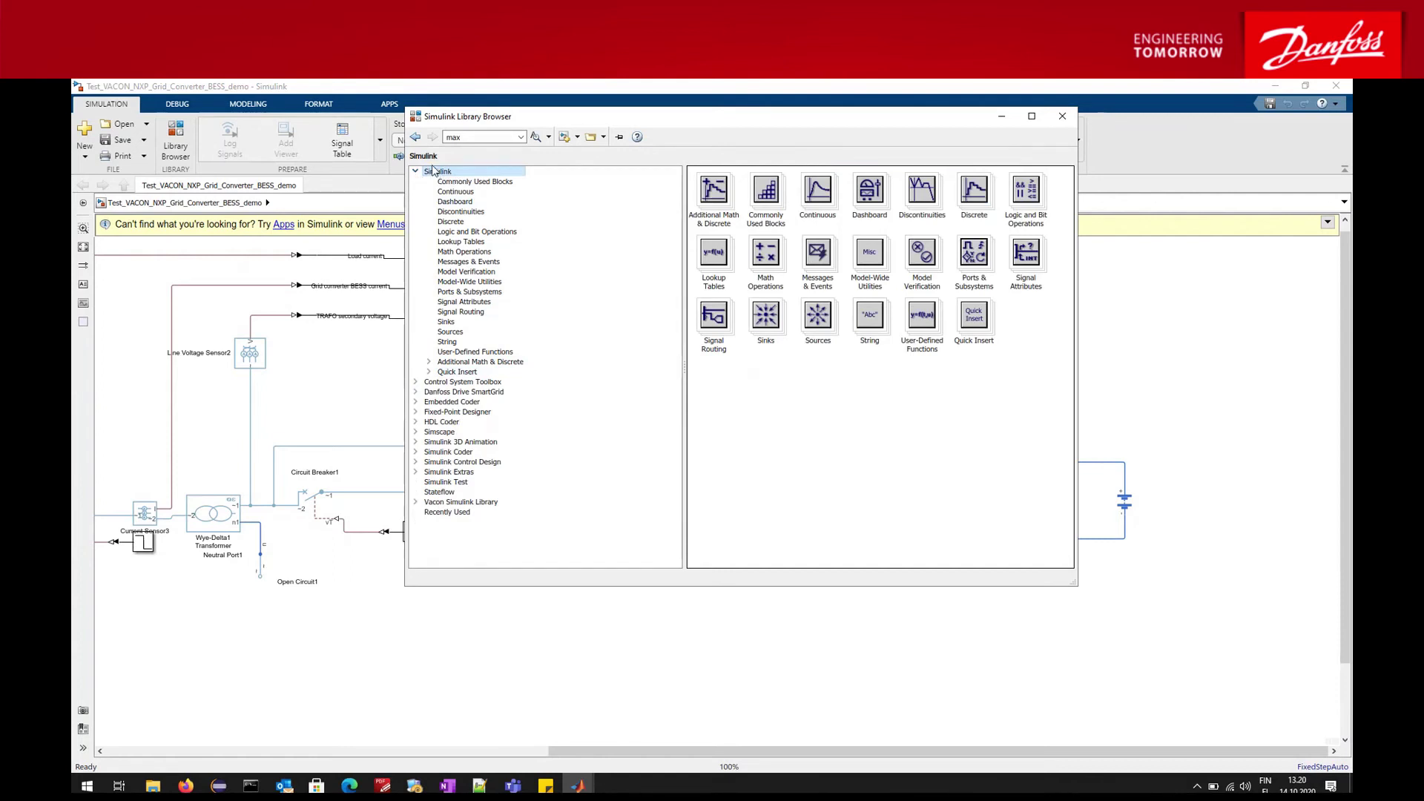
left_click(449, 182)
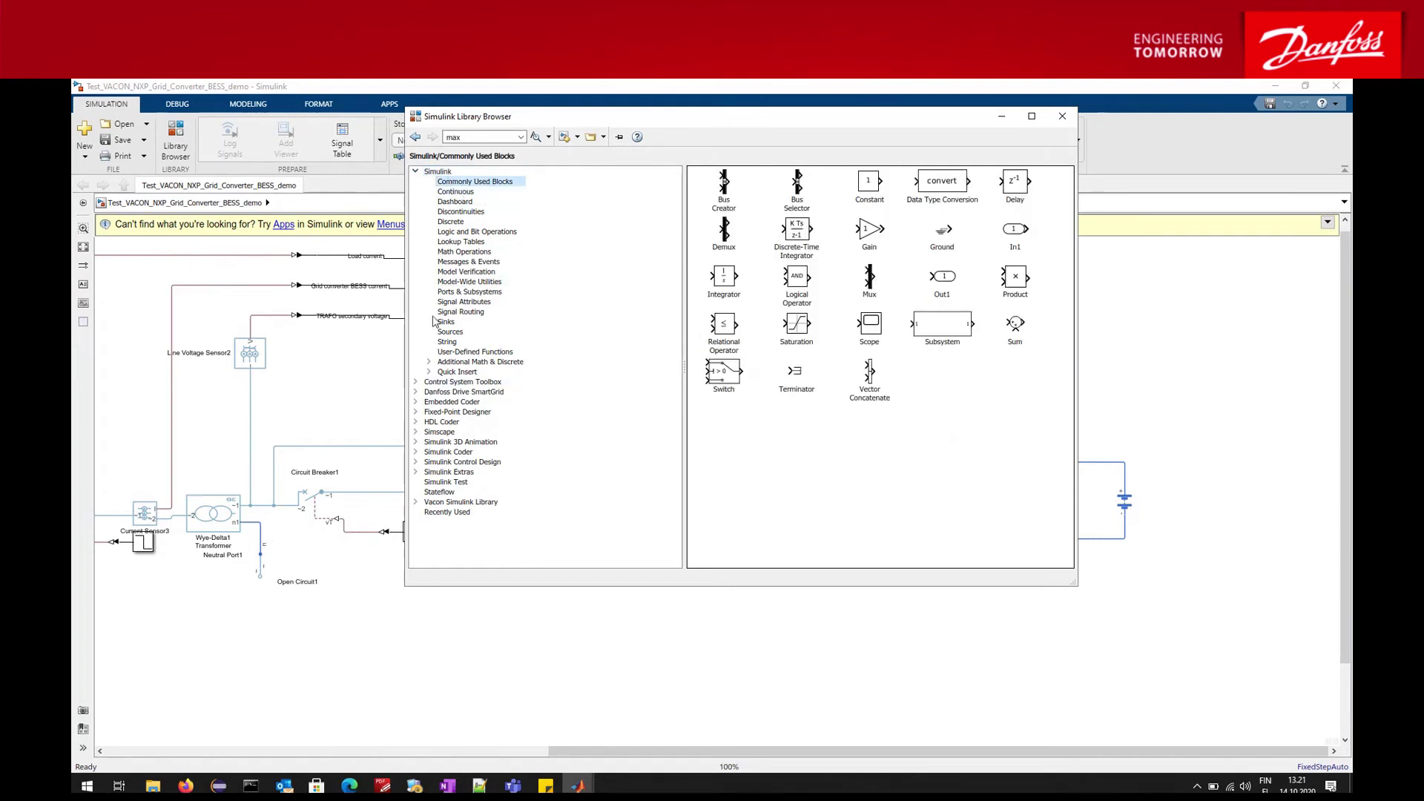
left_click(453, 222)
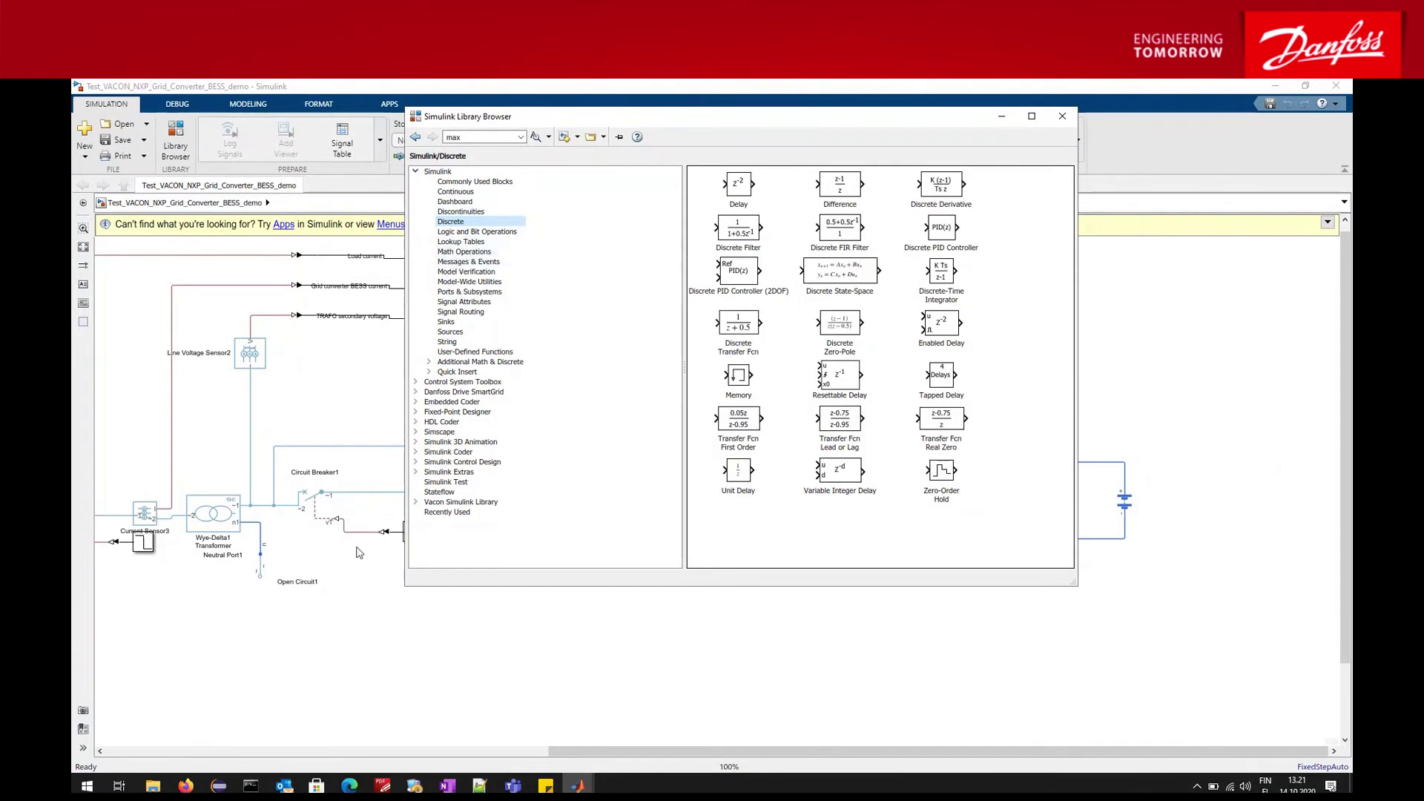
- Move the Library Browser clear of the model, view the Sinks and Sources groups, and select the Step source block
left_click_drag(482, 119, 923, 188)
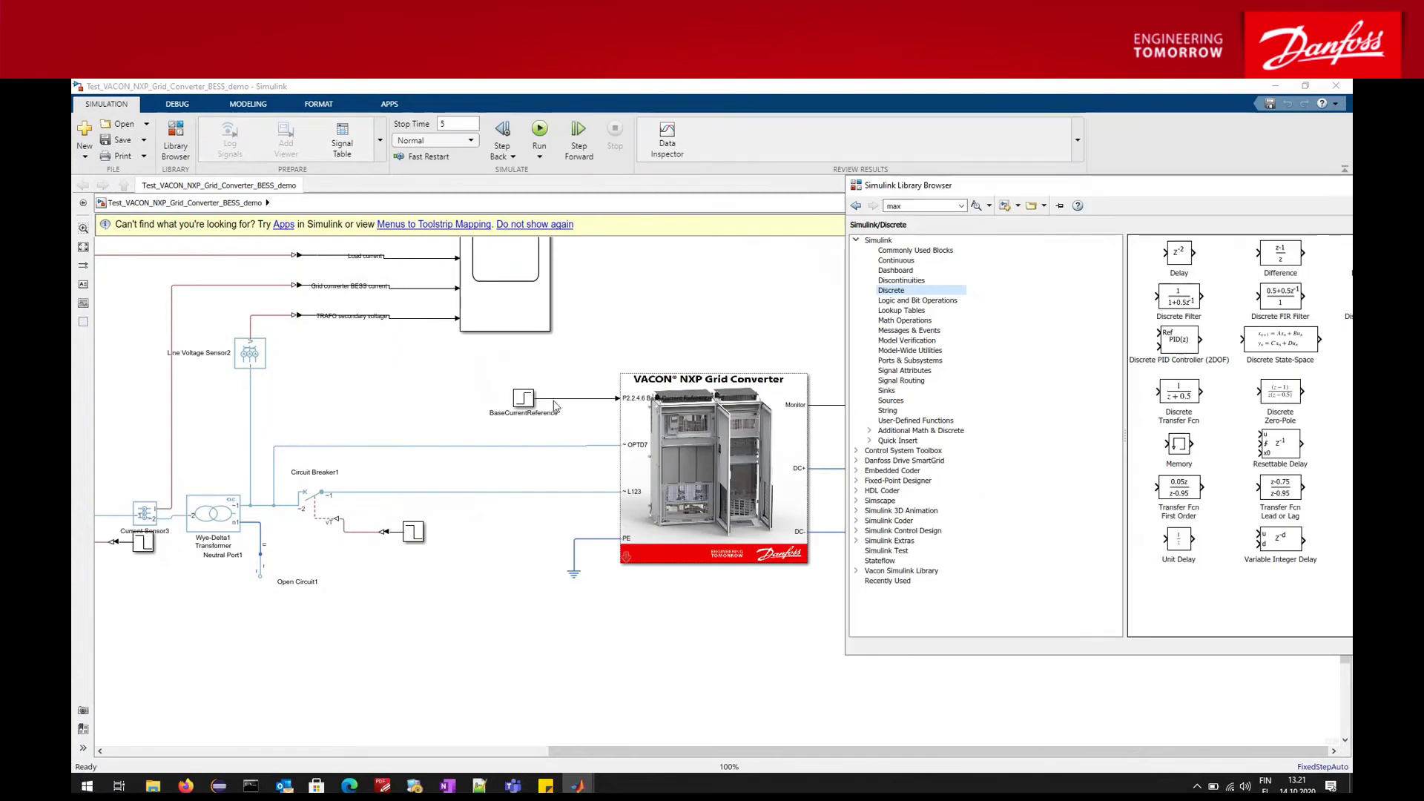
left_click(901, 392)
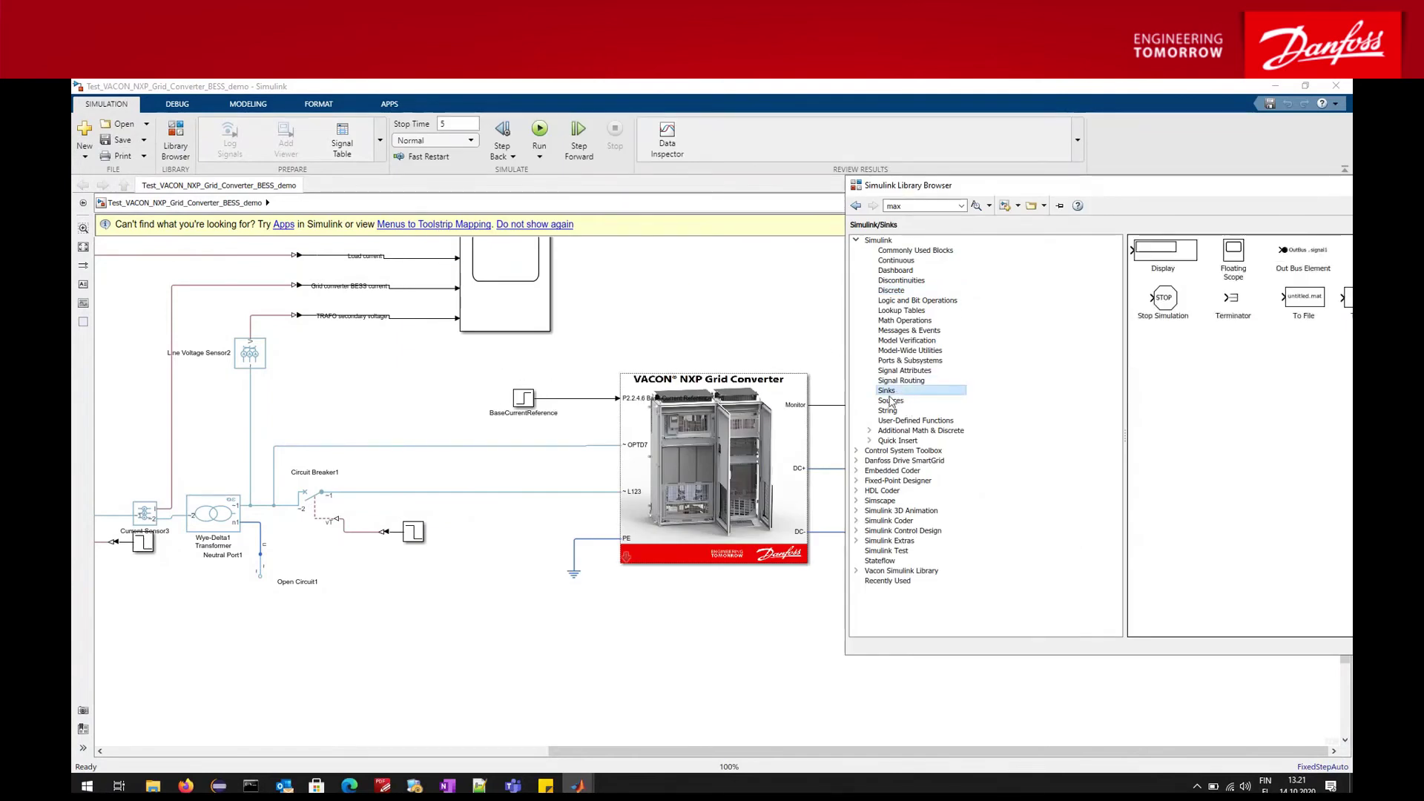
left_click(899, 401)
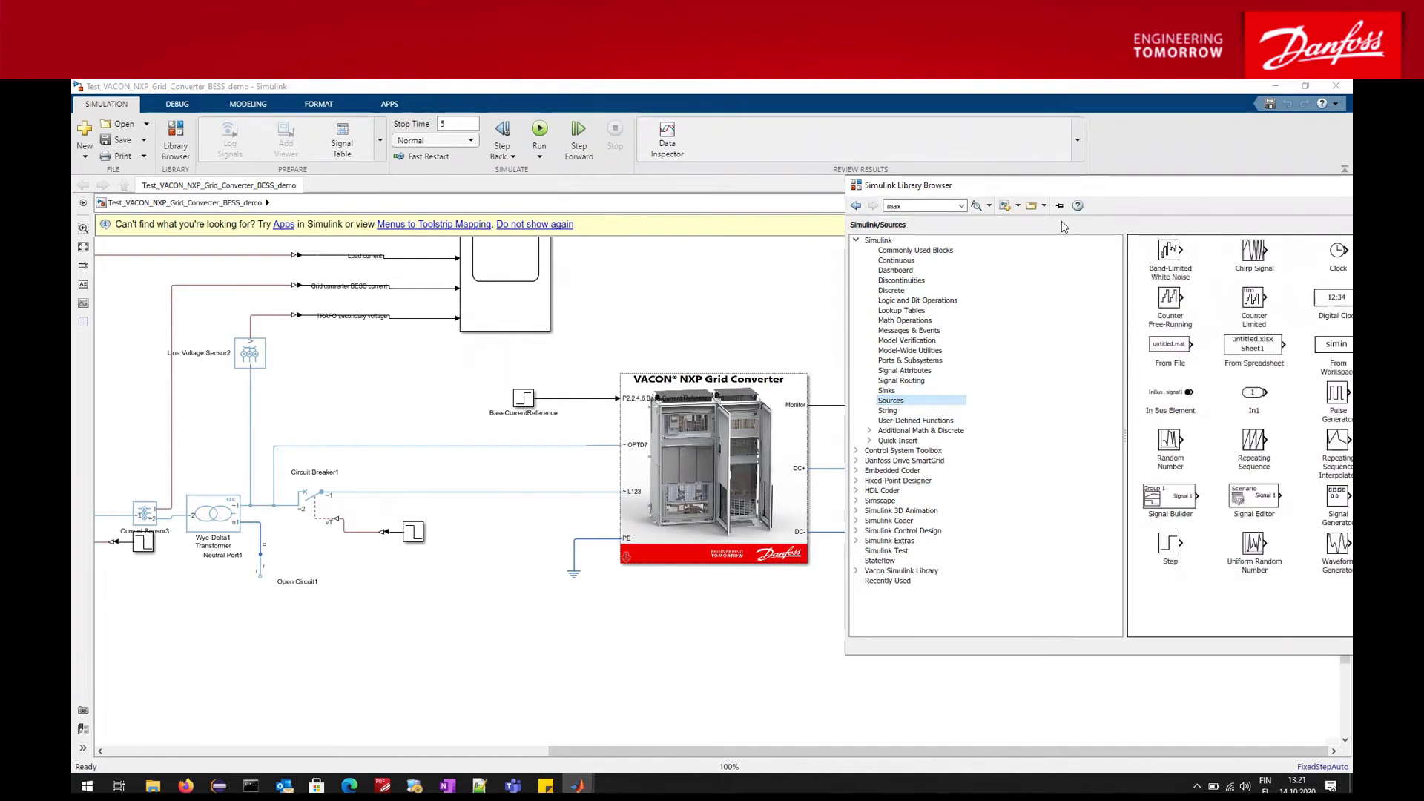
left_click_drag(1105, 194, 957, 127)
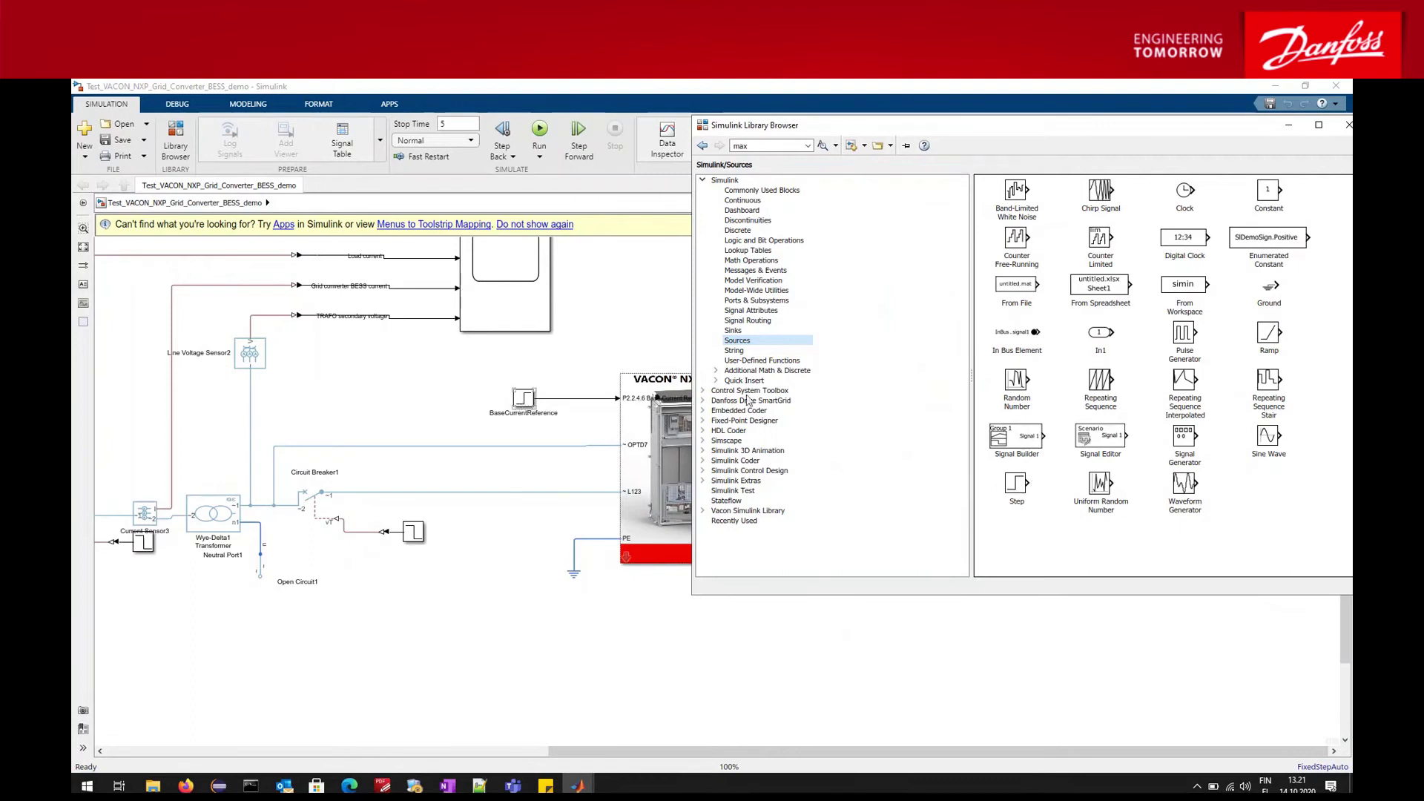
left_click(1020, 483)
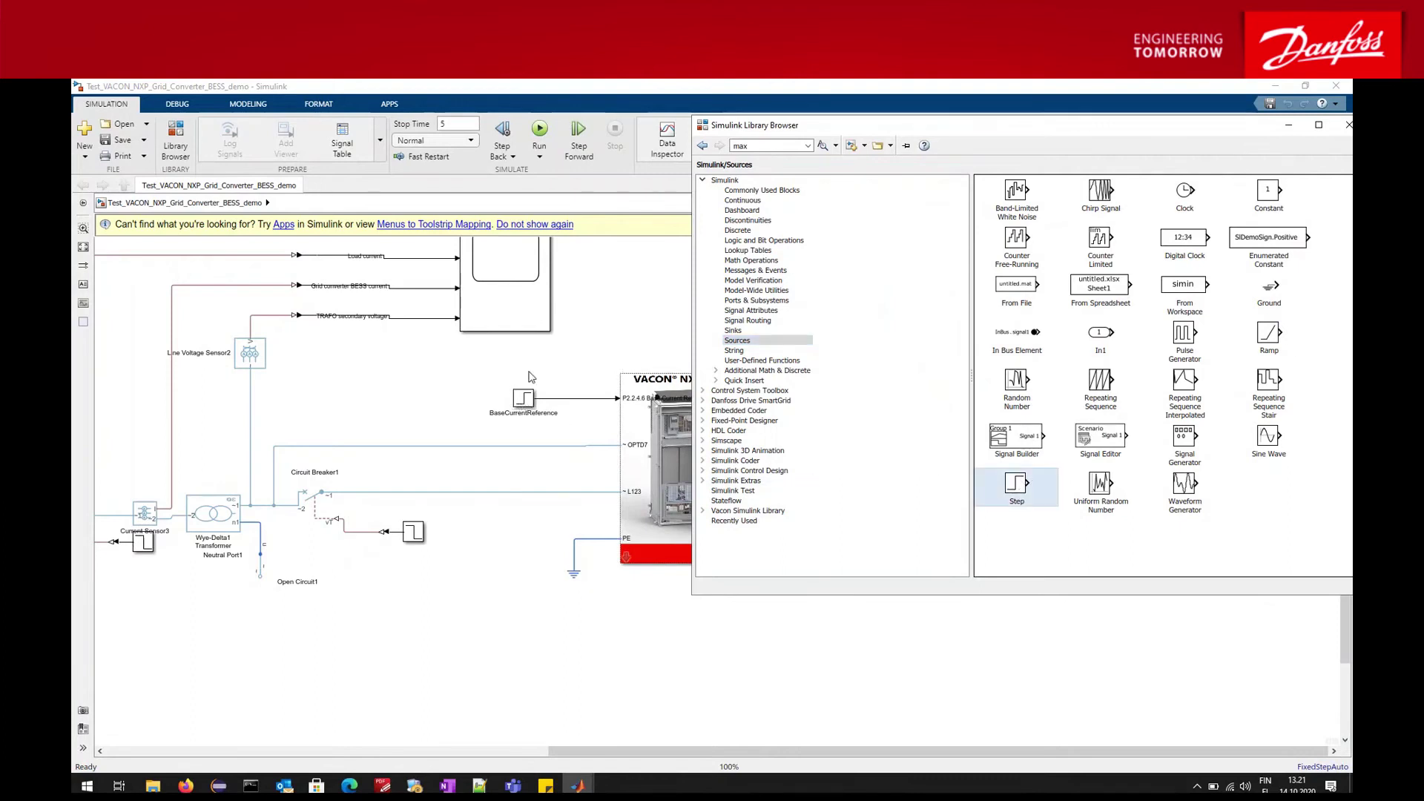
- Examine the step time, initial value and final value of the BaseCurrentReference block, leaving its parameters unchanged
left_click(523, 398)
double_click(523, 398)
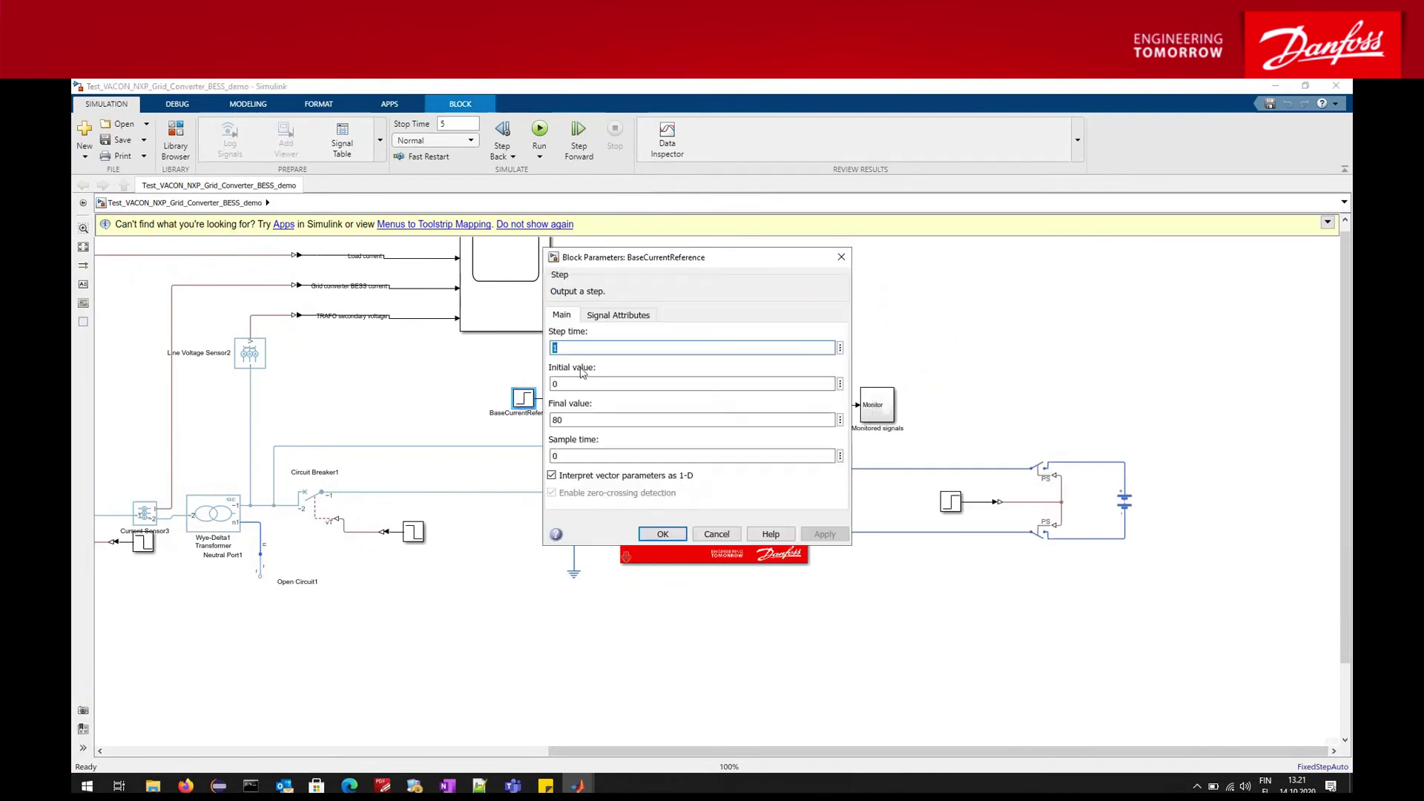
key("Tab")
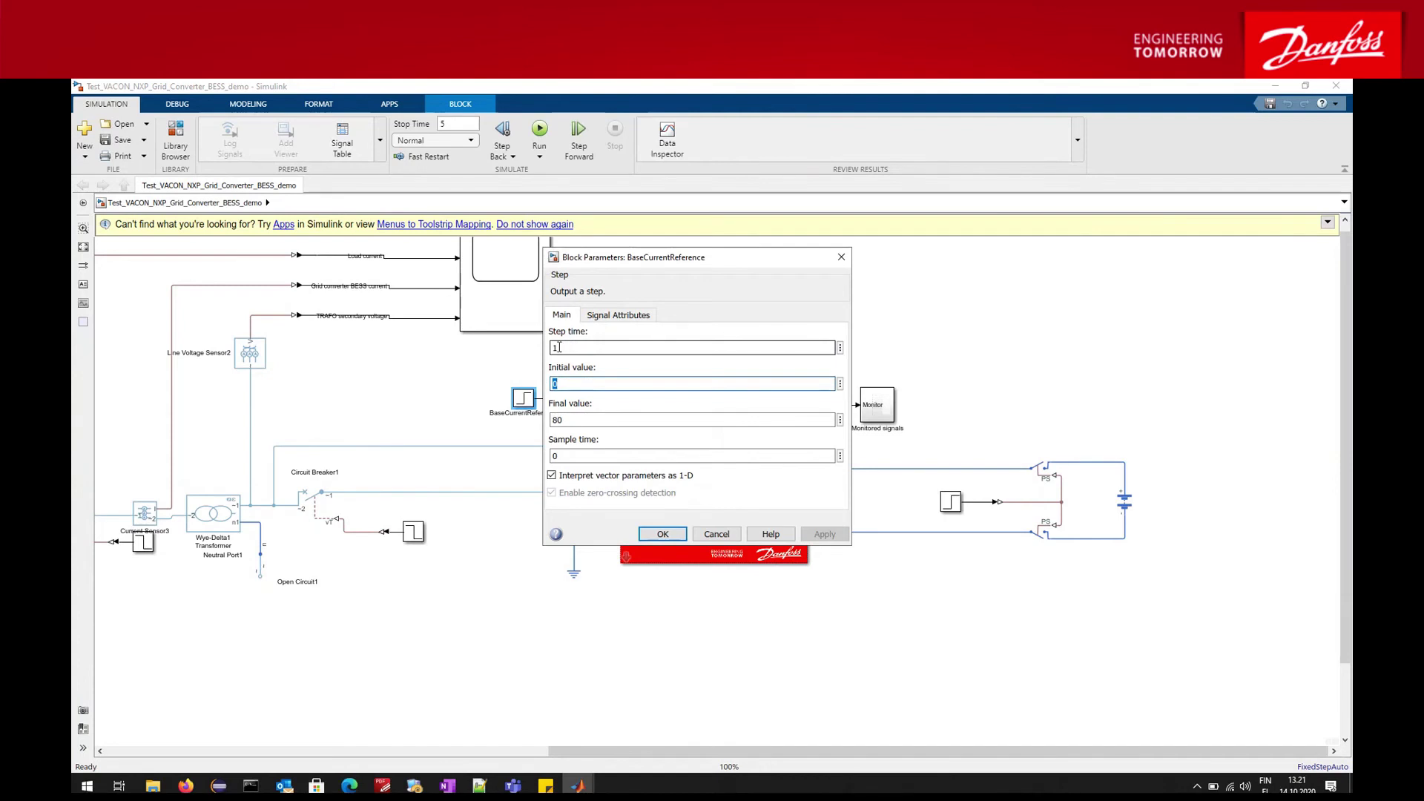
key("Tab")
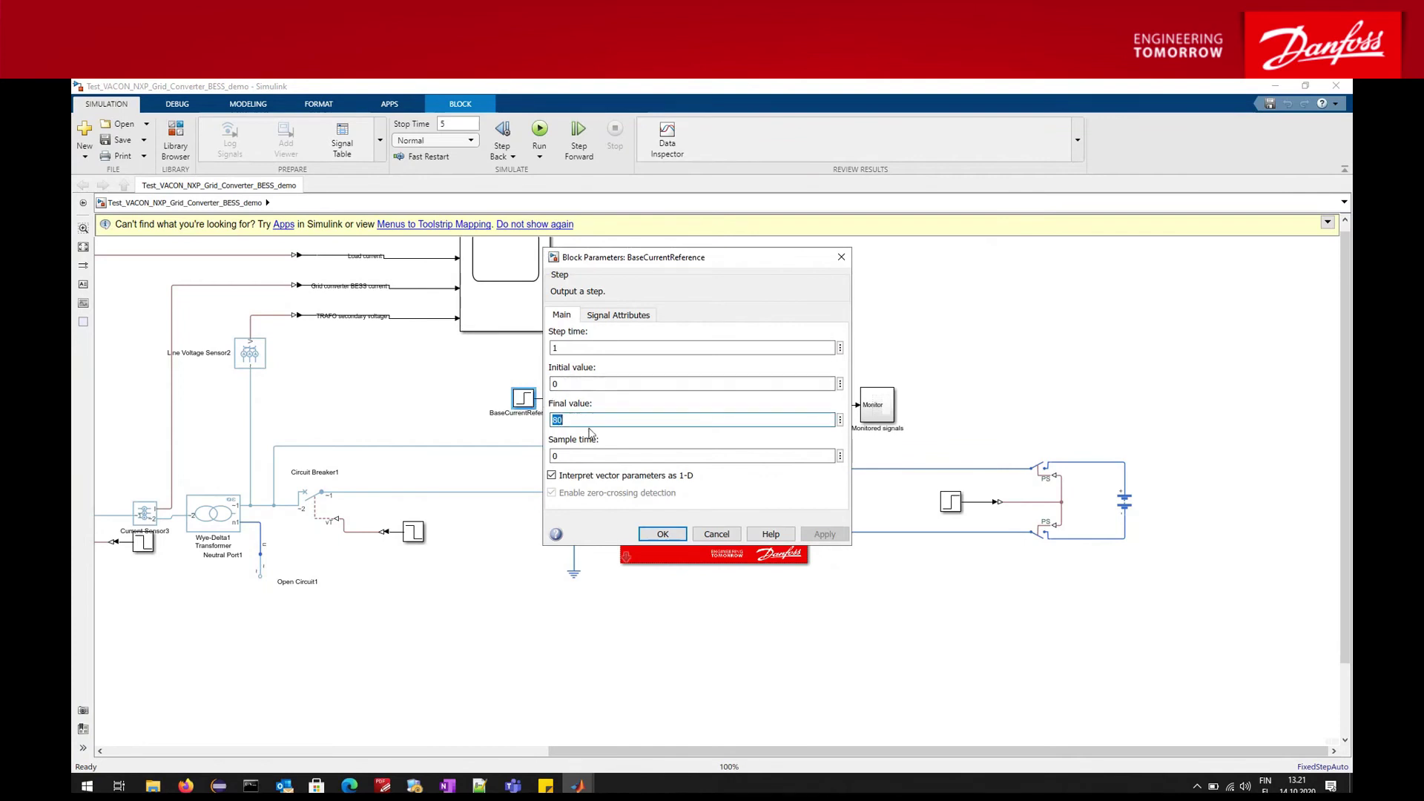
left_click(713, 535)
- Return to the Library Browser and expand the Simscape library to view the categories of its Electrical library
mouse_move(577, 785)
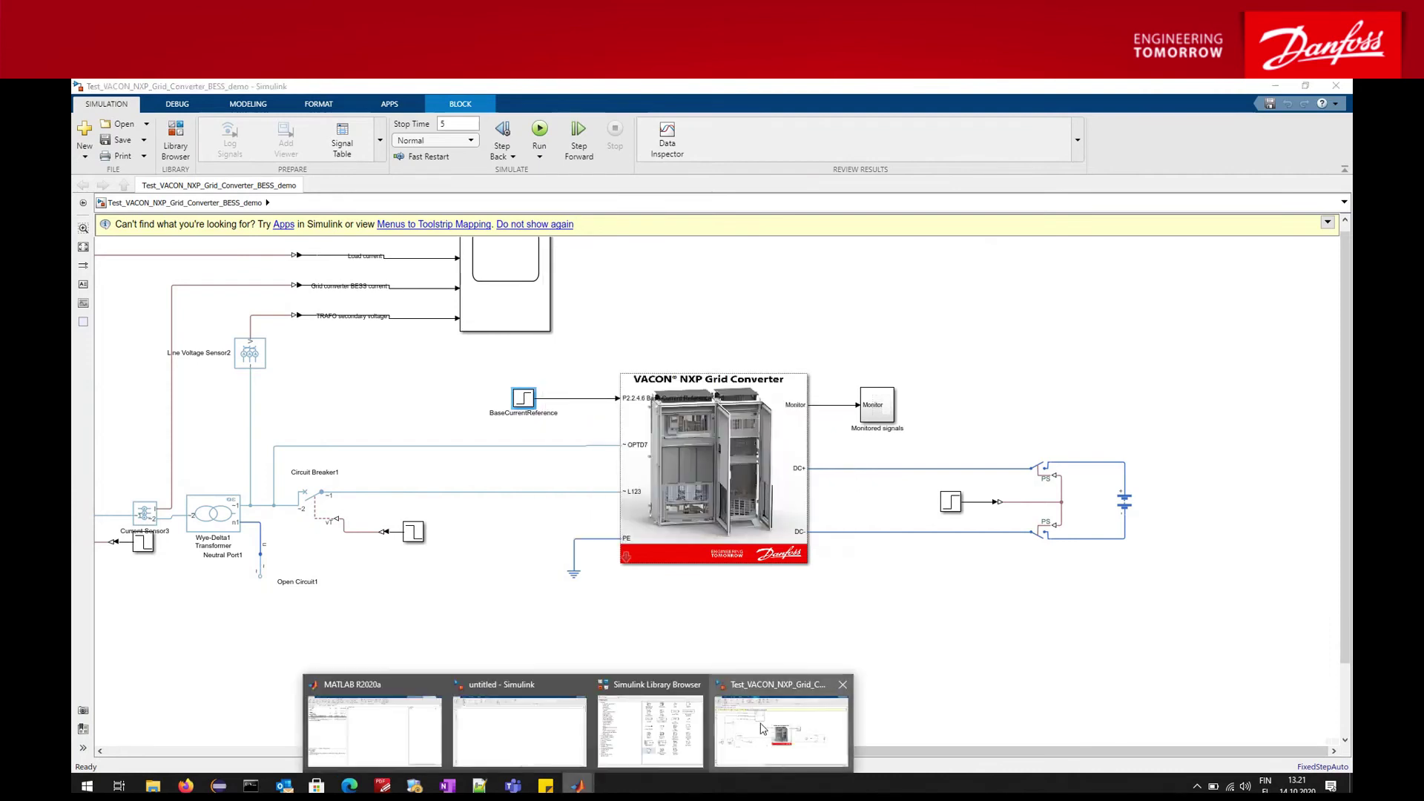
left_click(653, 716)
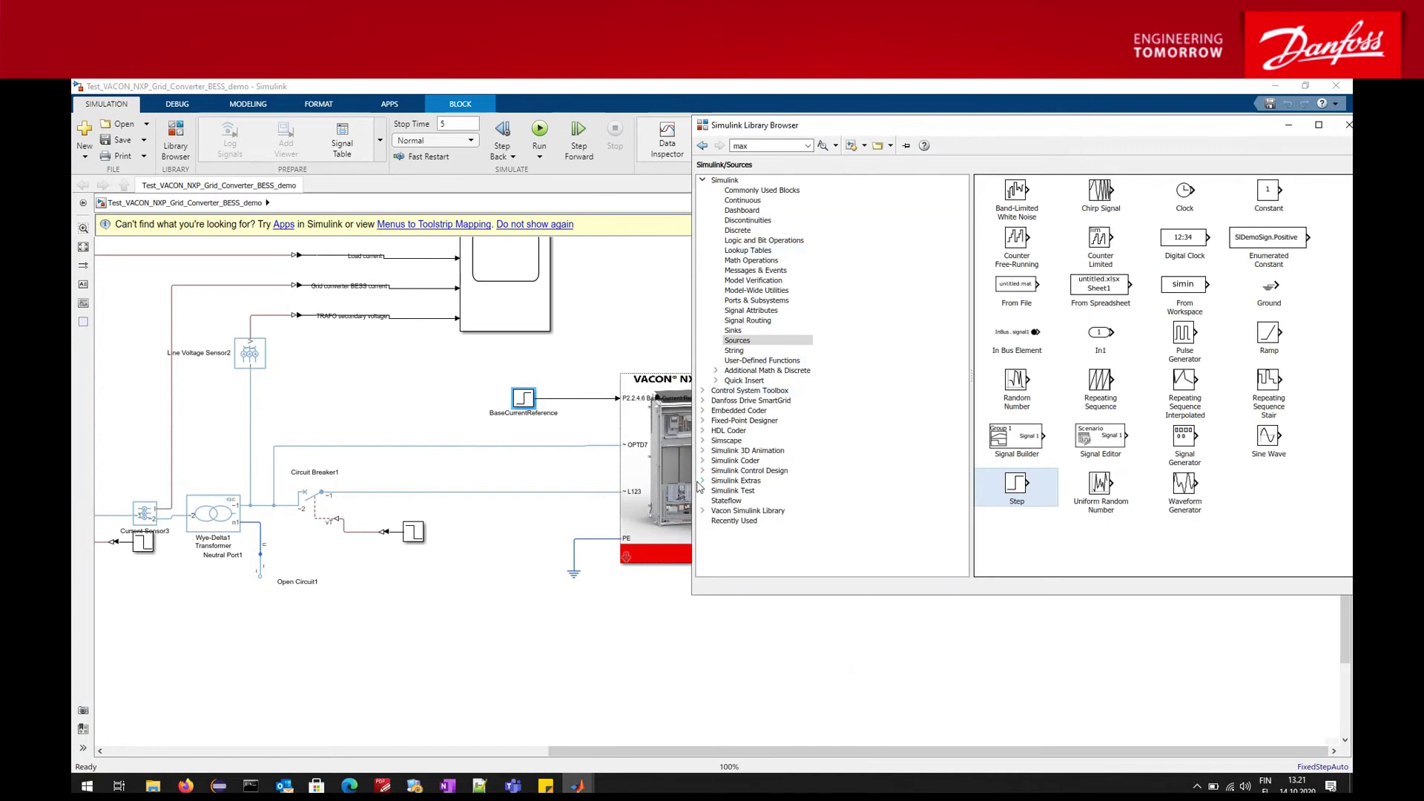
left_click(703, 440)
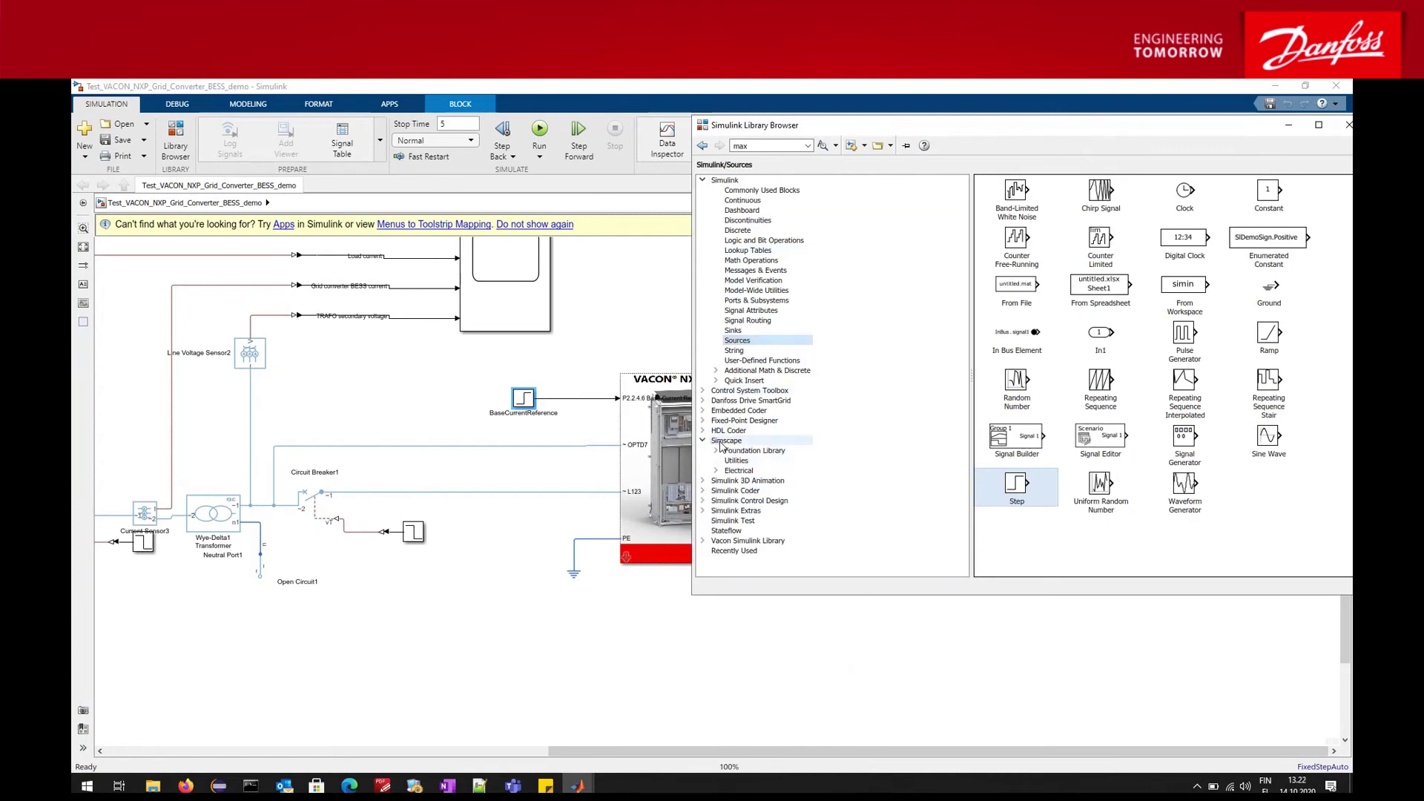
left_click(737, 440)
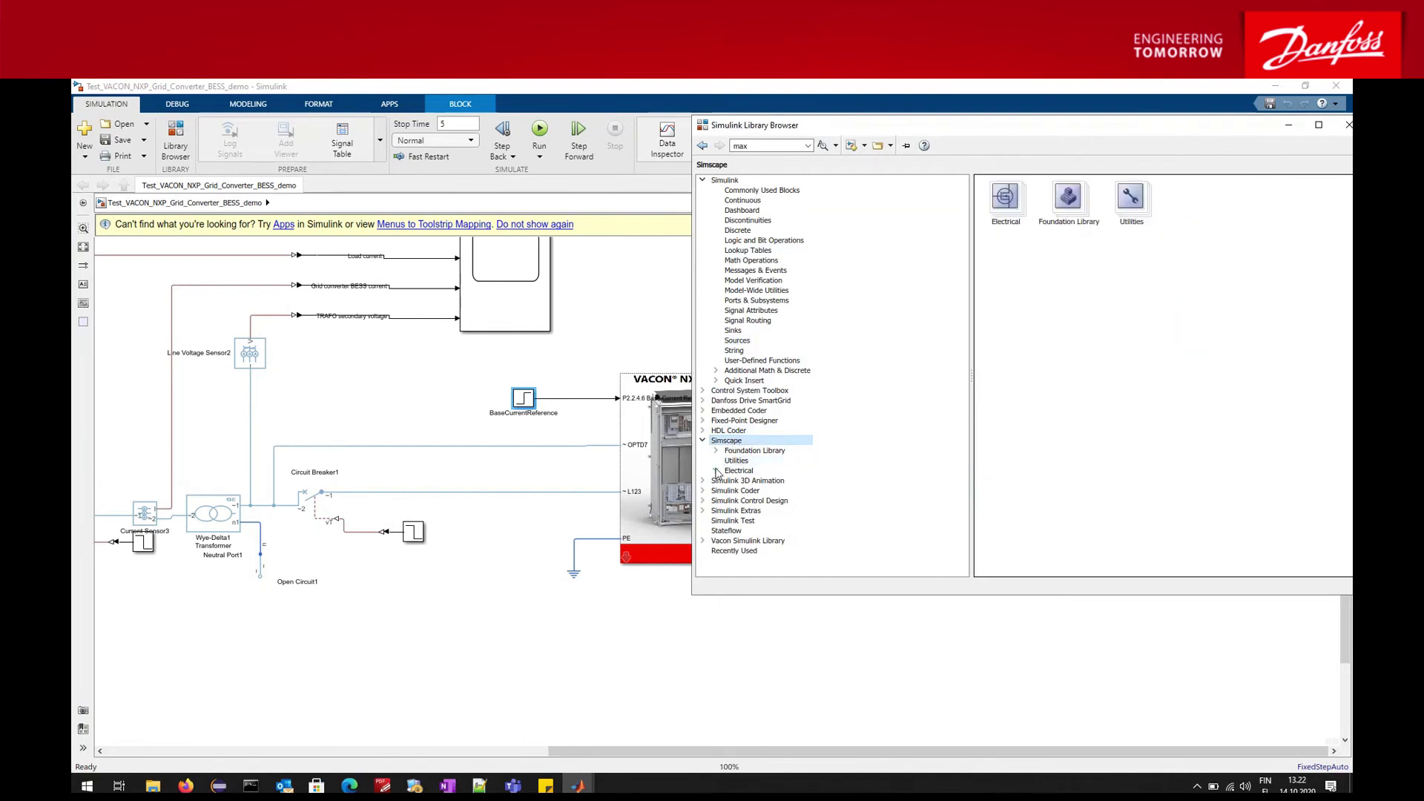
left_click(716, 471)
left_click(741, 472)
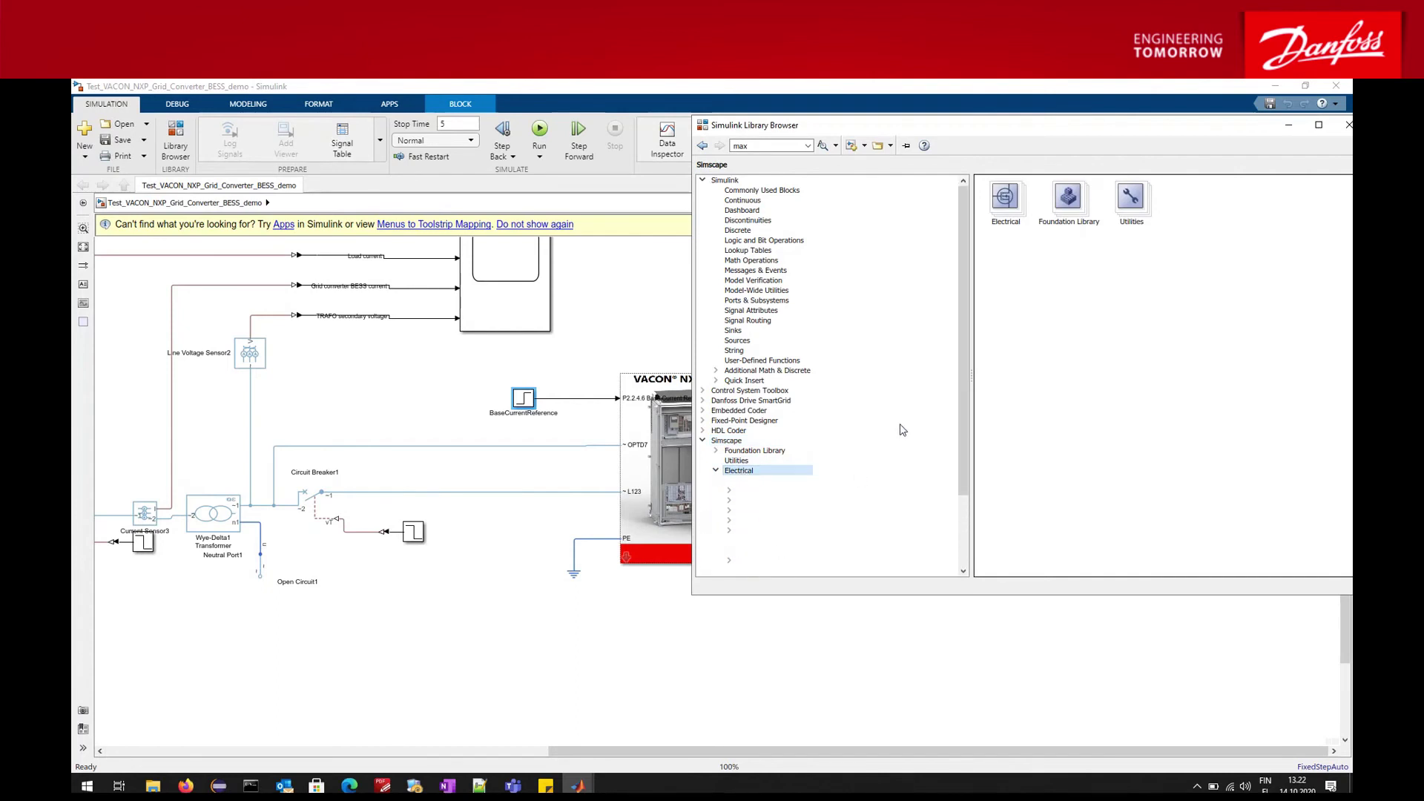
left_click_drag(966, 412, 959, 473)
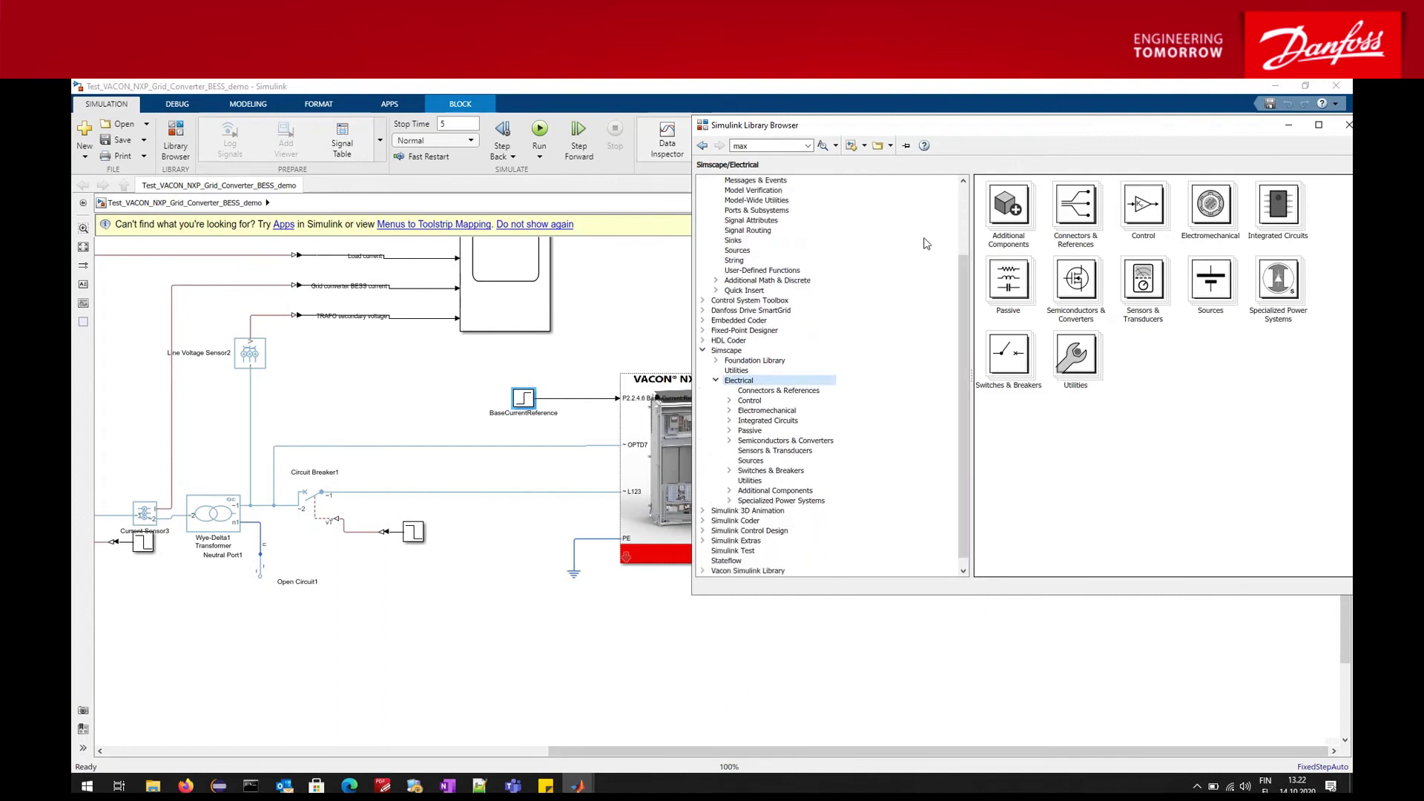
left_click_drag(950, 135, 917, 109)
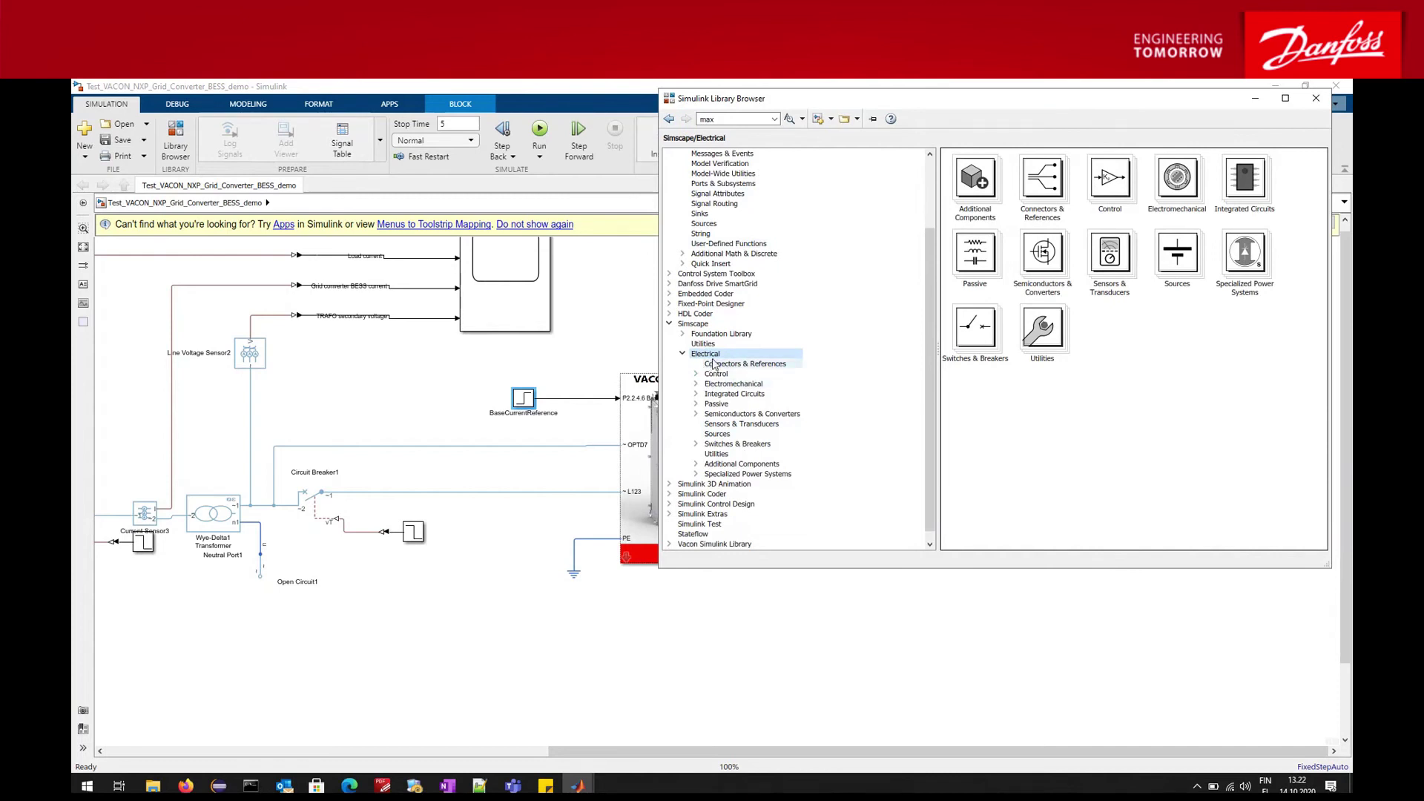
- Look through the Electrical library's Passive group and its RLC Assemblies blocks
left_click(695, 403)
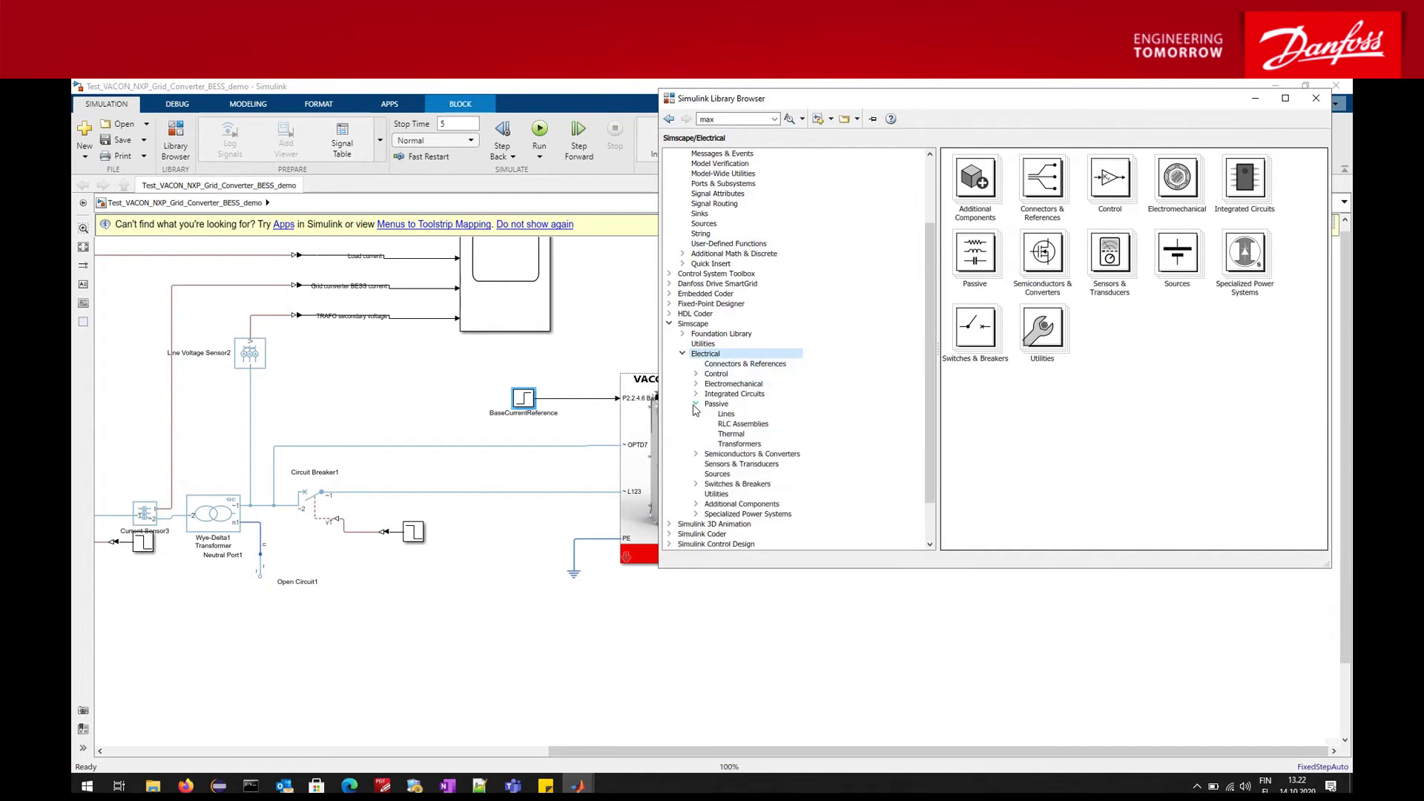
left_click(711, 405)
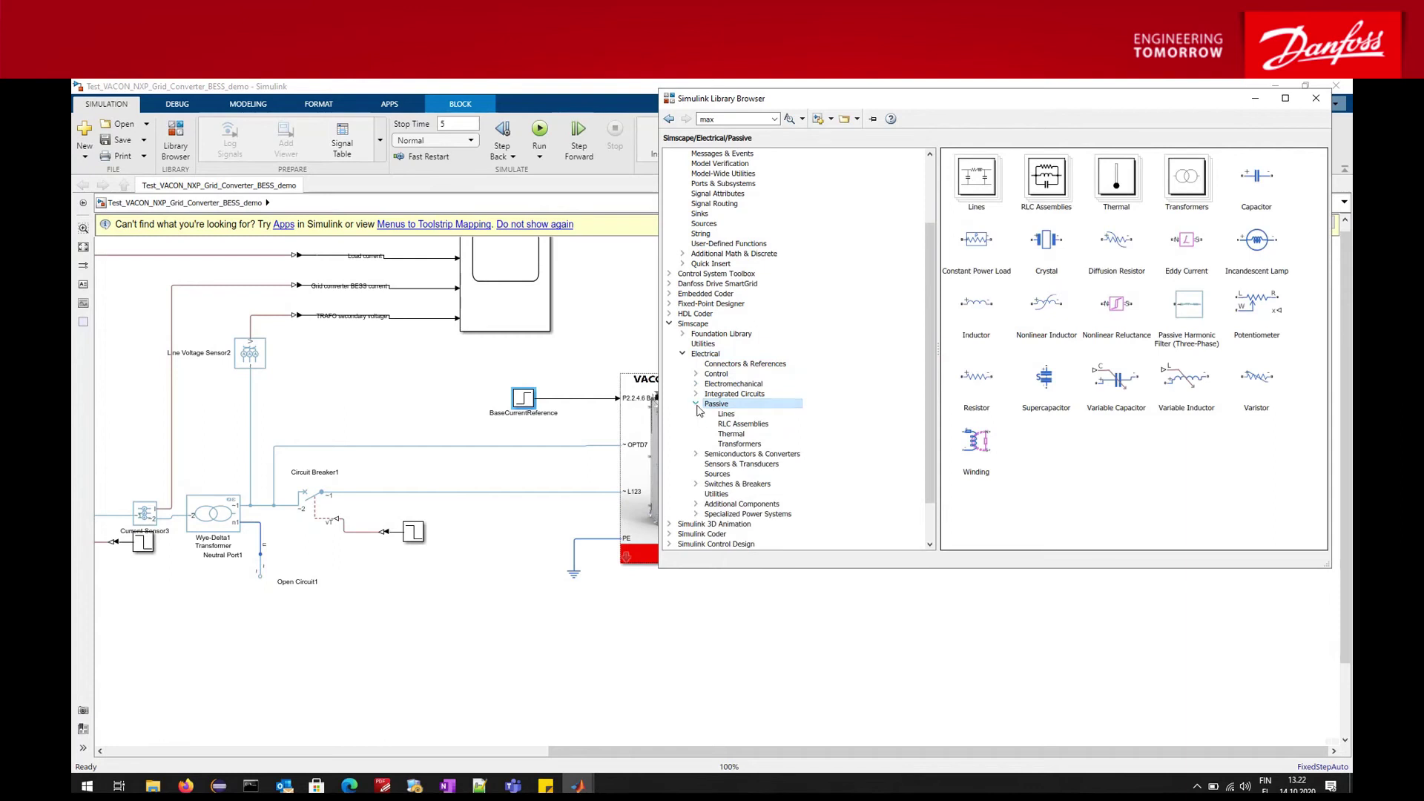
left_click(700, 354)
double_click(966, 263)
double_click(1051, 190)
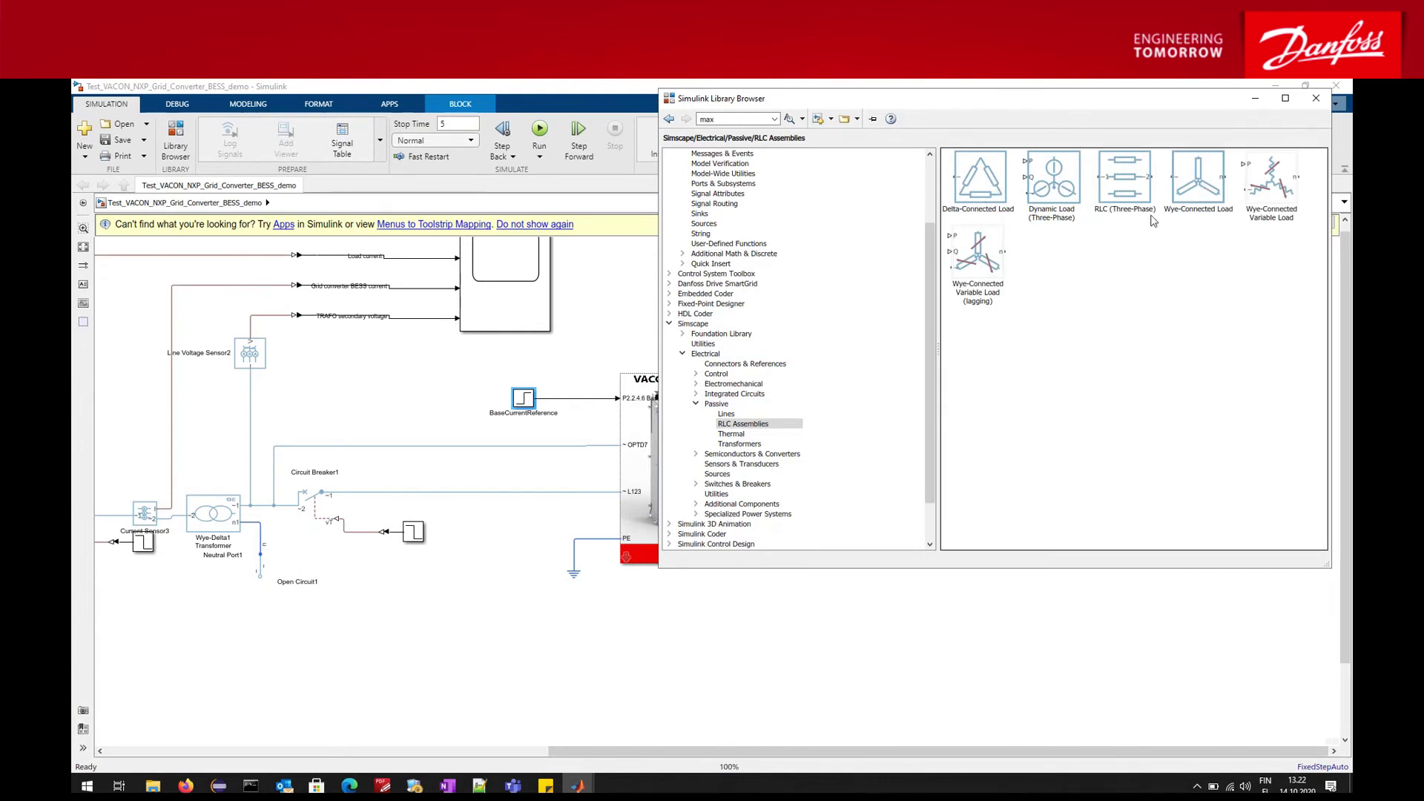
- Collapse the Passive group and examine the Asynchronous machines in the Electromechanical group, pointing out Induction Machine Squirrel Cage
left_click(695, 404)
left_click(695, 384)
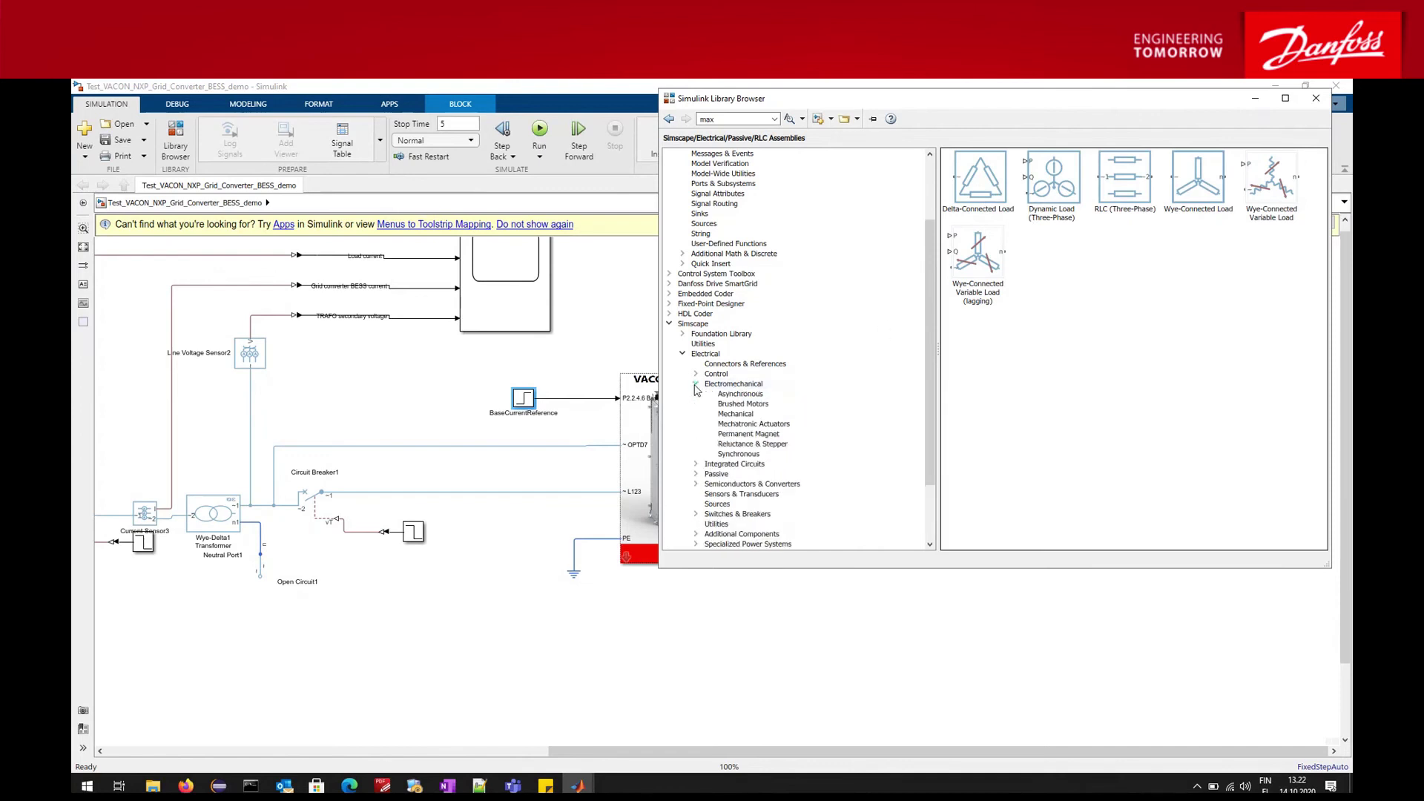
left_click(730, 384)
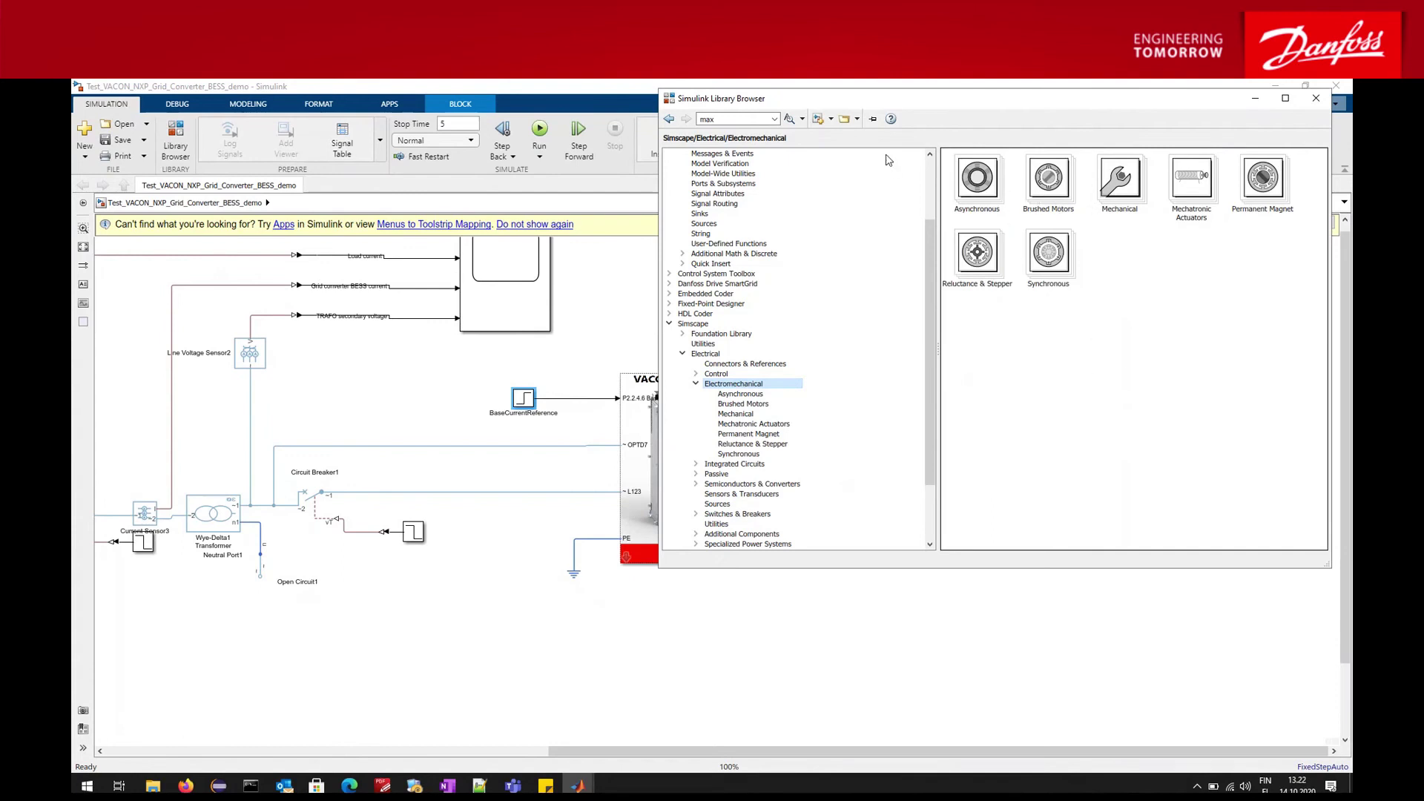
mouse_move(976, 107)
left_mouse_down()
mouse_move(976, 133)
mouse_move(1004, 131)
mouse_move(989, 110)
left_mouse_up()
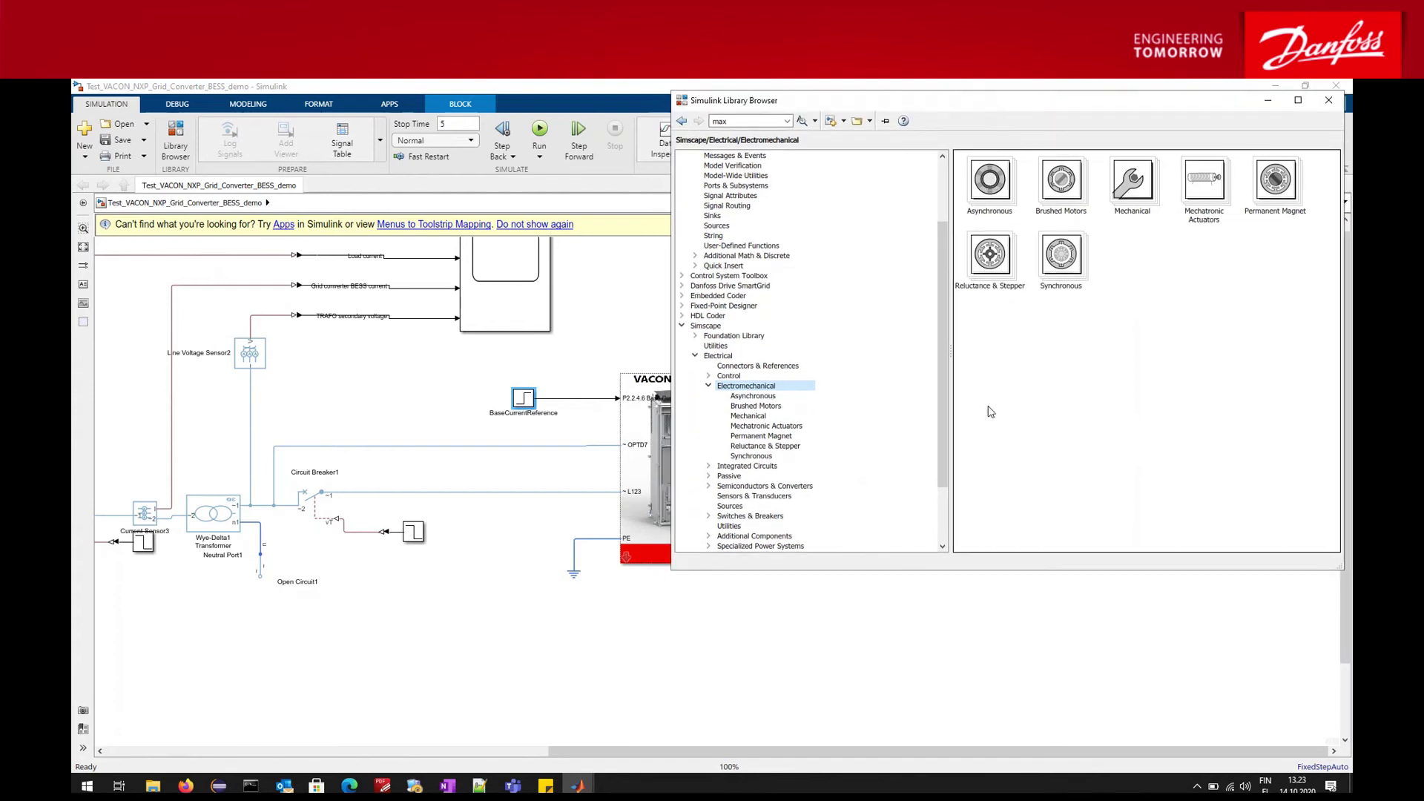
double_click(992, 188)
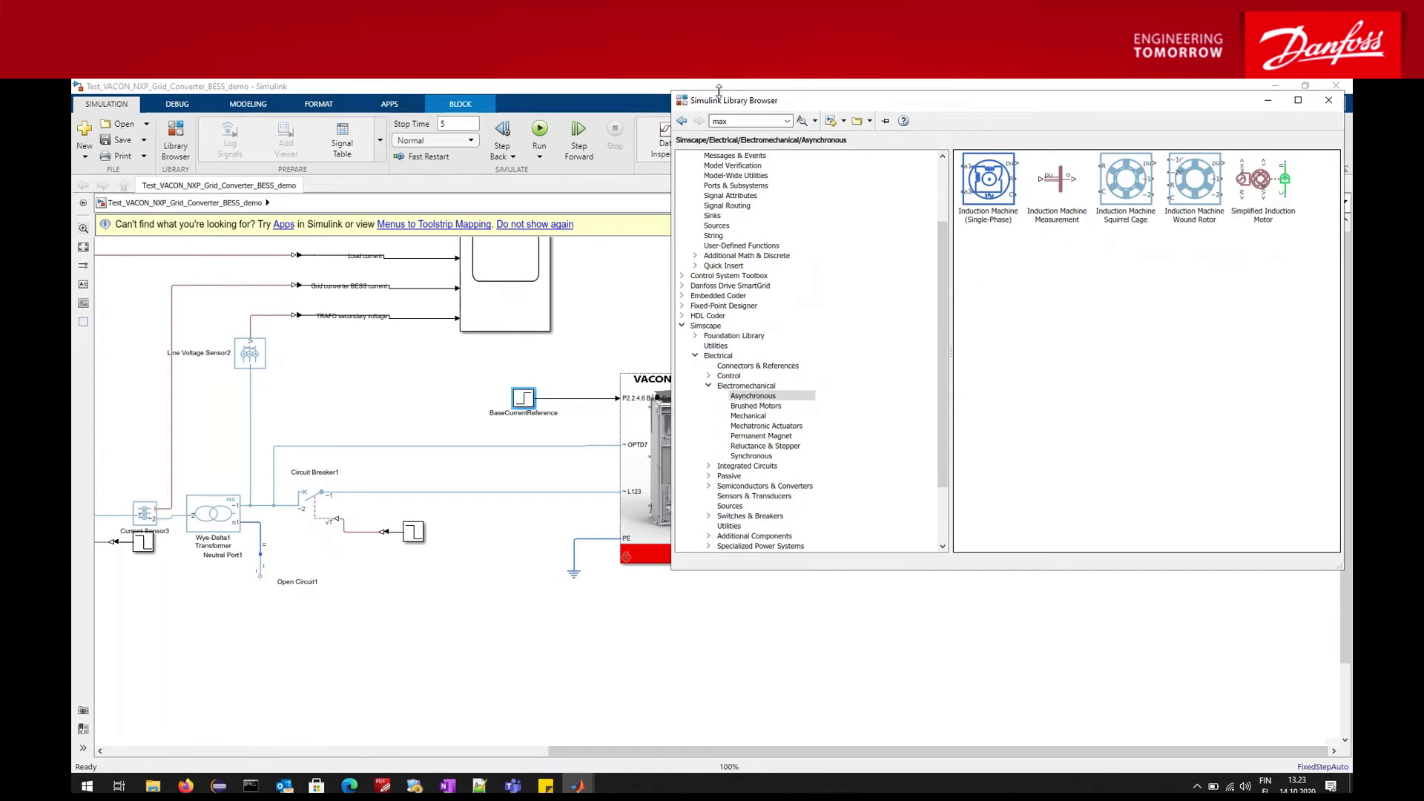
left_click_drag(667, 94, 792, 108)
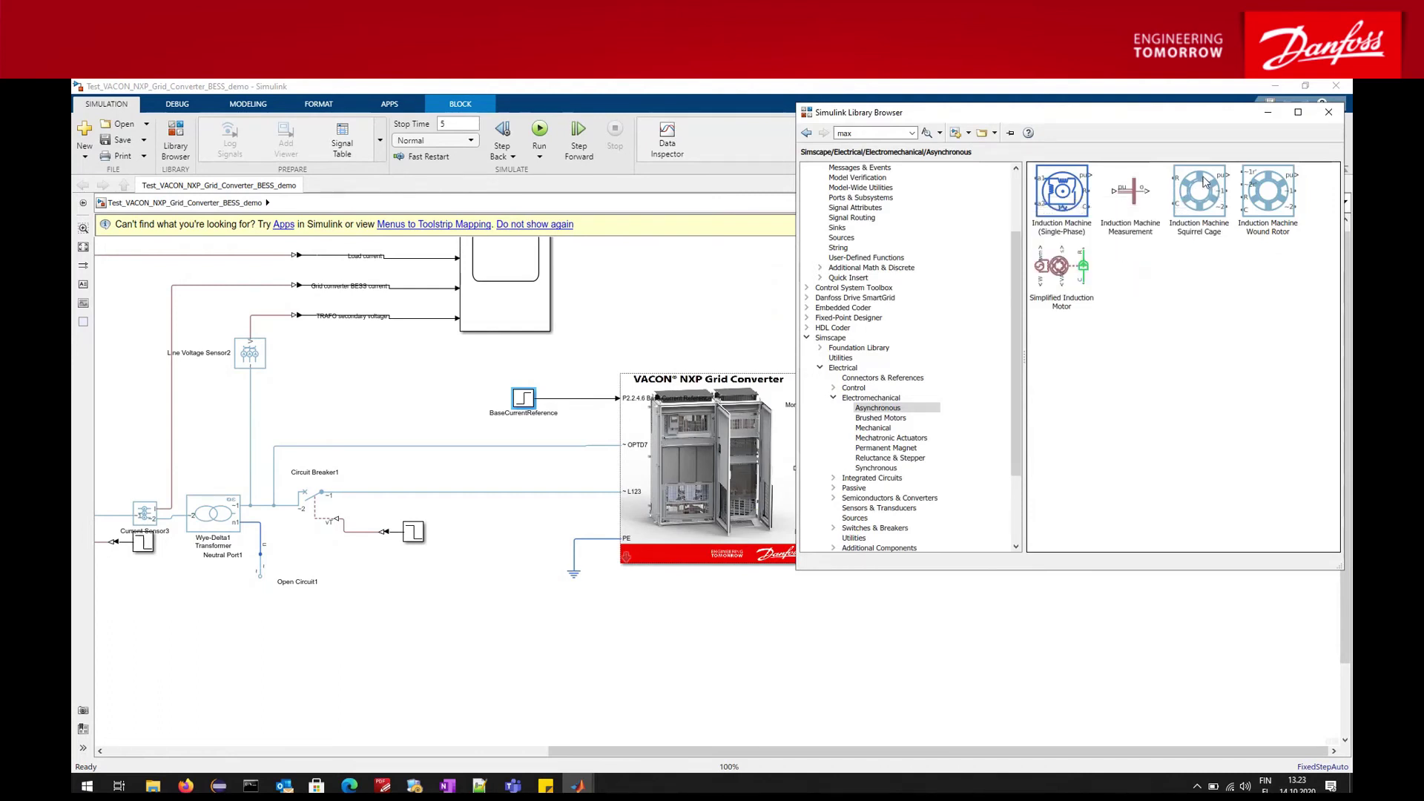
mouse_move(1202, 182)
- Look over the model's transformer and circuit breaker section, and view the library's Switches & Breakers and Sensors & Transducers groups
left_click(437, 628)
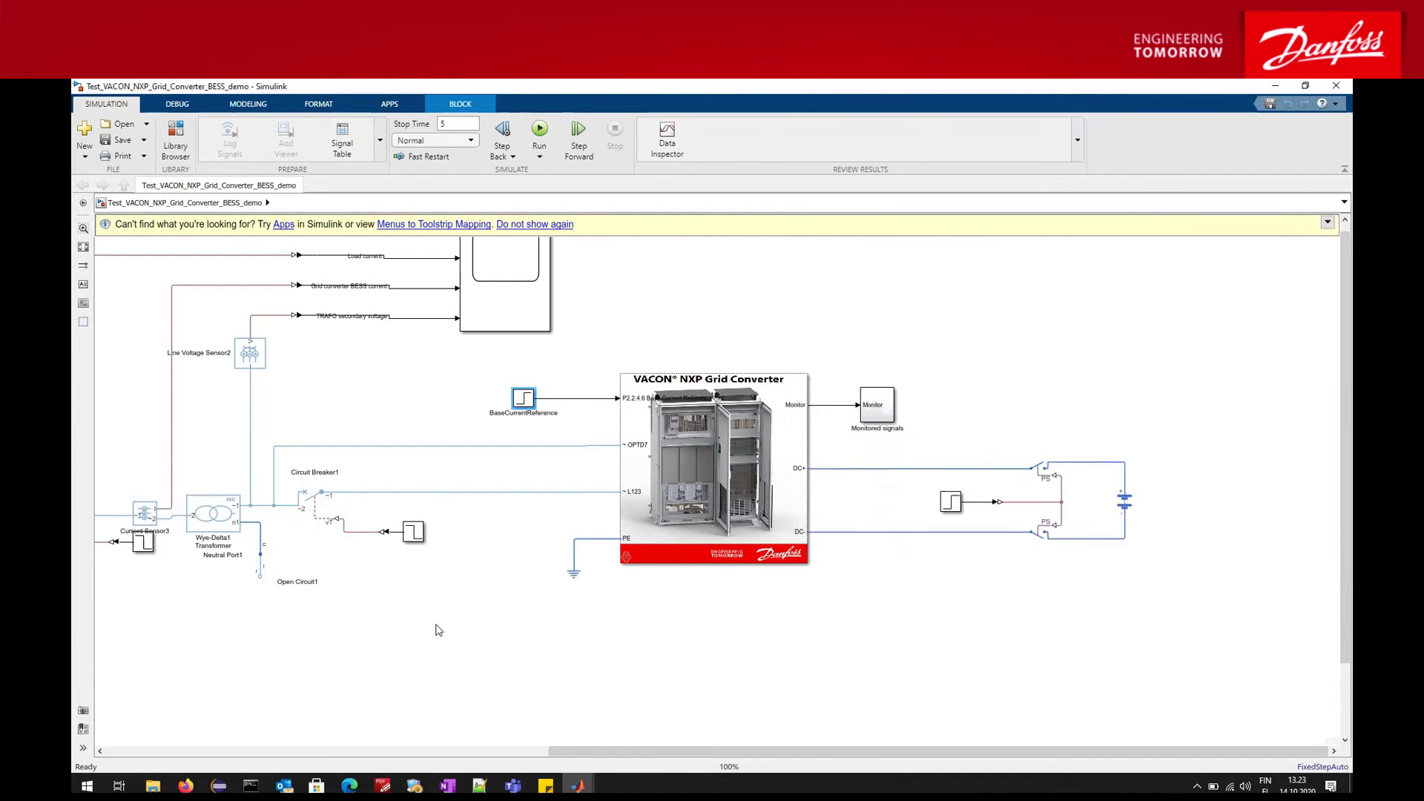
left_click_drag(438, 629, 522, 631)
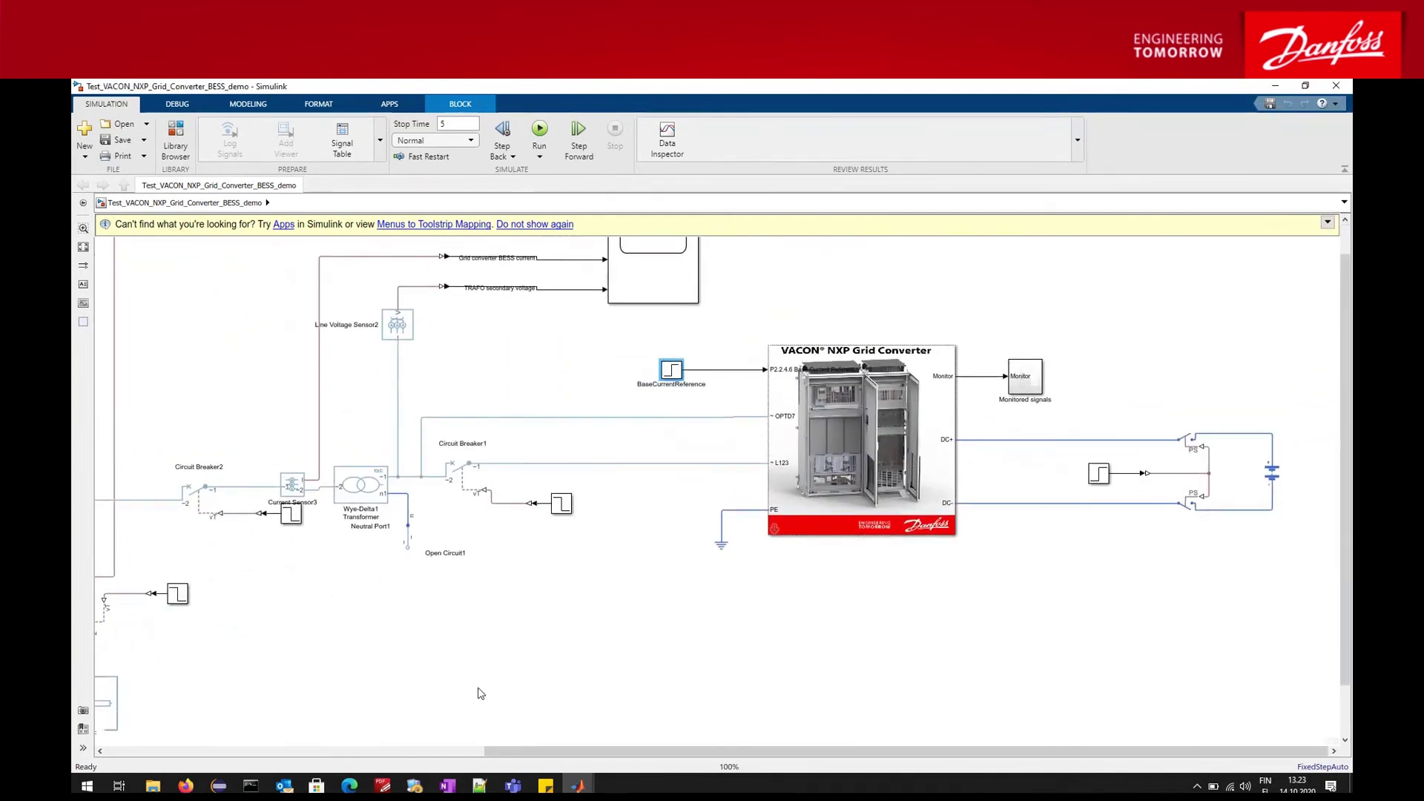
mouse_move(578, 783)
left_click(676, 721)
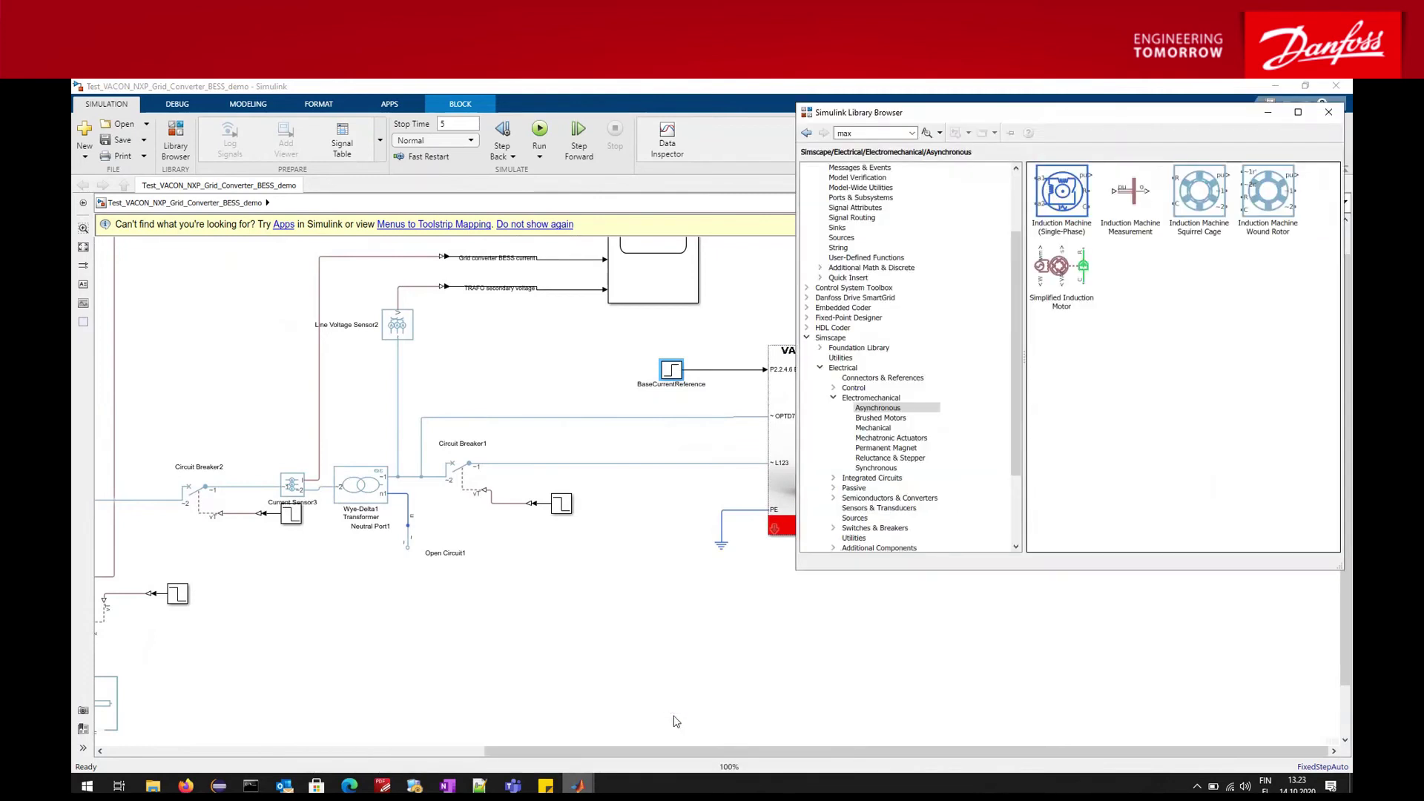
left_click(834, 399)
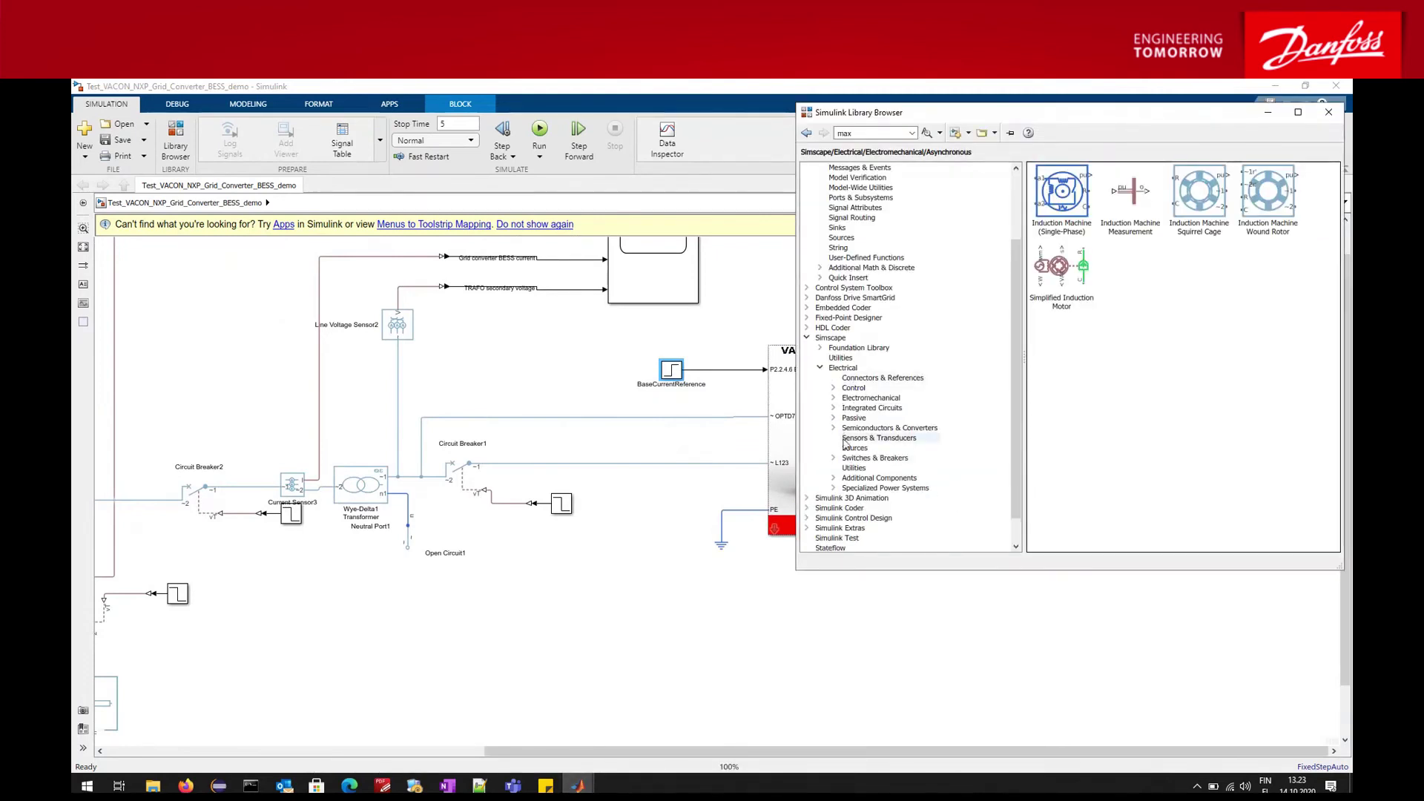
left_click(873, 457)
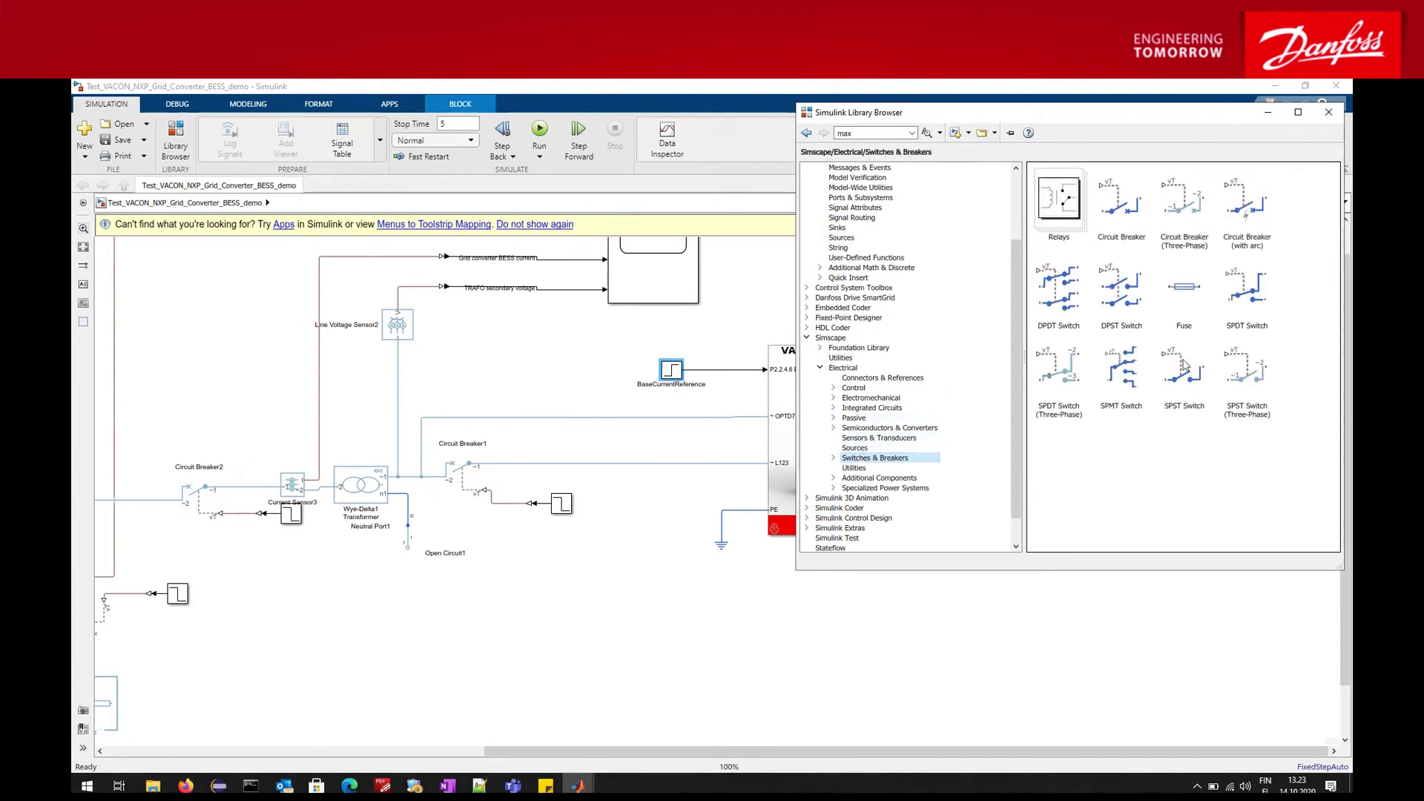
left_click(864, 438)
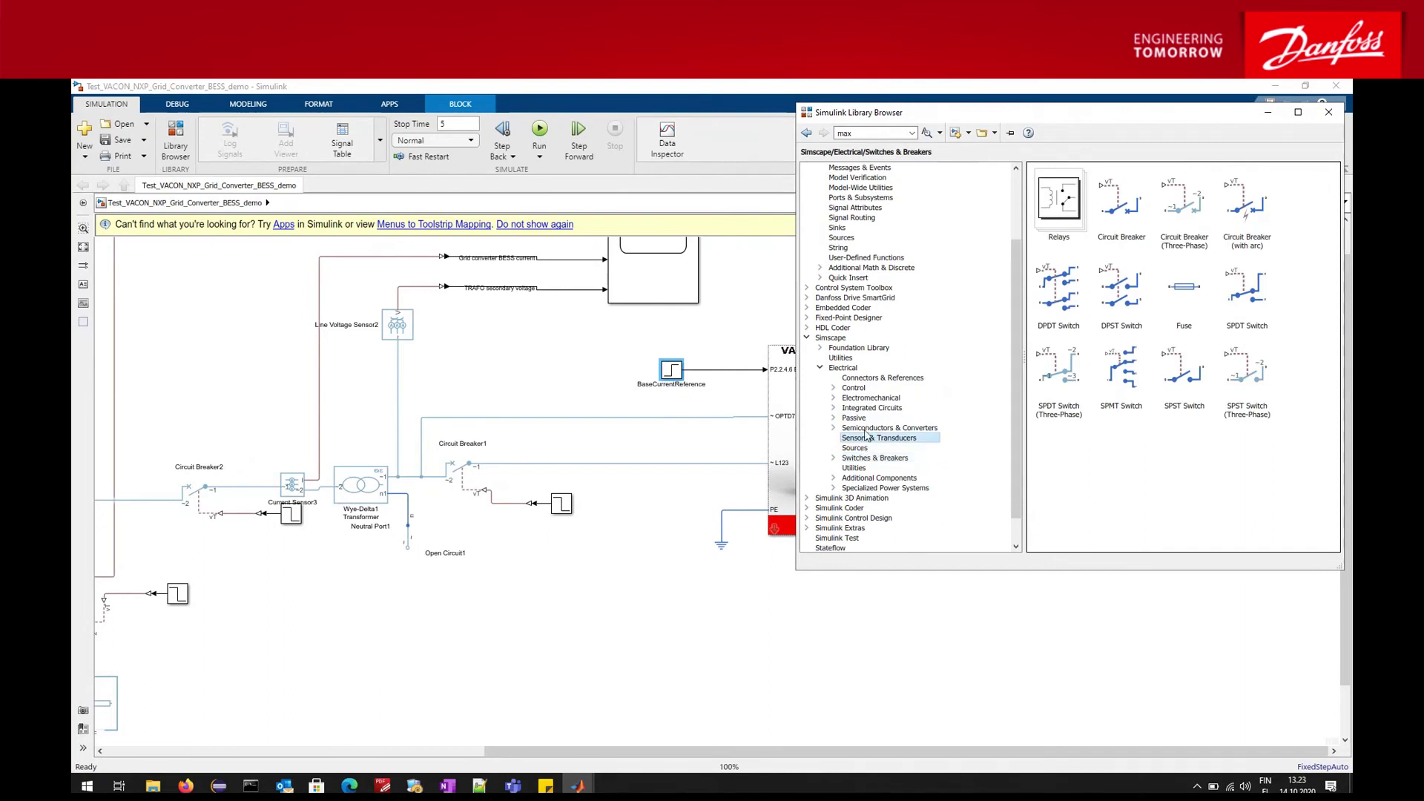
- Browse the Electrical library's Specialized Power Systems group, expanding Fundamental Blocks and selecting Elements
left_click(852, 368)
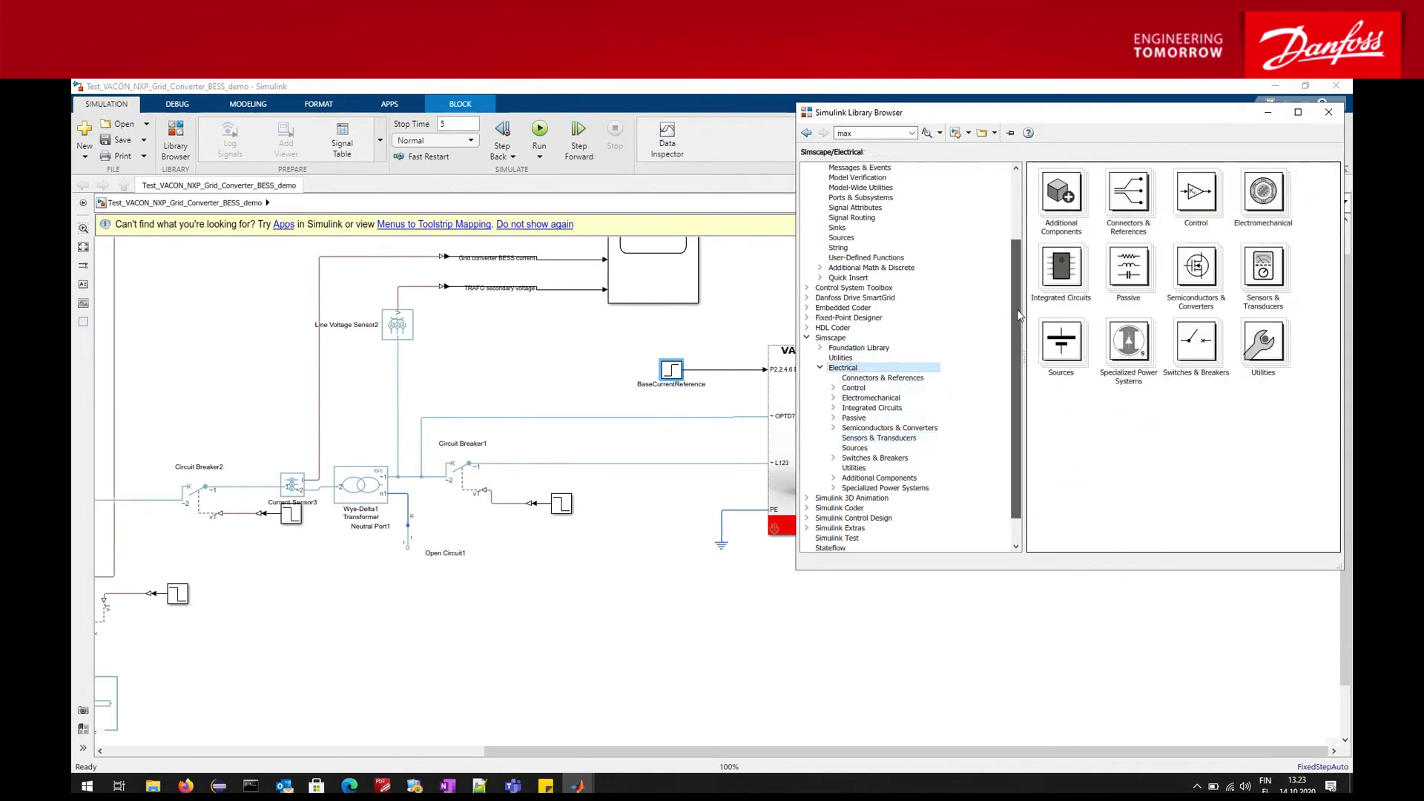
scroll(1016, 309, "down", 1)
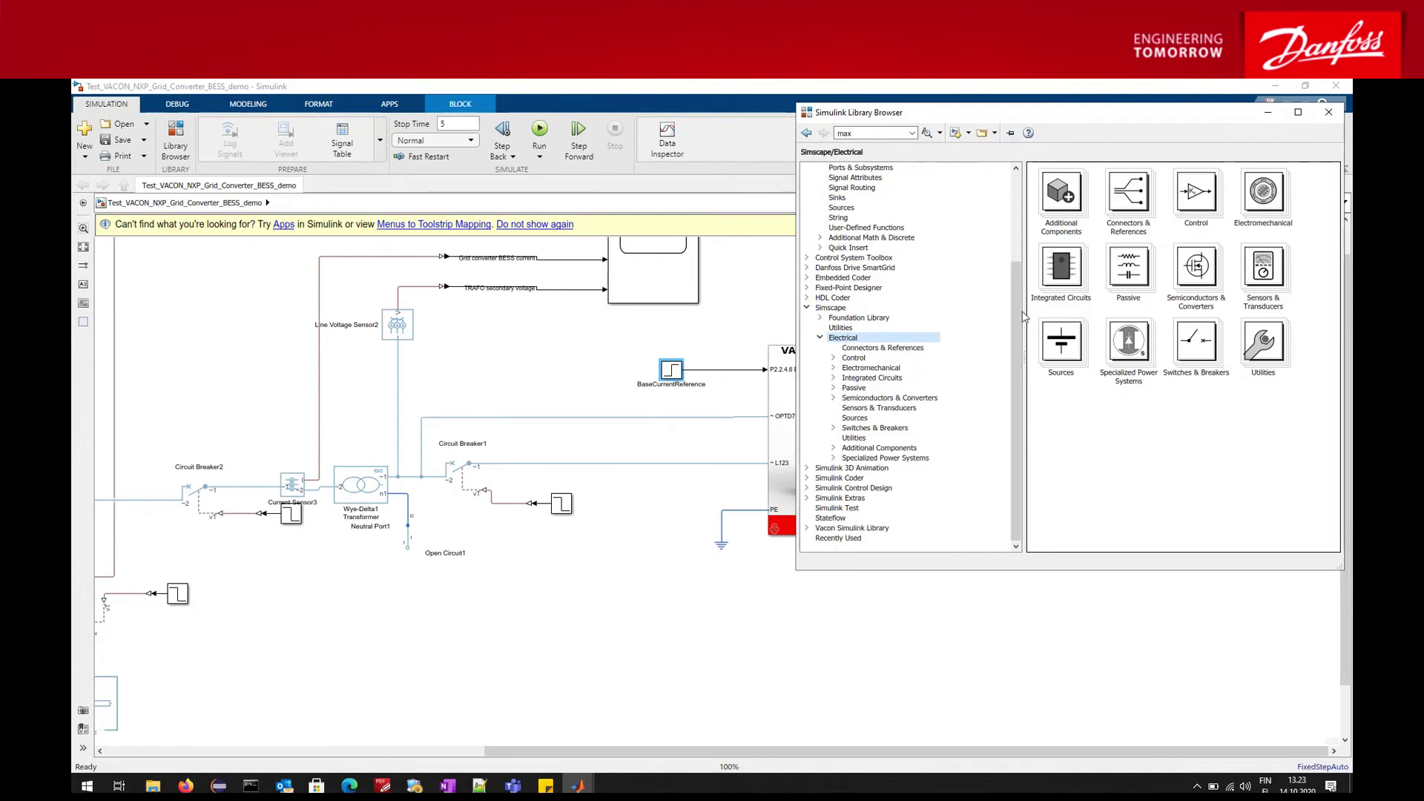
left_click(831, 448)
left_click(832, 449)
left_click(833, 458)
left_click(871, 459)
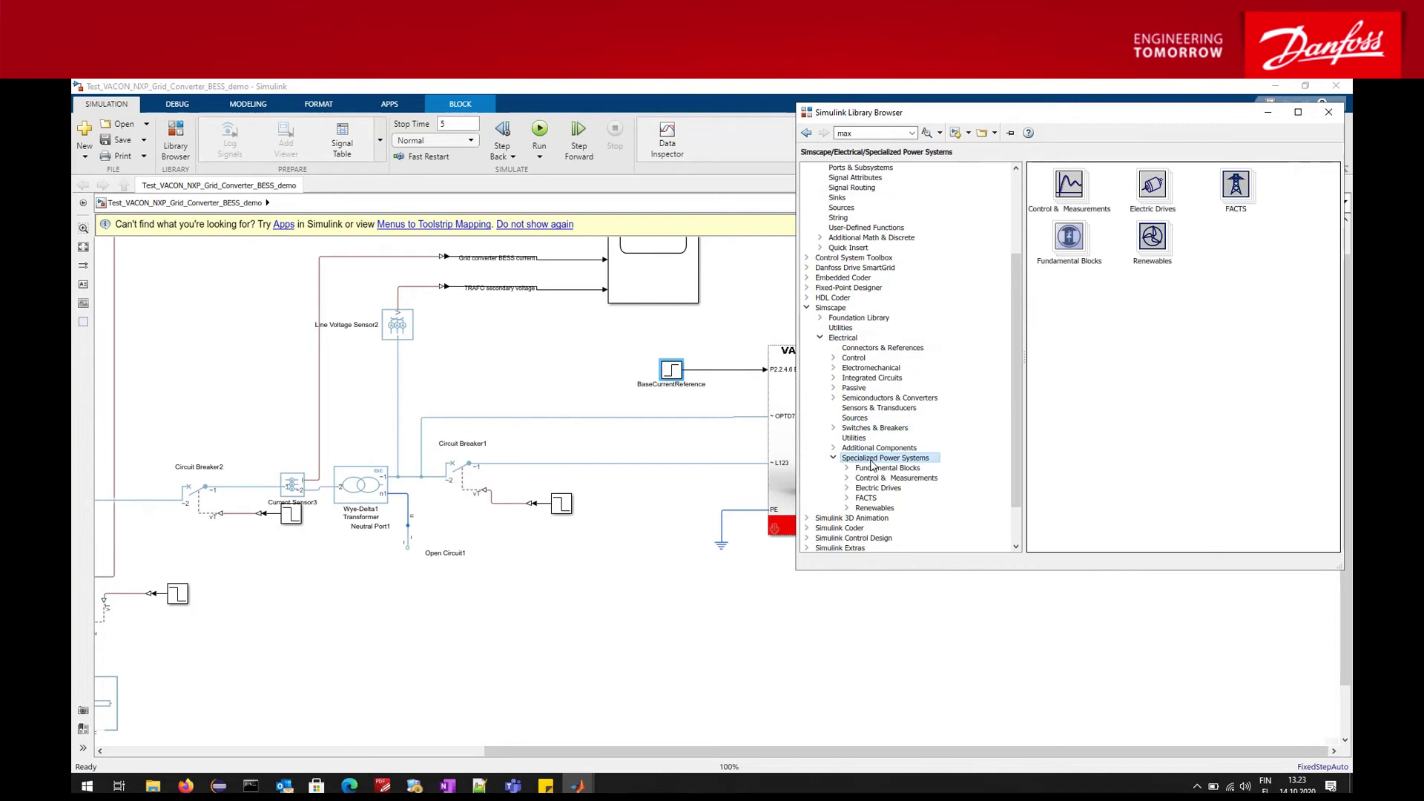
left_click(847, 468)
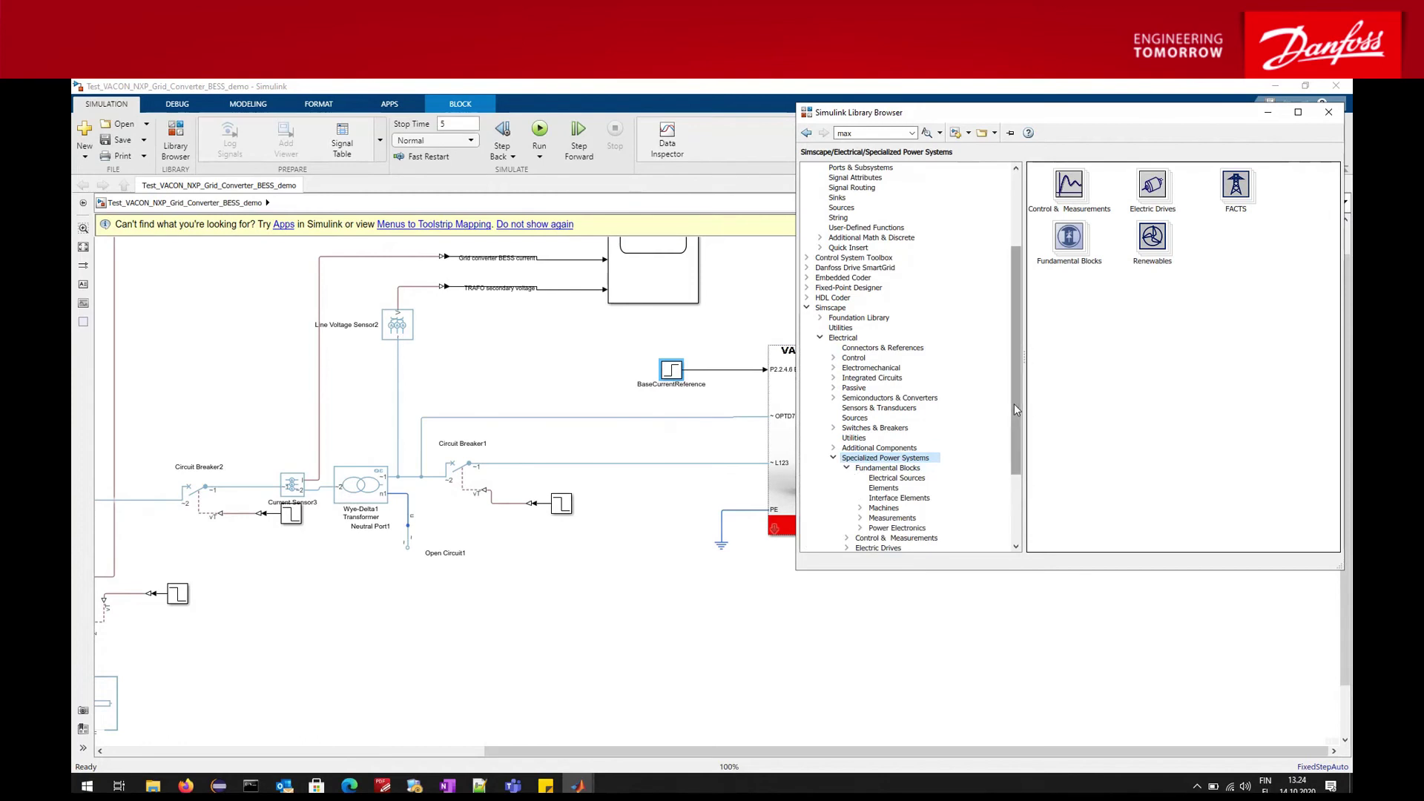
scroll(1013, 403, "down", 2)
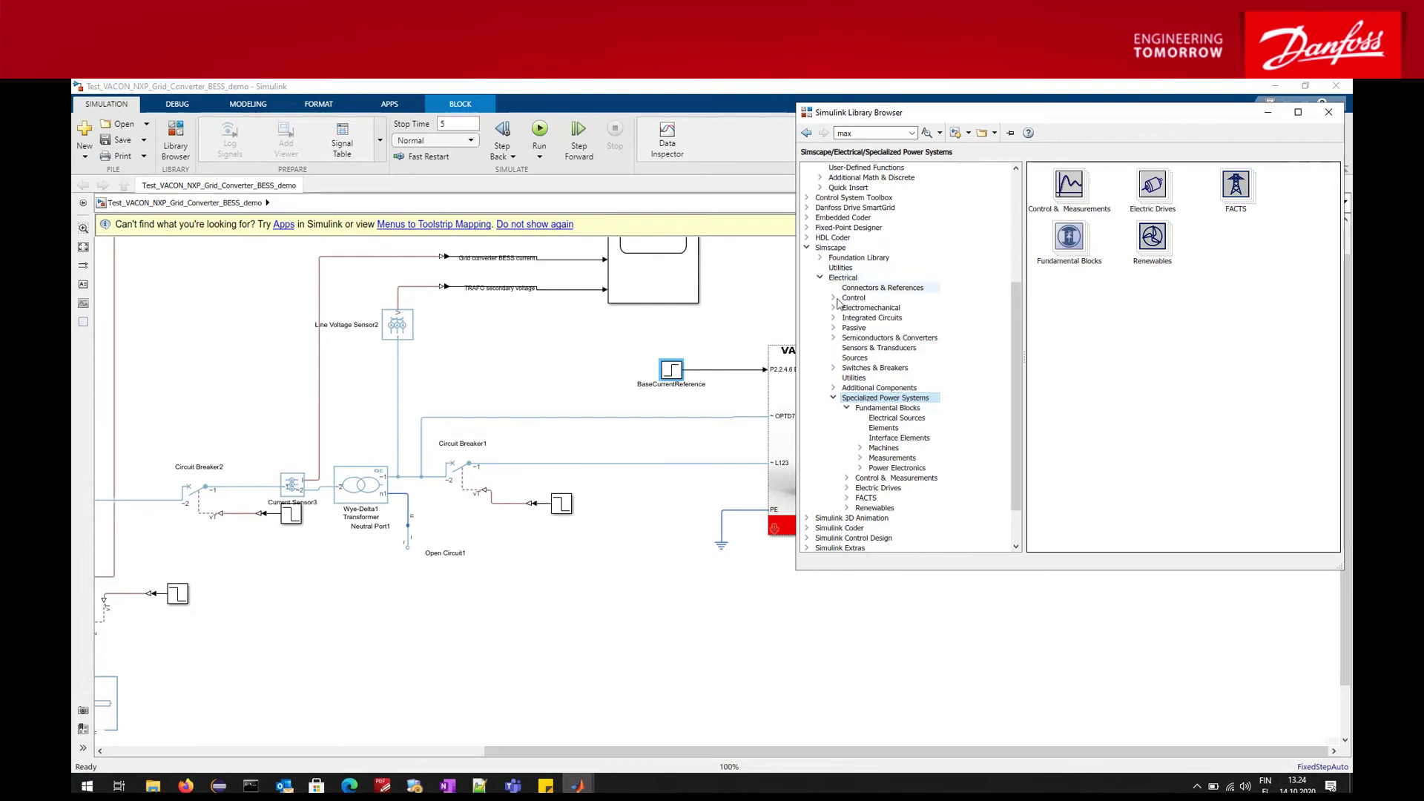
left_click(881, 428)
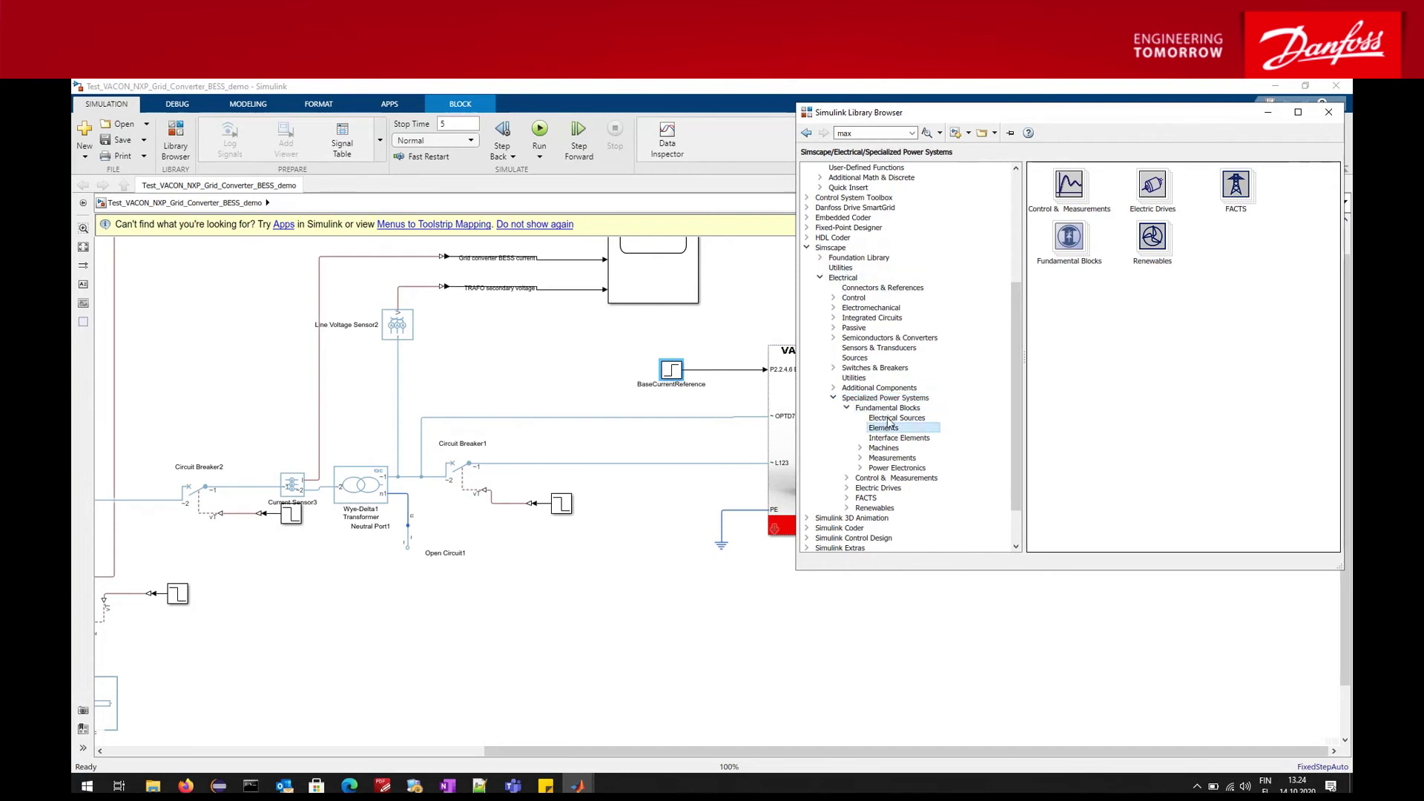
- View the Electrical Sources, Elements and Interface Elements blocks under Fundamental Blocks, and close the library browser
left_click(888, 419)
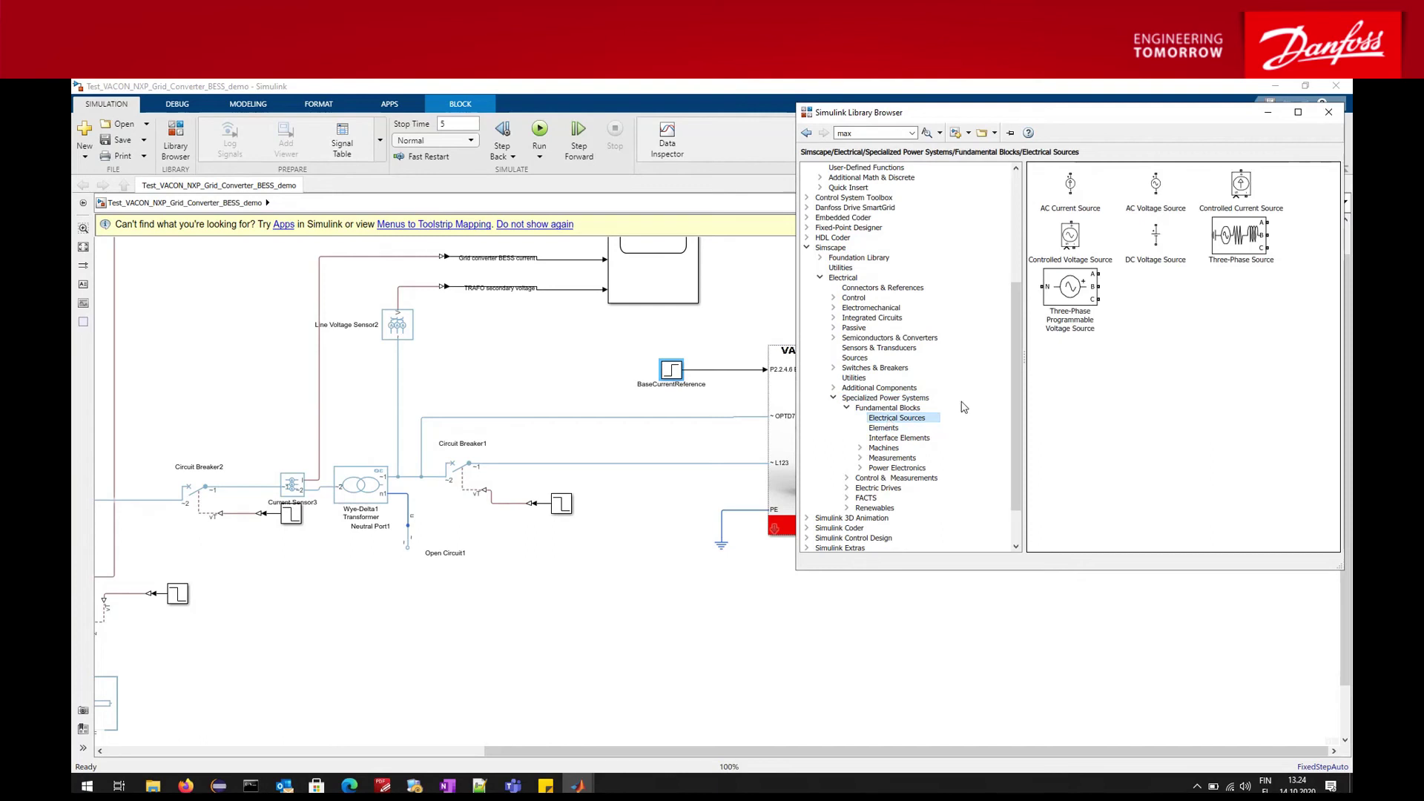
left_click(887, 429)
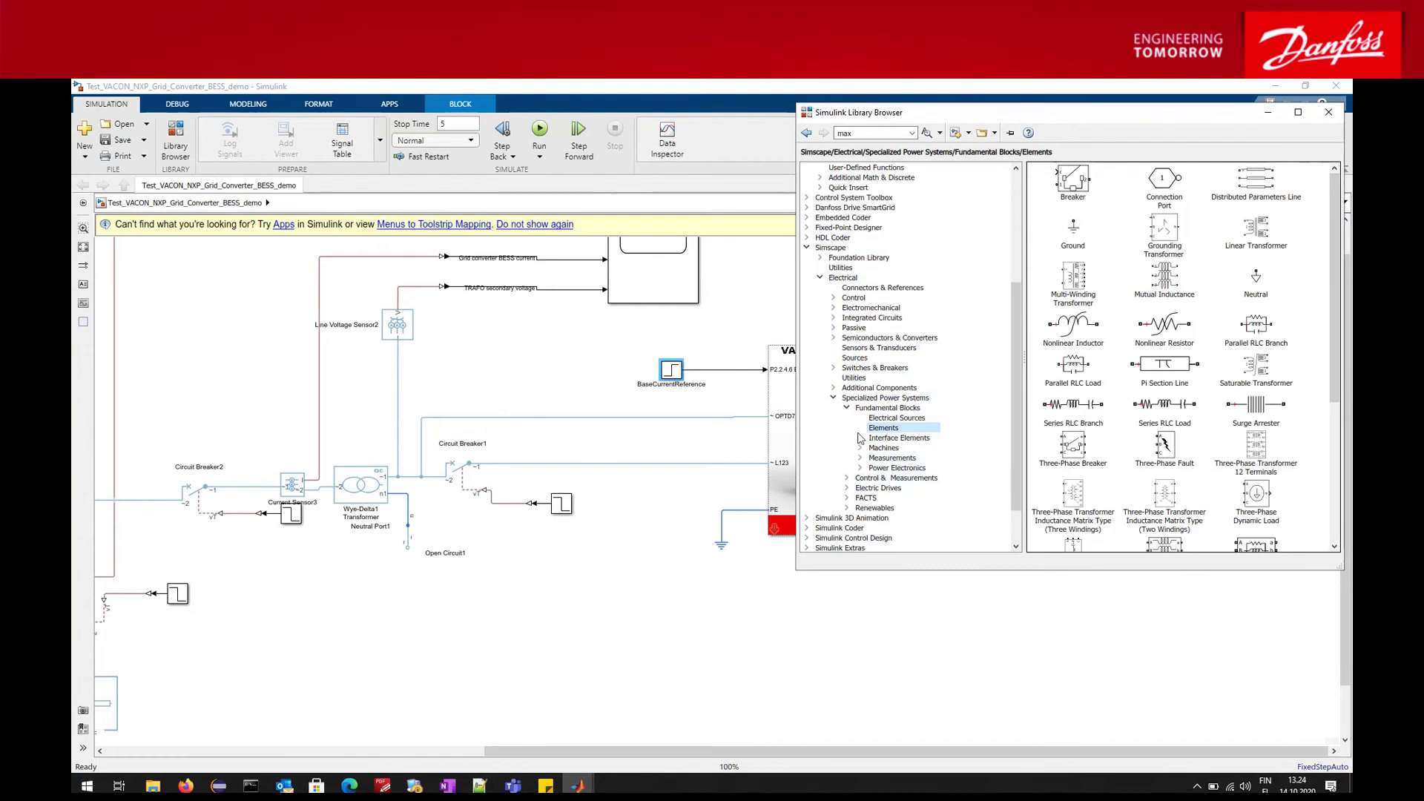
left_click(883, 408)
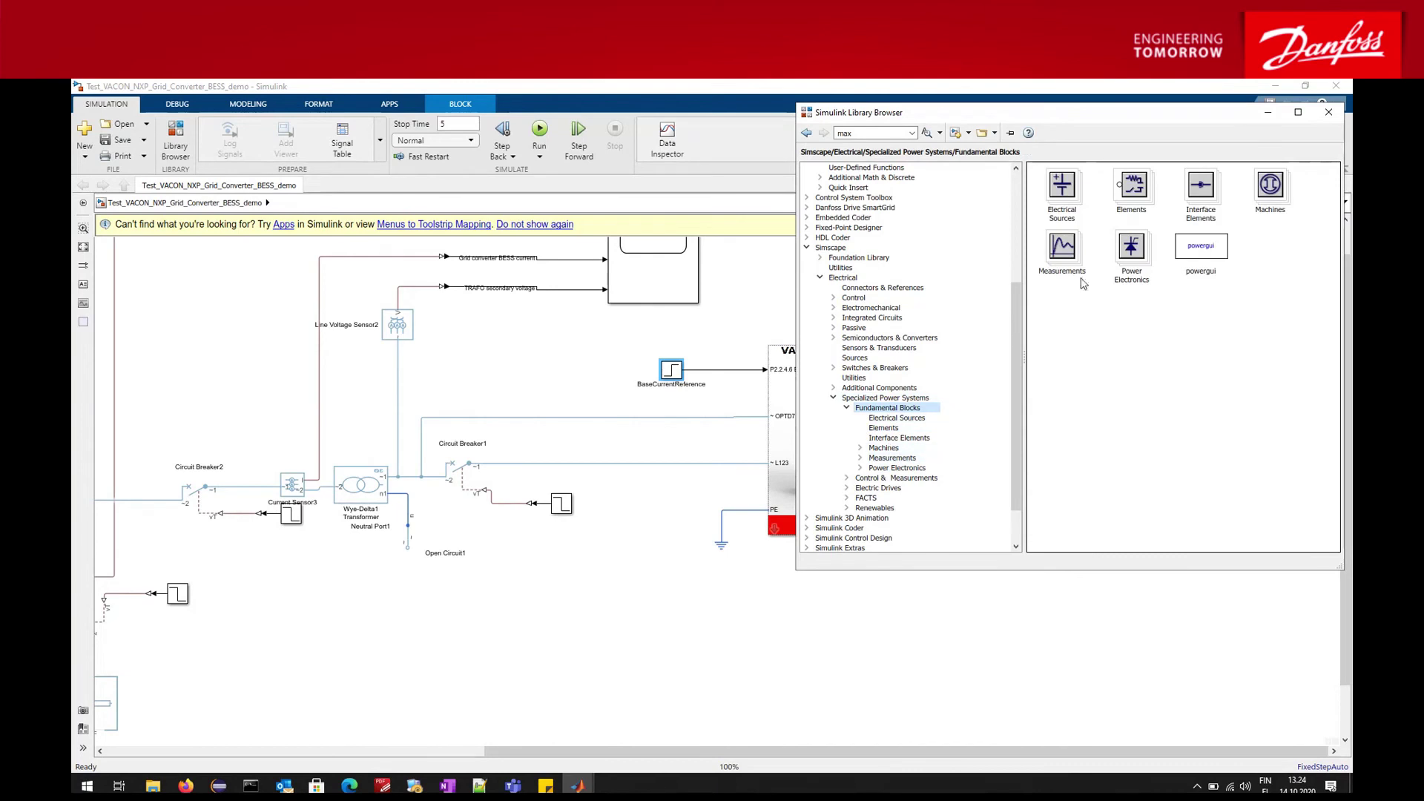
left_click(906, 438)
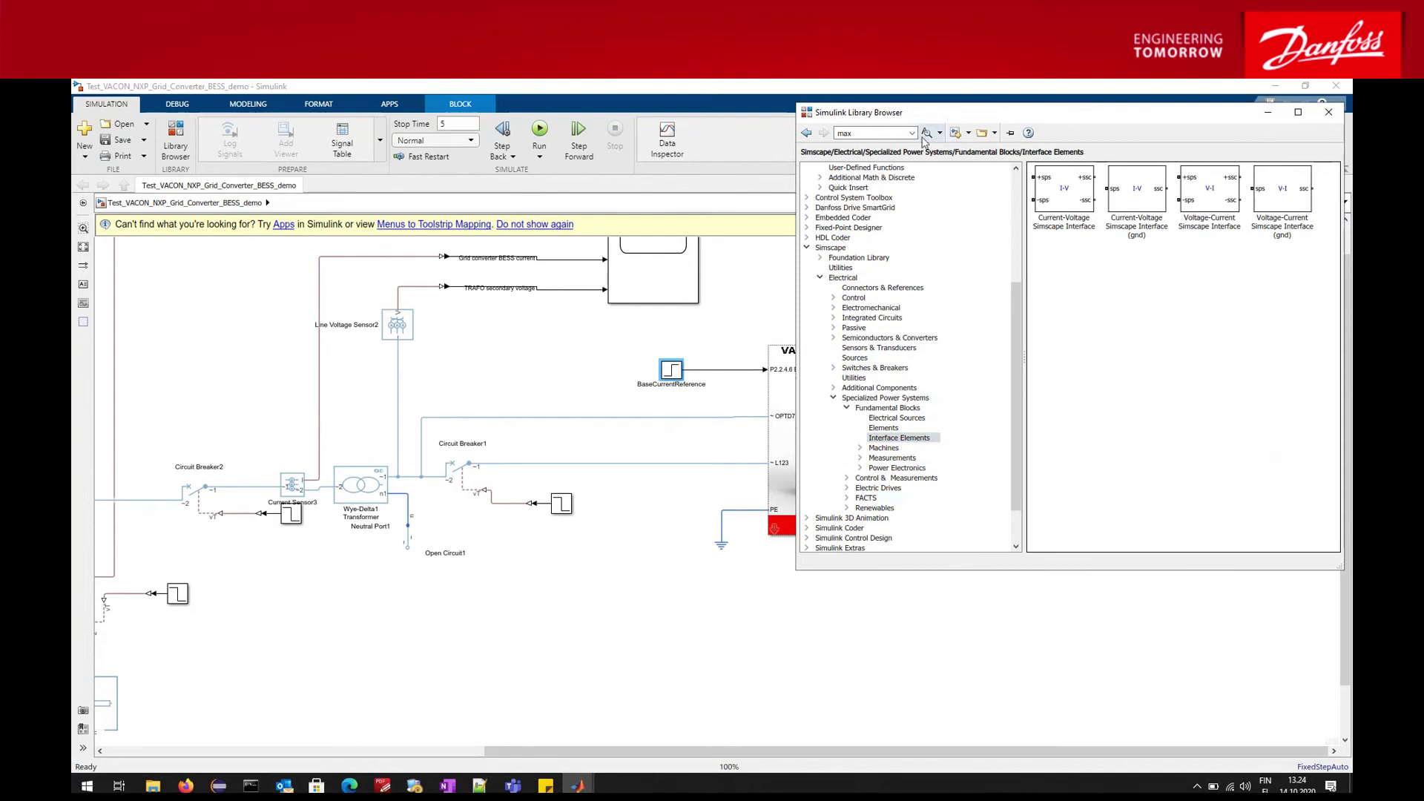
left_click_drag(947, 118, 803, 231)
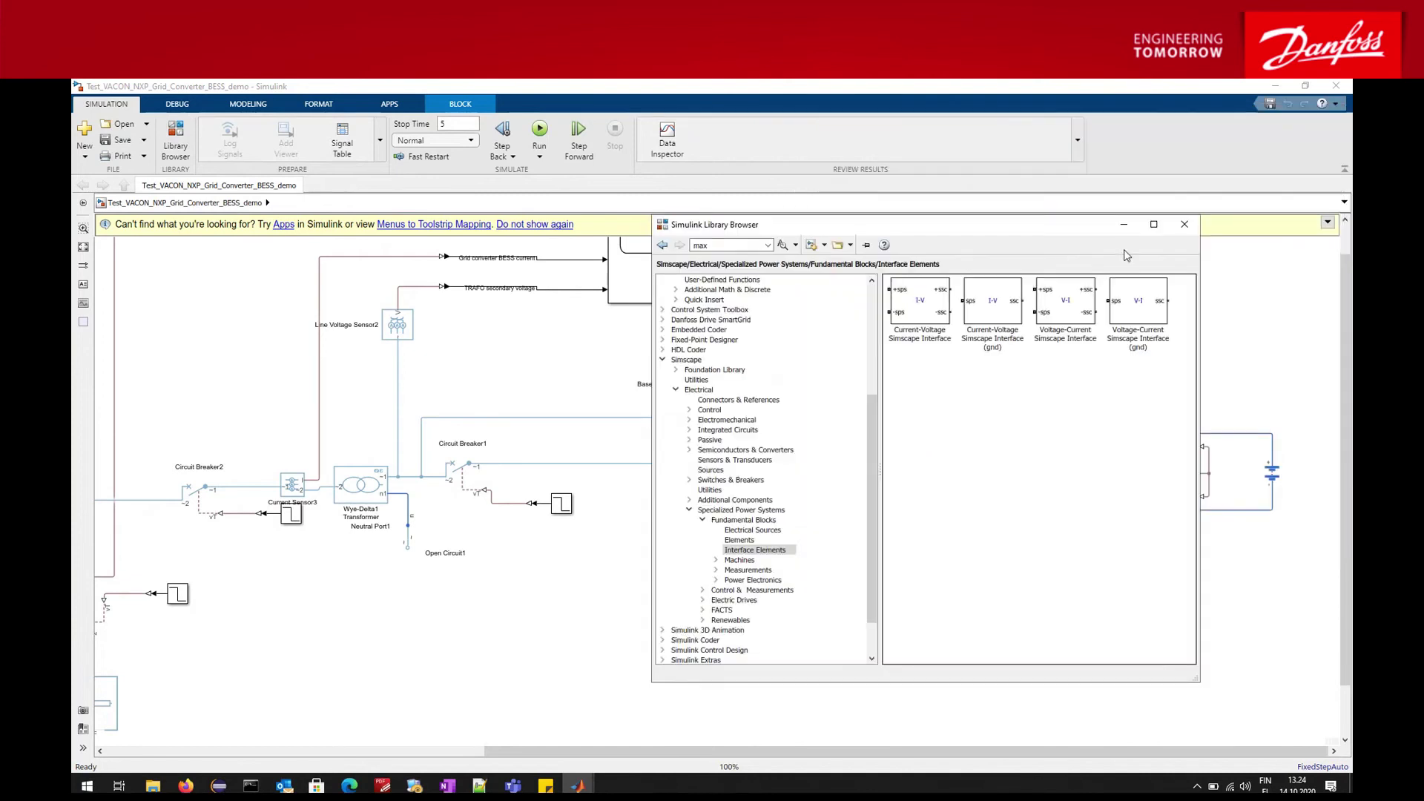
left_click(1184, 224)
- Look over the whole BESS model and point out the solver configuration and electrical reference blocks beside the voltage source
key("space")
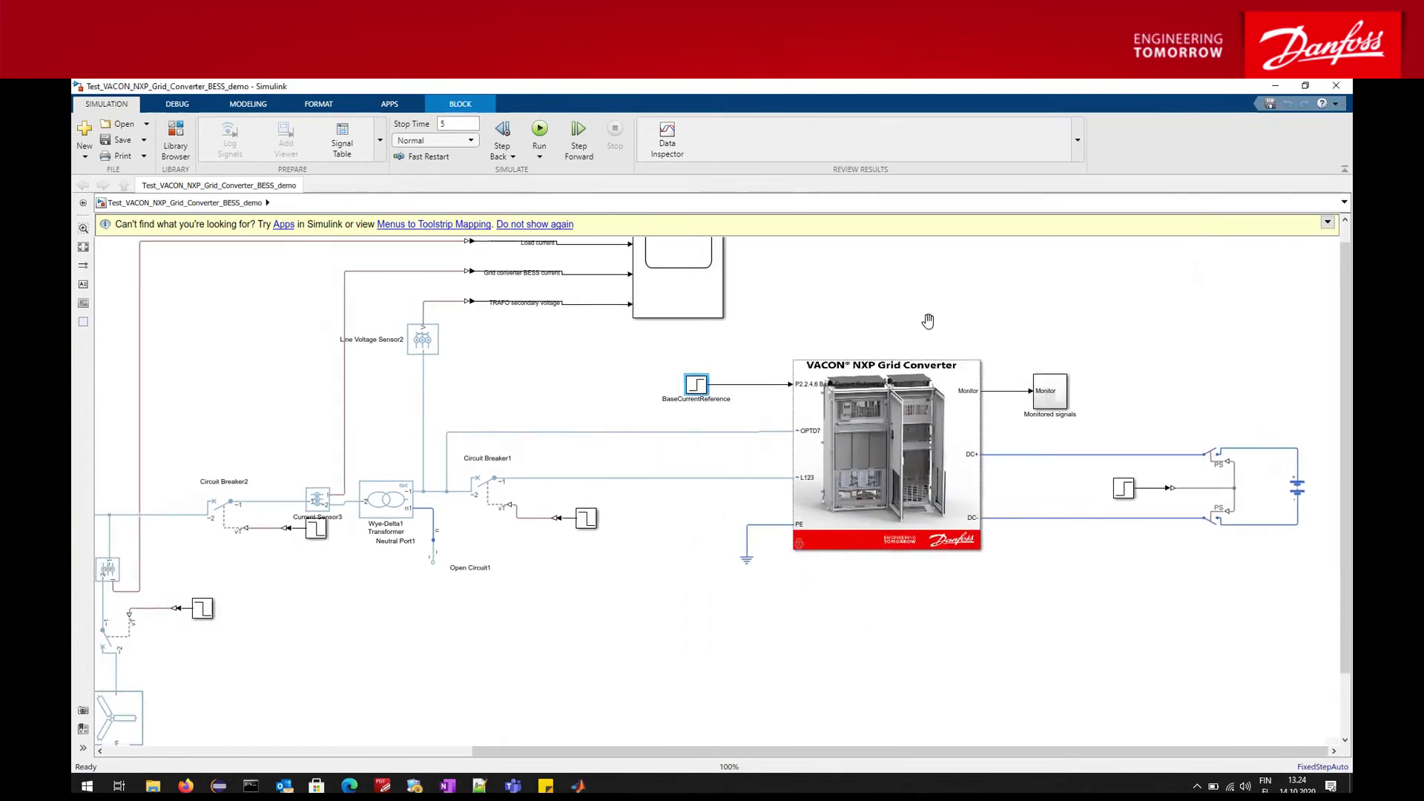
mouse_move(828, 554)
left_mouse_down()
mouse_move(807, 501)
mouse_move(838, 555)
left_mouse_up()
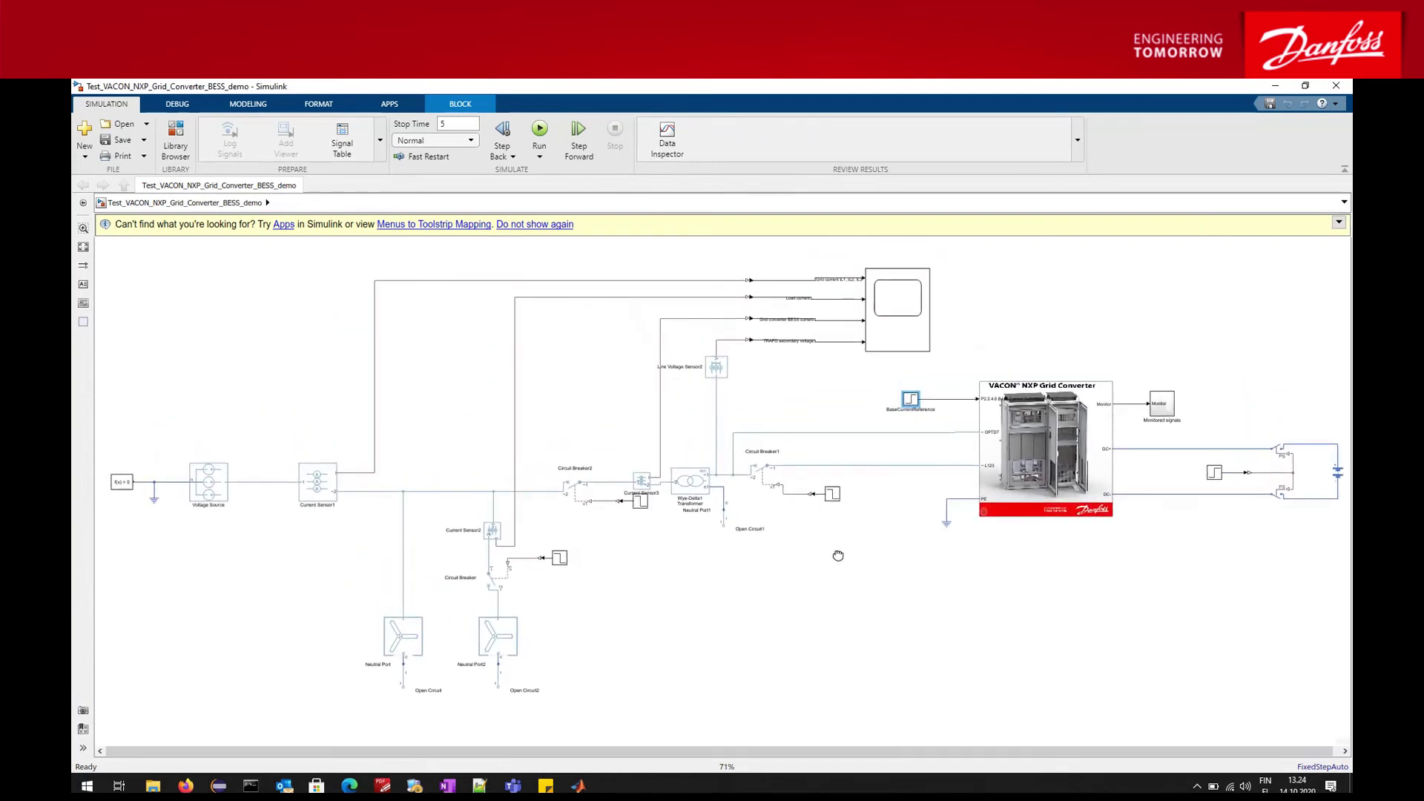
left_click_drag(438, 393, 547, 385)
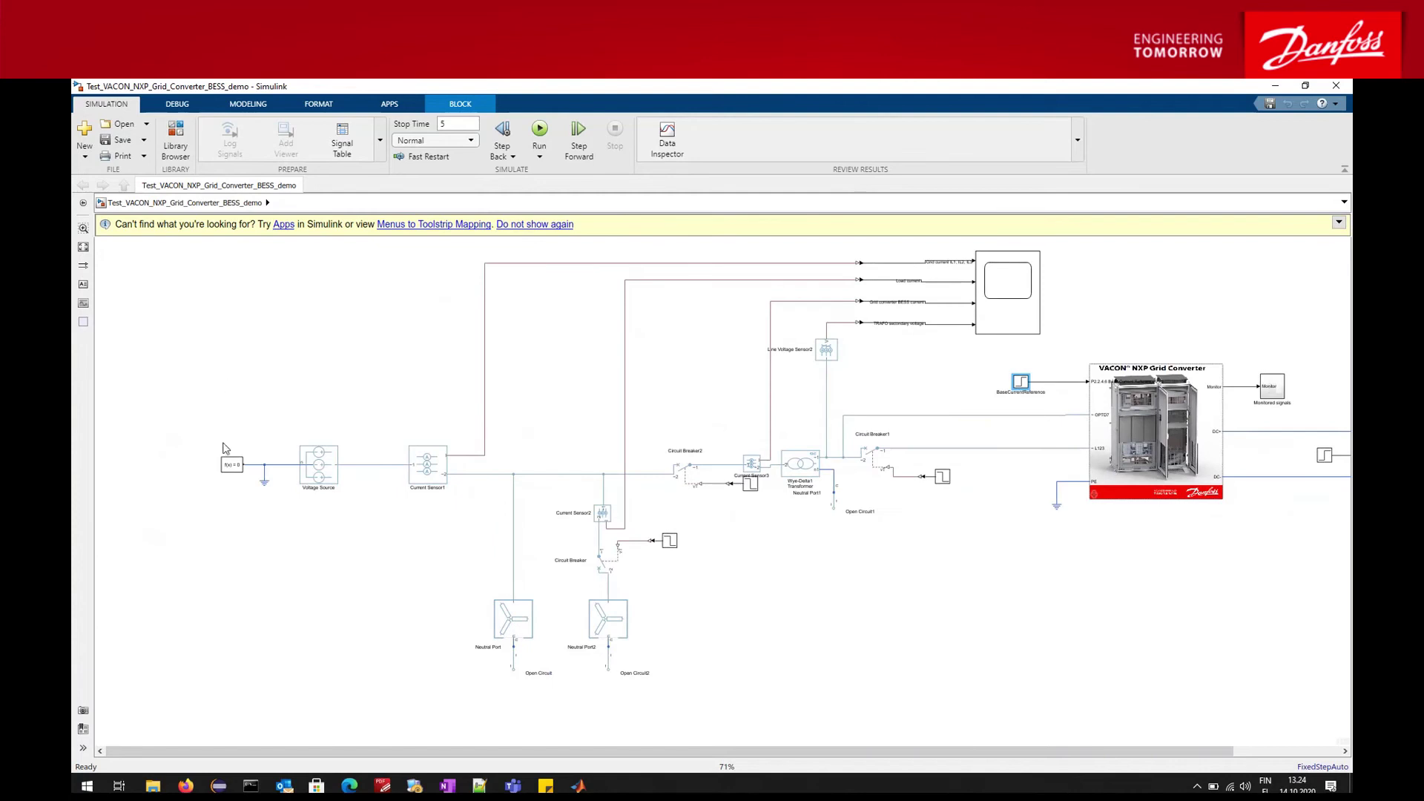
left_click(230, 467)
left_click_drag(209, 438, 284, 514)
left_click(260, 543)
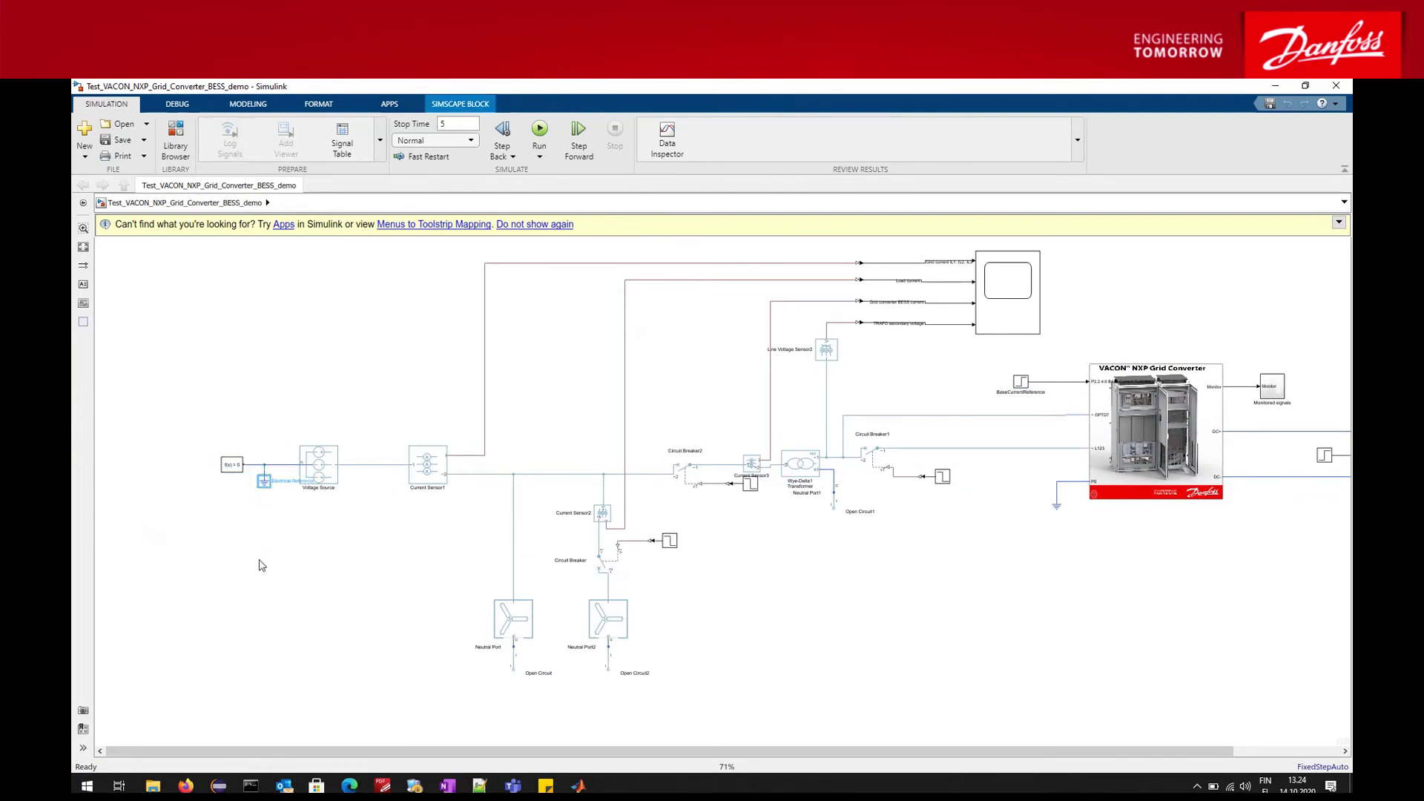
left_click(260, 563)
- Review the Solver Configuration block's local solver, solver type and sample time parameters, leaving them unchanged
left_click(235, 471)
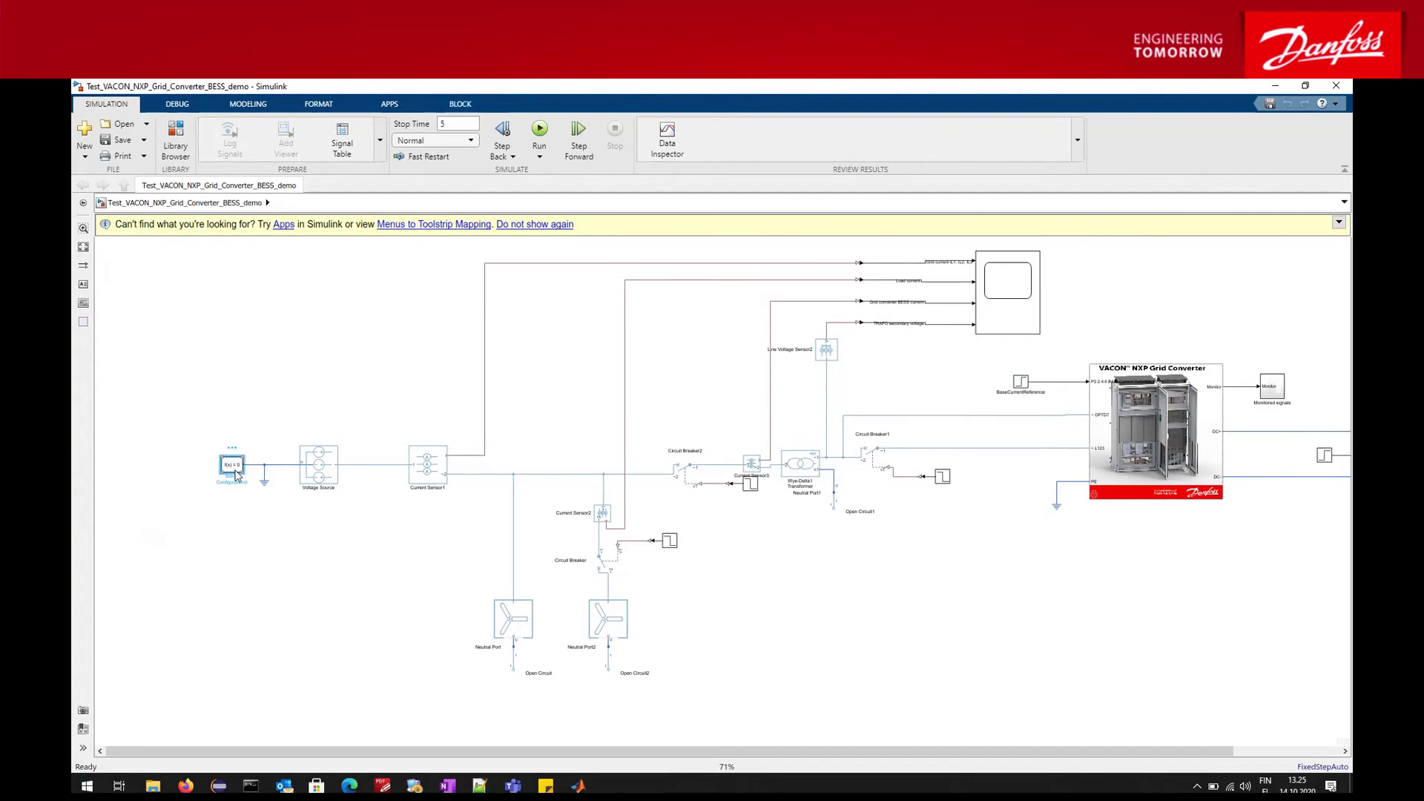
double_click(235, 472)
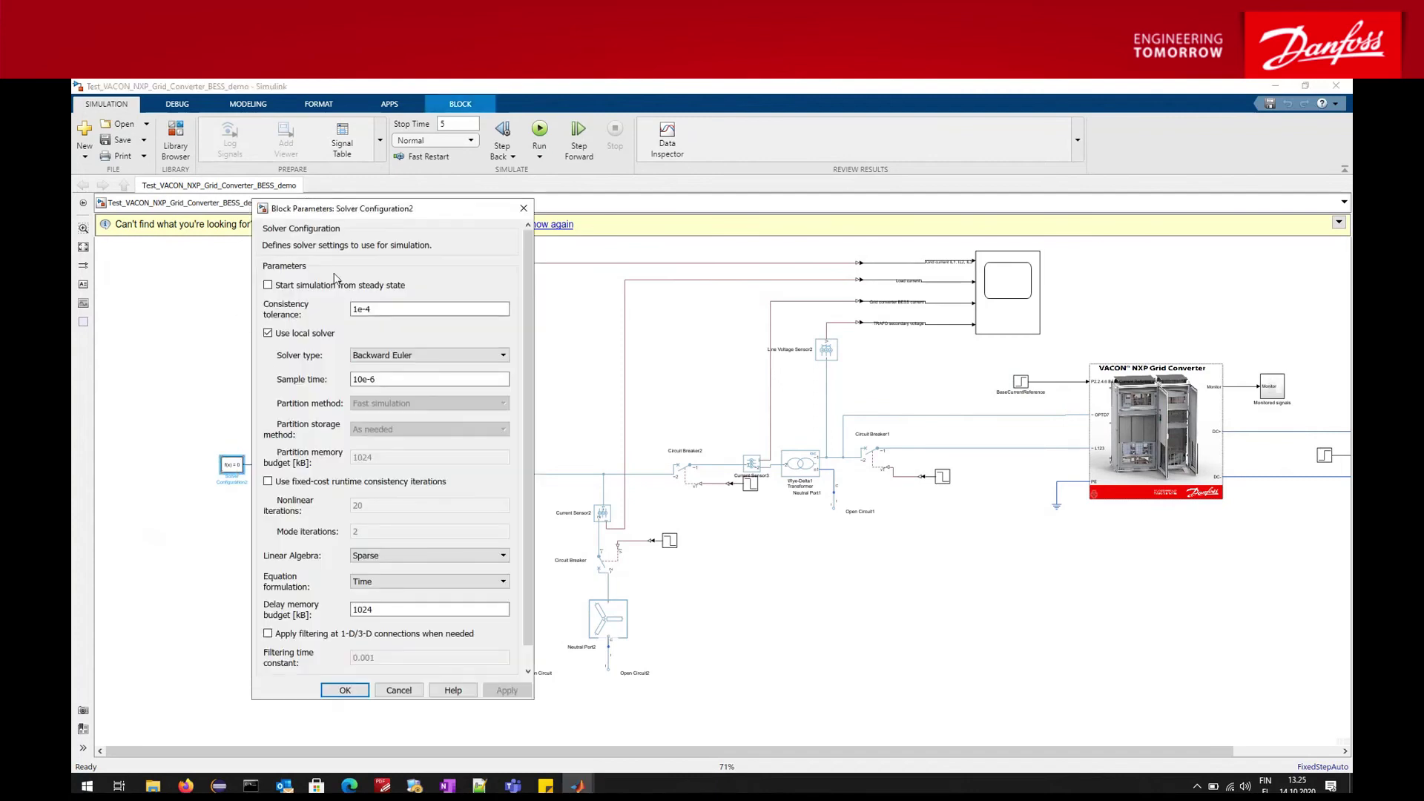
left_click_drag(338, 211, 494, 228)
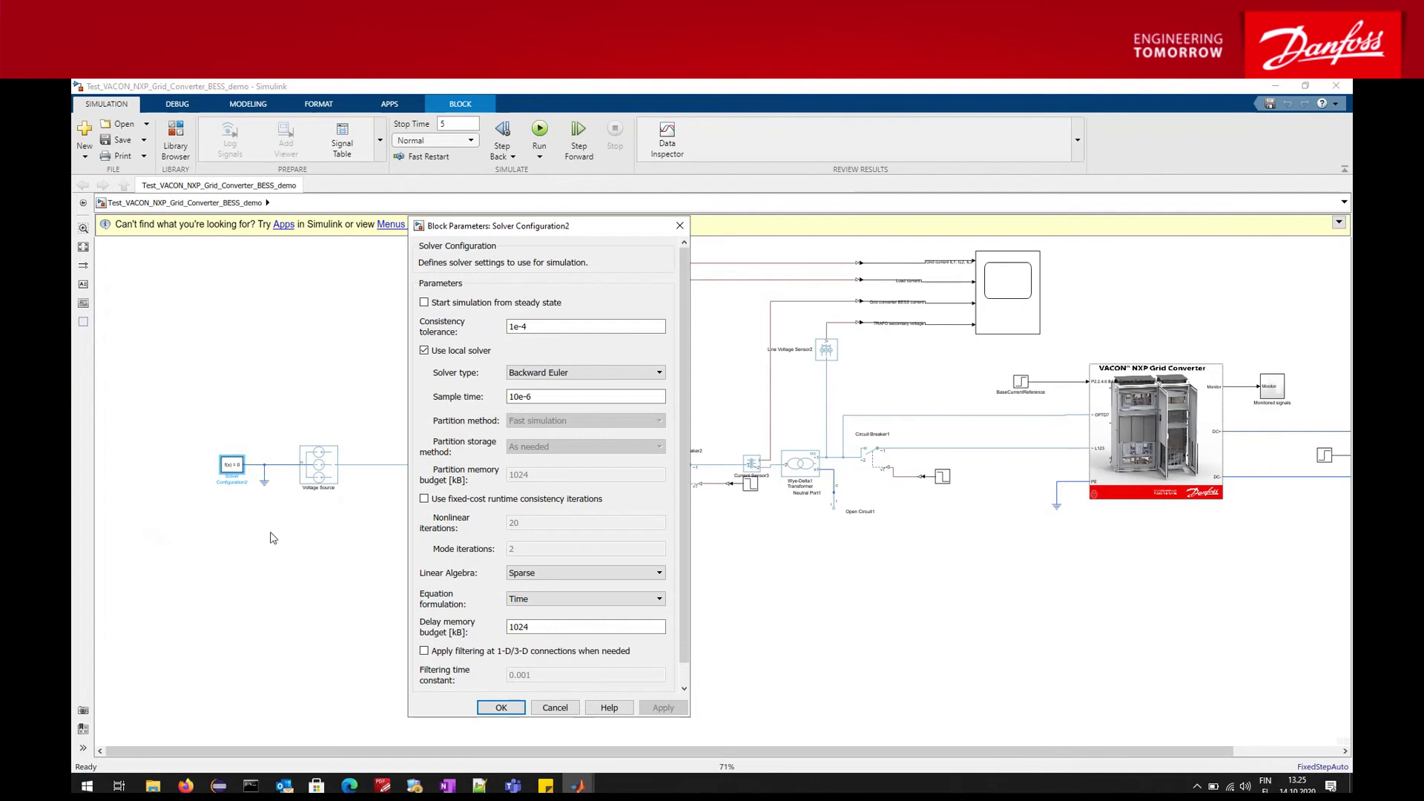
left_click(555, 708)
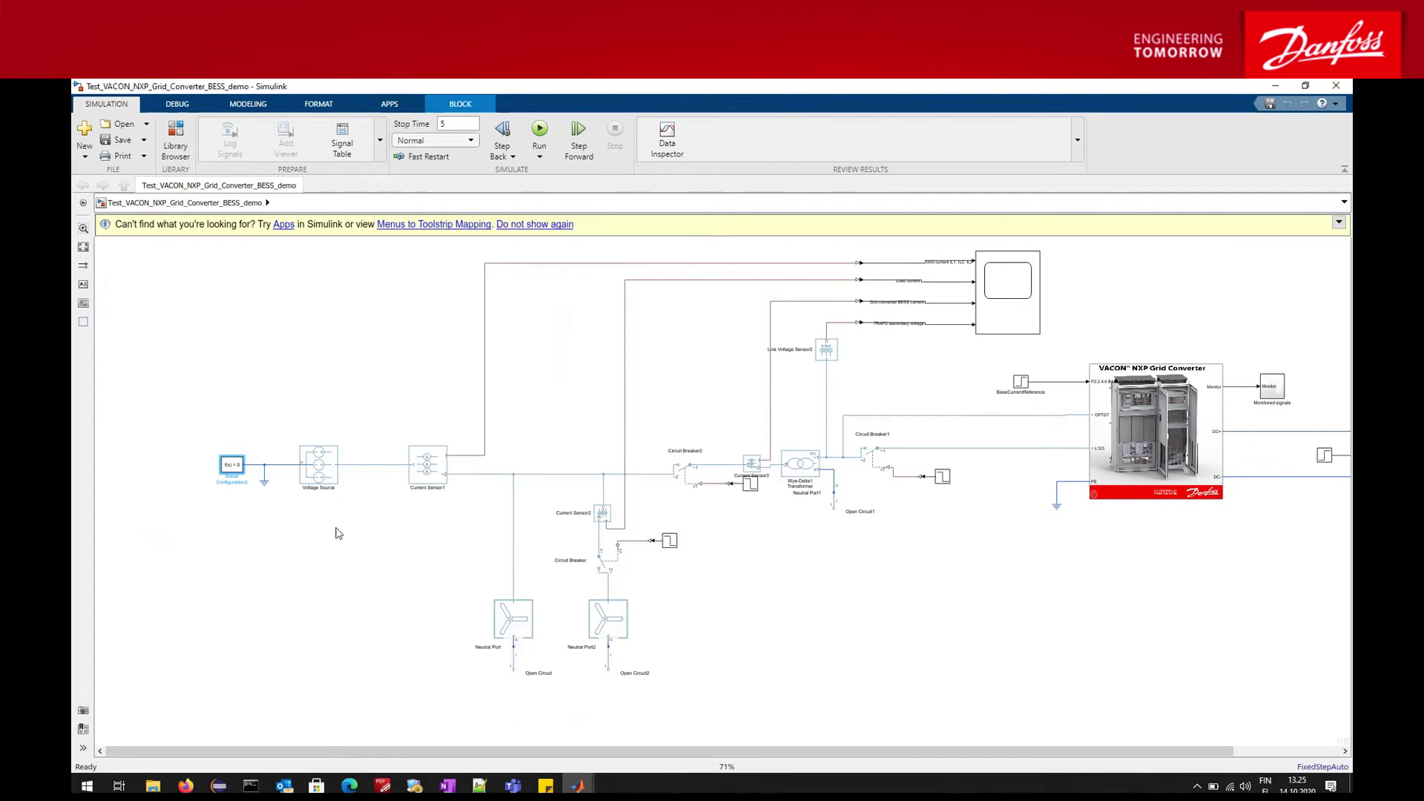
- Review the solver type and fixed-step size in the model's configuration parameters, and close the dialog
left_click_drag(532, 496, 260, 222)
left_click(248, 104)
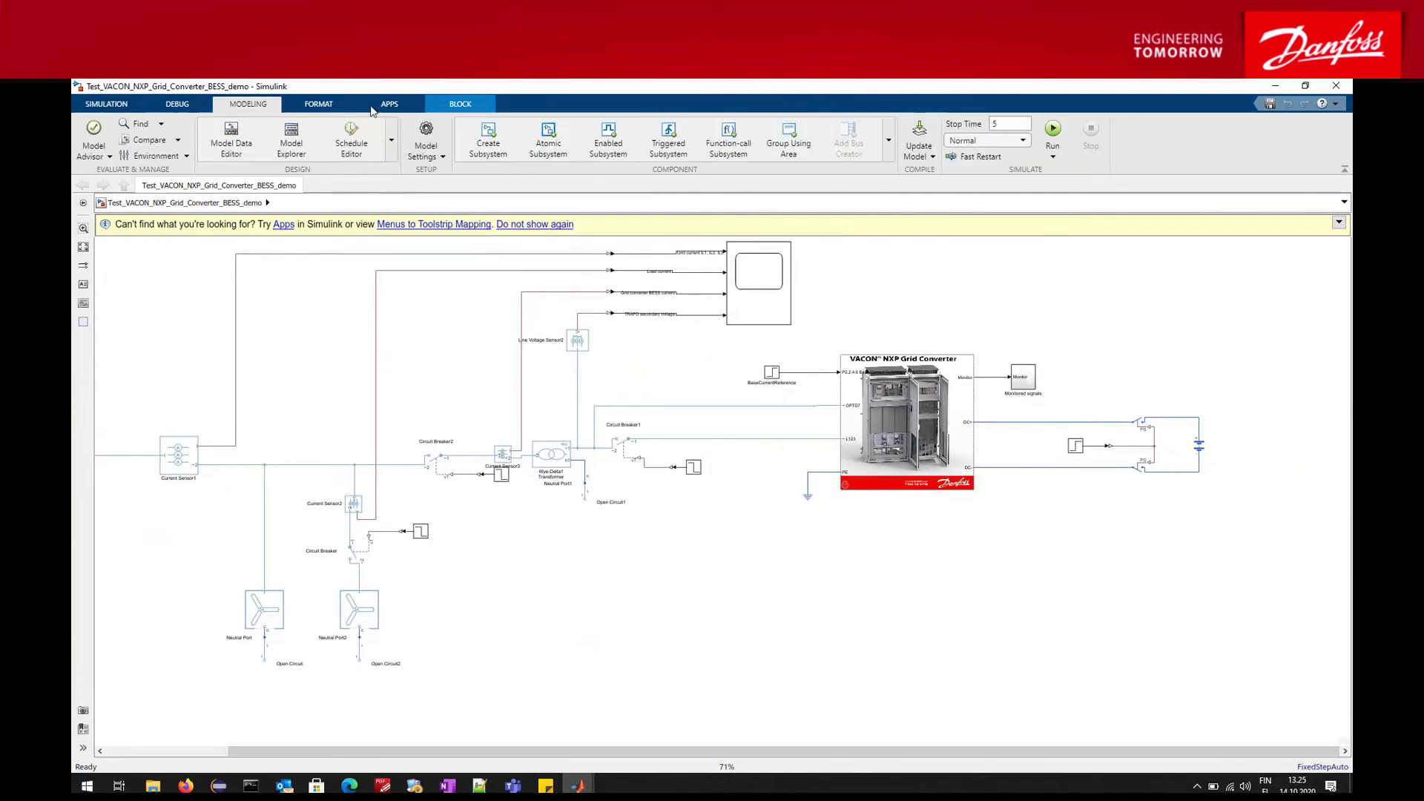
left_click(435, 152)
left_click(430, 131)
left_click(427, 132)
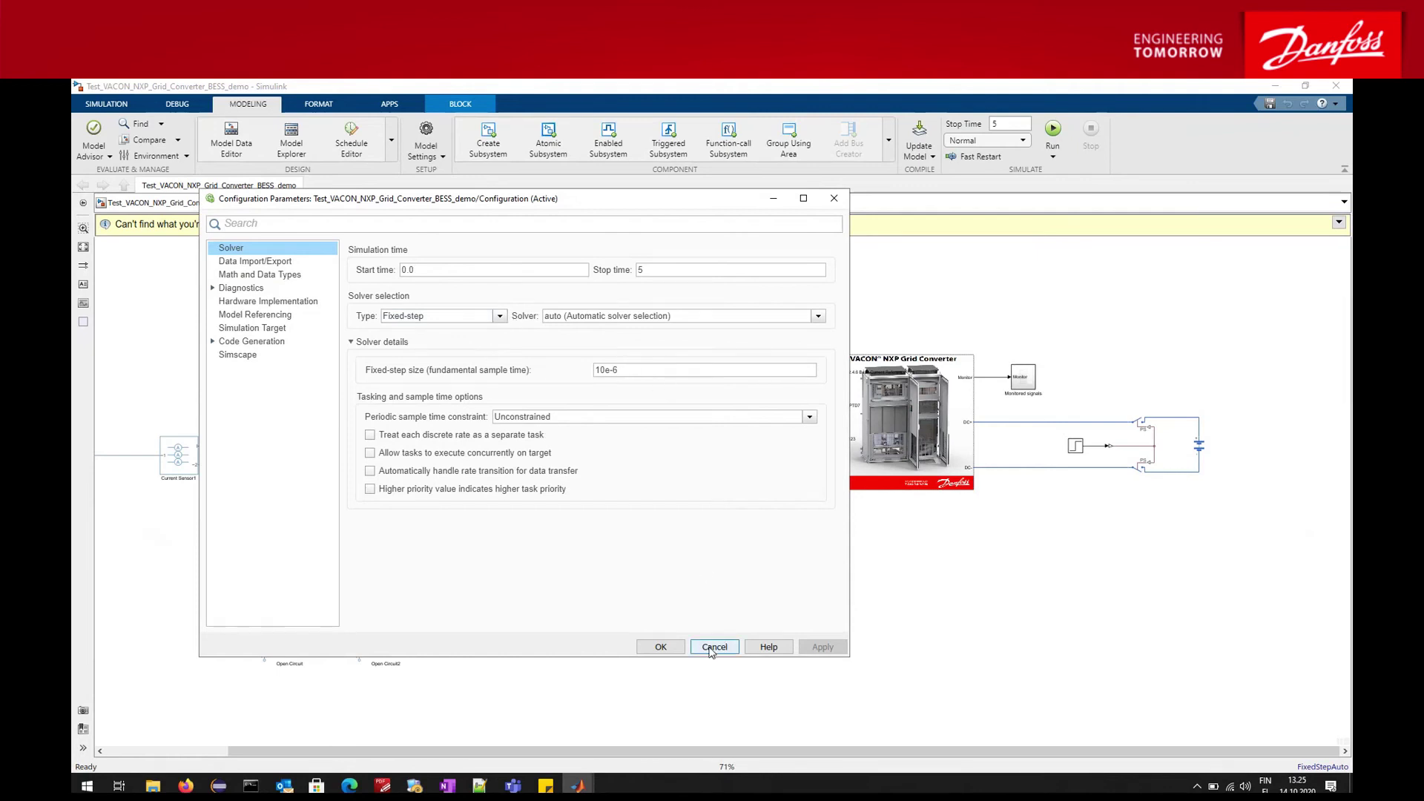
left_click(653, 644)
- Run the BESS model simulation and open its scope maximized to watch the current and voltage plots
left_click_drag(763, 548, 497, 291)
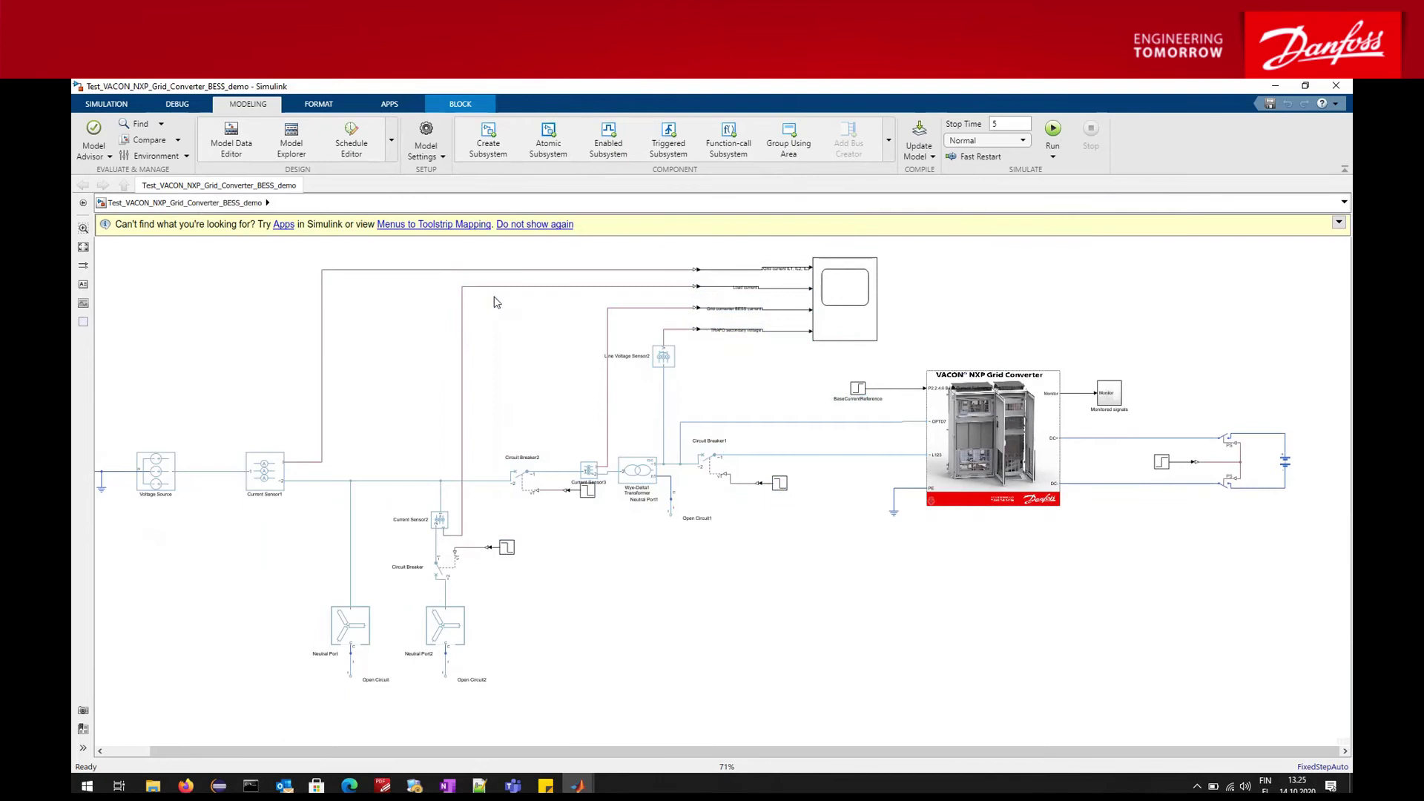
left_click(111, 104)
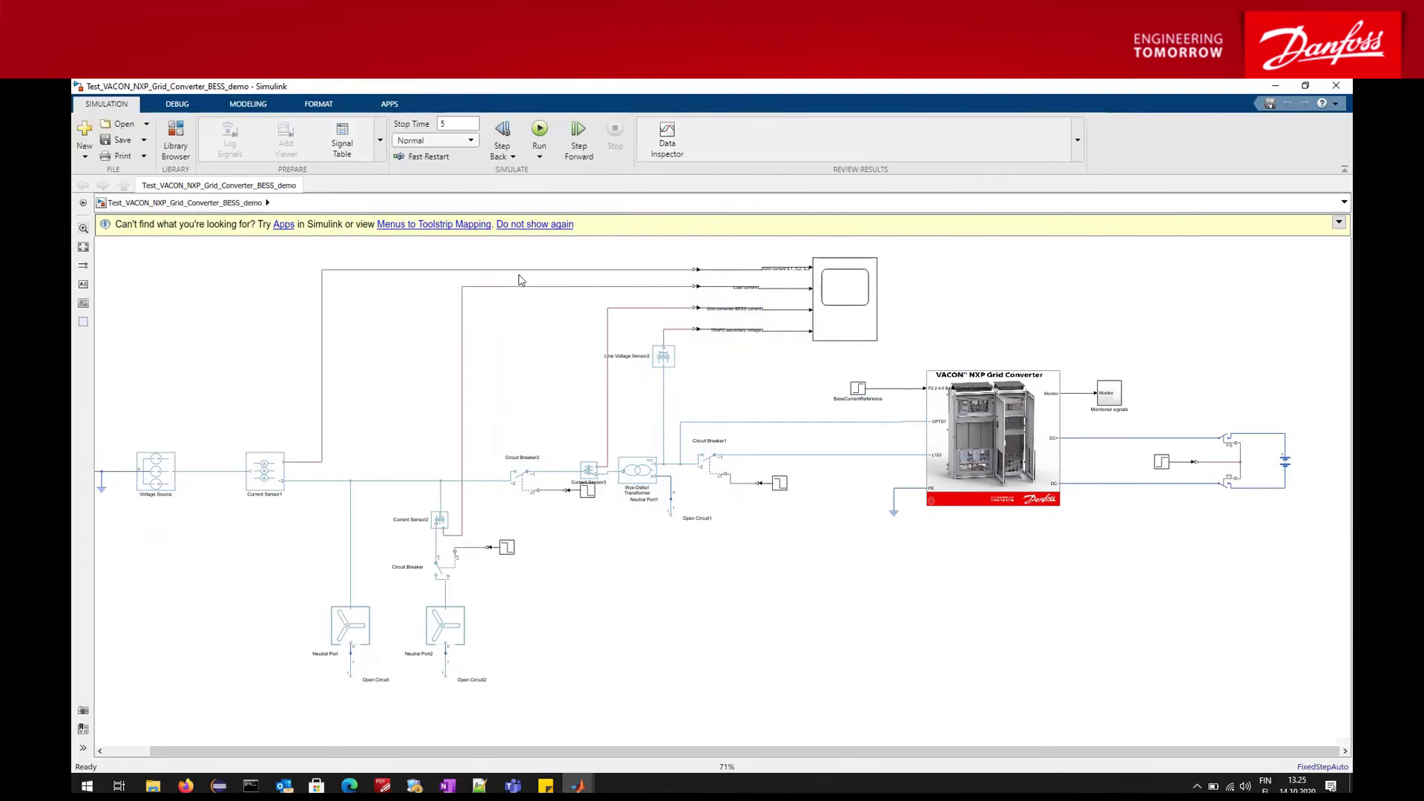
left_click(539, 132)
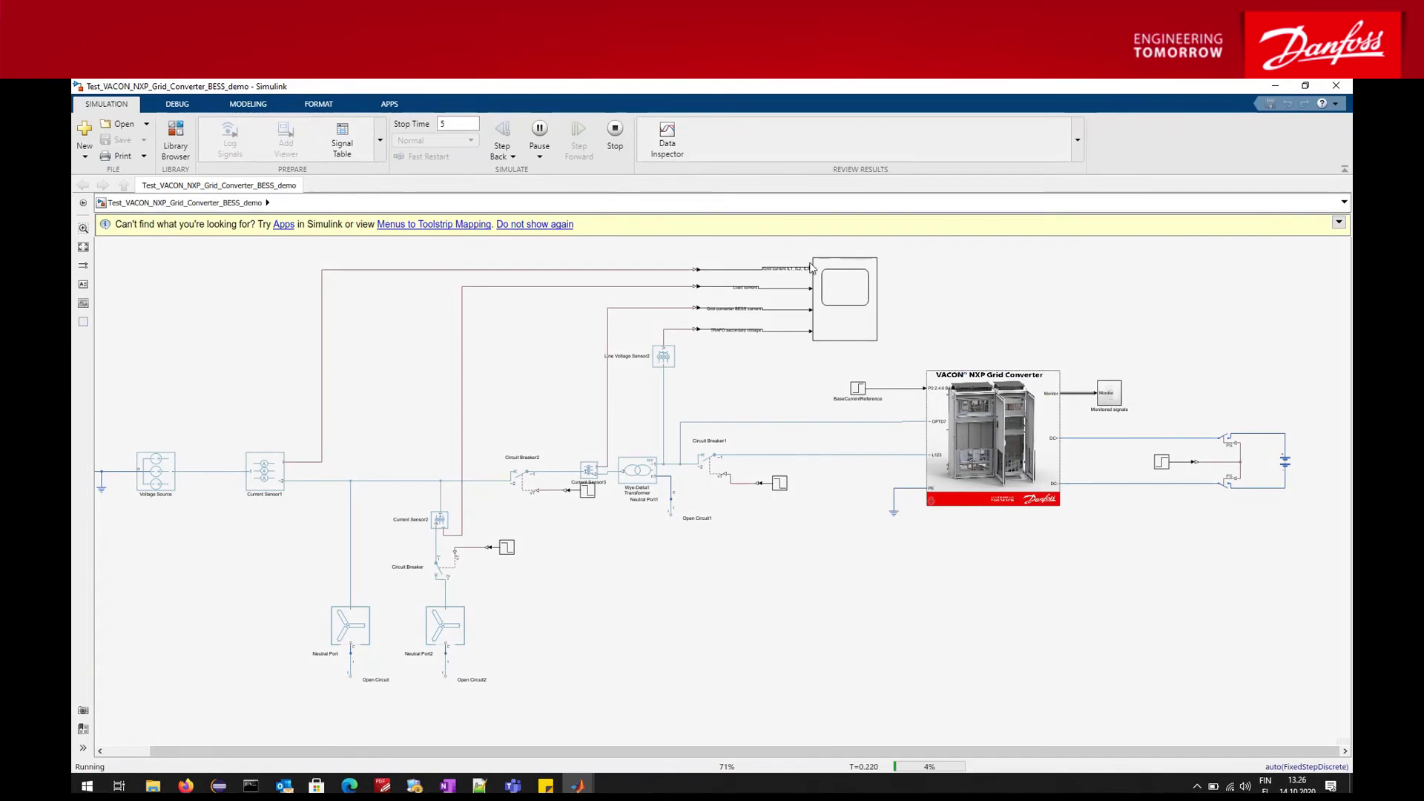
left_click(830, 293)
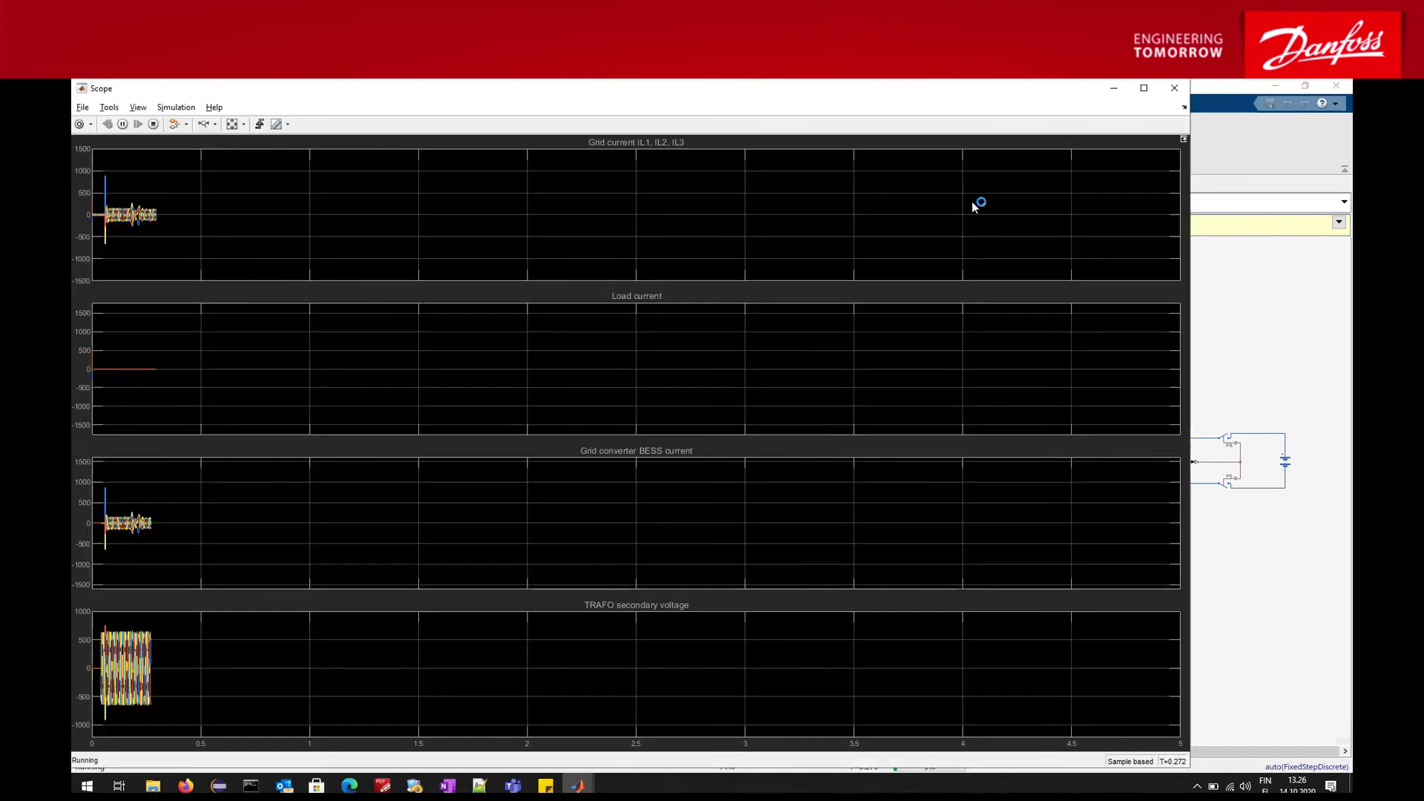
left_click(1144, 87)
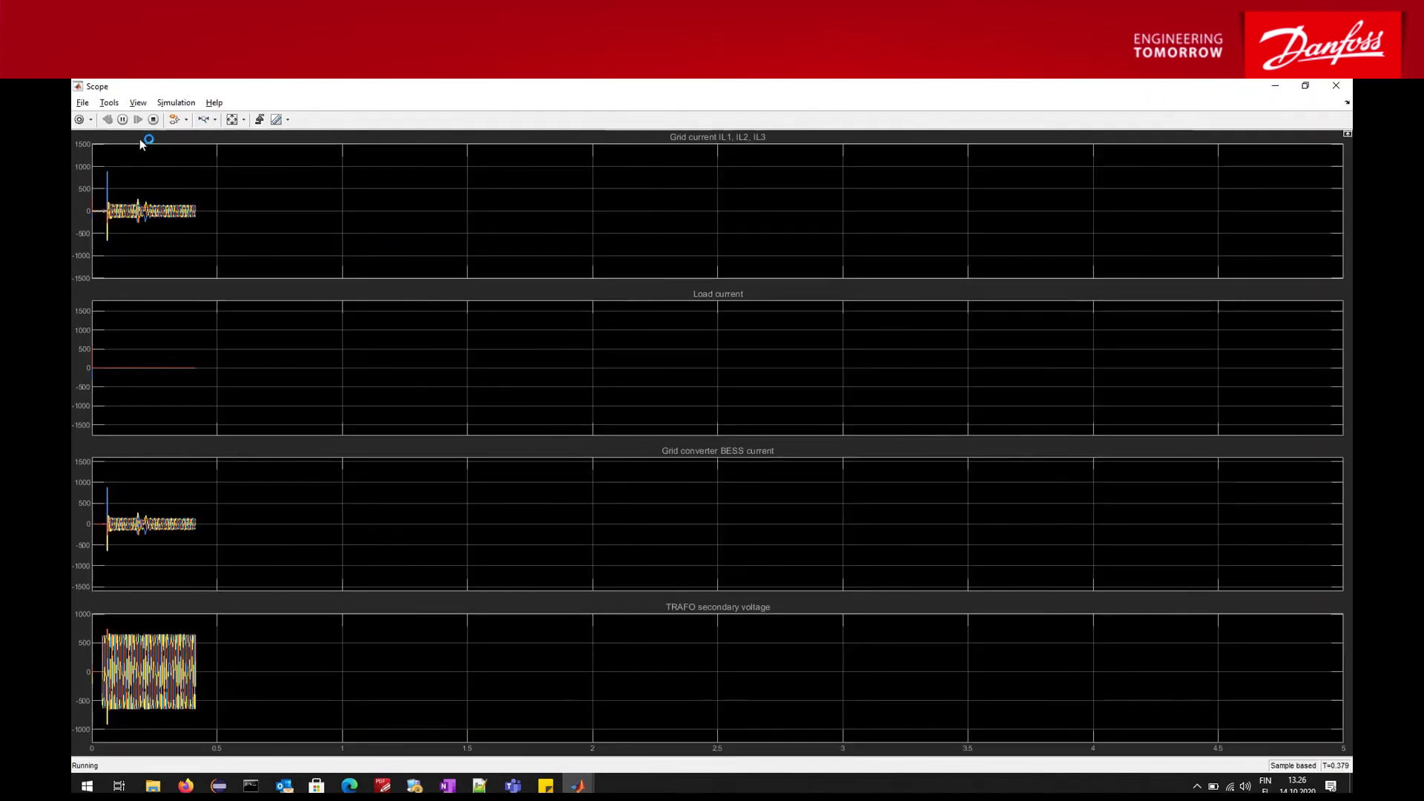
- Pause the simulation at about 0.47 s and zoom the scope's time axis in on the simulated interval to examine the waveforms
left_click(121, 121)
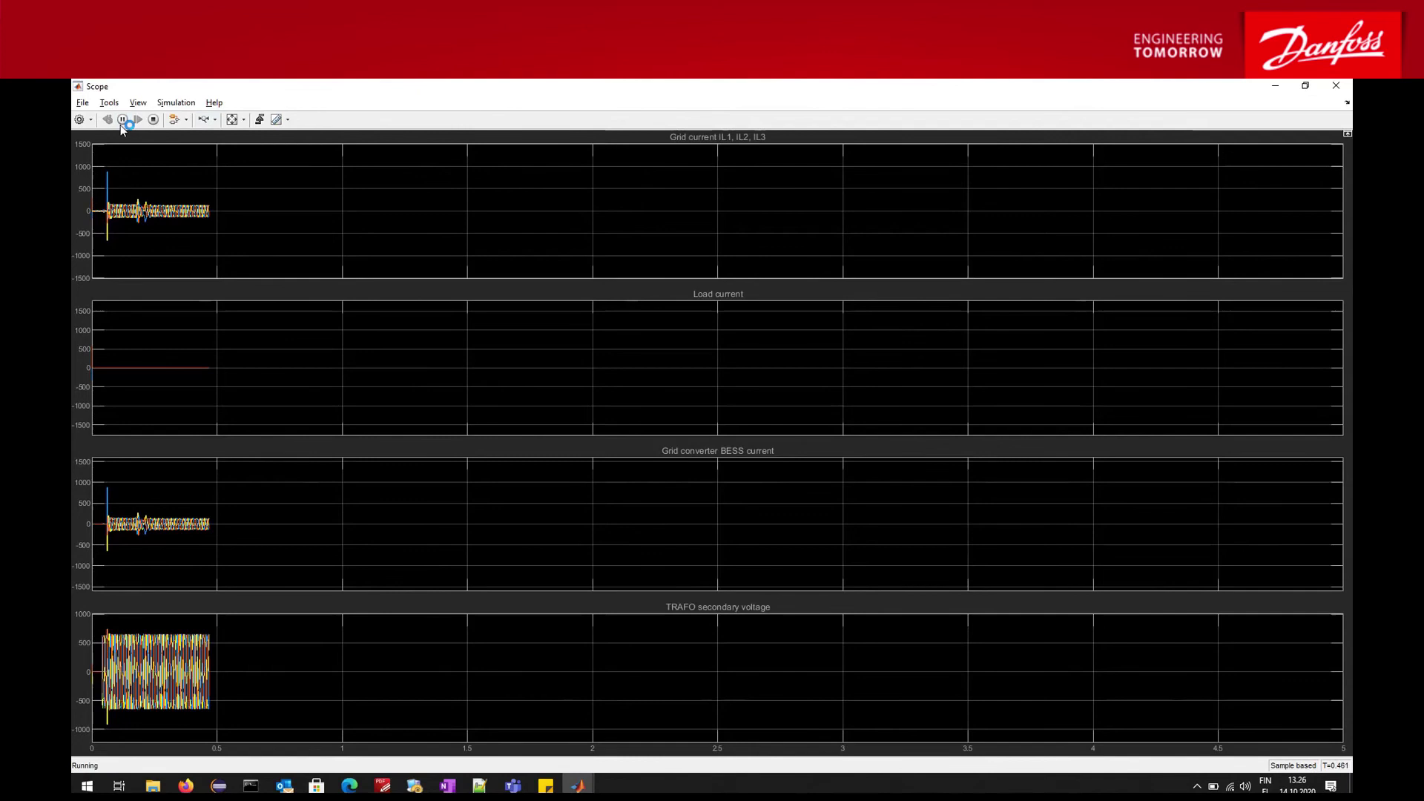
left_click(201, 122)
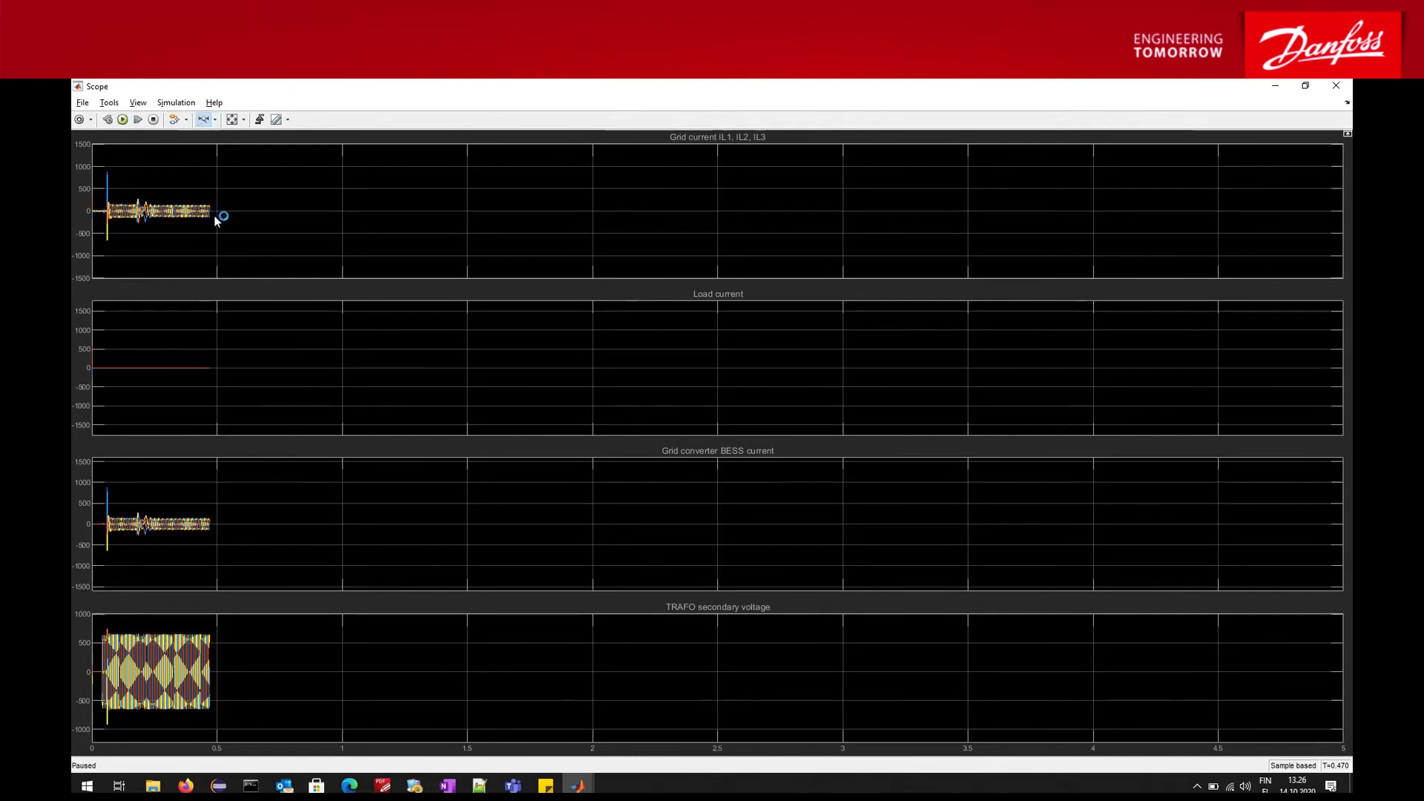
left_click_drag(224, 203, 79, 192)
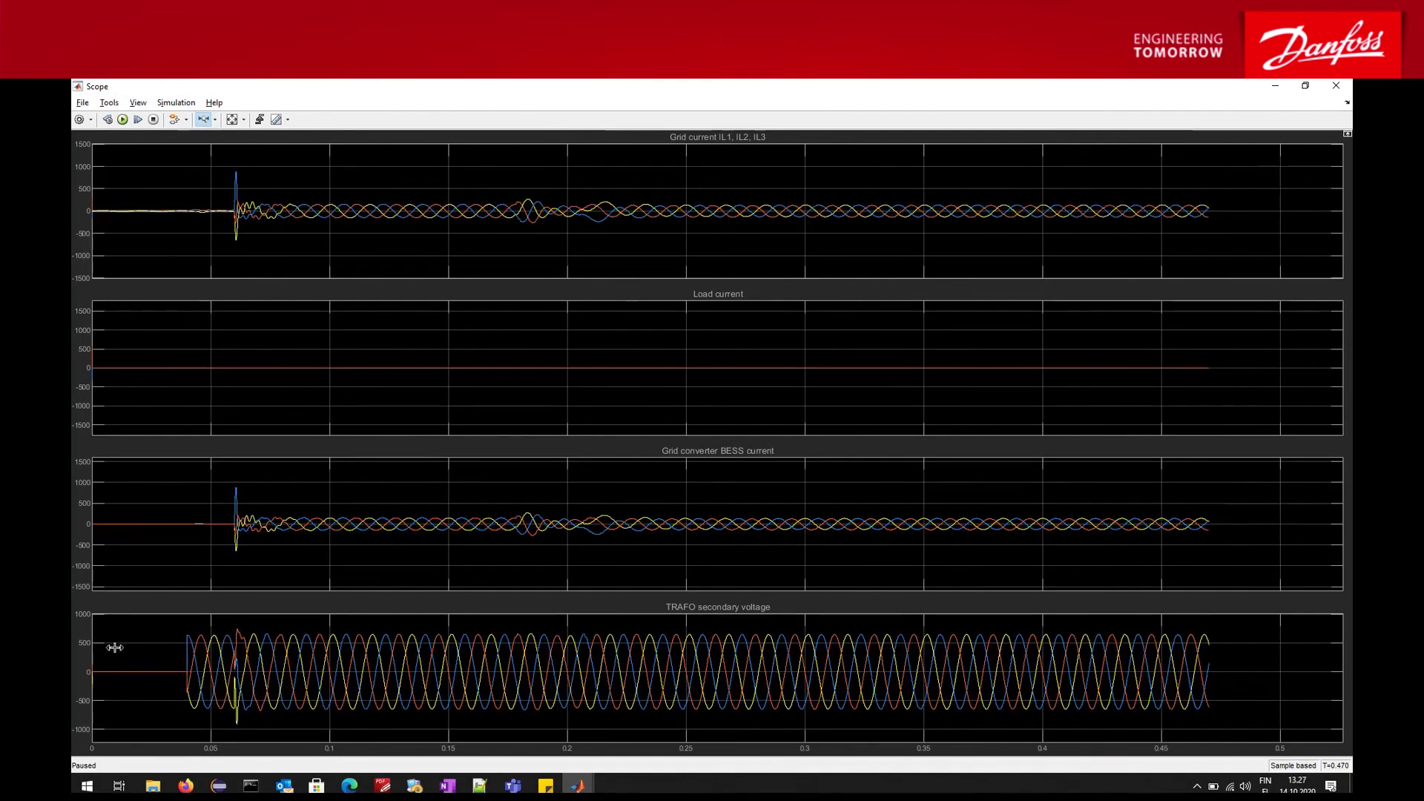
- Restore and shrink the scope window, placing it beside the grid and load part of the model
left_click(1305, 86)
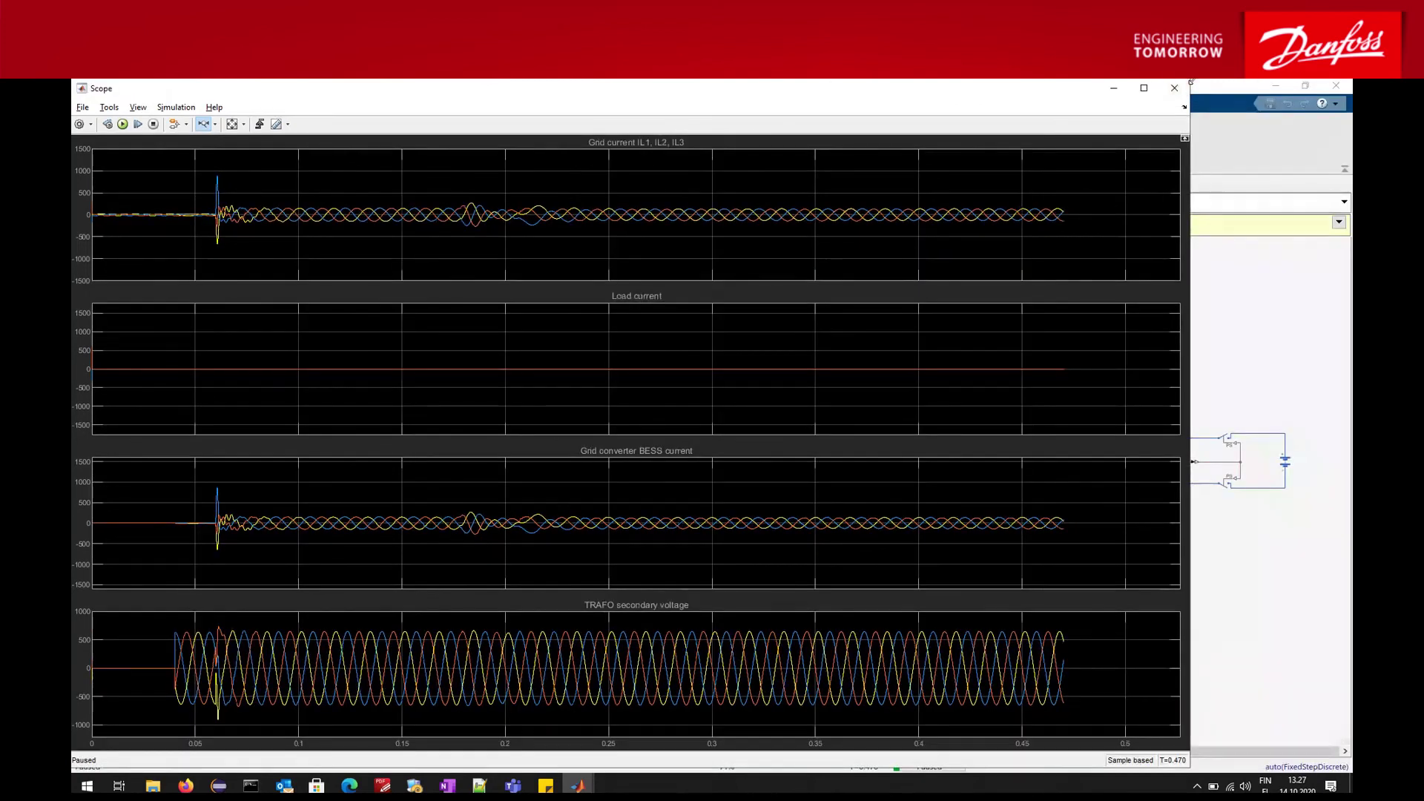
left_click_drag(1189, 89, 1044, 286)
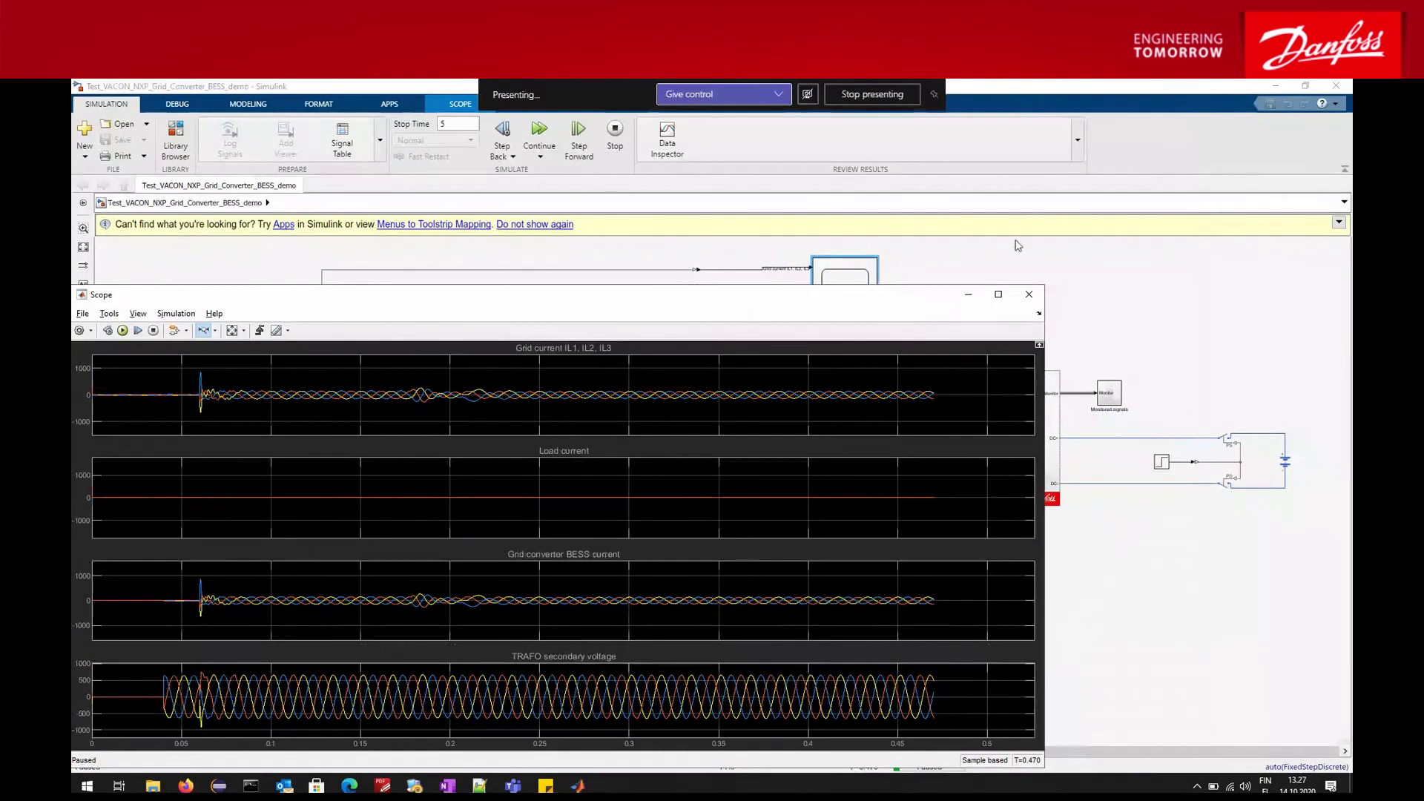
left_click_drag(818, 304, 995, 249)
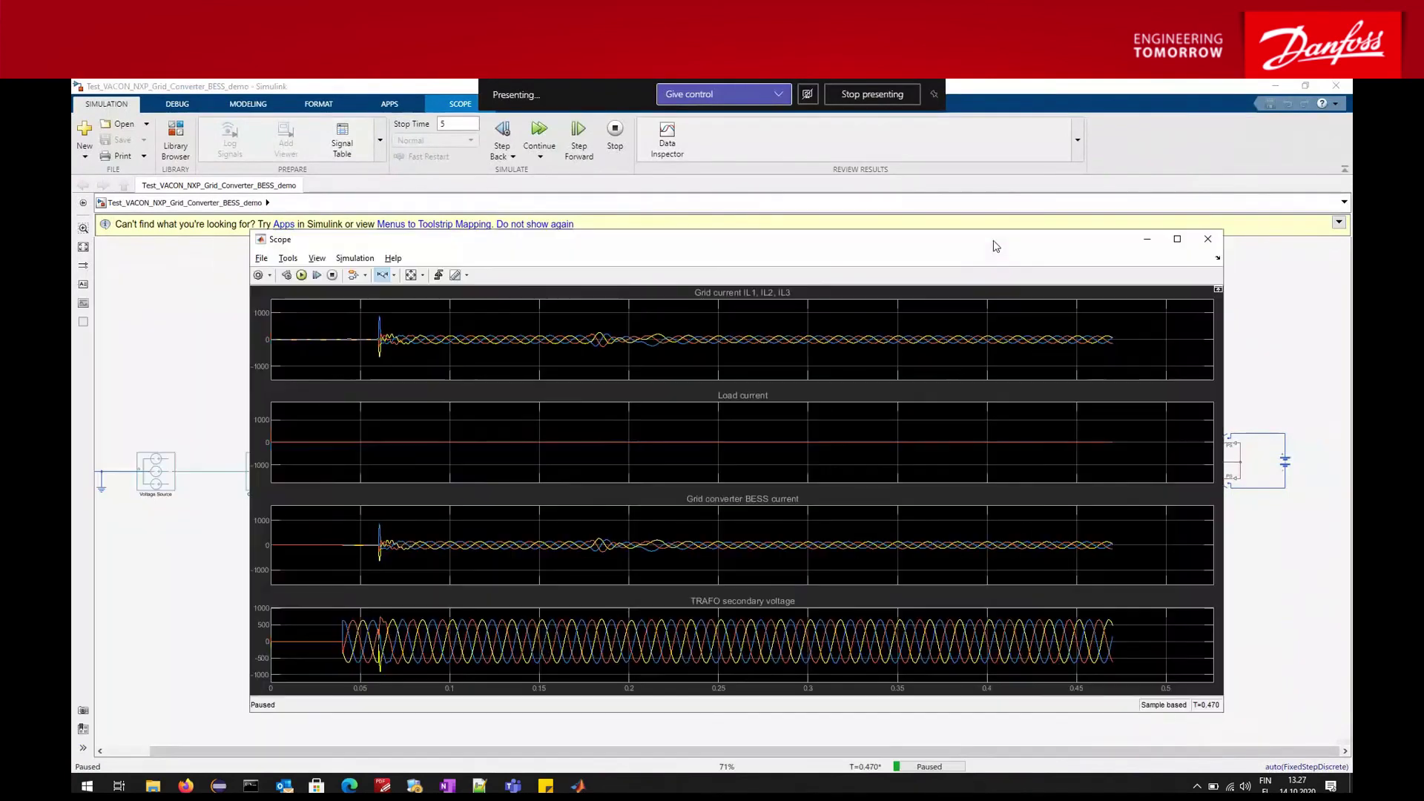
left_click_drag(250, 380, 714, 380)
left_click_drag(904, 244, 1065, 284)
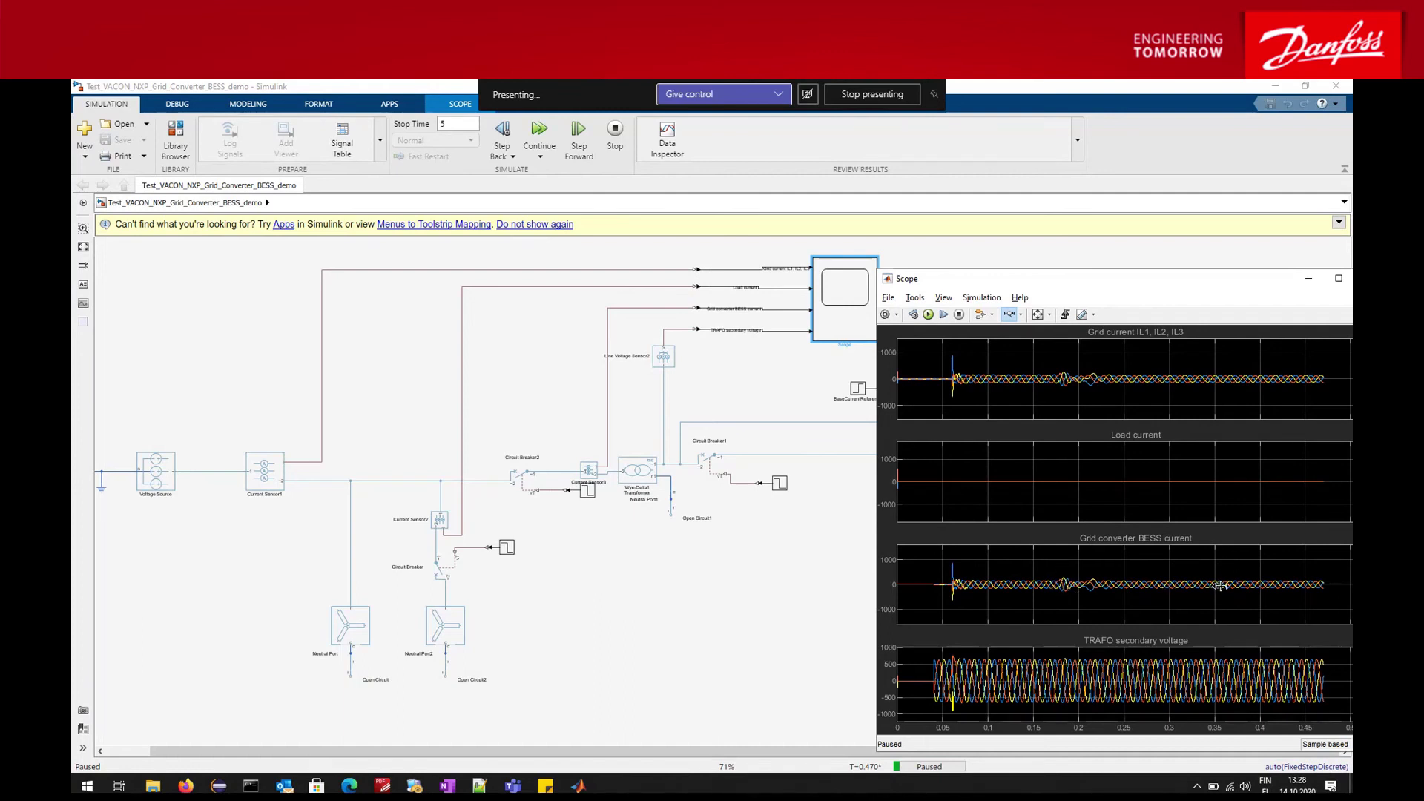
- Resume the simulation, fit the scope axes to the full run and bring the whole scope window into view
left_click(929, 315)
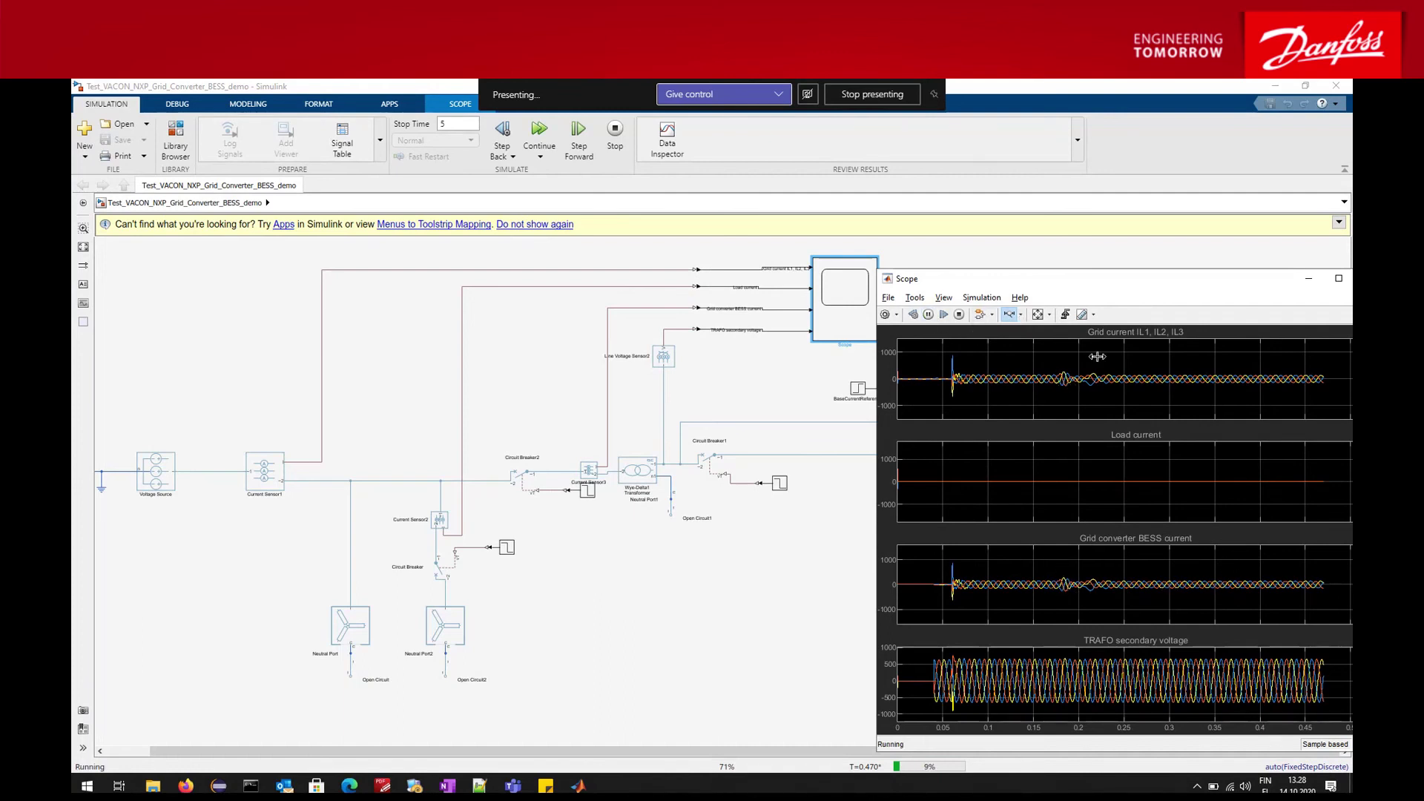
left_click(1036, 314)
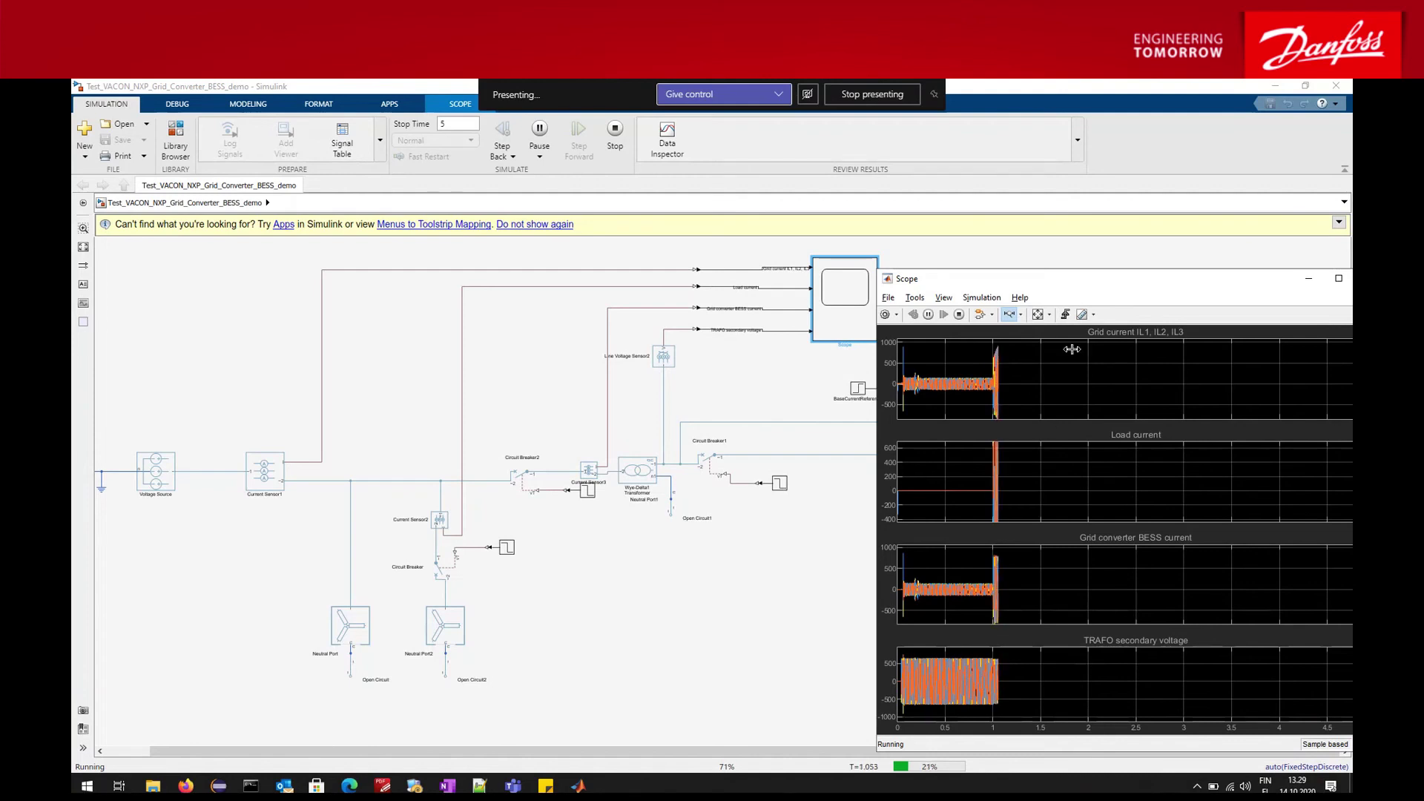
left_click_drag(1052, 279, 986, 219)
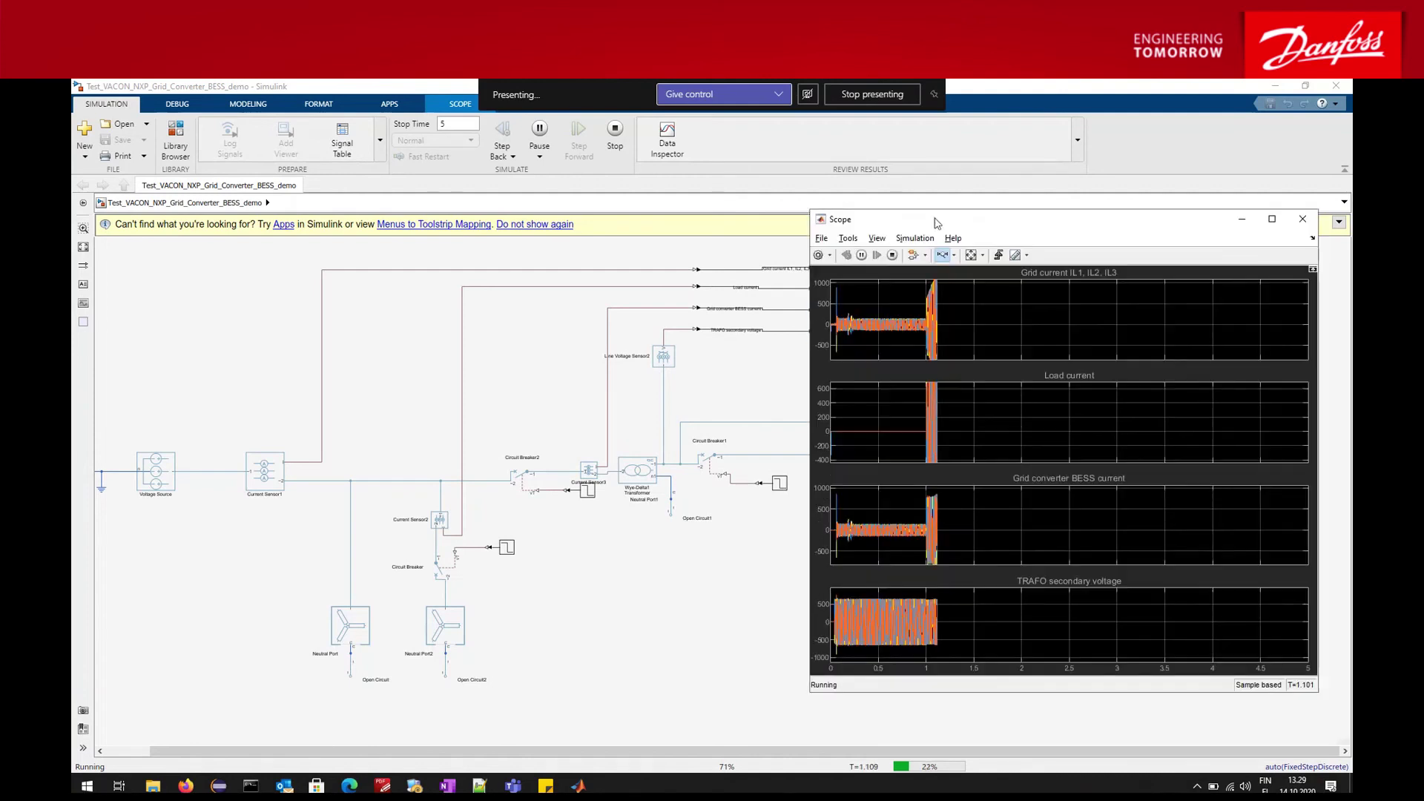
left_click(968, 255)
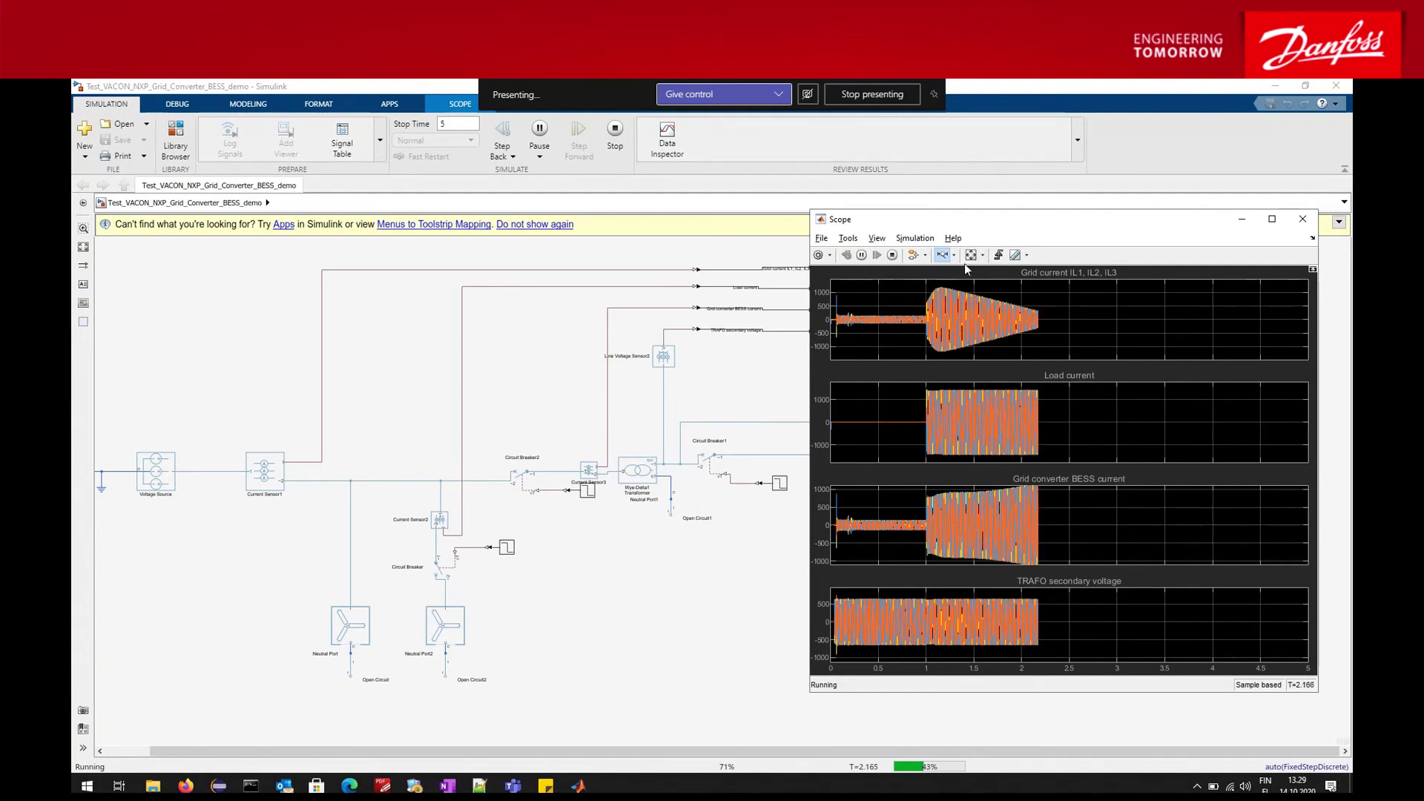
- Refit the scope axes, move the scope clear of the VACON NXP Grid Converter block, and pause the simulation at about 3.8 s
left_click(971, 256)
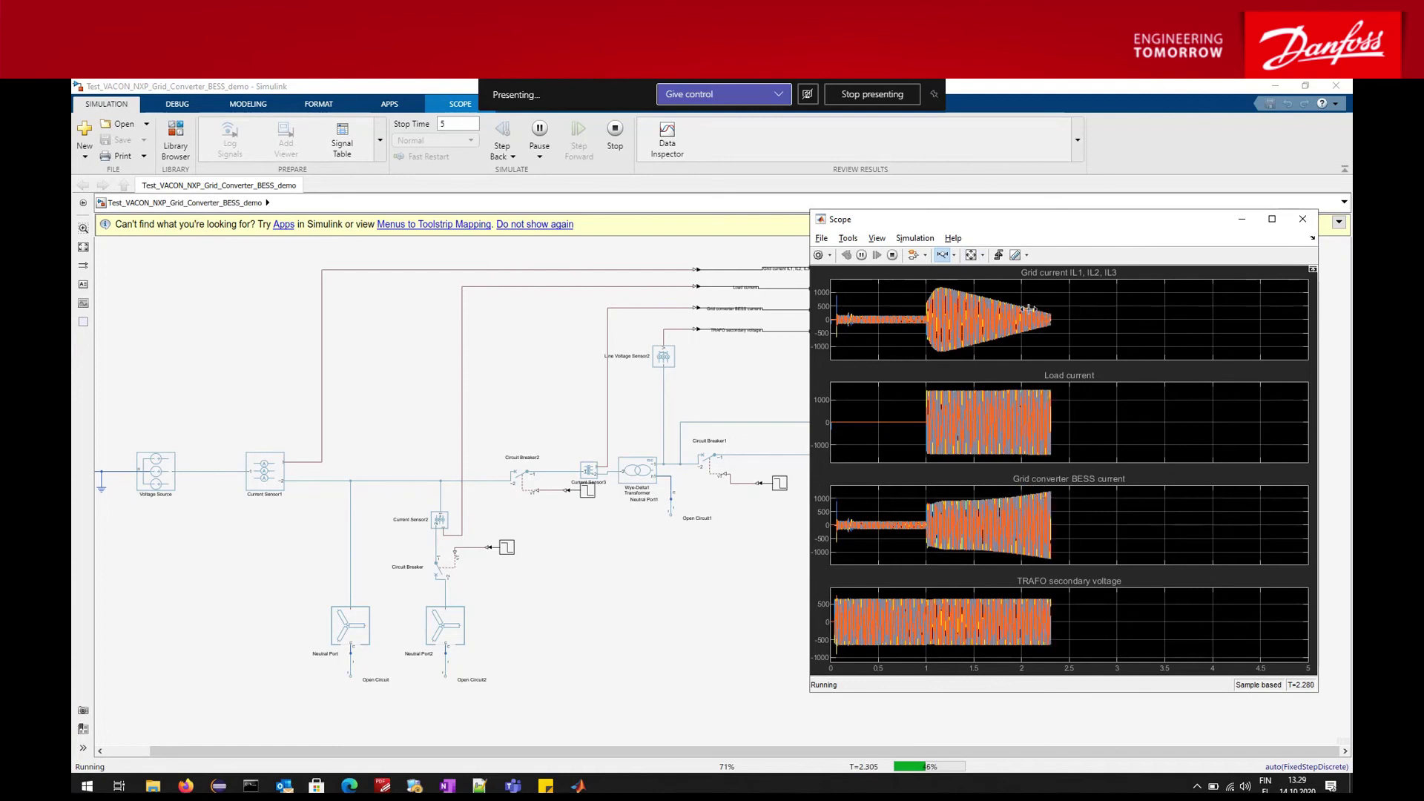
left_click(972, 256)
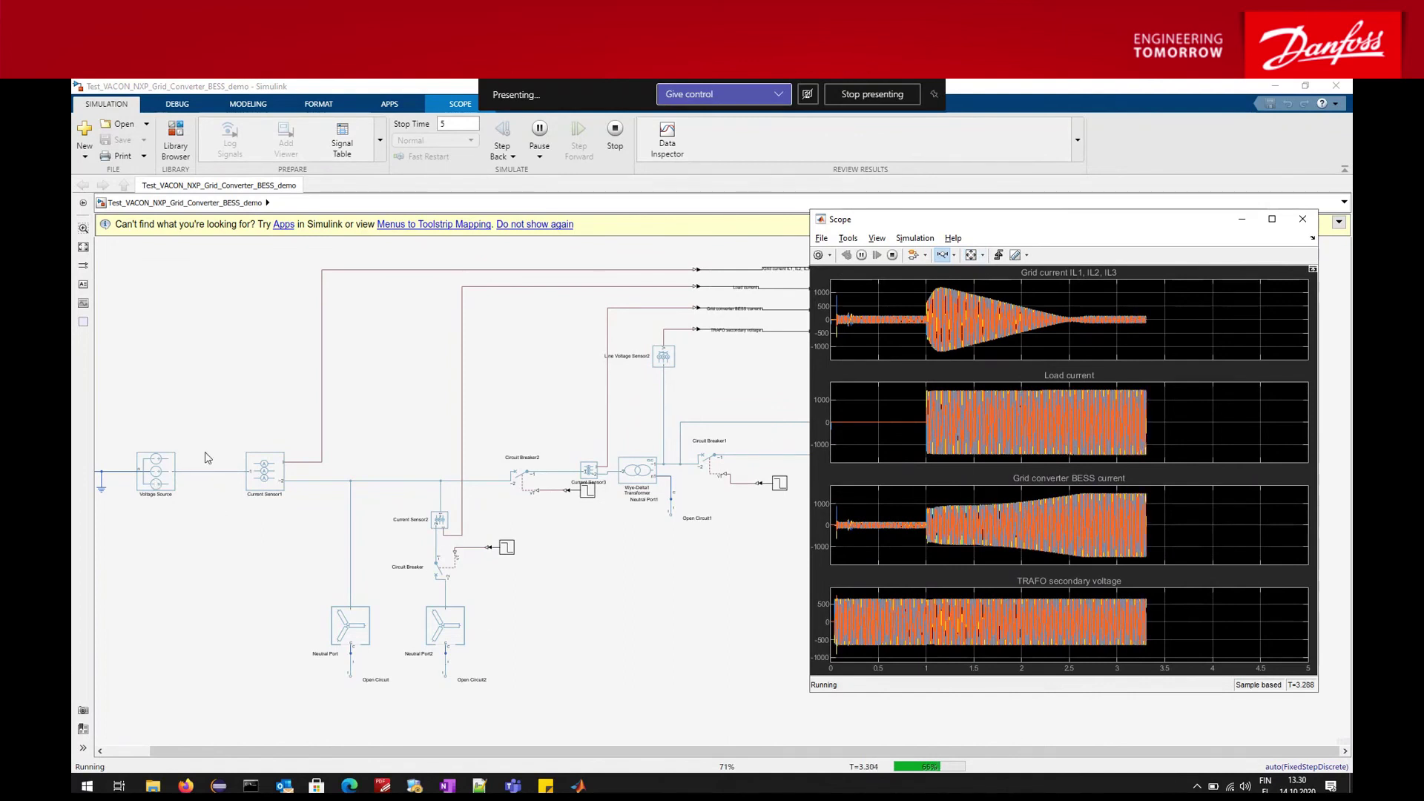
left_click_drag(1038, 219, 394, 186)
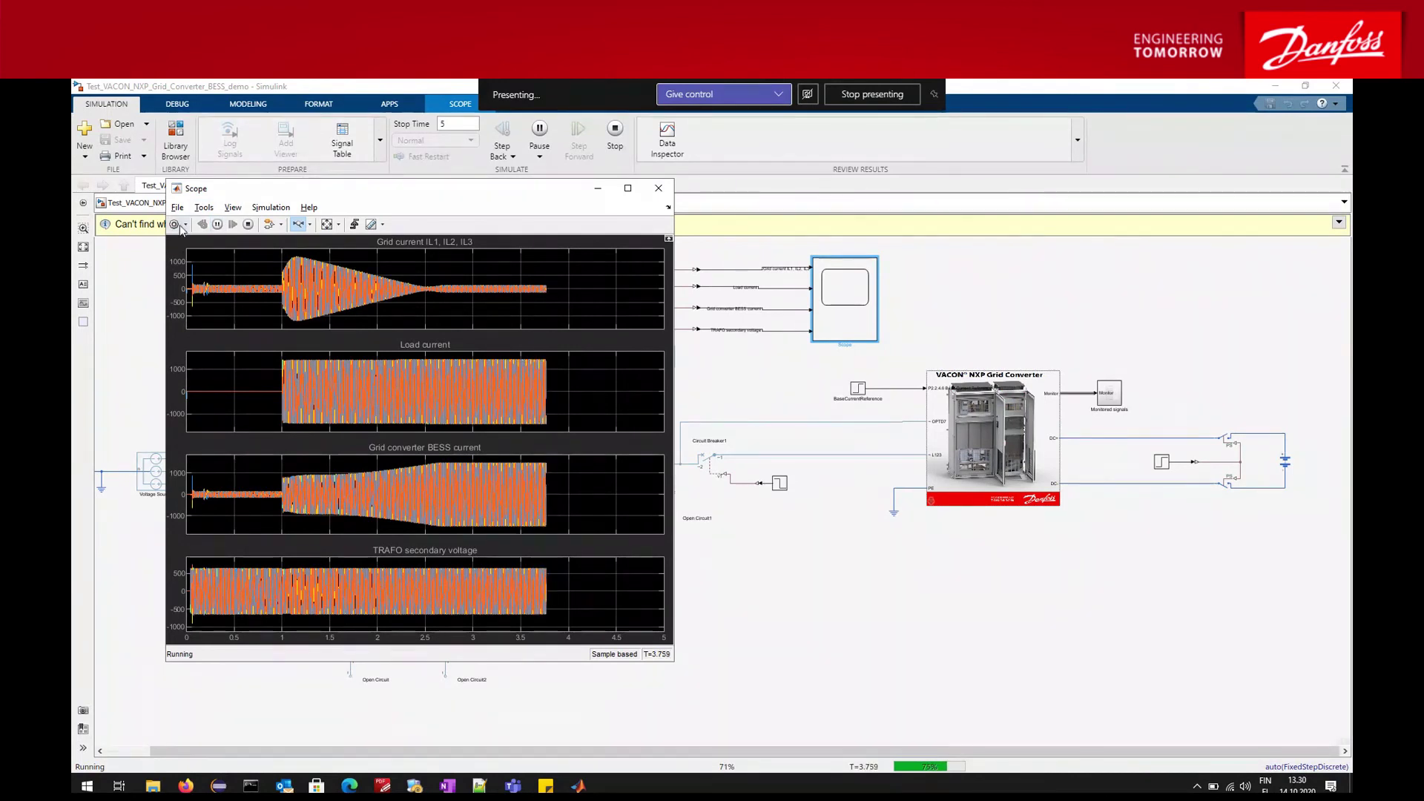
left_click(218, 224)
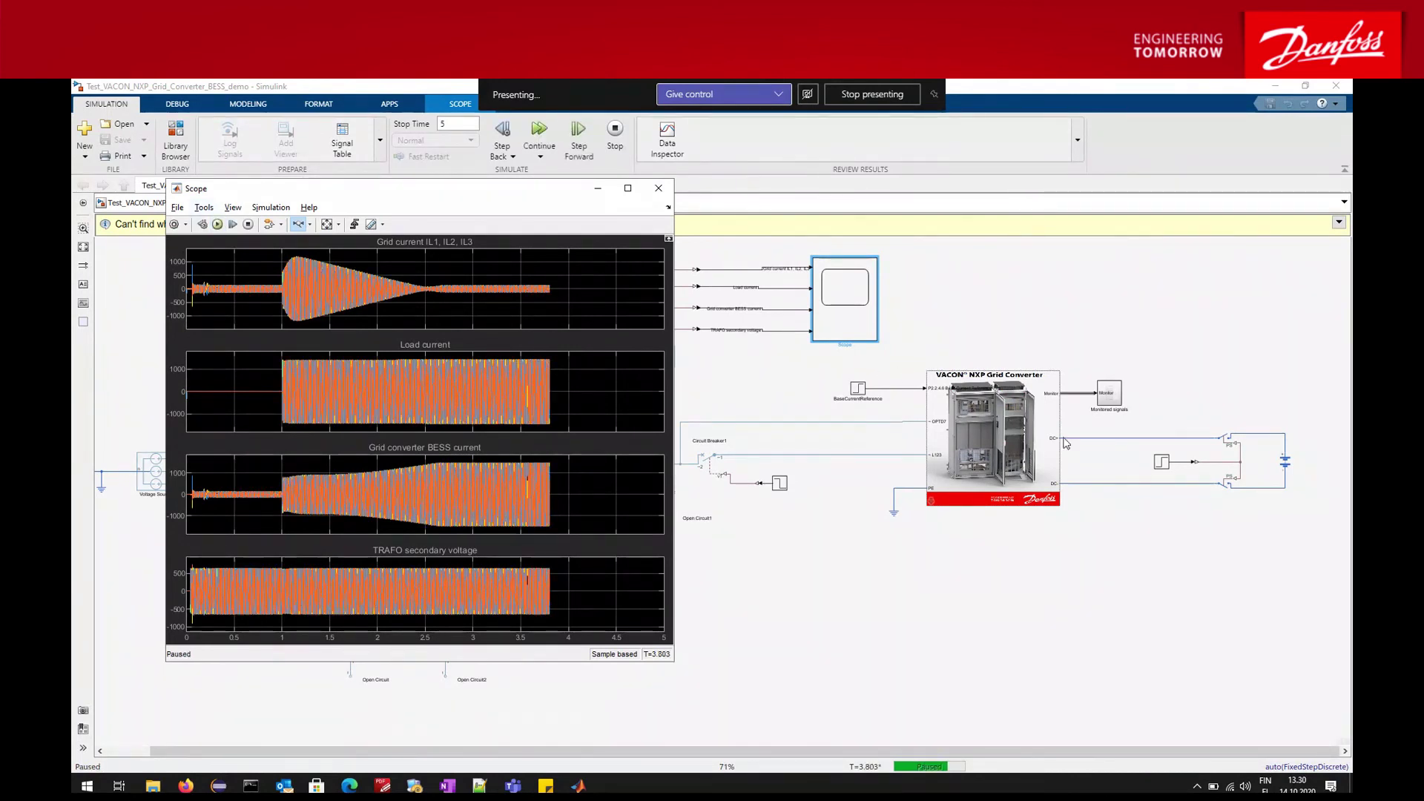
- Review the VACON NXP Grid Converter block's software settings, expanding the 2.2 REF HANDLING parameters, and close its parameters without changes
left_click(989, 441)
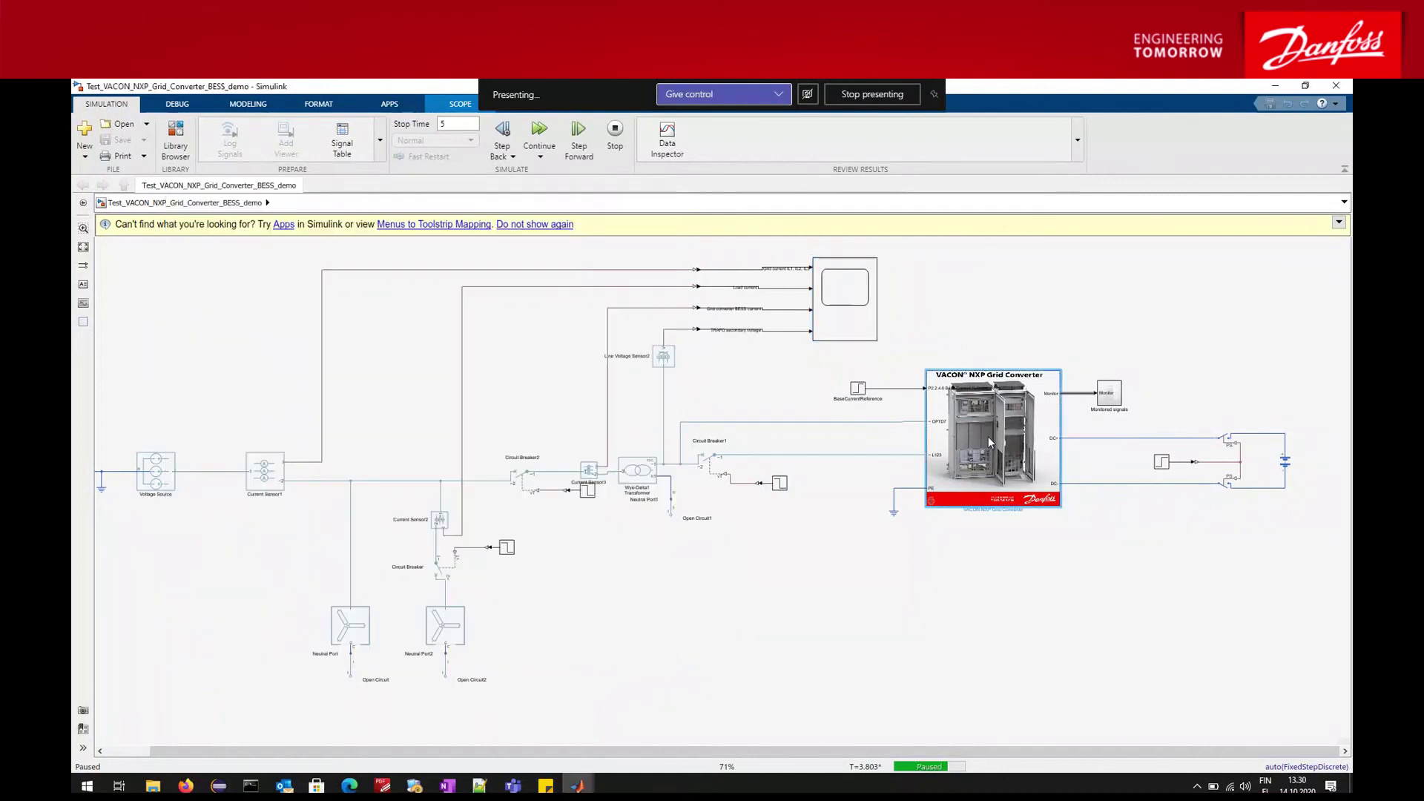
double_click(965, 403)
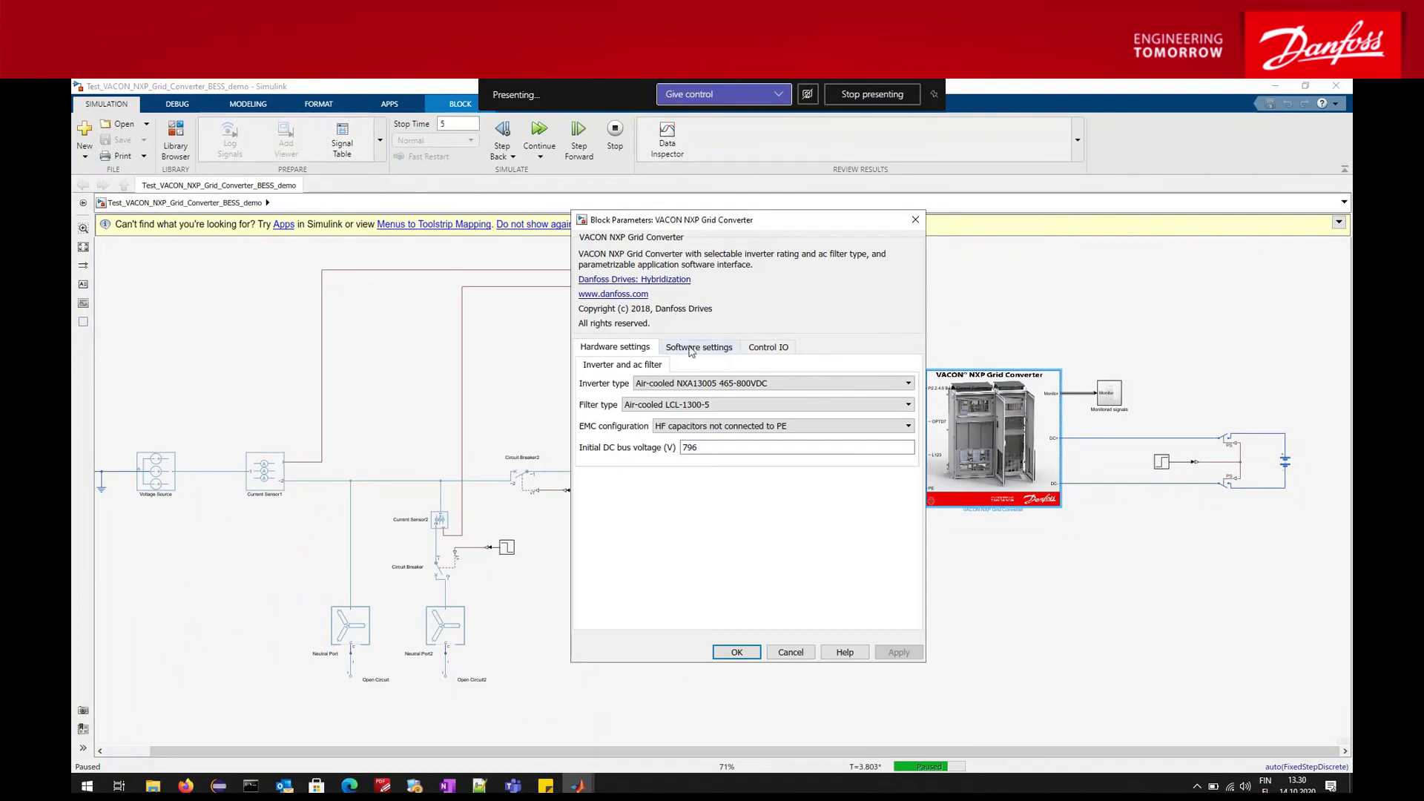
left_click(691, 348)
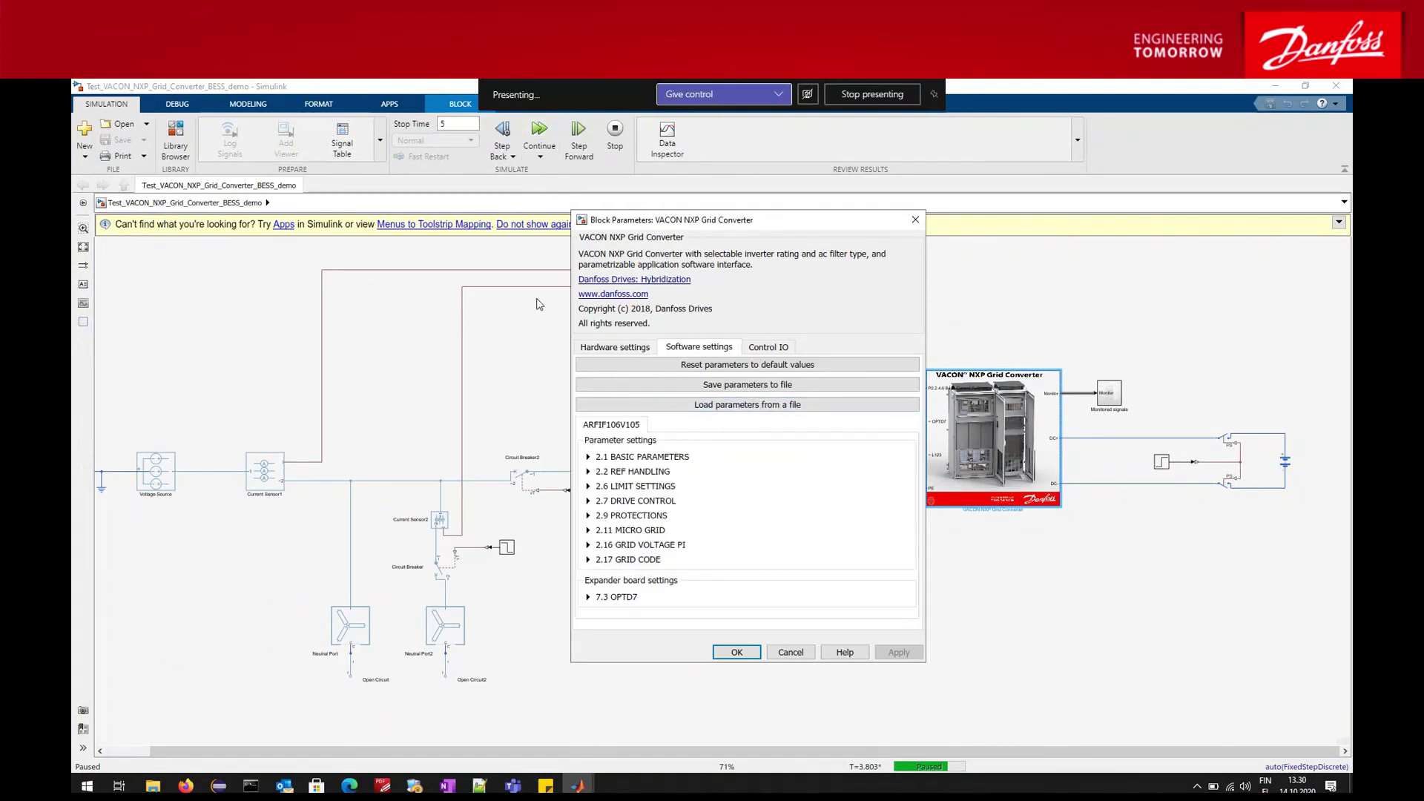
left_click(589, 470)
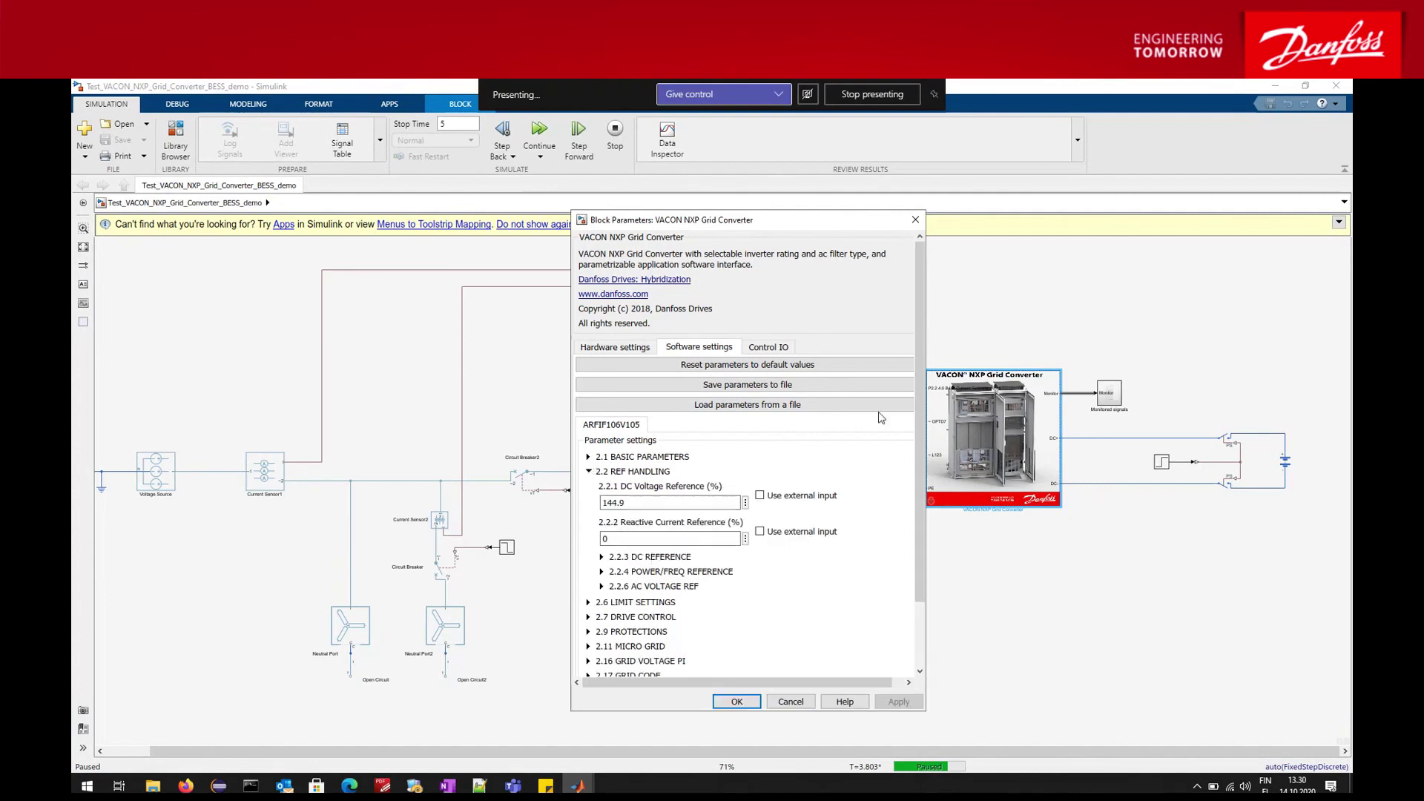
left_click_drag(924, 415, 927, 482)
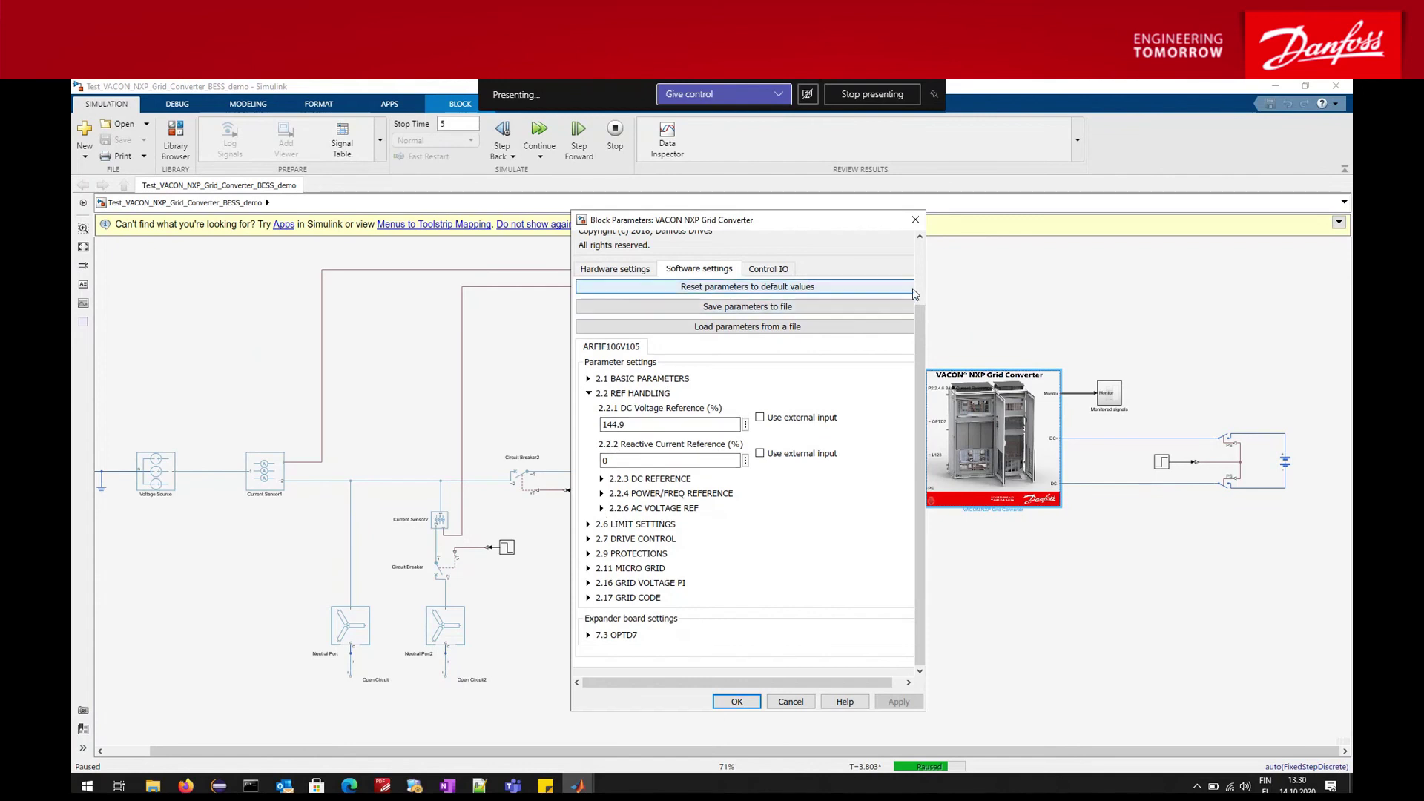
left_click(915, 220)
- Try setting the final value of the BaseCurrentReference step block to 100
left_click(861, 387)
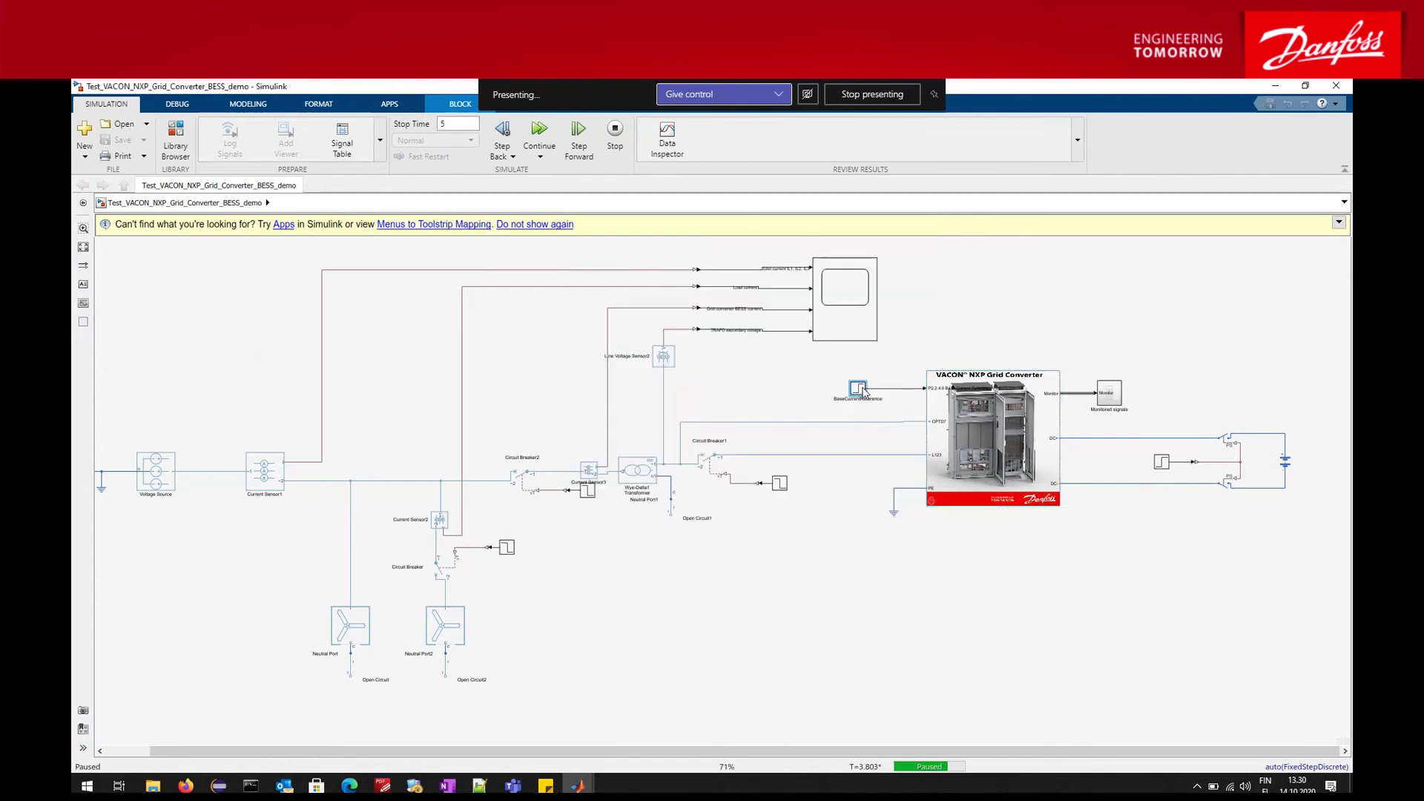
double_click(859, 388)
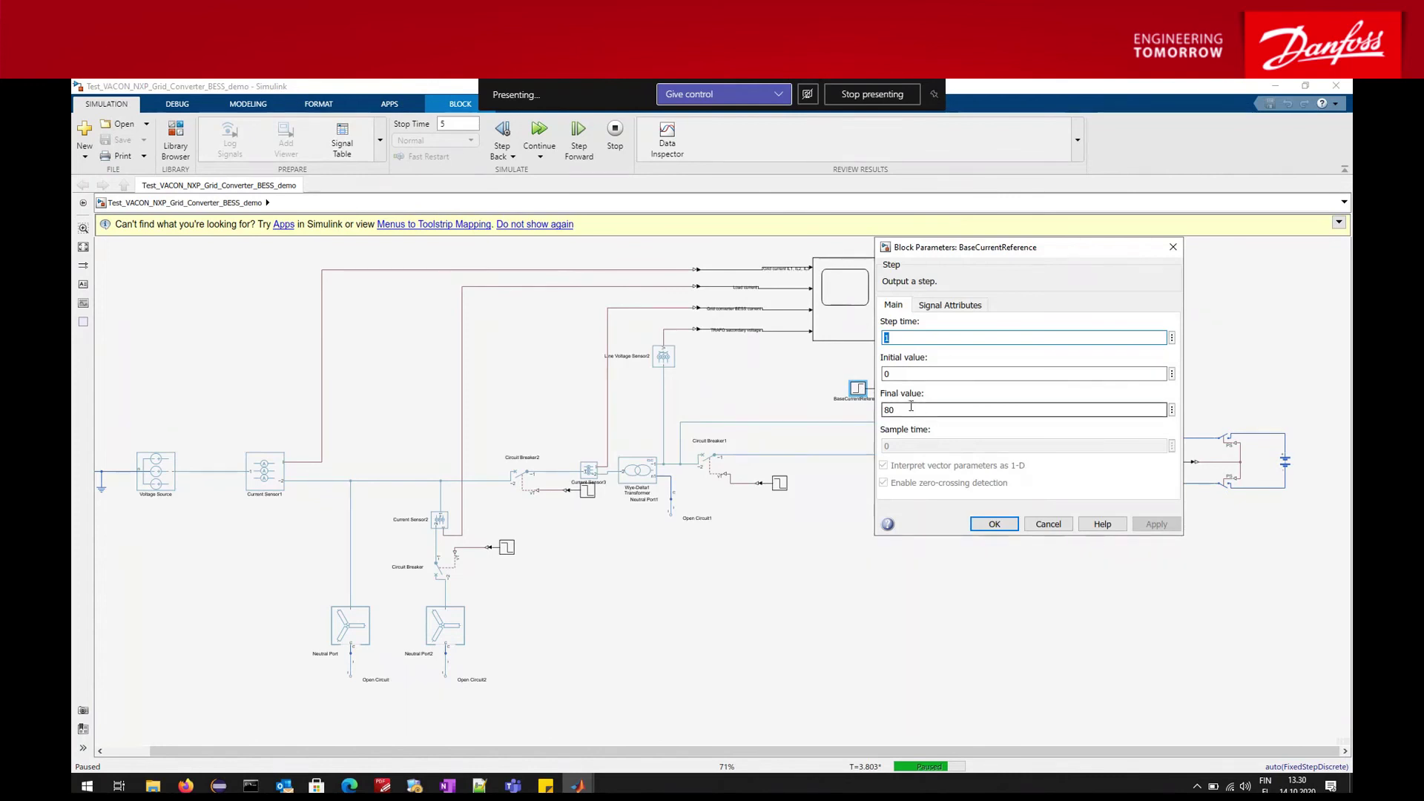
double_click(966, 406)
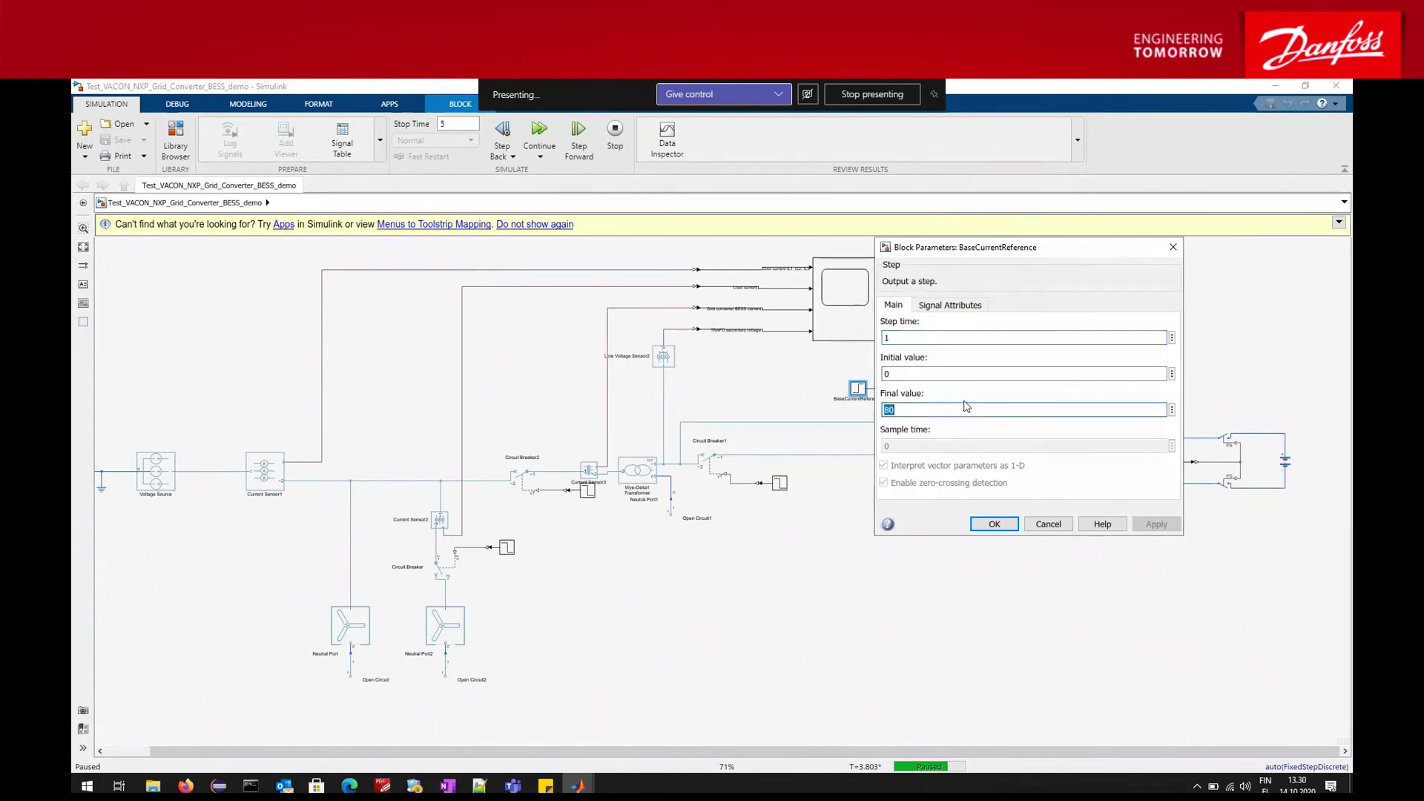
type("100")
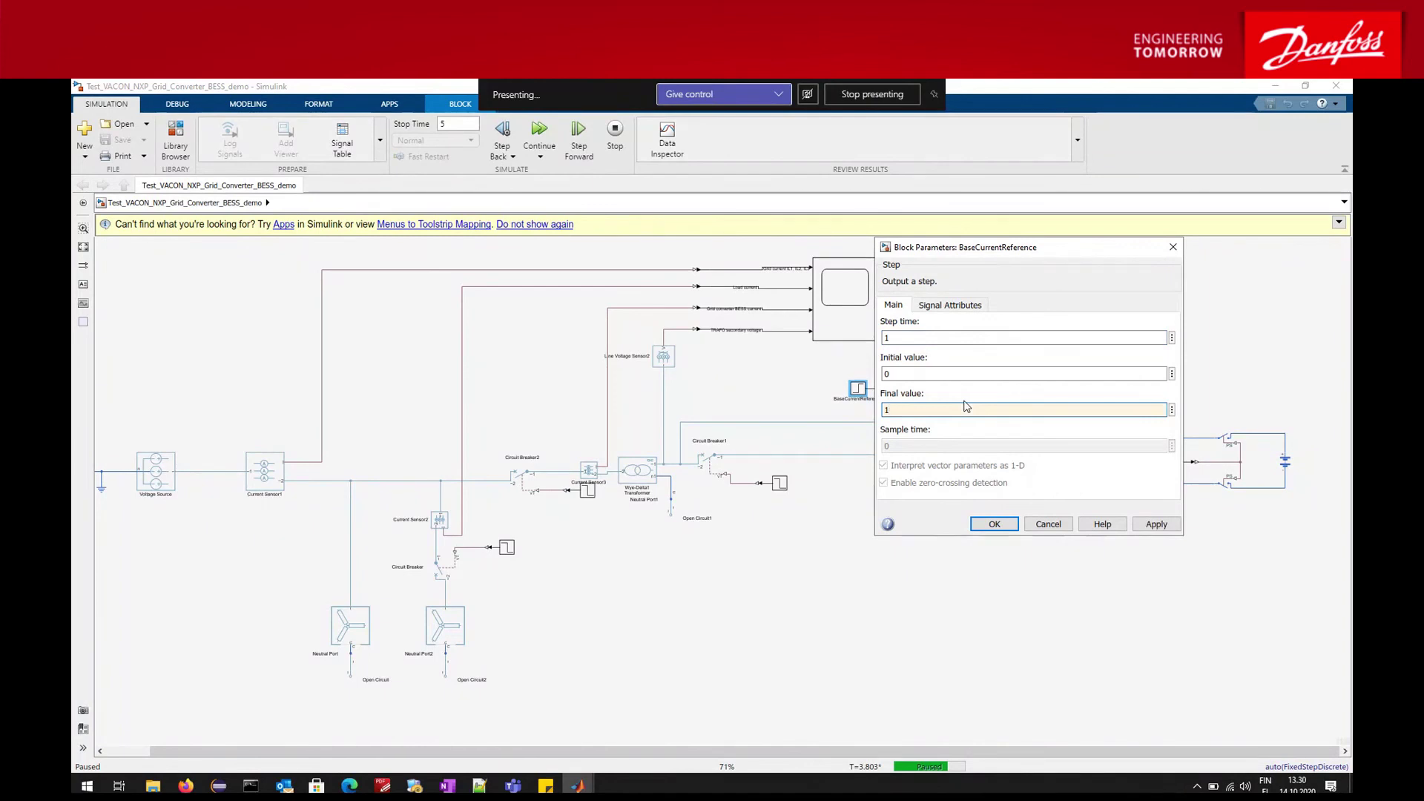
key("Return")
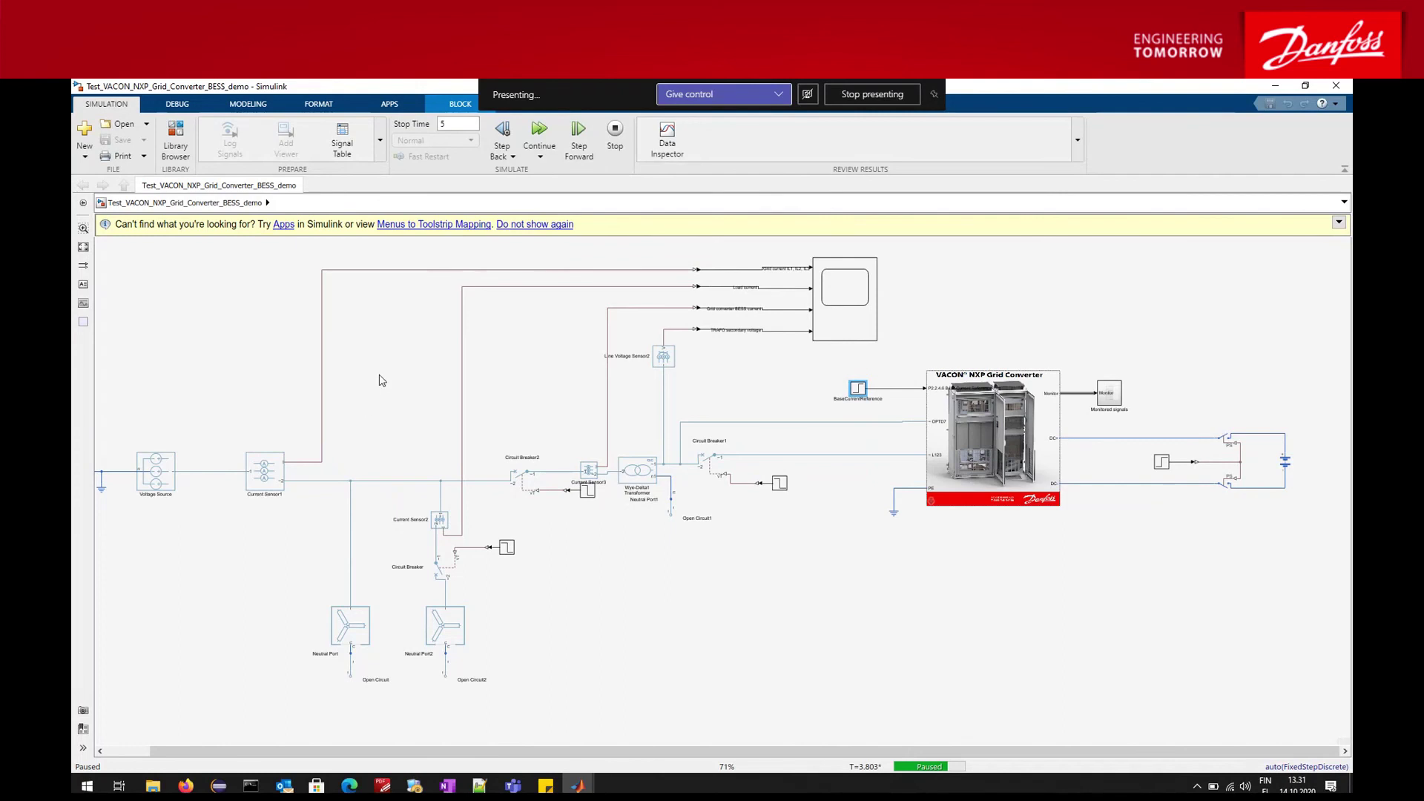
- Review the VACON NXP Grid Converter's inverter and AC filter hardware settings, and close its parameters without changes
left_click(1028, 427)
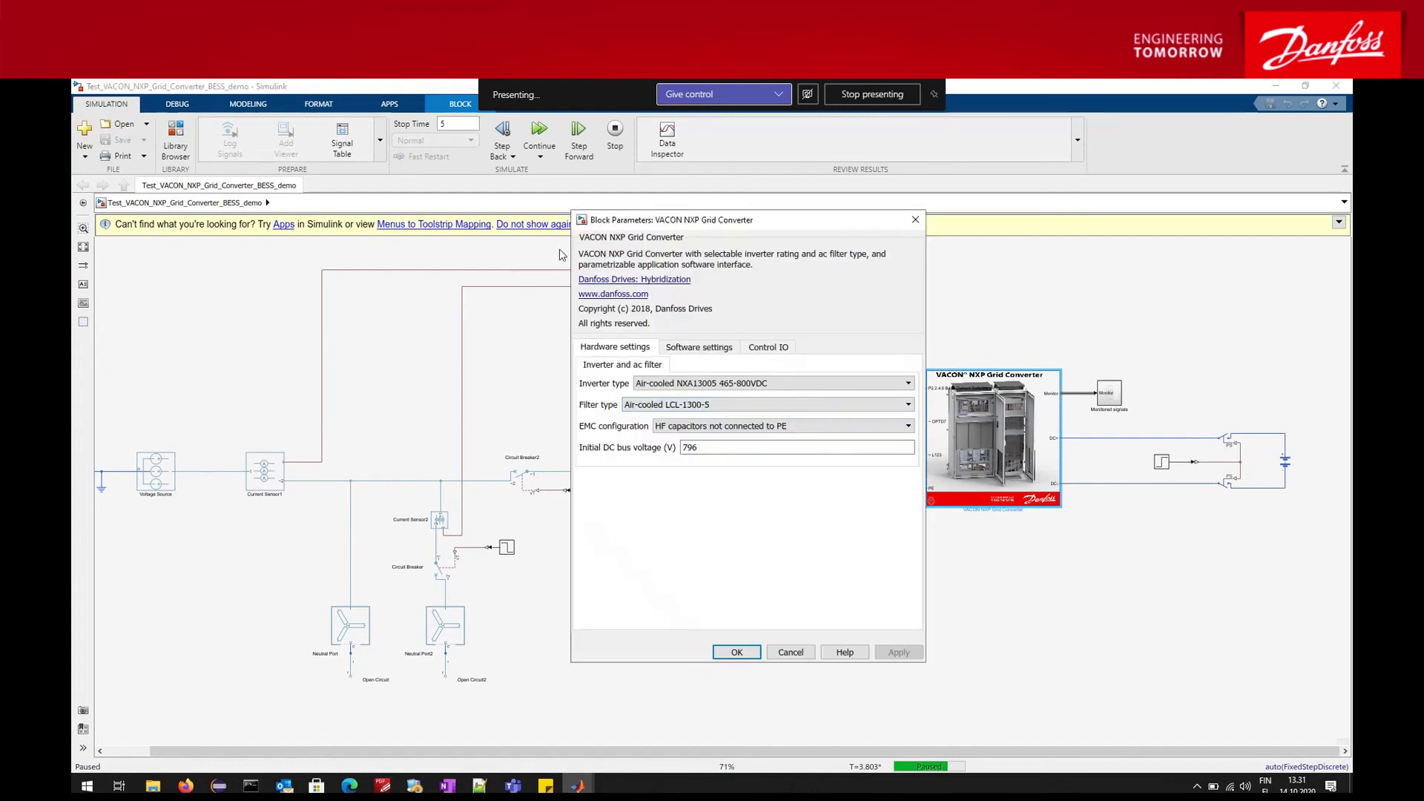
left_click(772, 652)
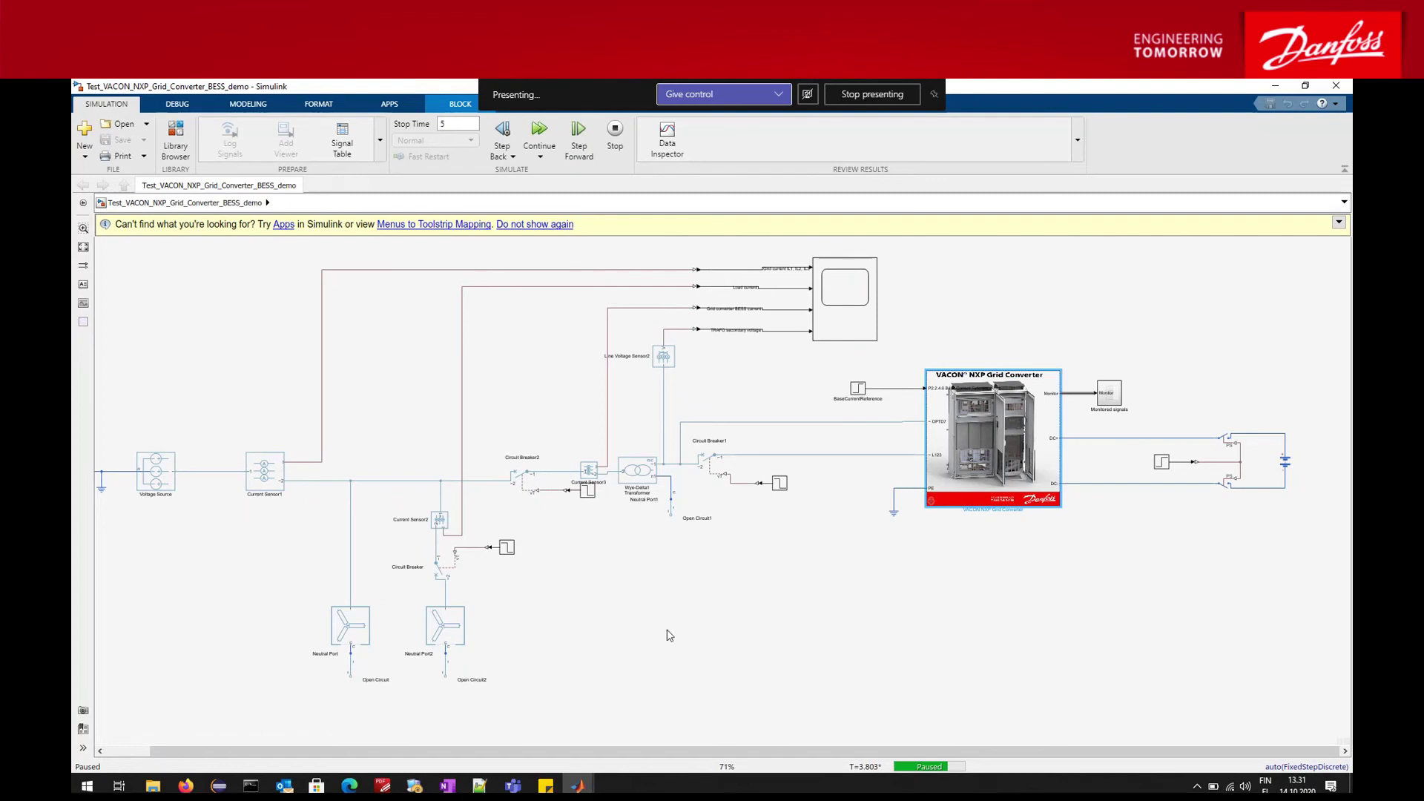
mouse_move(1129, 559)
left_mouse_down()
mouse_move(923, 368)
mouse_move(809, 362)
mouse_move(831, 356)
mouse_move(914, 430)
mouse_move(1127, 519)
mouse_move(1138, 542)
left_mouse_up()
left_click(997, 378)
- Open the Monitored signals subsystem and dismiss the notification bar covering its uppermost signals
double_click(1114, 406)
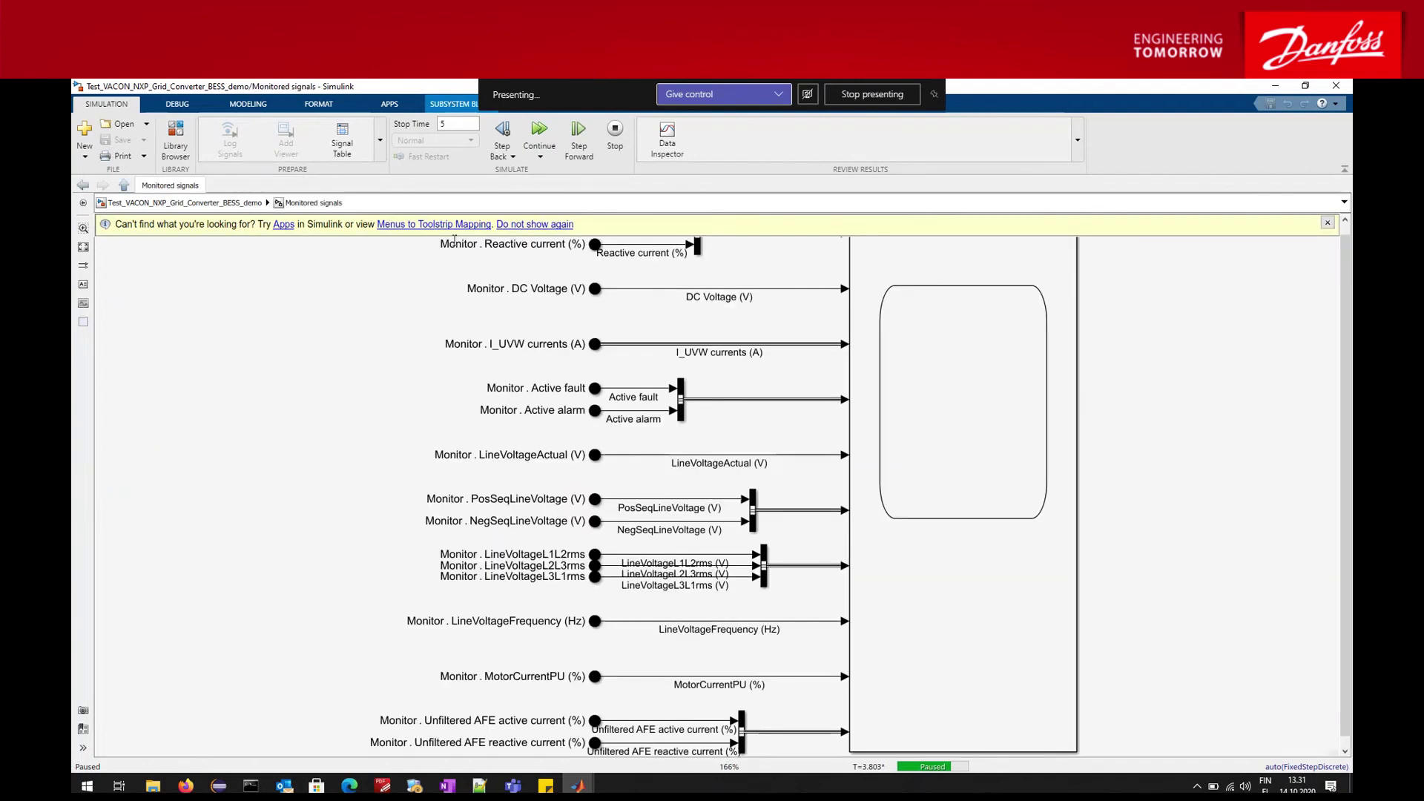
key("space")
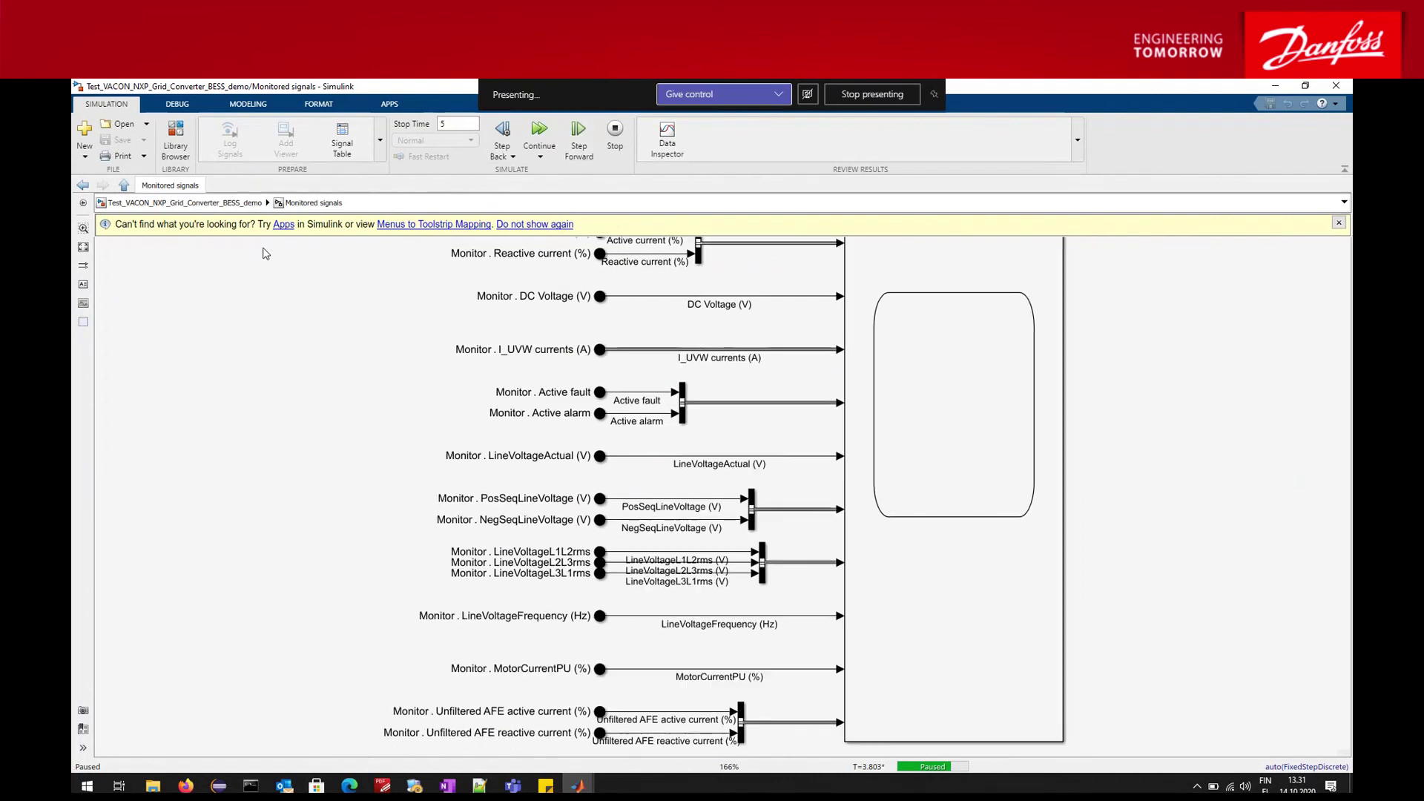
left_click(1338, 222)
- Open the Scope of the monitored signals, maximize its window and fit all axes to the simulated data
left_click(994, 332)
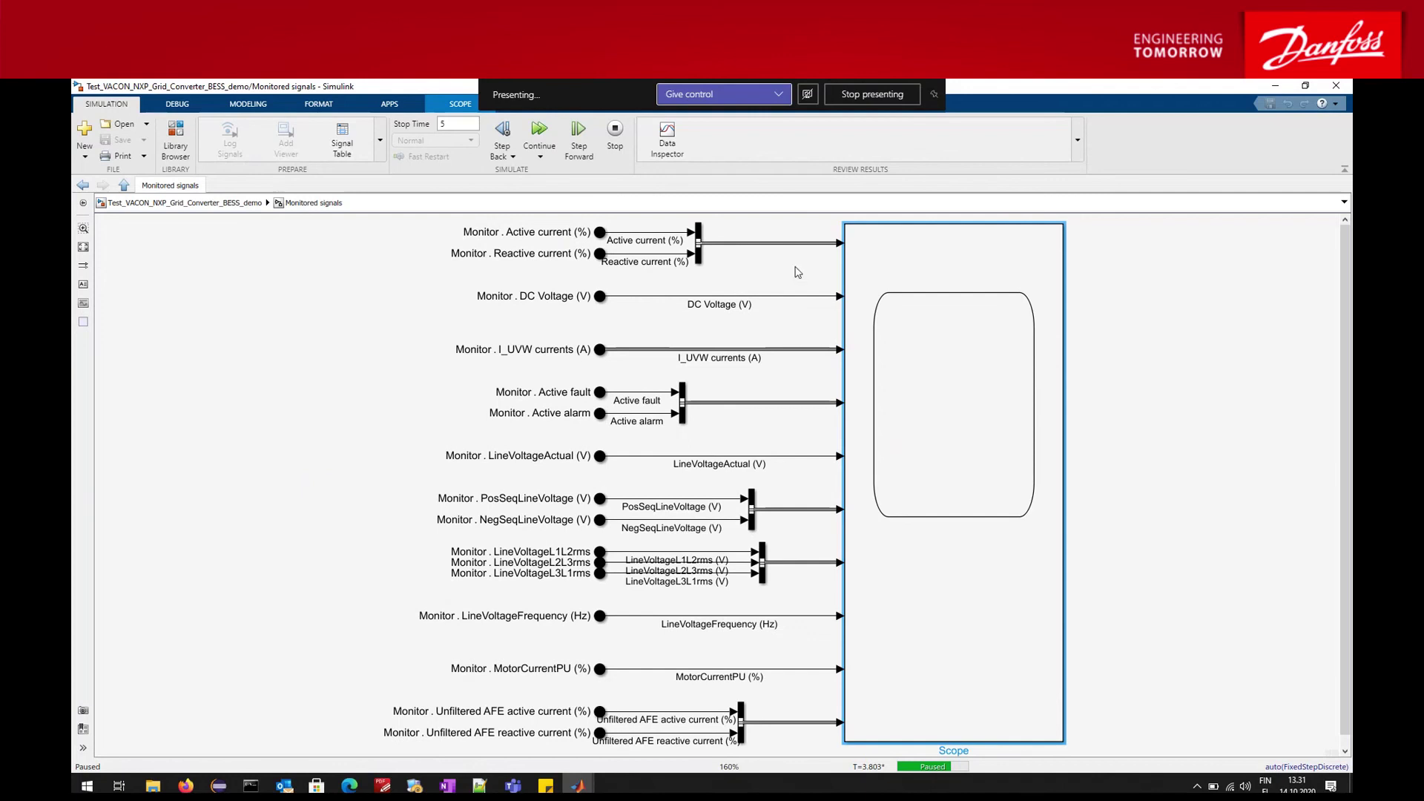
double_click(927, 326)
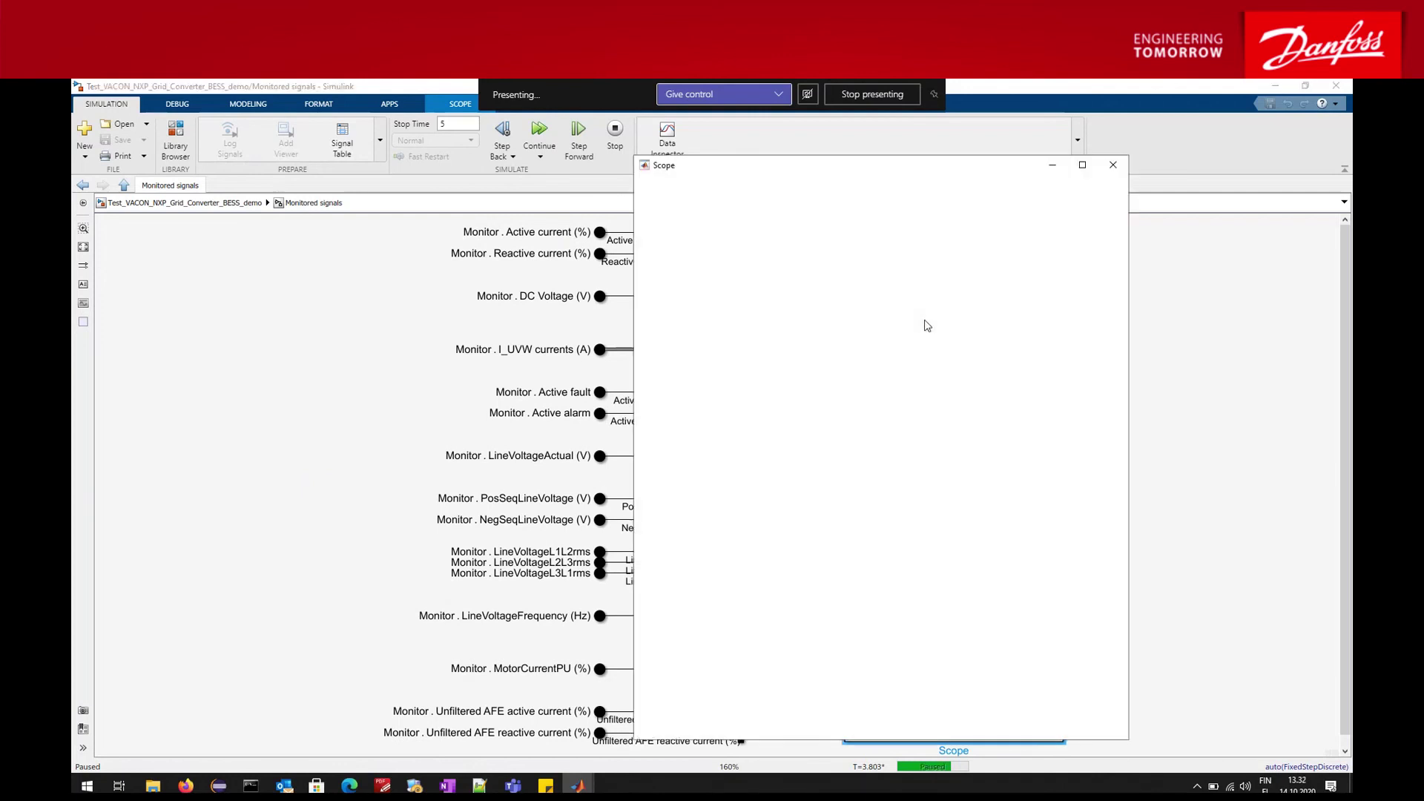
left_click(1081, 166)
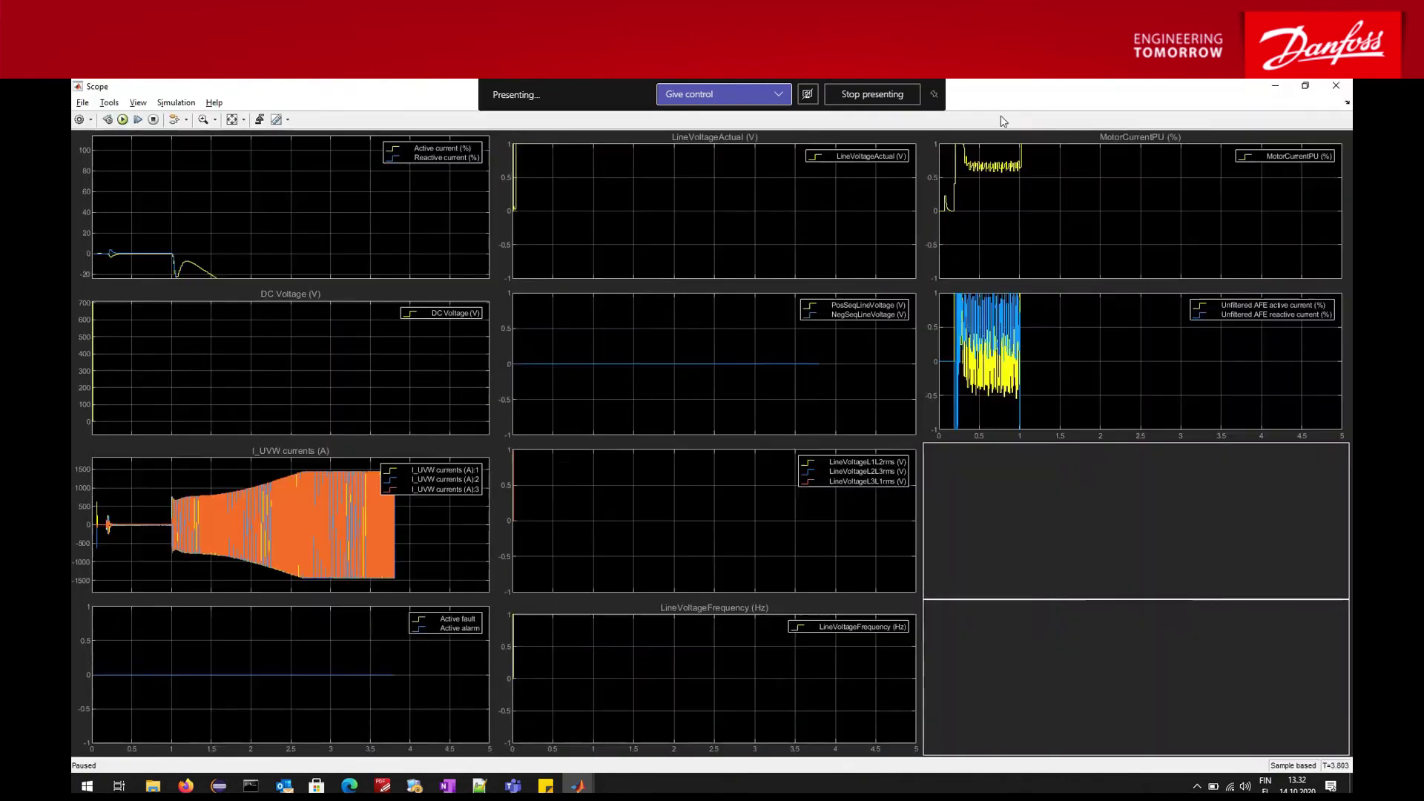
left_click(232, 120)
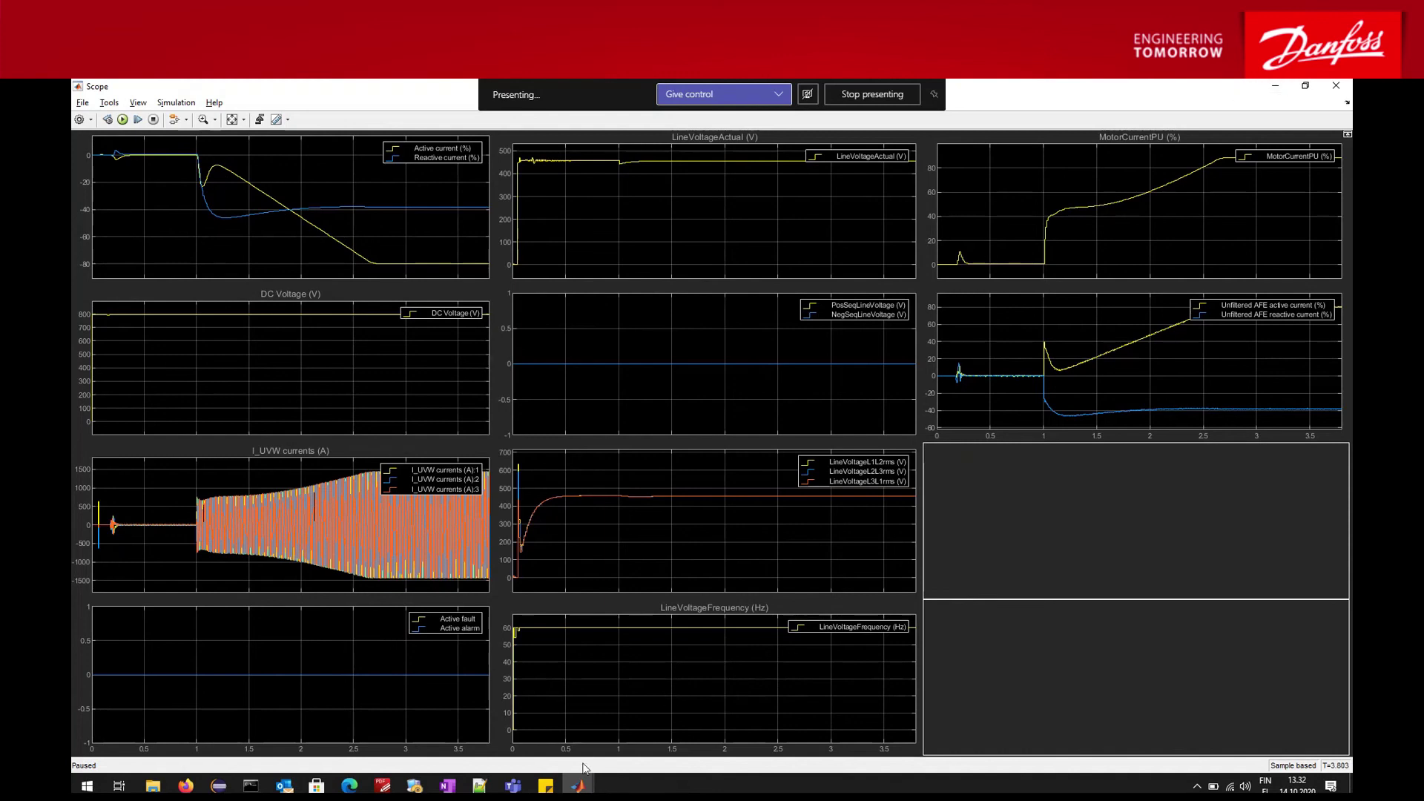
- Return to the top-level BESS demo model and check the BaseCurrentReference step parameters, closing them without changes
mouse_move(579, 783)
left_click(584, 727)
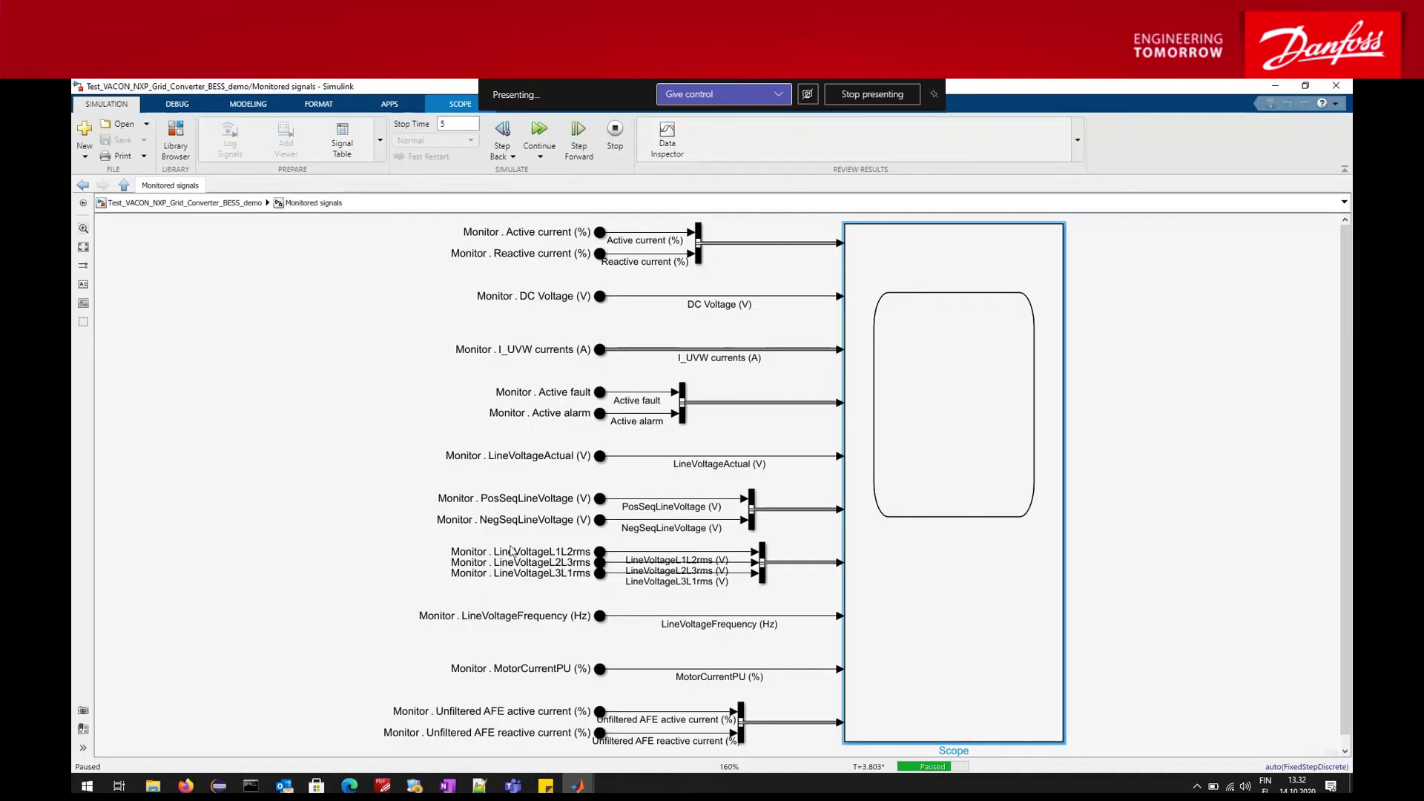
left_click(184, 203)
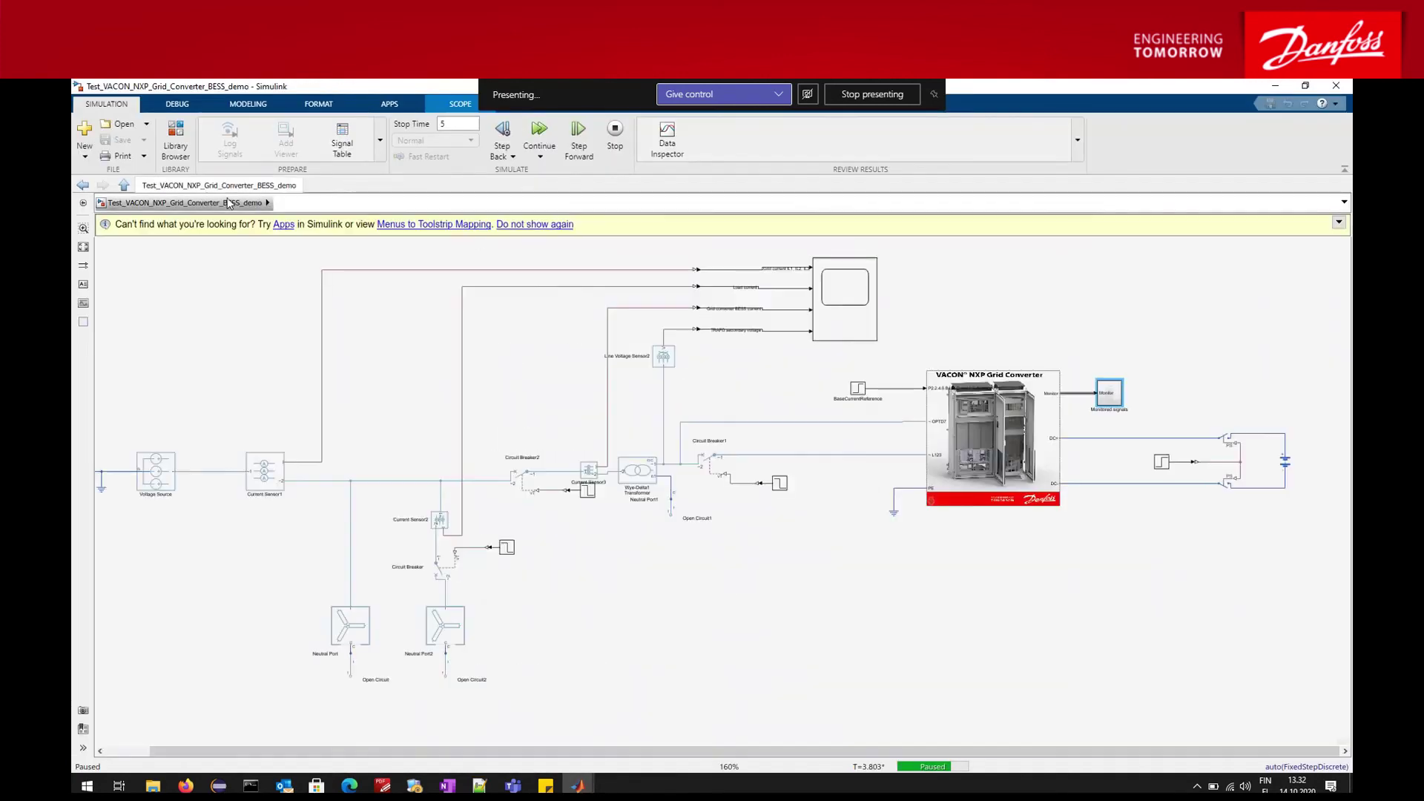
double_click(857, 389)
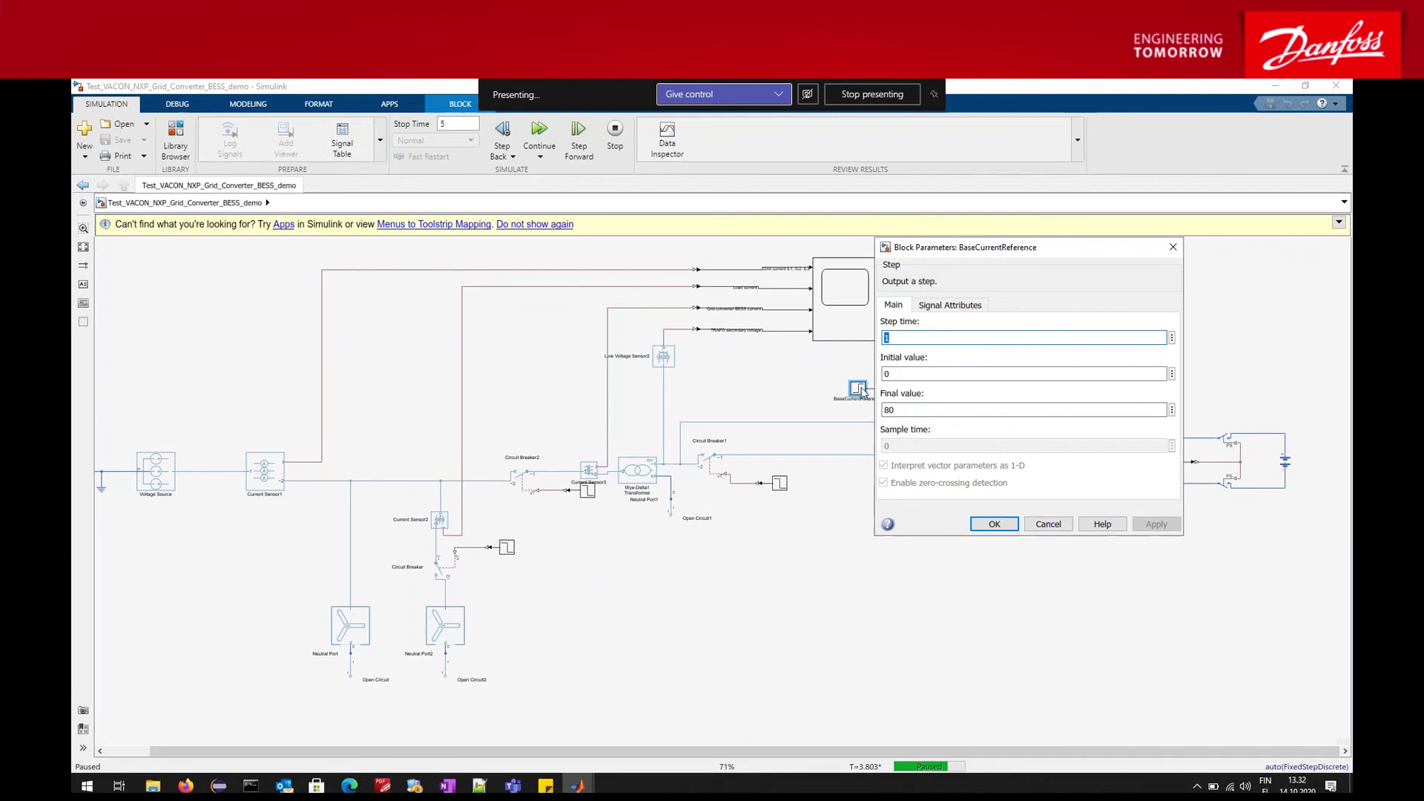
left_click(1049, 521)
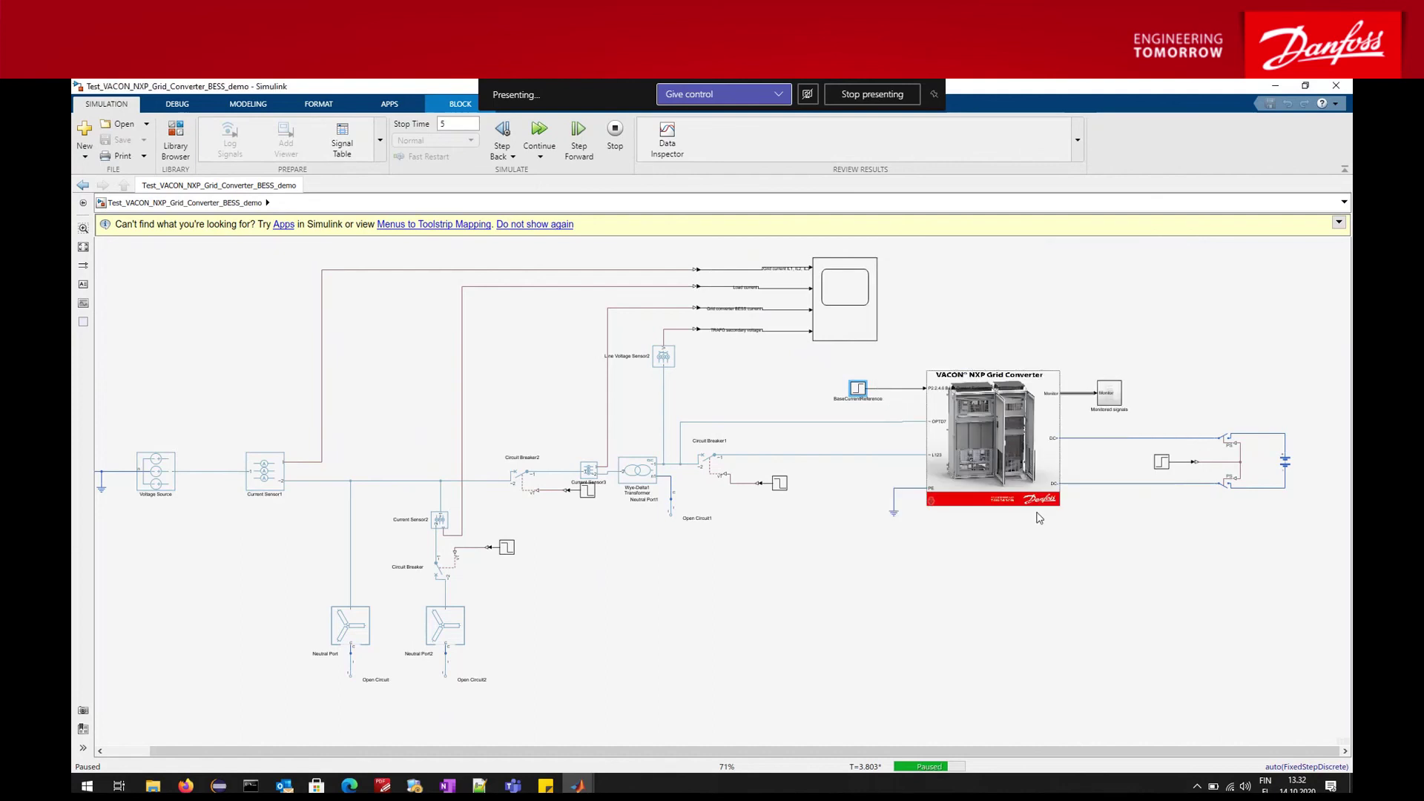
- Return to the monitored signals scope and zoom in on the I_UVW currents between about 2.19 and 2.235 s
key("alt+Tab")
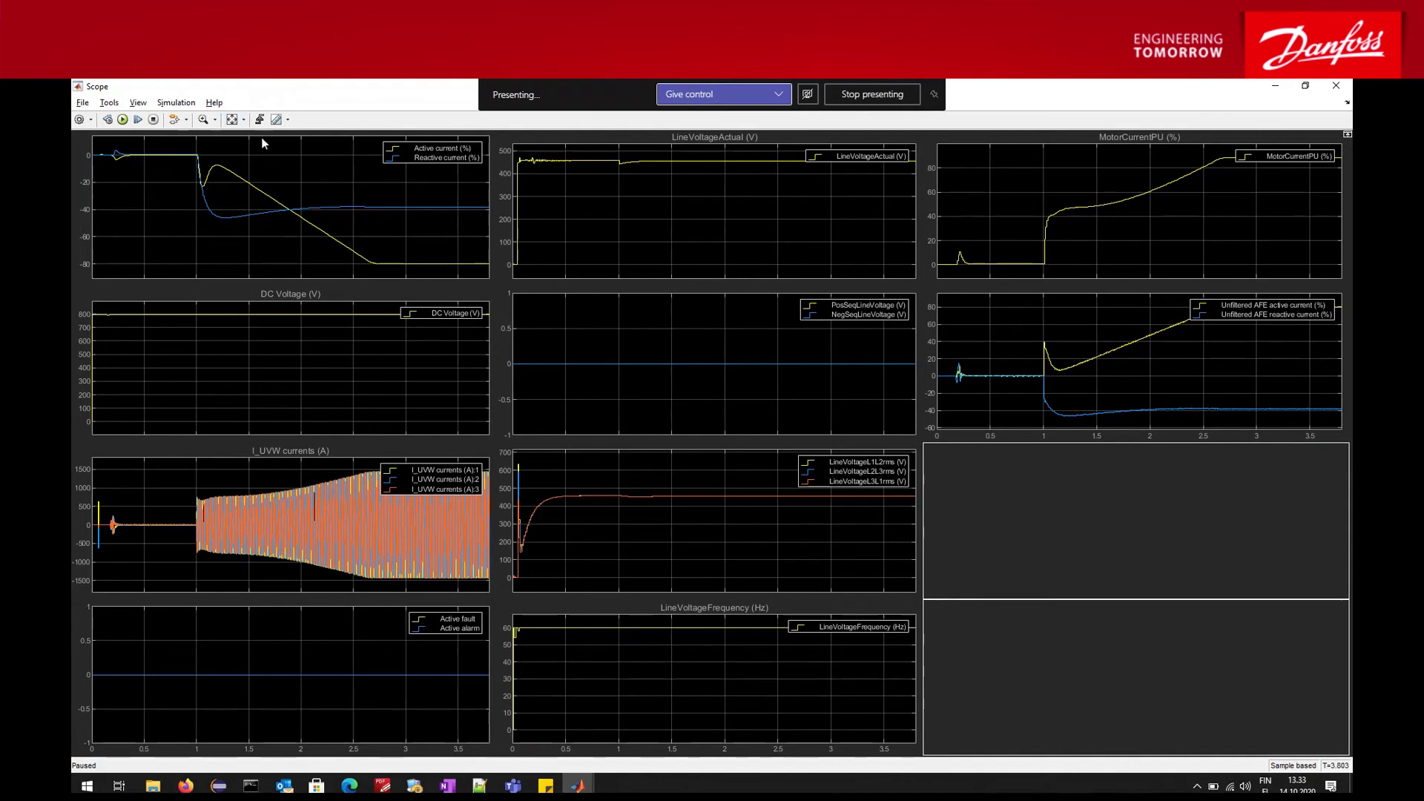
left_click(202, 119)
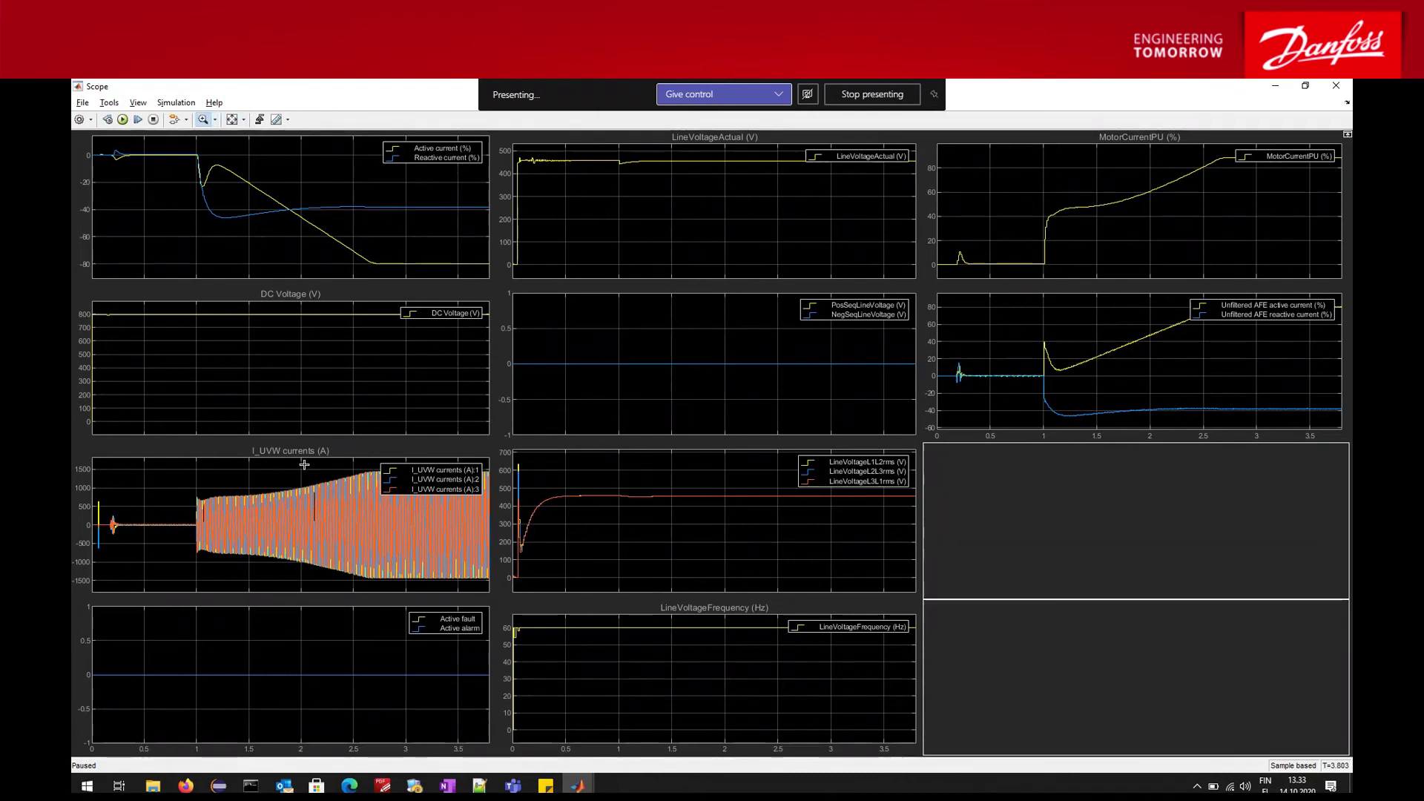
left_click_drag(306, 464, 333, 583)
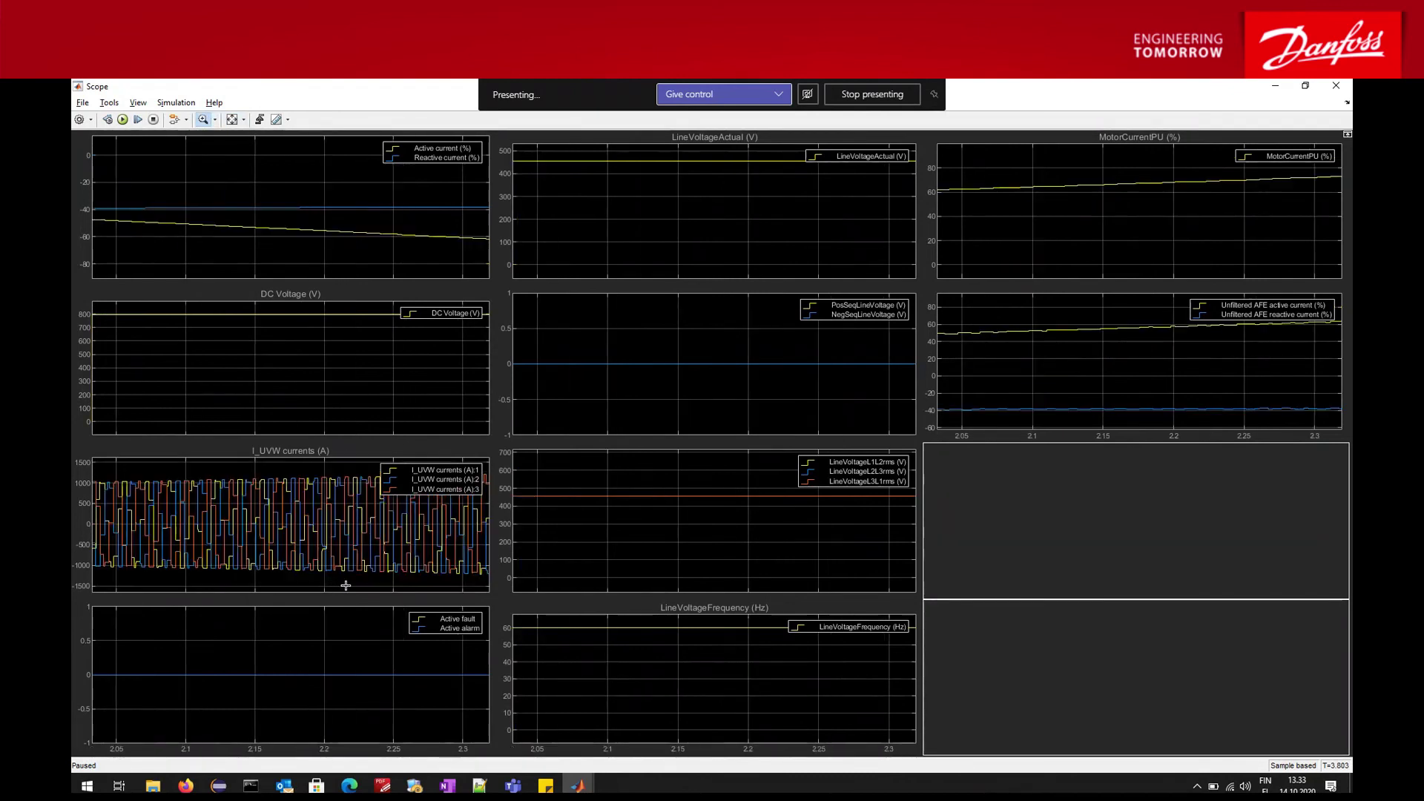
left_click_drag(310, 467, 376, 586)
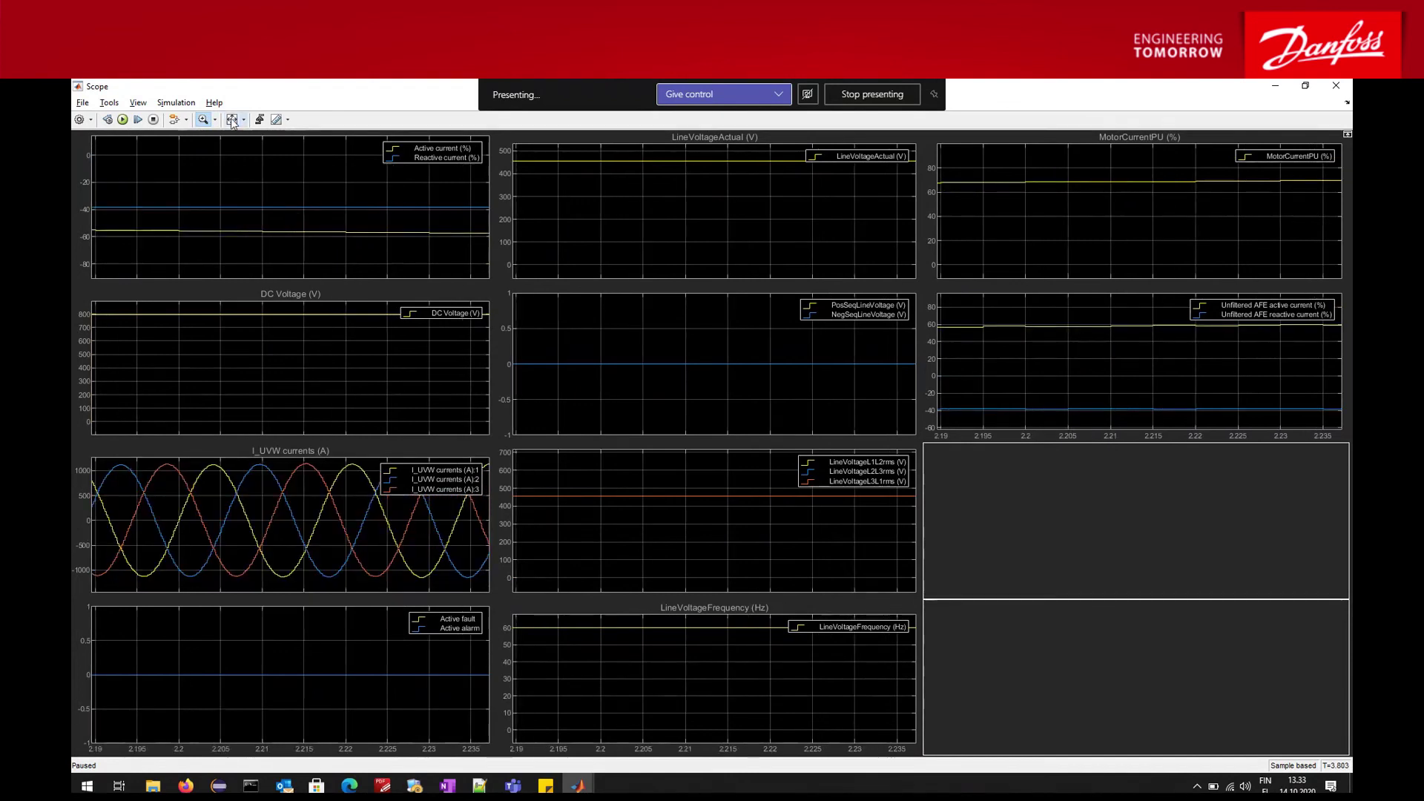
- Refit the scope axes to the full run, zoom in on the interval from about 1 s onward, and close the scope
left_click(232, 119)
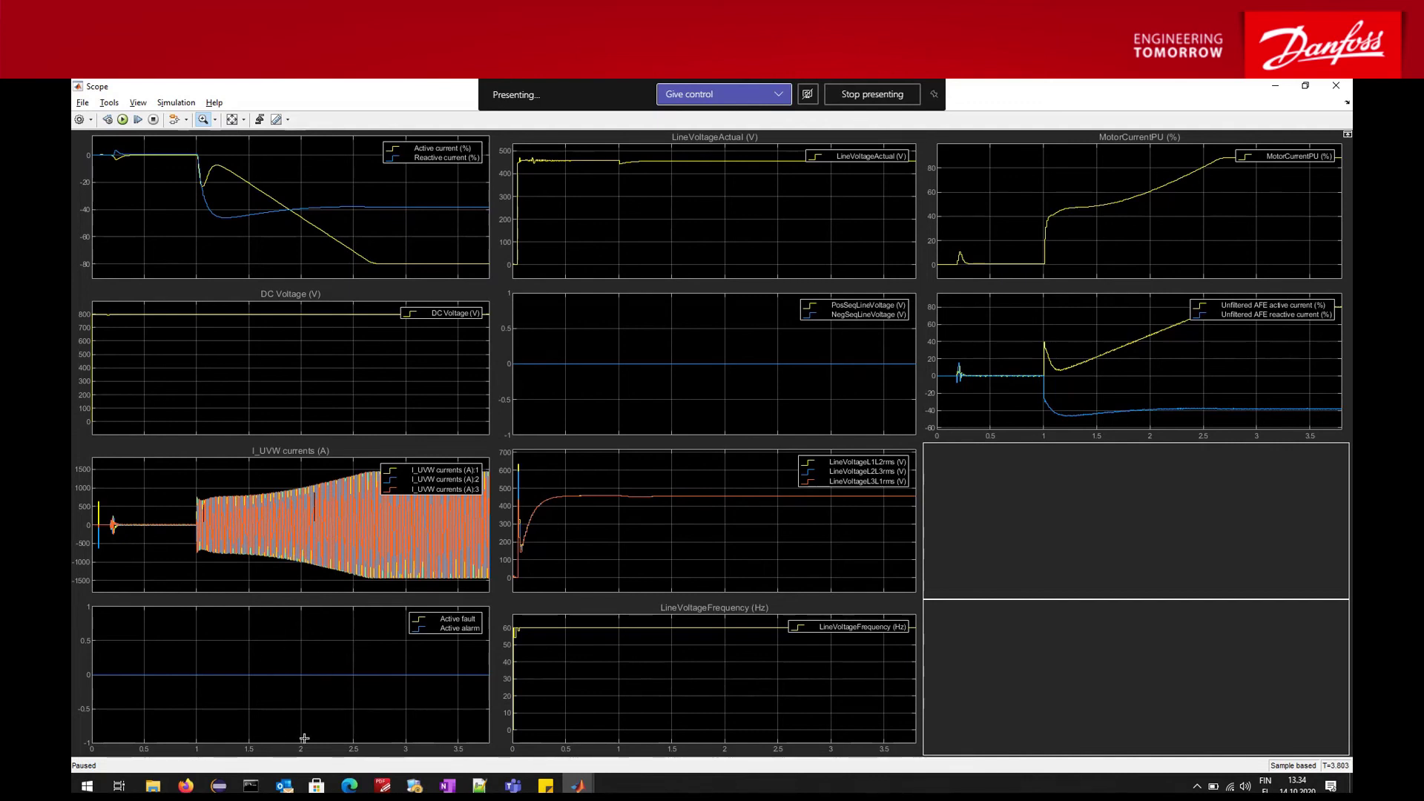
left_click(389, 607)
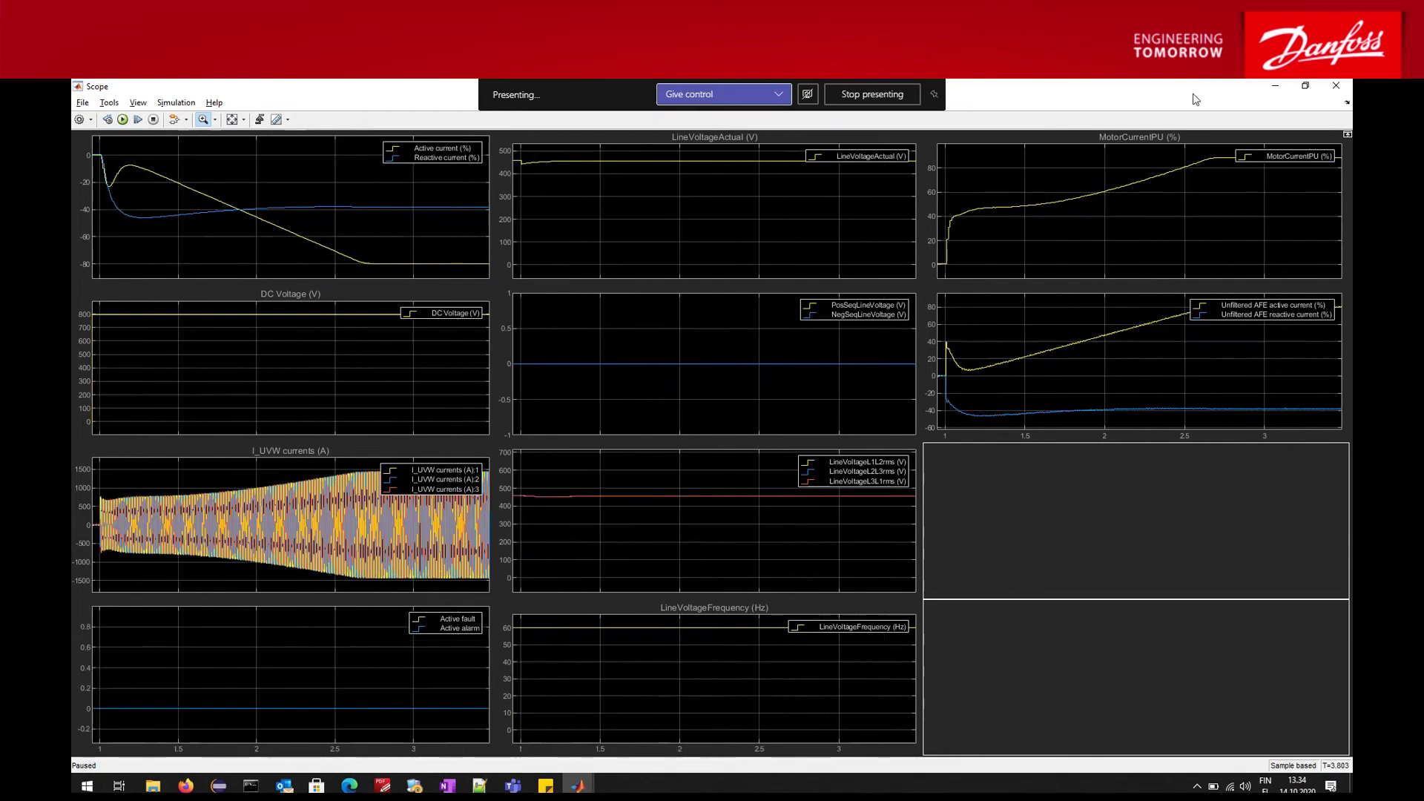
left_click(1335, 86)
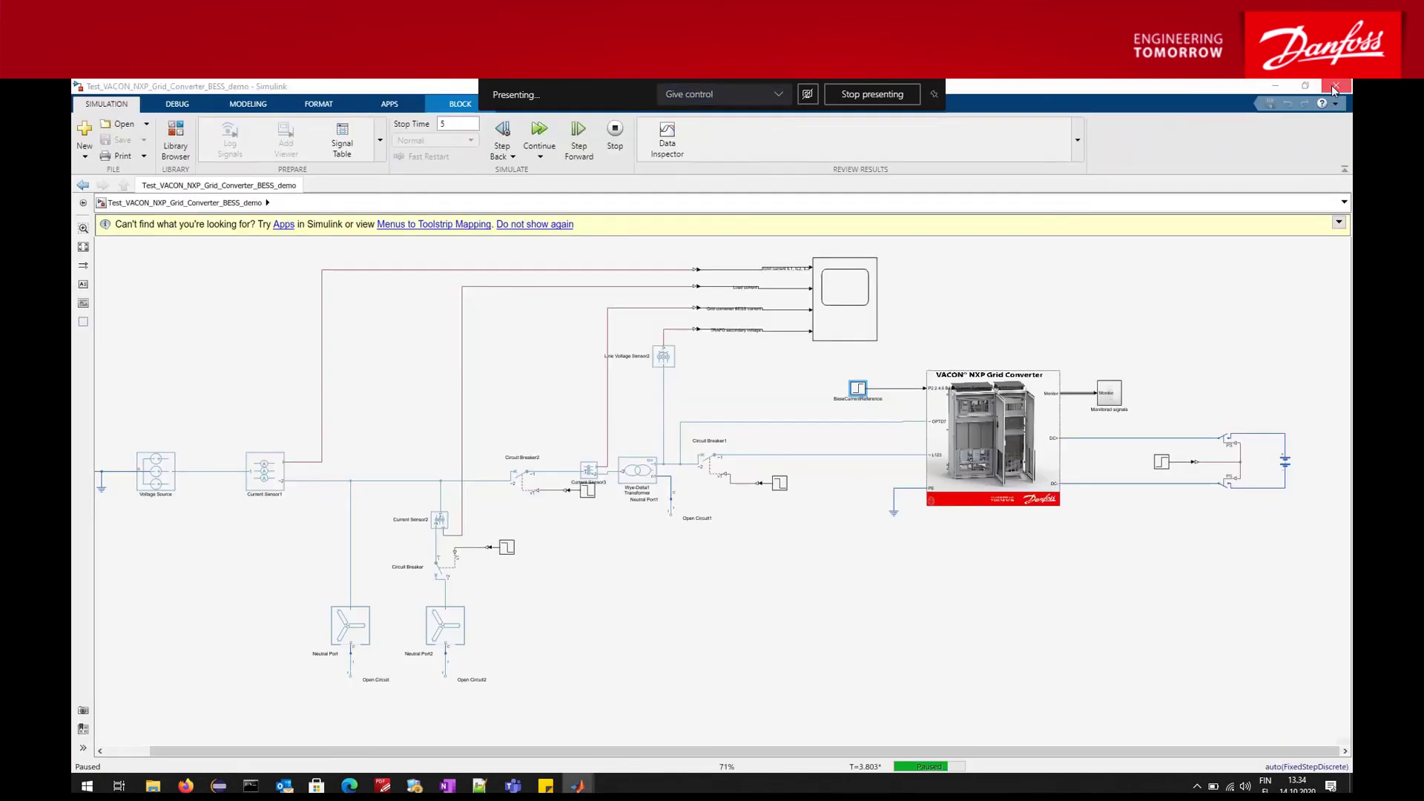
left_click(1036, 341)
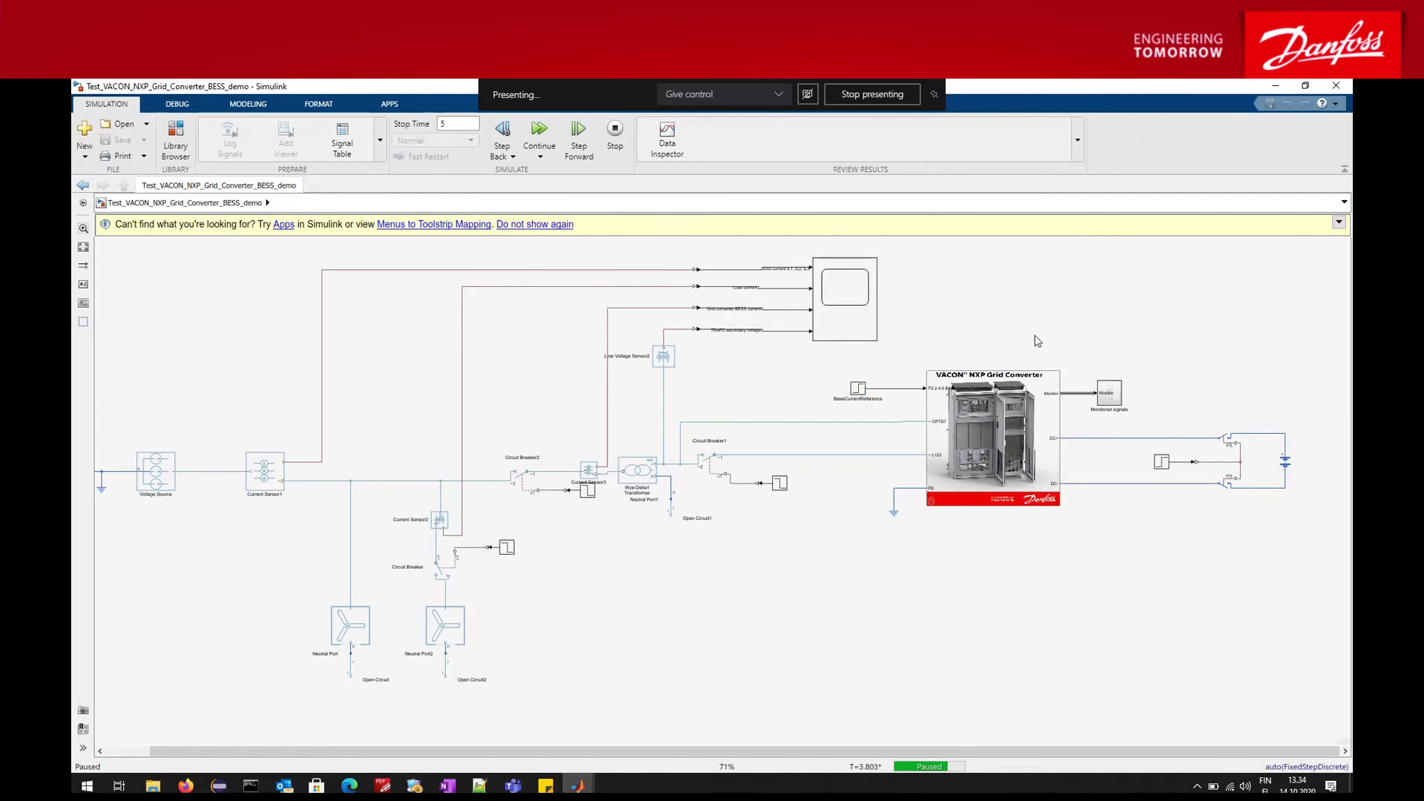